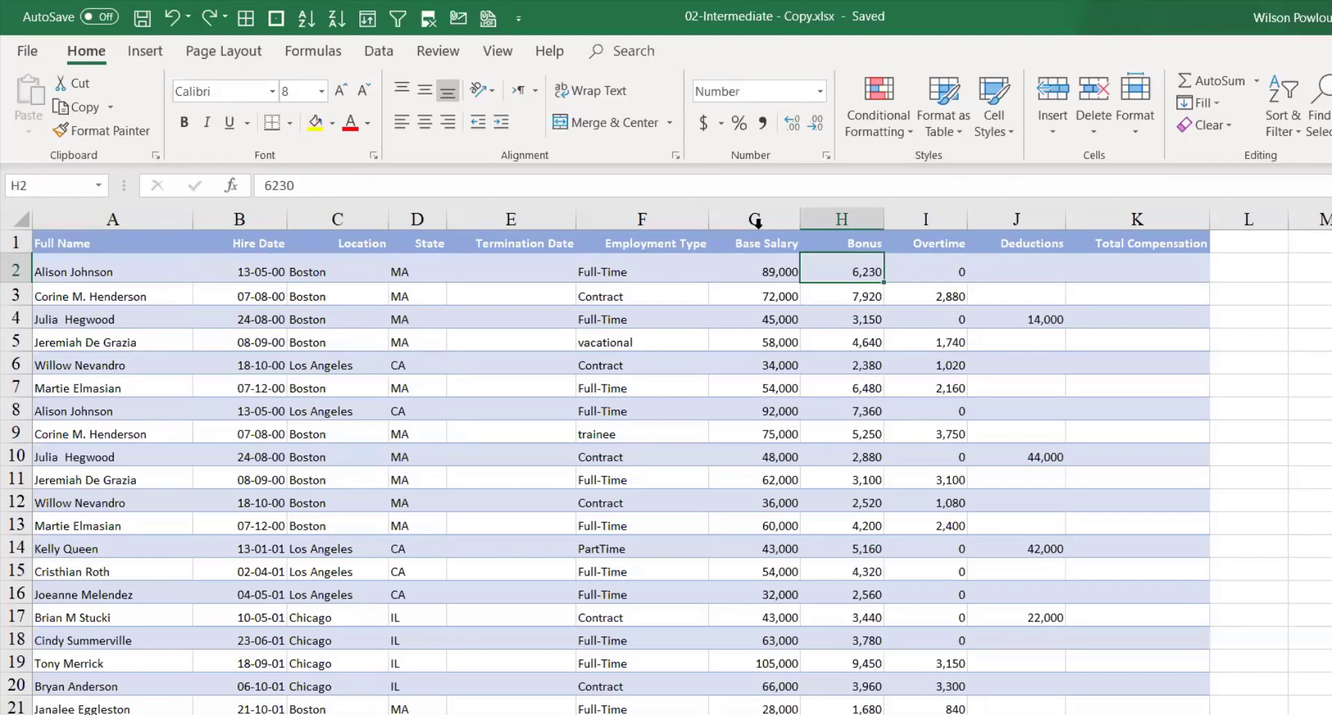
{"action": "left_click", "coordinate": [758, 217]}
{"action": "left_click", "coordinate": [858, 214]}
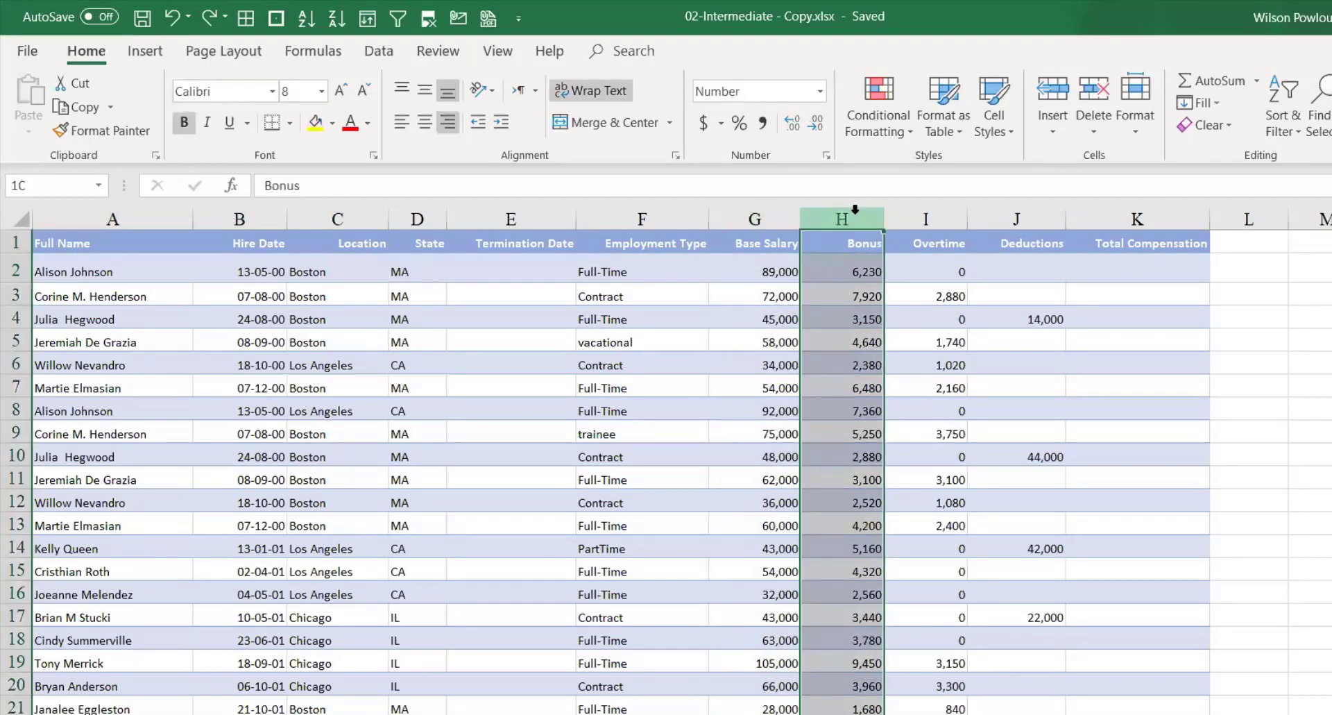
{"action": "left_click", "coordinate": [929, 210]}
{"action": "left_click", "coordinate": [1018, 208]}
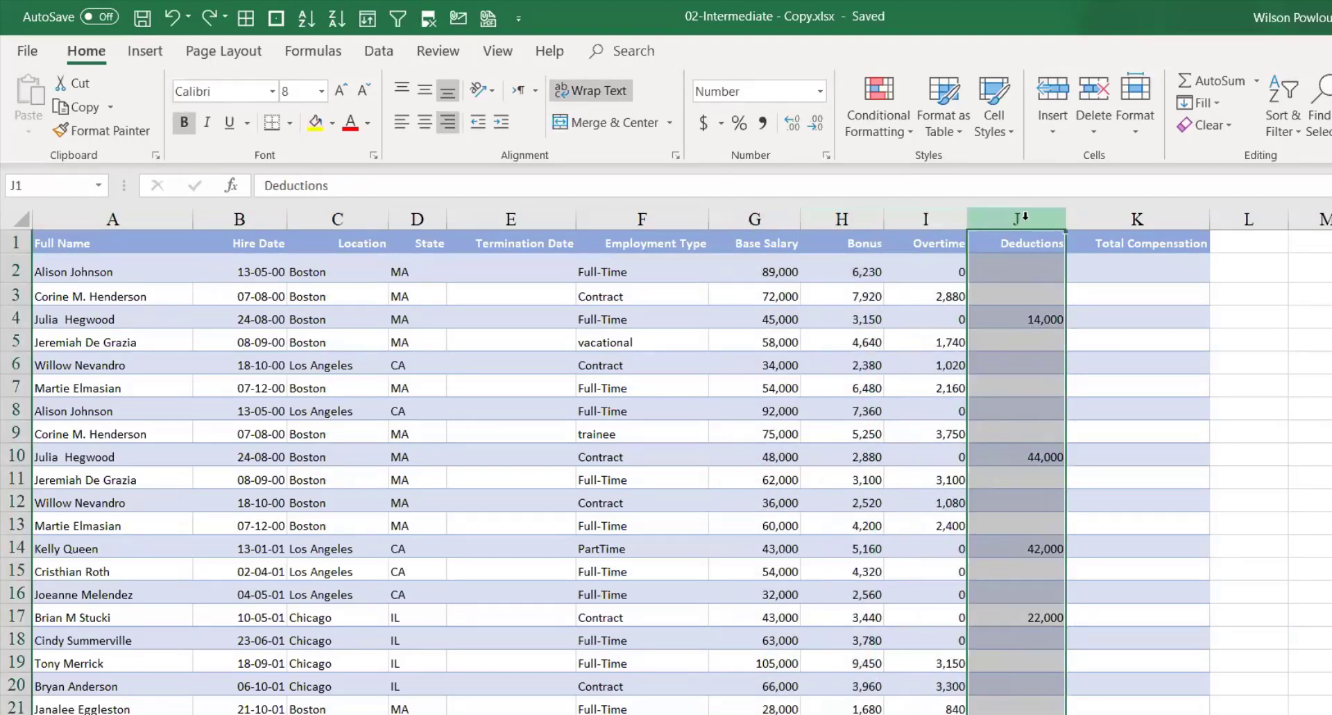
Step: Widen the Total Compensation column and calculate the first employee's total in K2 with =G2+H2+I2-J2
{"action": "left_click", "coordinate": [1138, 267]}
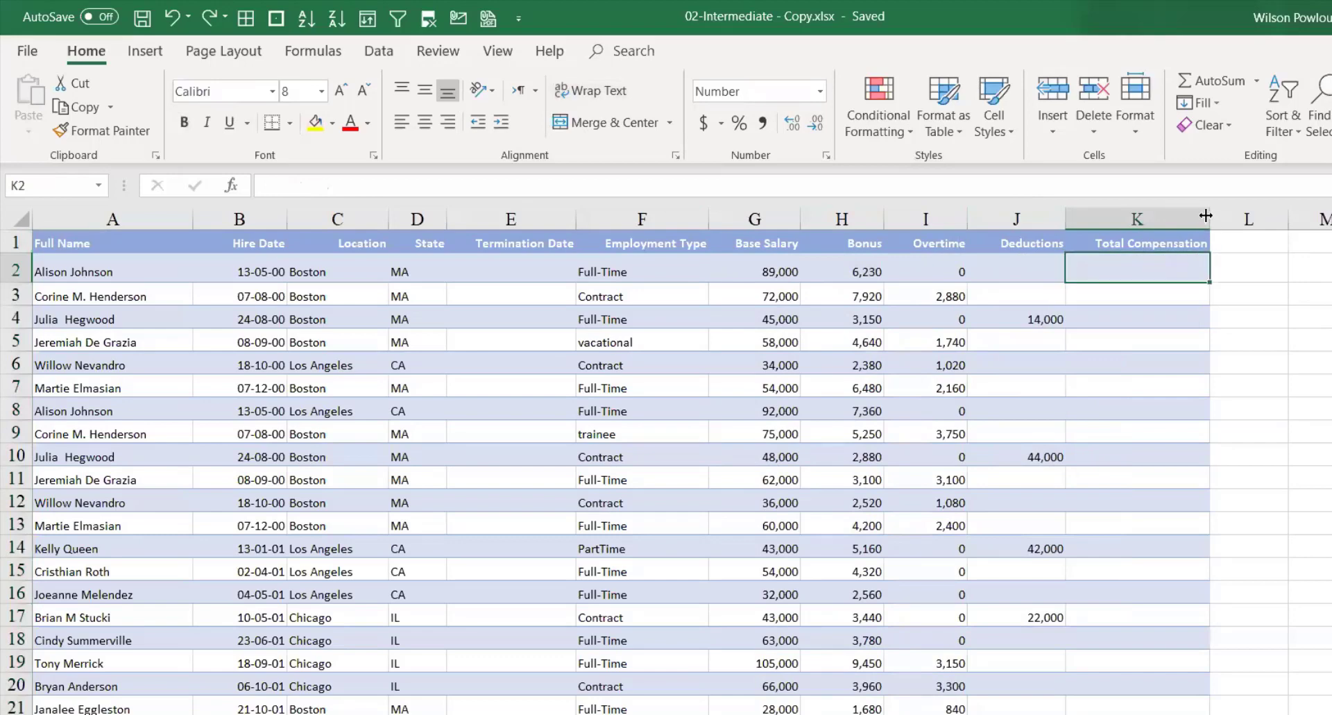
{"action": "left_click_drag", "start_coordinate": [1206, 216], "coordinate": [1260, 216]}
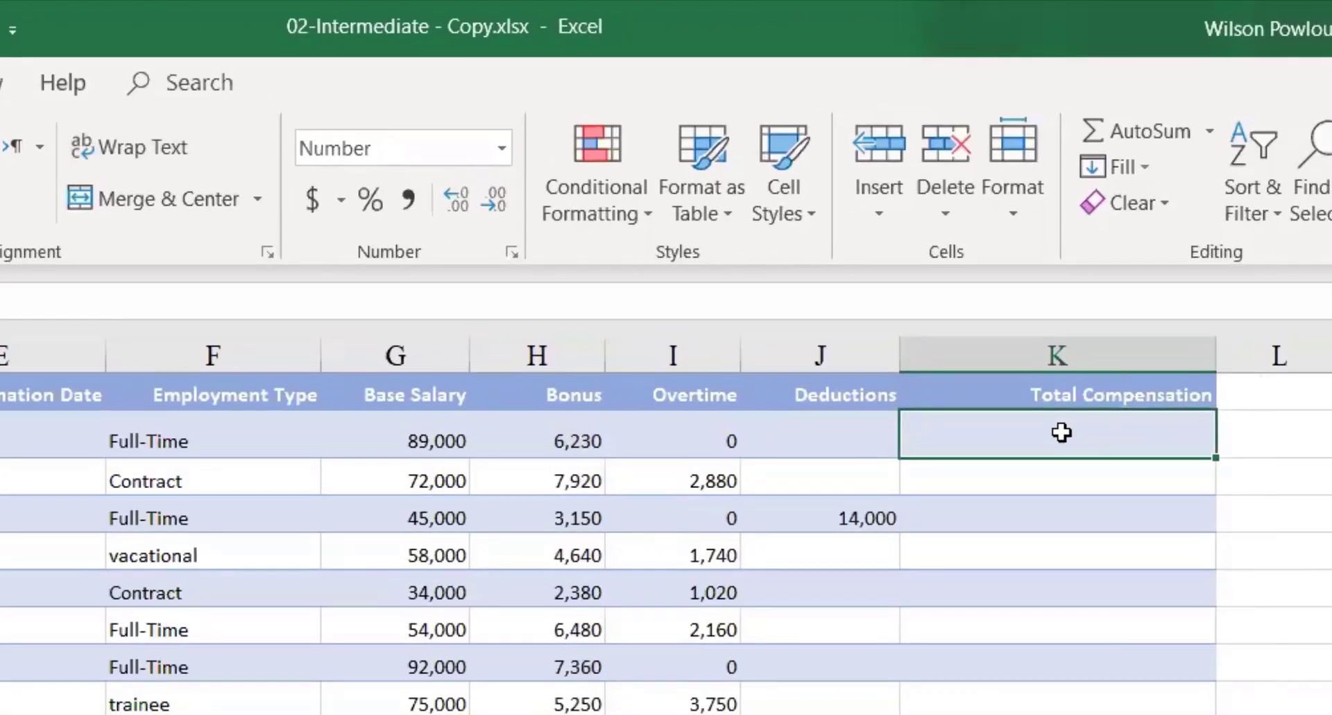
{"action": "type", "text": "="}
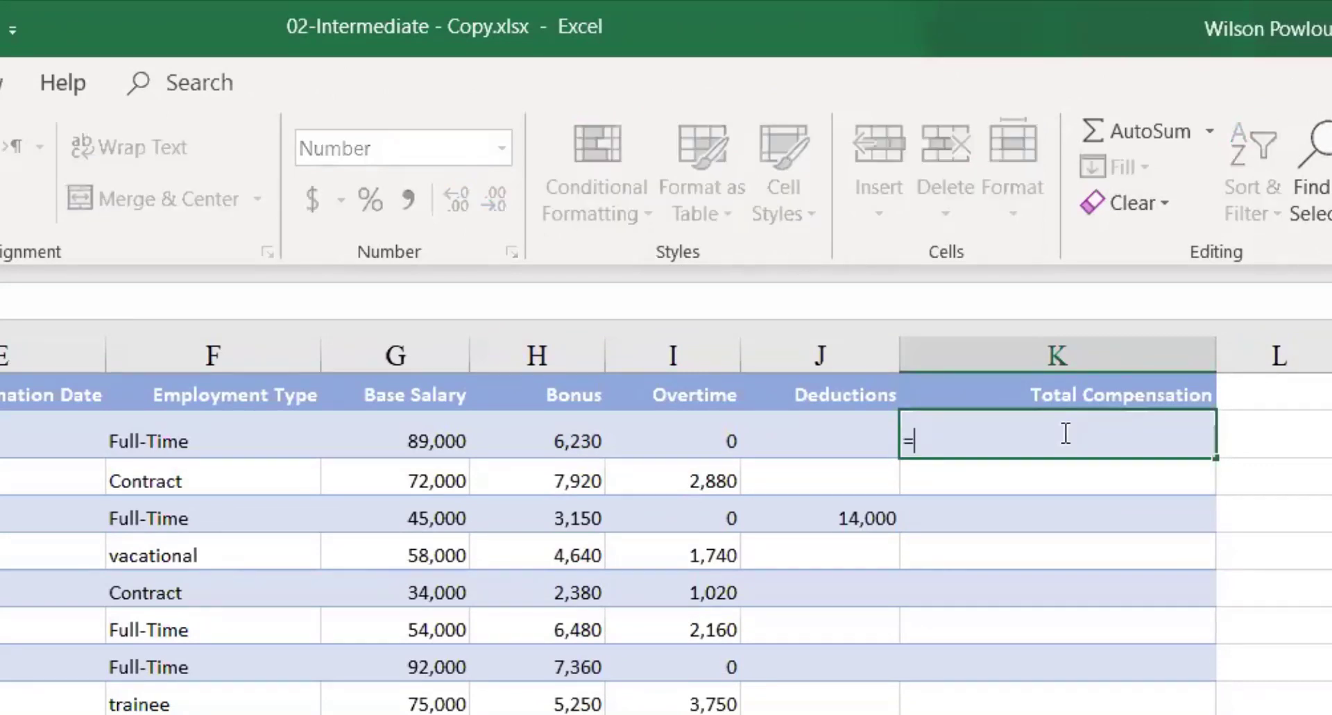
{"action": "left_click", "coordinate": [406, 445]}
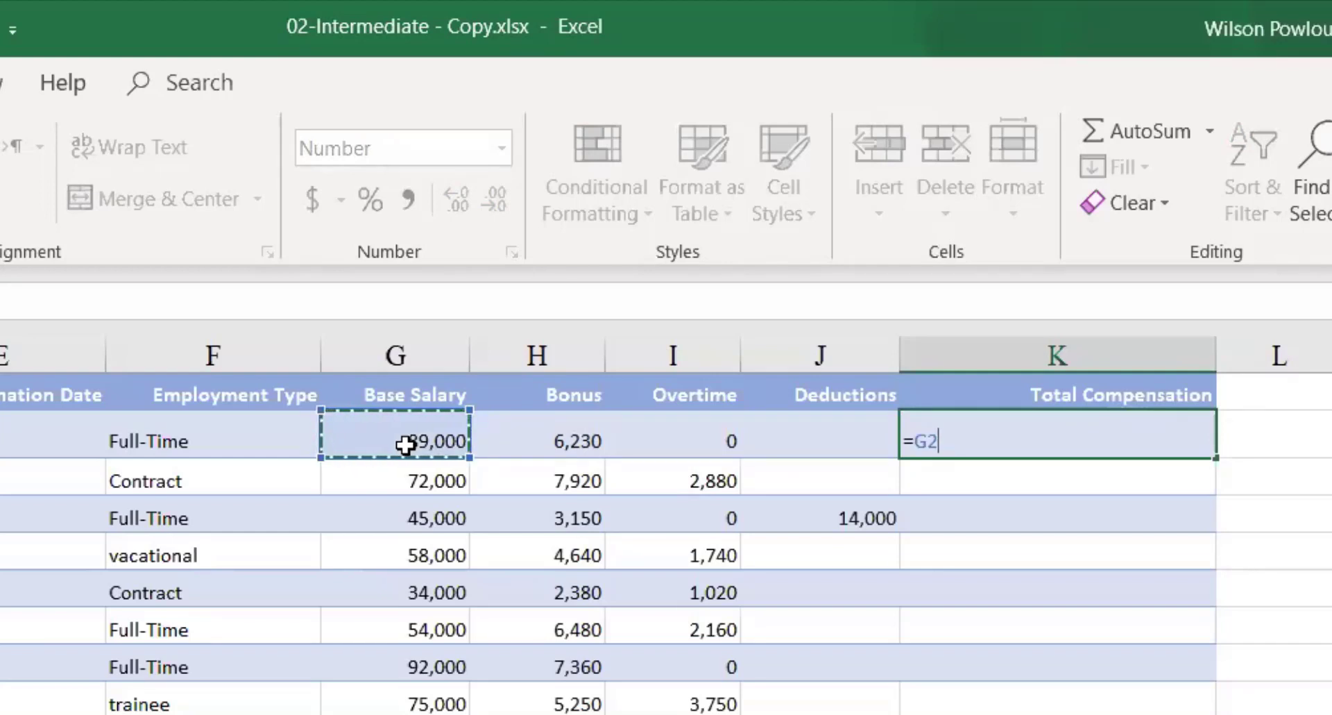
{"action": "type", "text": "+"}
{"action": "left_click", "coordinate": [533, 450]}
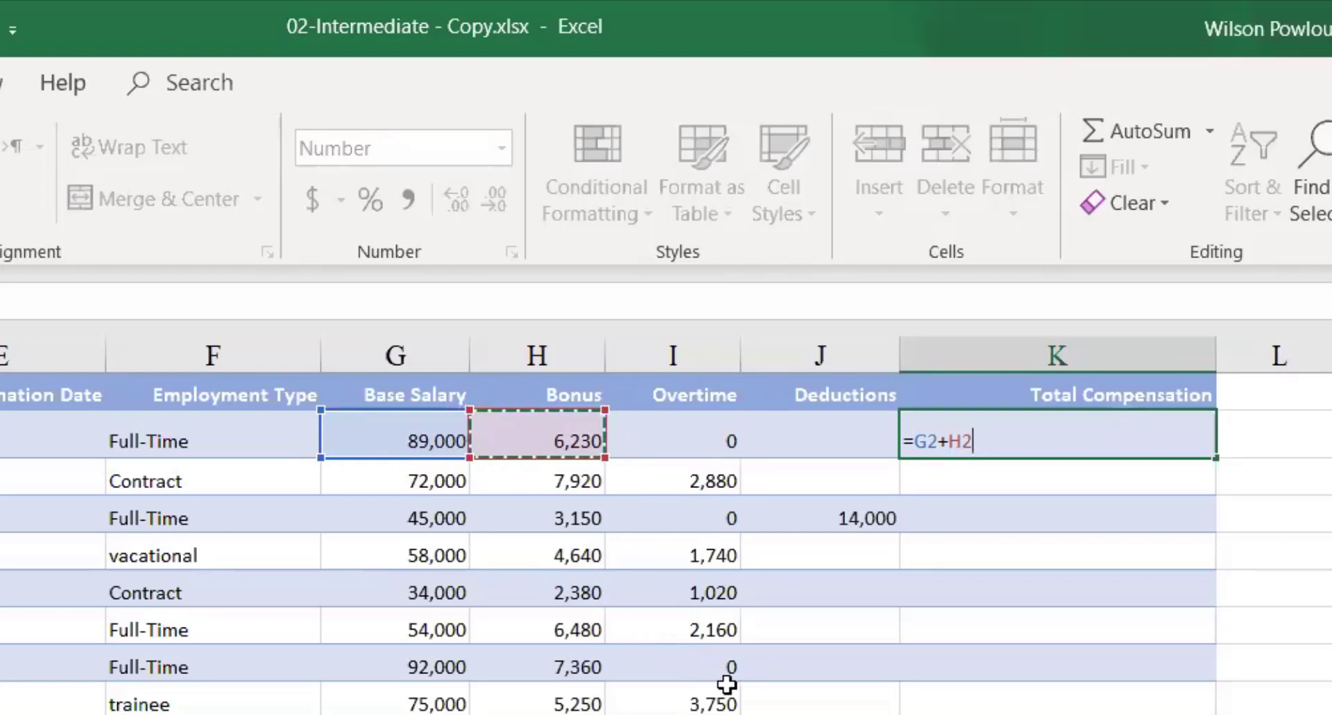
{"action": "type", "text": "+"}
{"action": "left_click", "coordinate": [703, 446]}
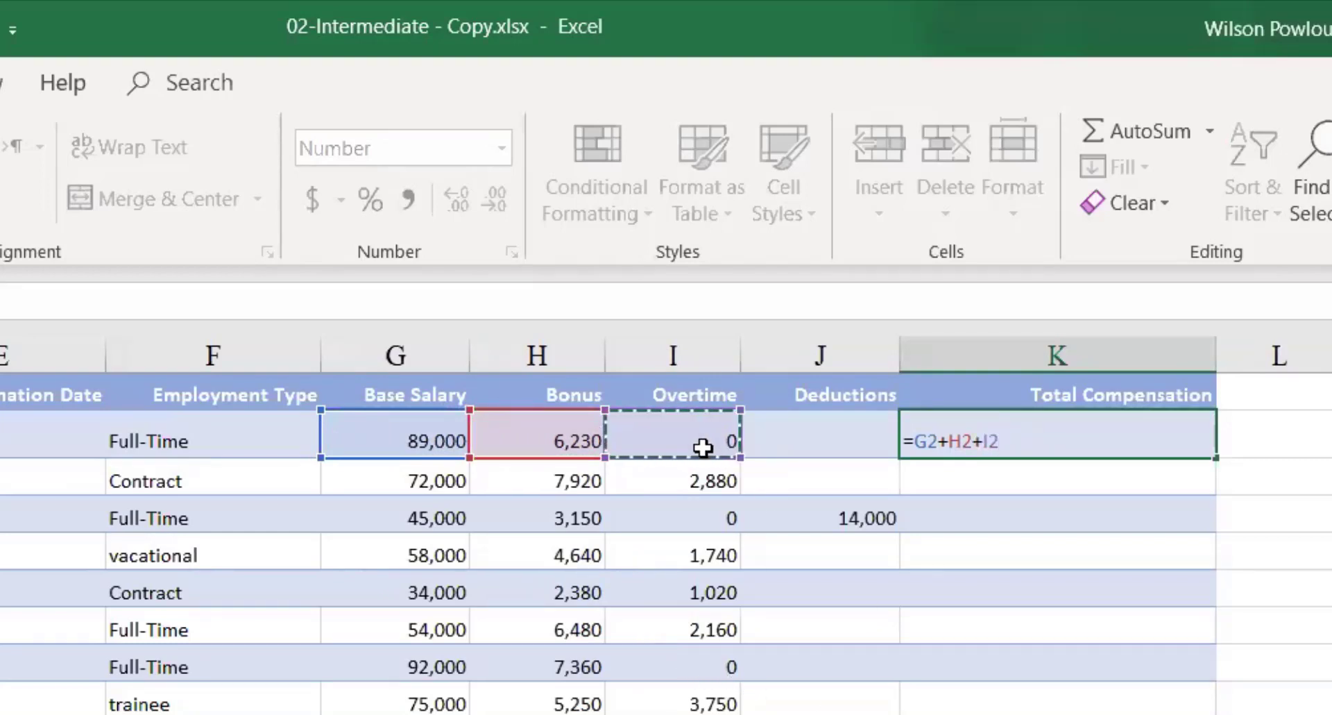
{"action": "type", "text": "-"}
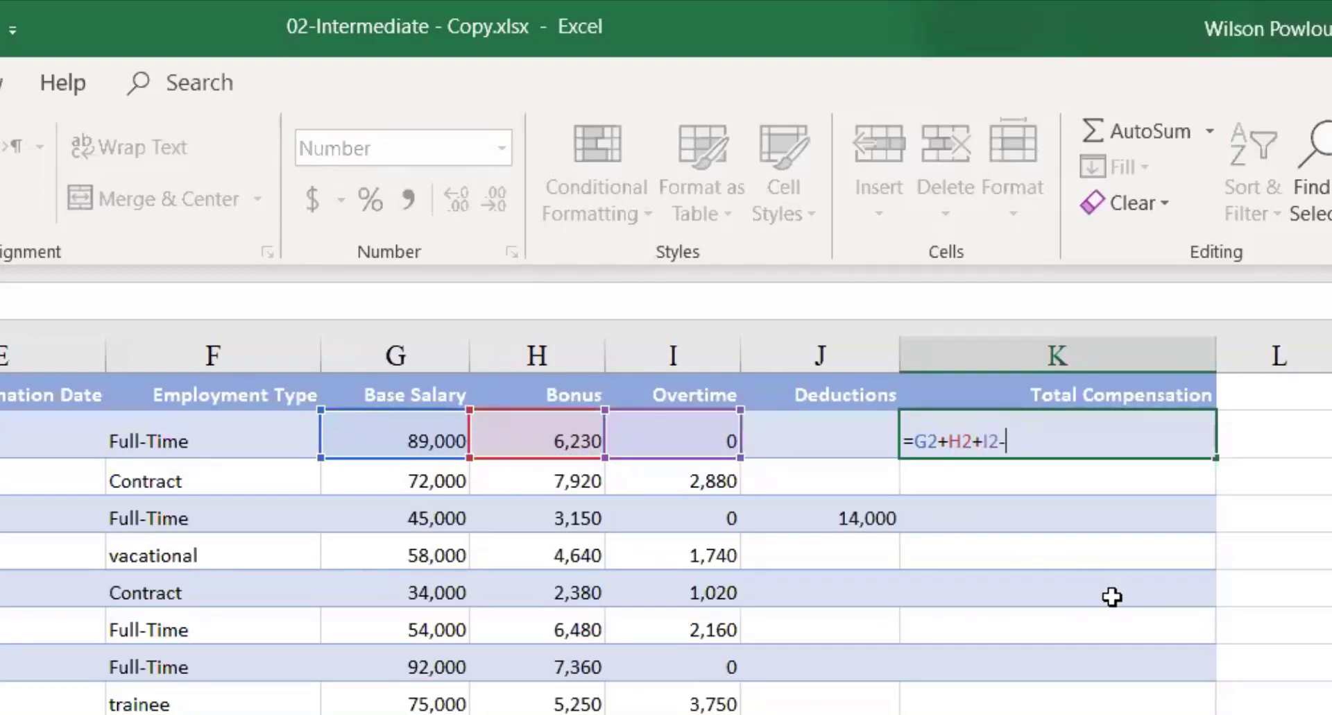
{"action": "left_click", "coordinate": [802, 443]}
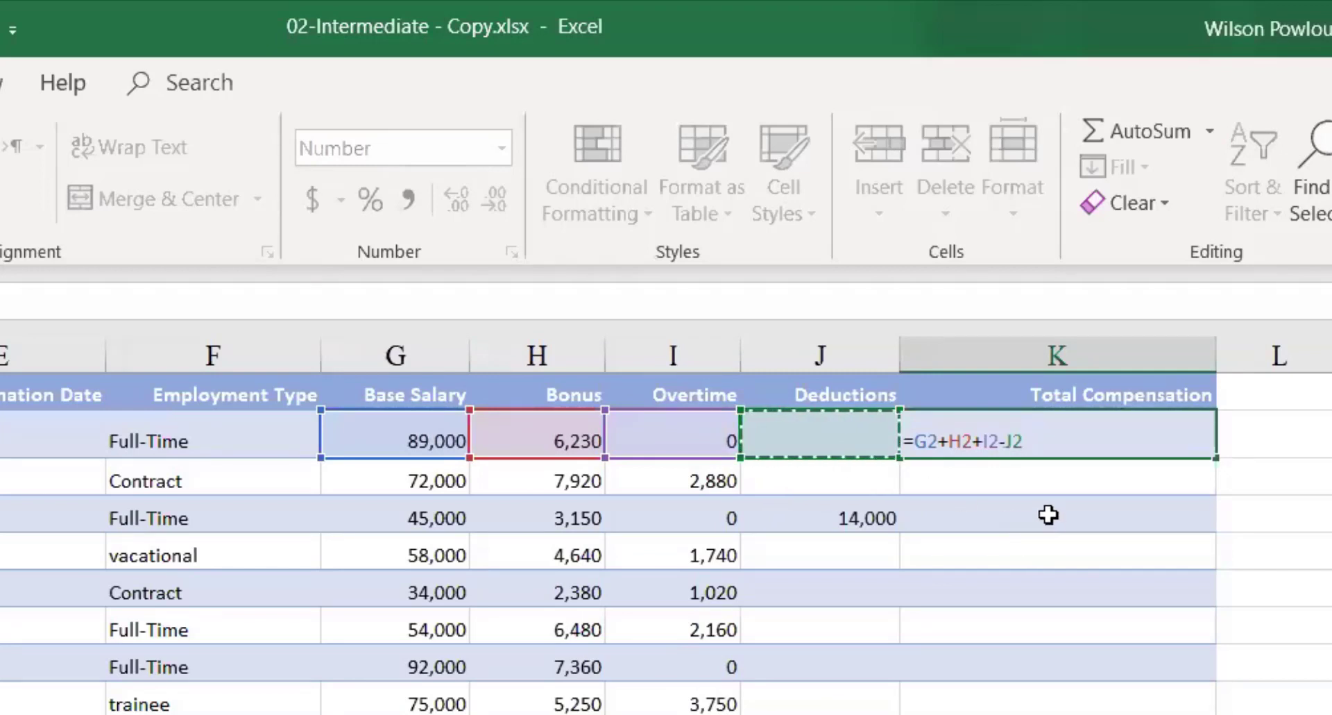
{"action": "key", "text": "Return"}
Step: Autofit the width of the Total Compensation column to its contents
{"action": "left_click", "coordinate": [1086, 440]}
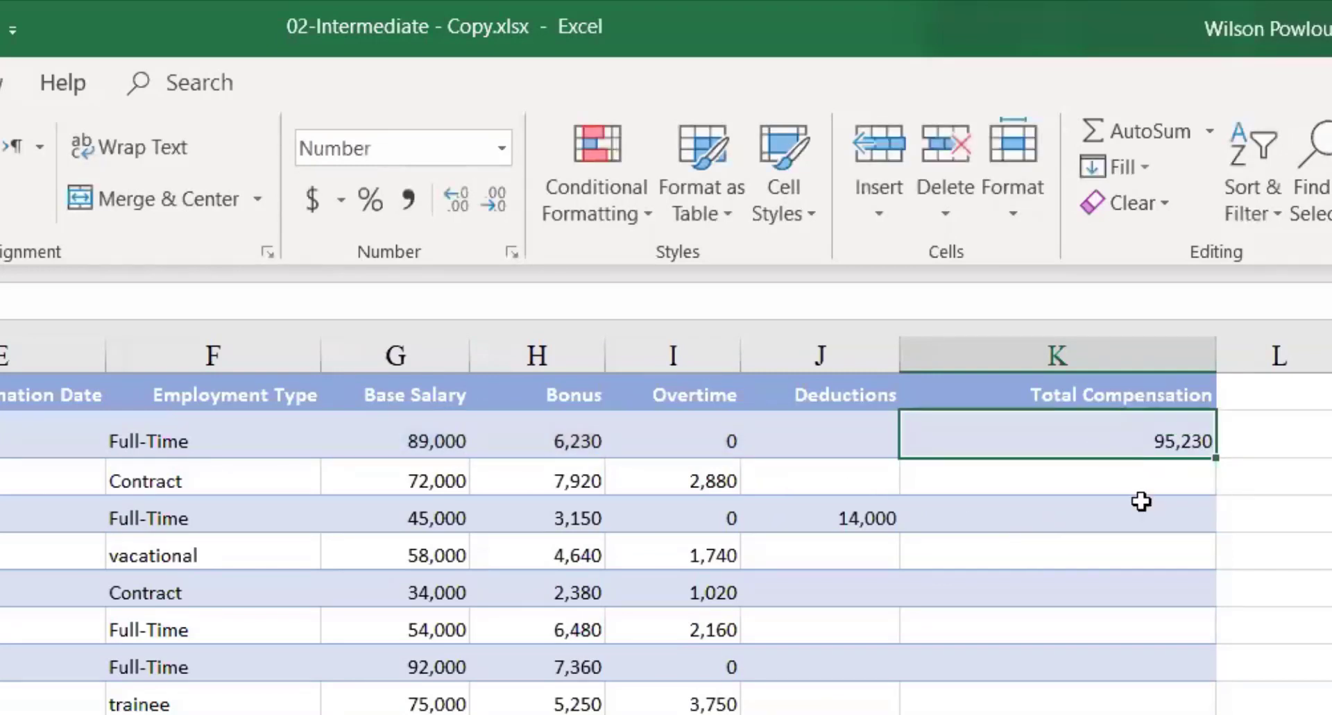
{"action": "double_click", "coordinate": [1215, 341]}
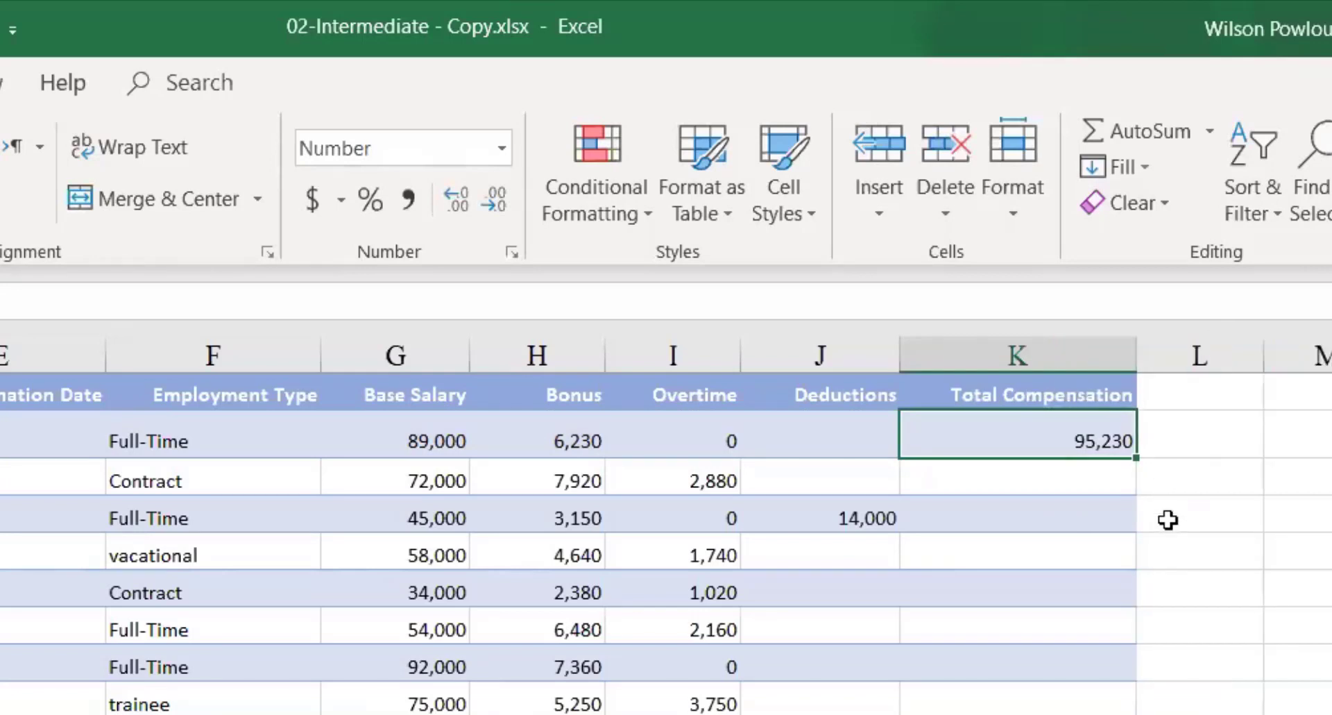
Step: Try filling the formula in K2 down the Total Compensation column, and undo the fill
{"action": "double_click", "coordinate": [1141, 458]}
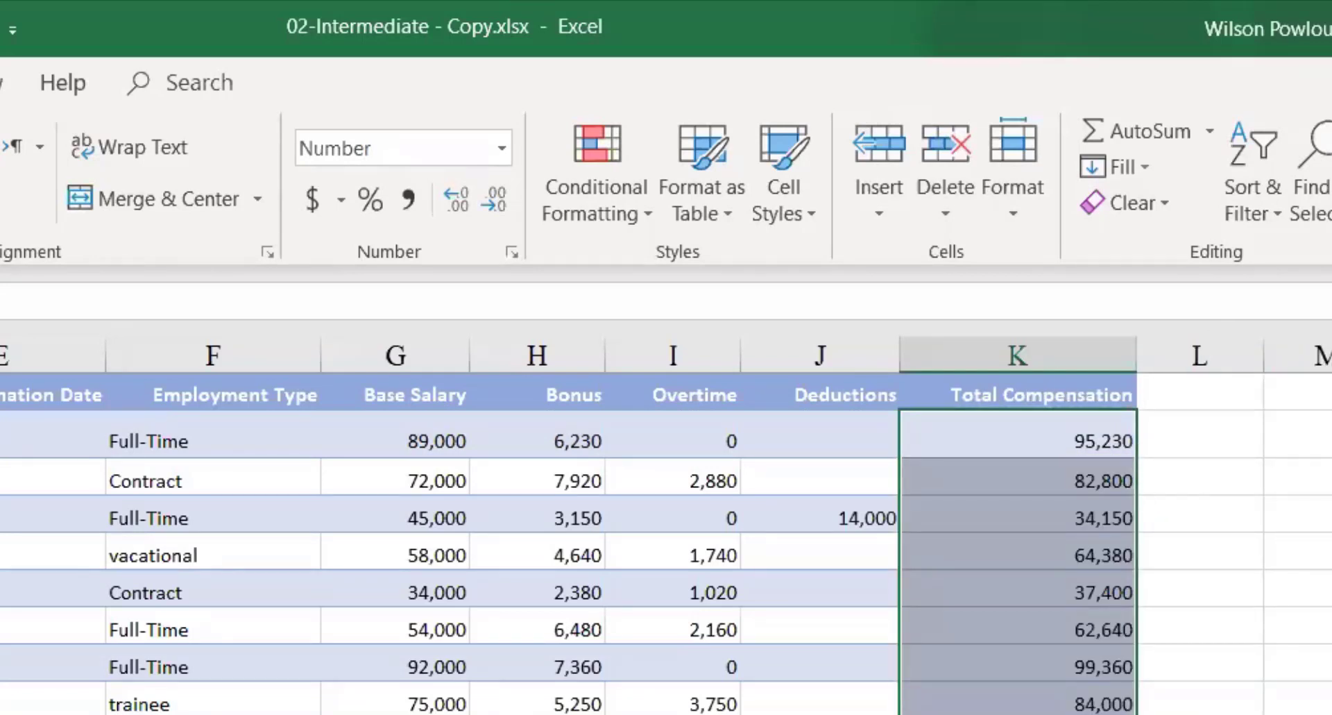
{"action": "scroll", "coordinate": [667, 541], "scroll_direction": "down", "scroll_amount": 3}
{"action": "scroll", "coordinate": [666, 542], "scroll_direction": "up", "scroll_amount": 3}
{"action": "key", "text": "ctrl+z"}
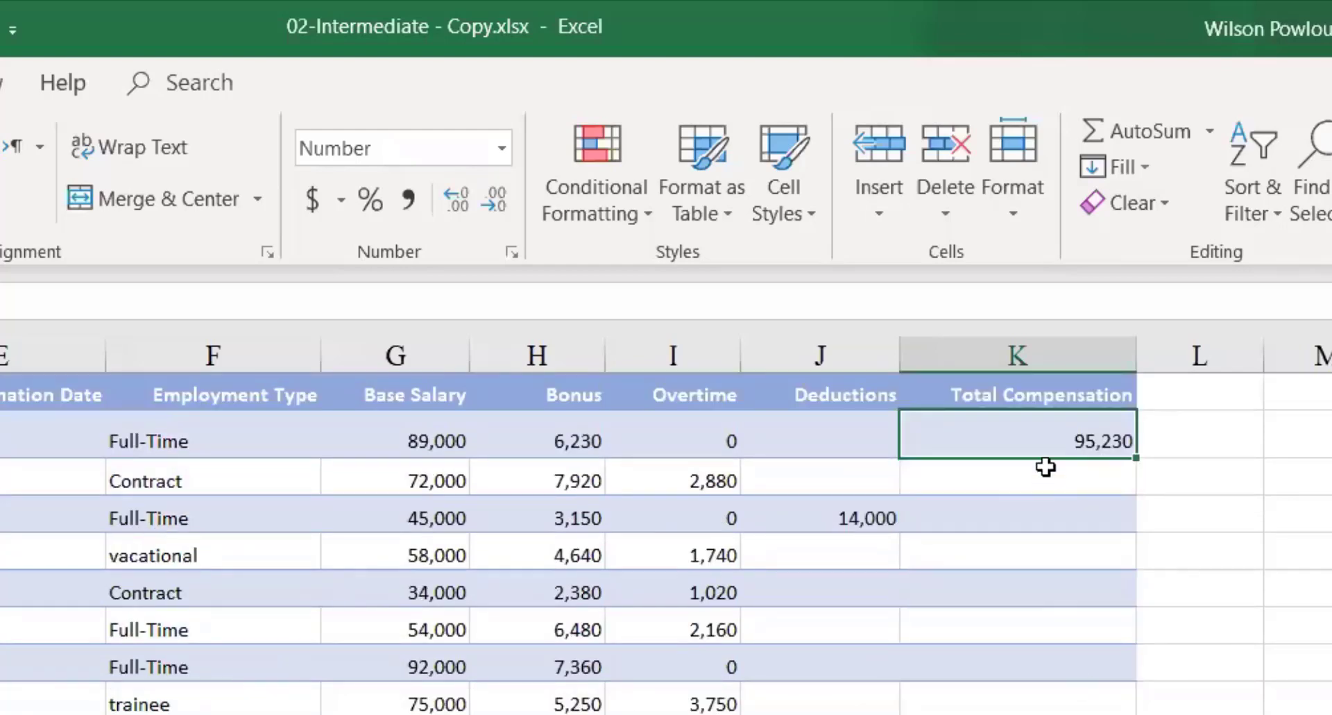
{"action": "left_click_drag", "start_coordinate": [1136, 458], "coordinate": [1136, 712]}
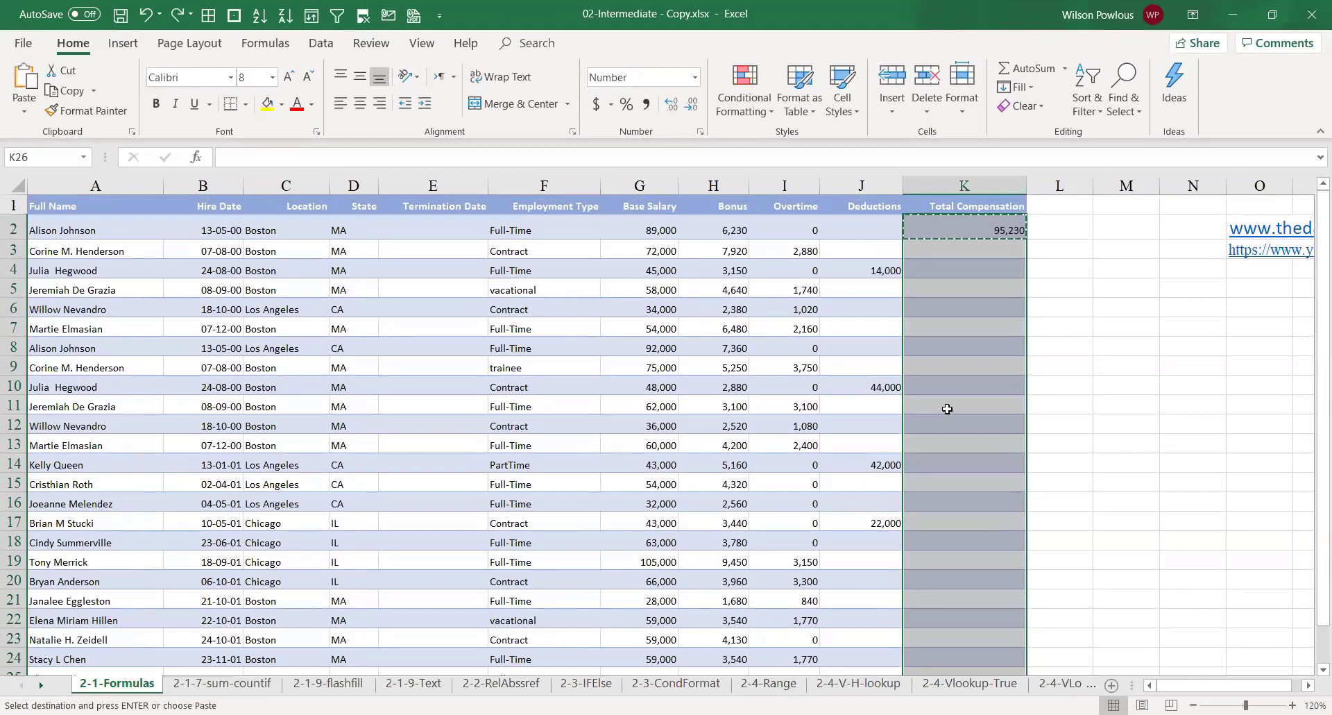
{"action": "left_click", "coordinate": [973, 286]}
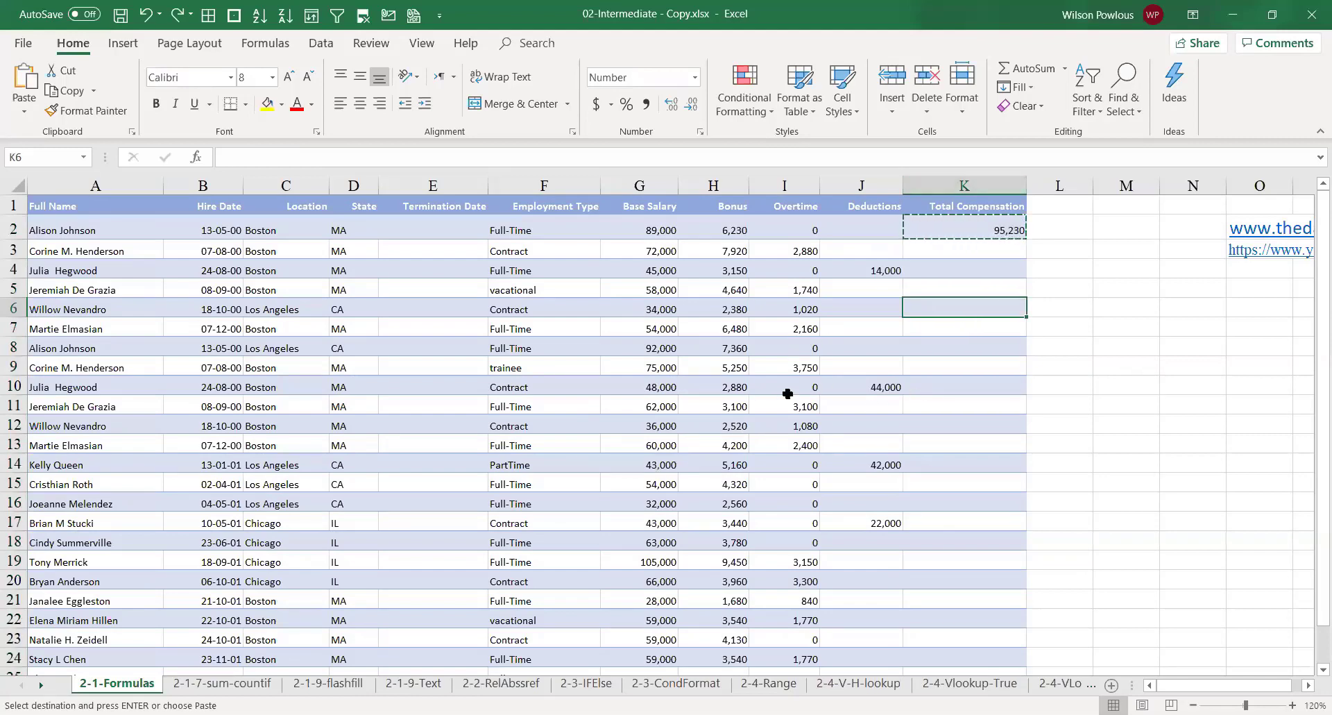
{"action": "left_click", "coordinate": [608, 421]}
{"action": "left_click", "coordinate": [233, 333]}
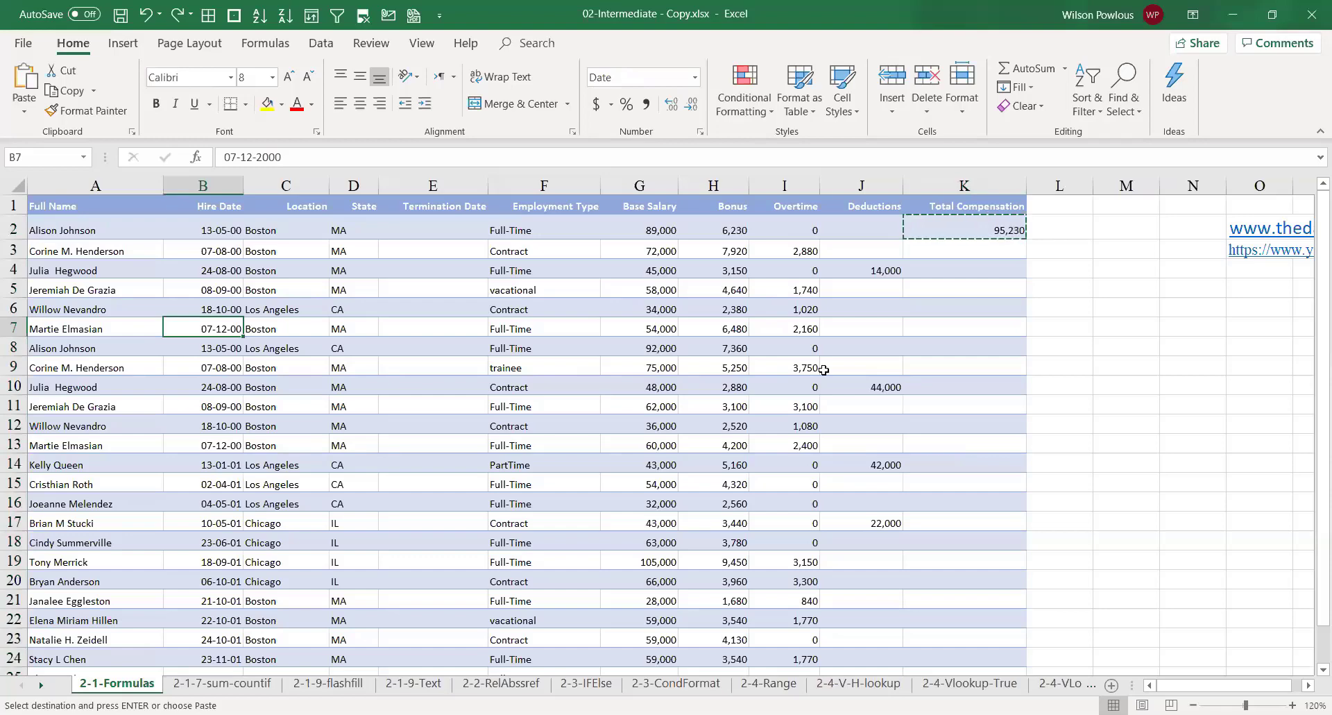
Step: Widen the Hire Date column slightly
{"action": "key", "text": "Up"}
{"action": "key", "text": "Up"}
{"action": "key", "text": "Up"}
{"action": "key", "text": "Up"}
{"action": "key", "text": "Up"}
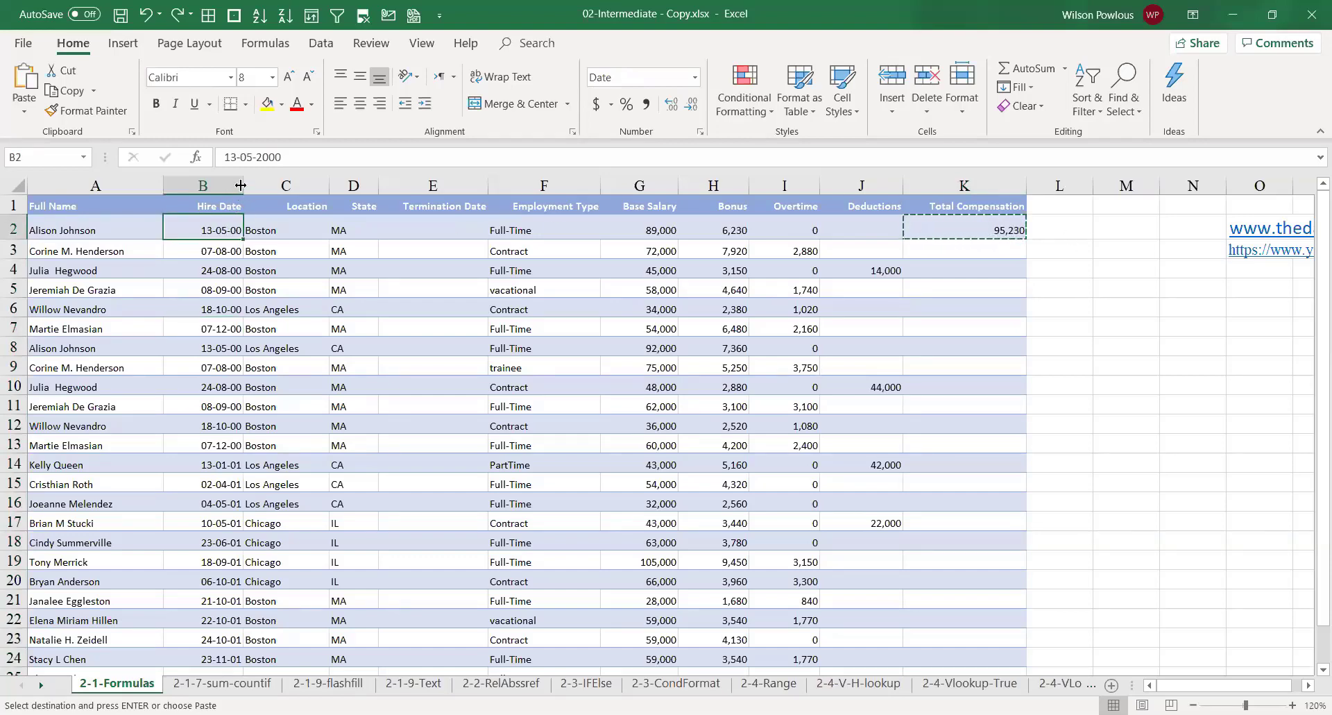
{"action": "left_click_drag", "start_coordinate": [241, 185], "coordinate": [253, 185]}
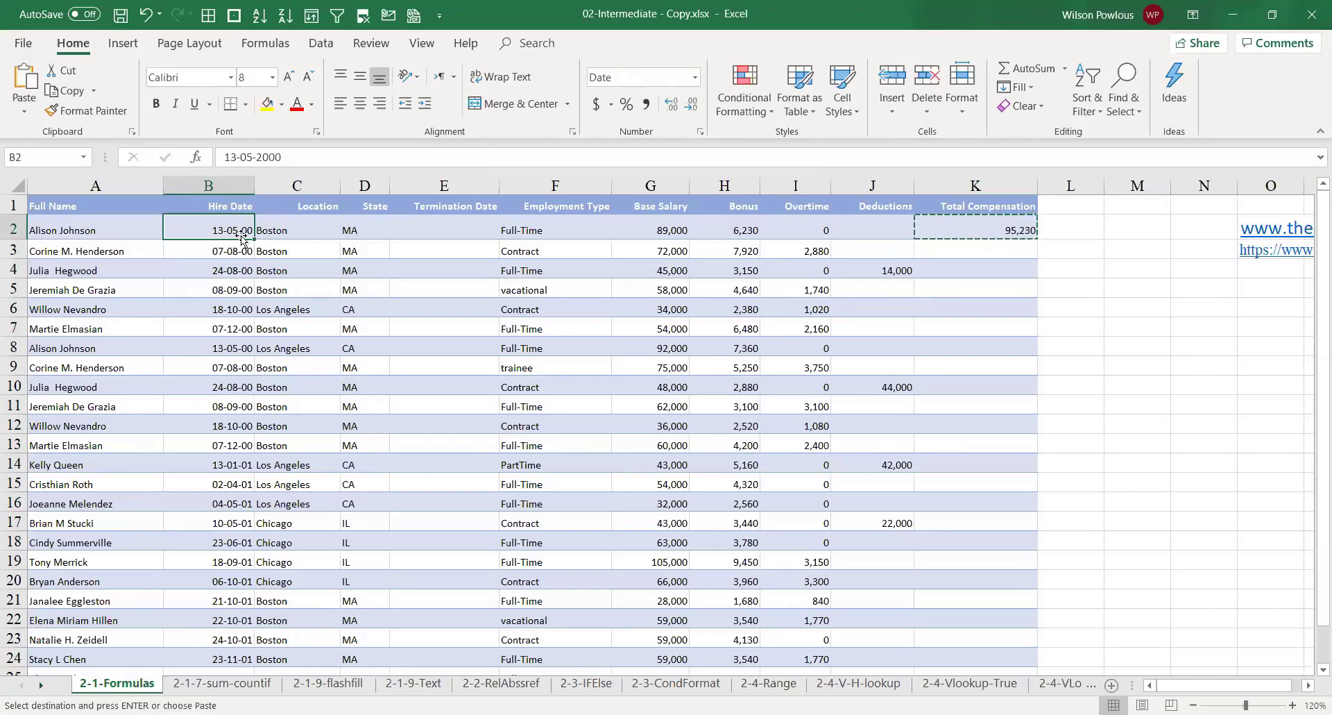
{"action": "left_click", "coordinate": [224, 258]}
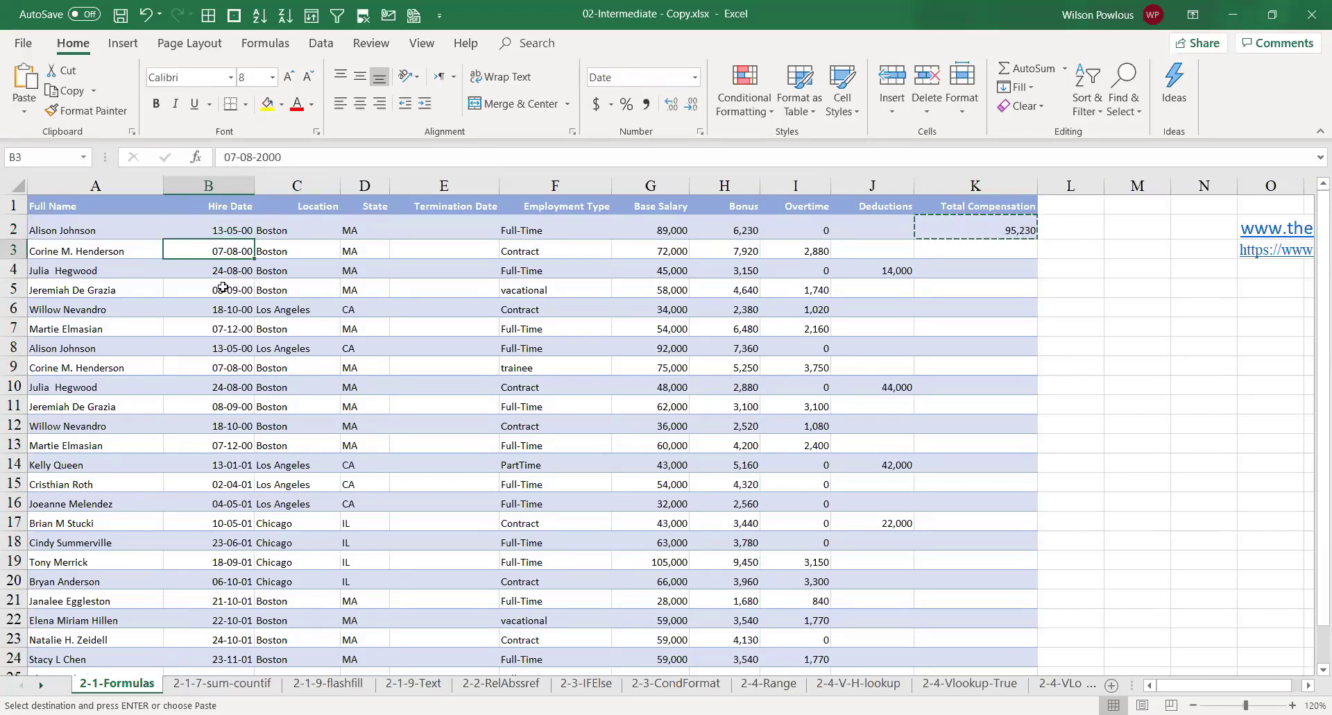
Step: Add the header "year hire" in L1, next to Total Compensation
{"action": "left_click", "coordinate": [1068, 212]}
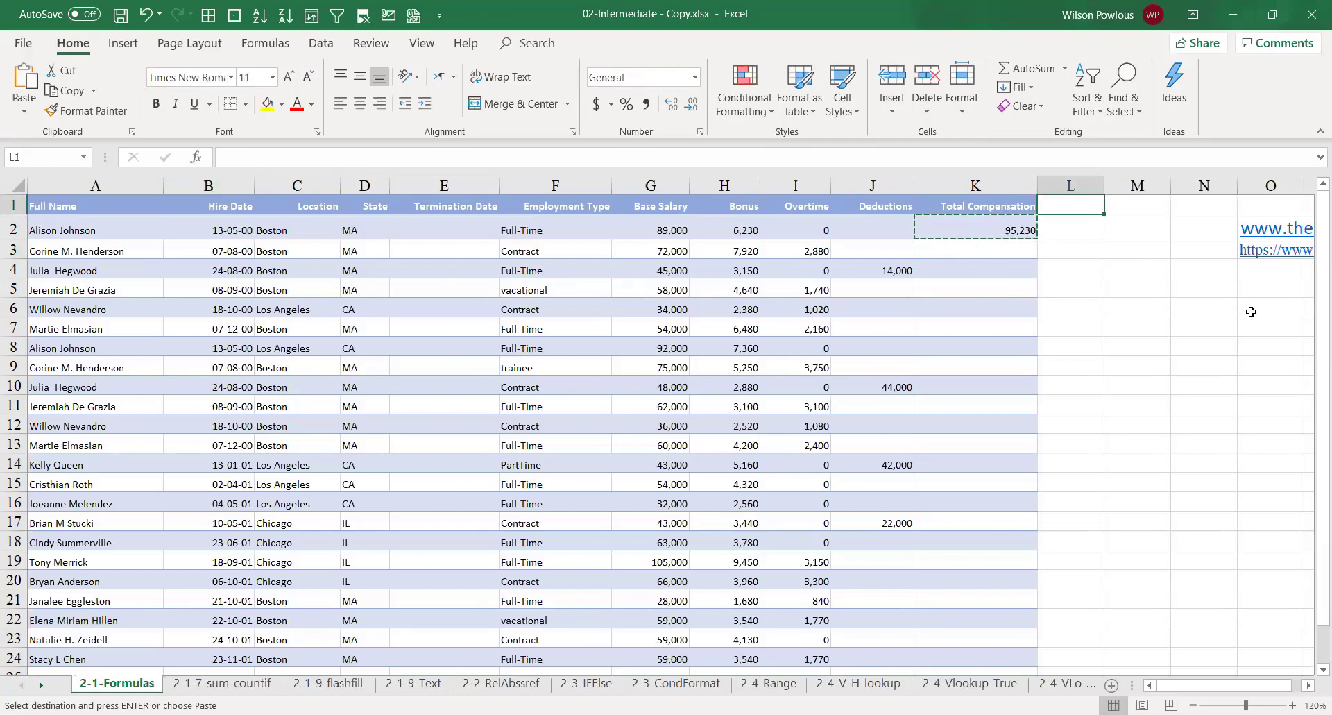
{"action": "type", "text": "year hire"}
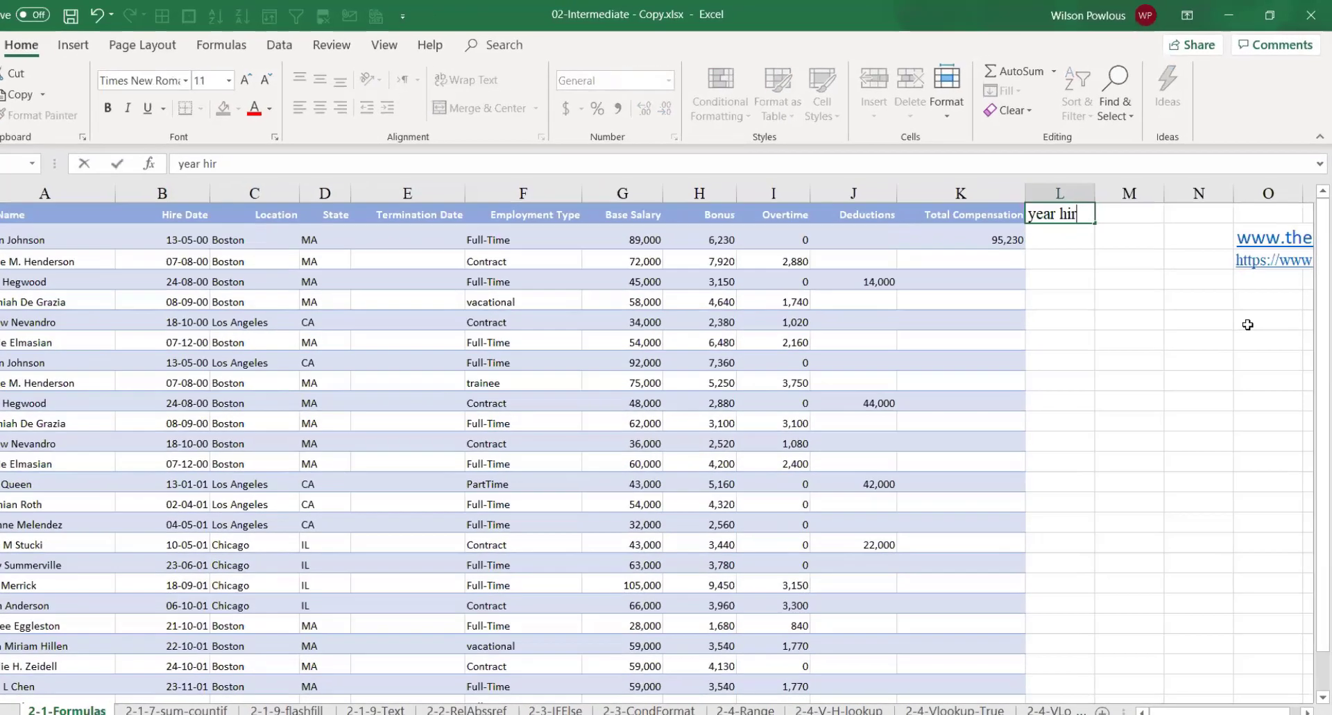
{"action": "key", "text": "Return"}
Step: Extract the year of the first employee's hire date in L2 with =year(B2)
{"action": "type", "text": "="}
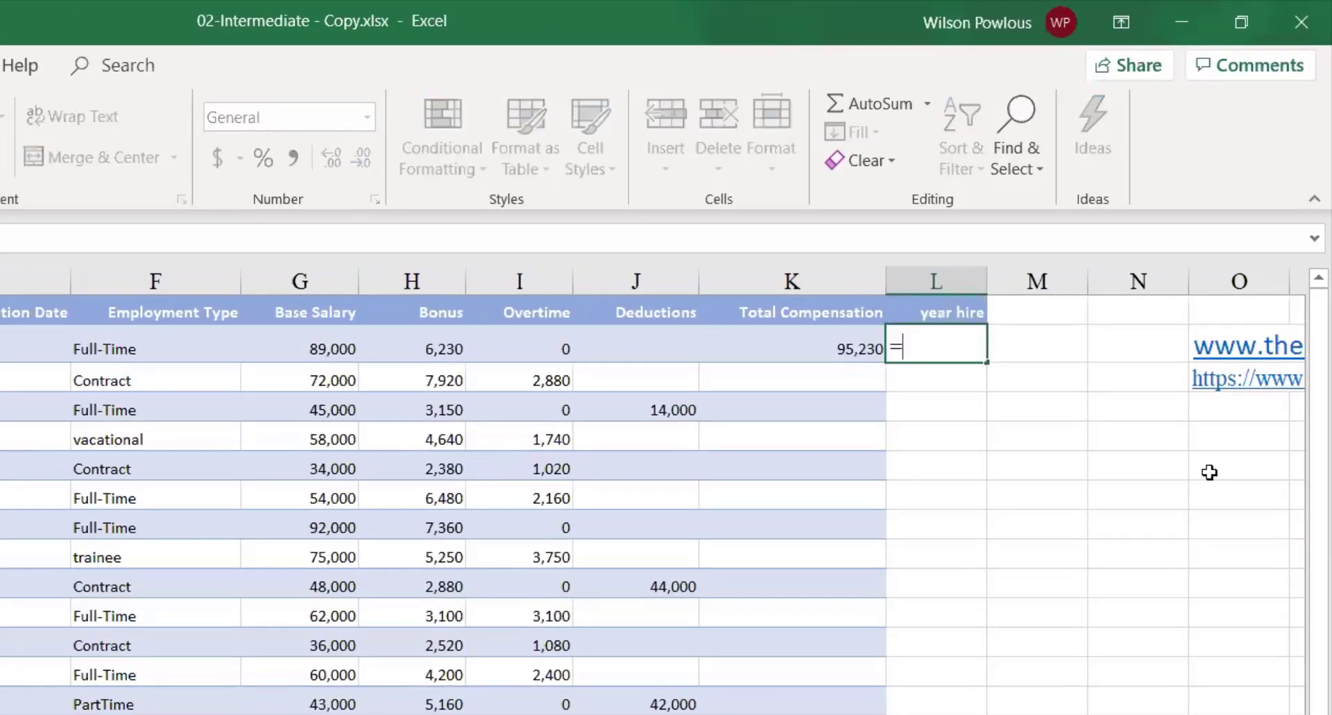
{"action": "type", "text": "year"}
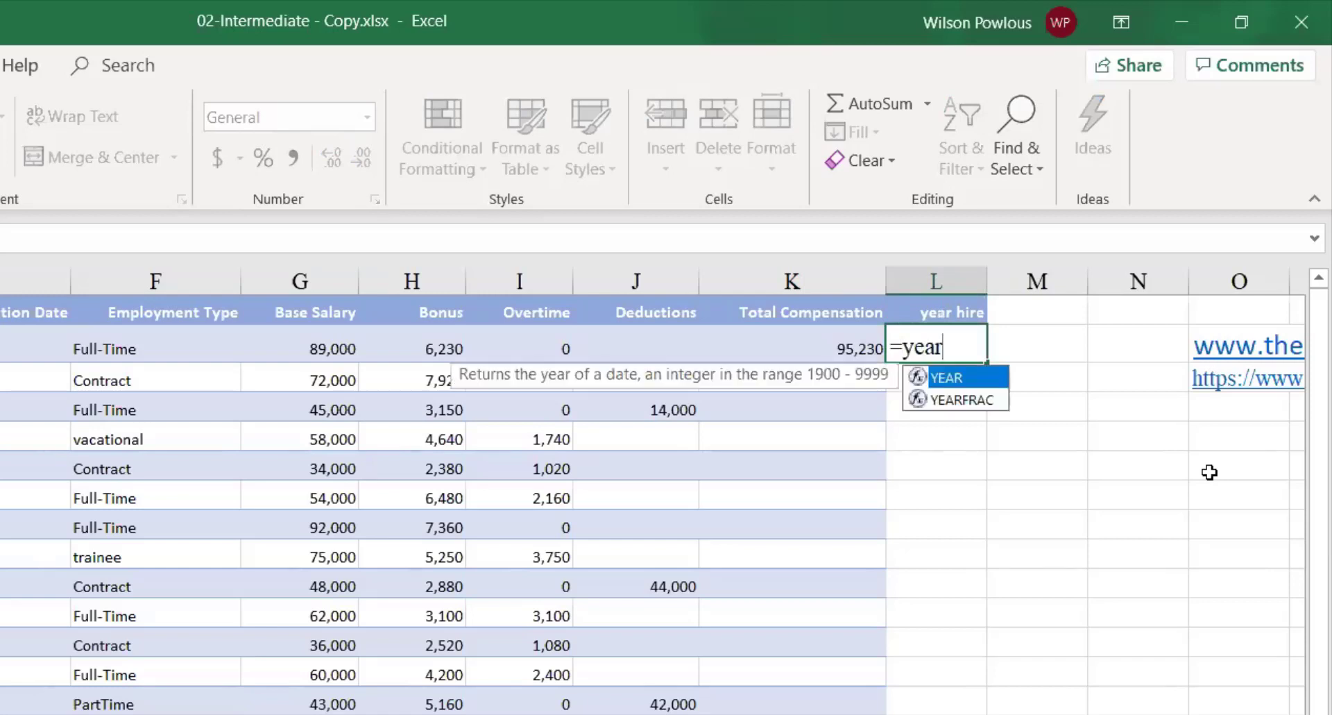
{"action": "type", "text": "("}
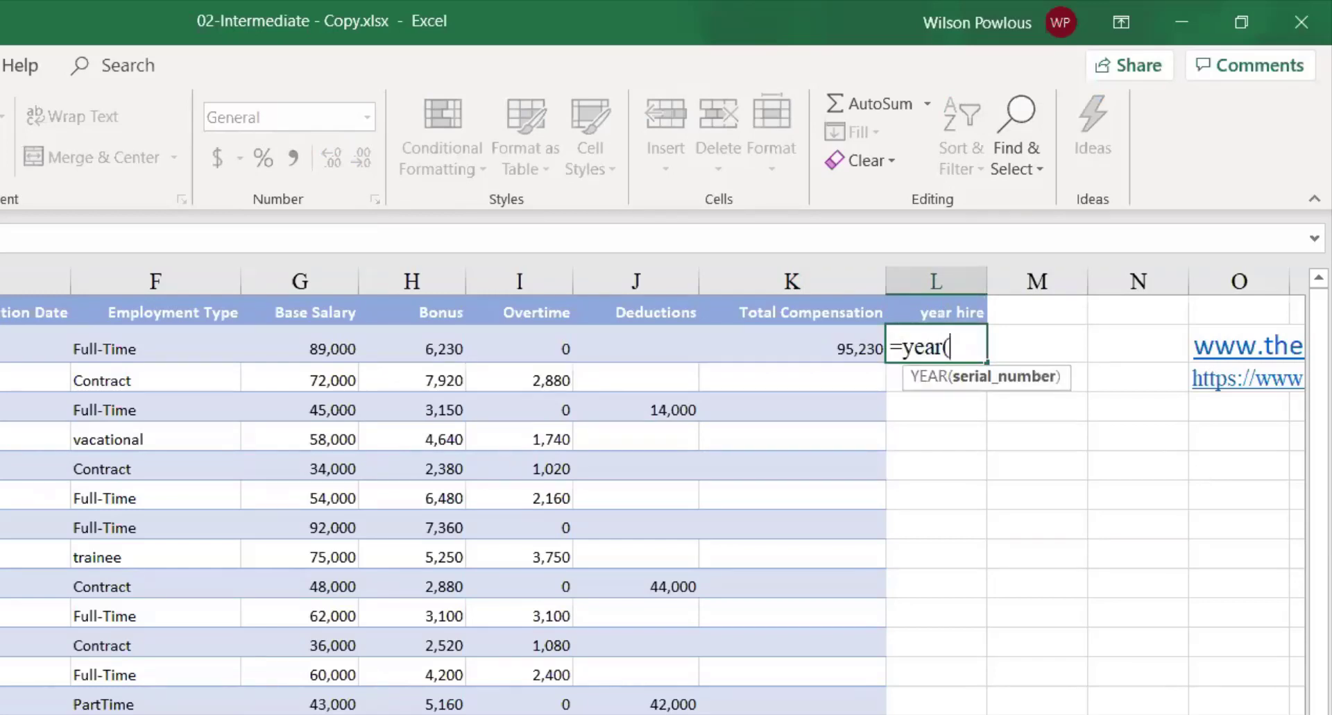
{"action": "type", "text": "B2)"}
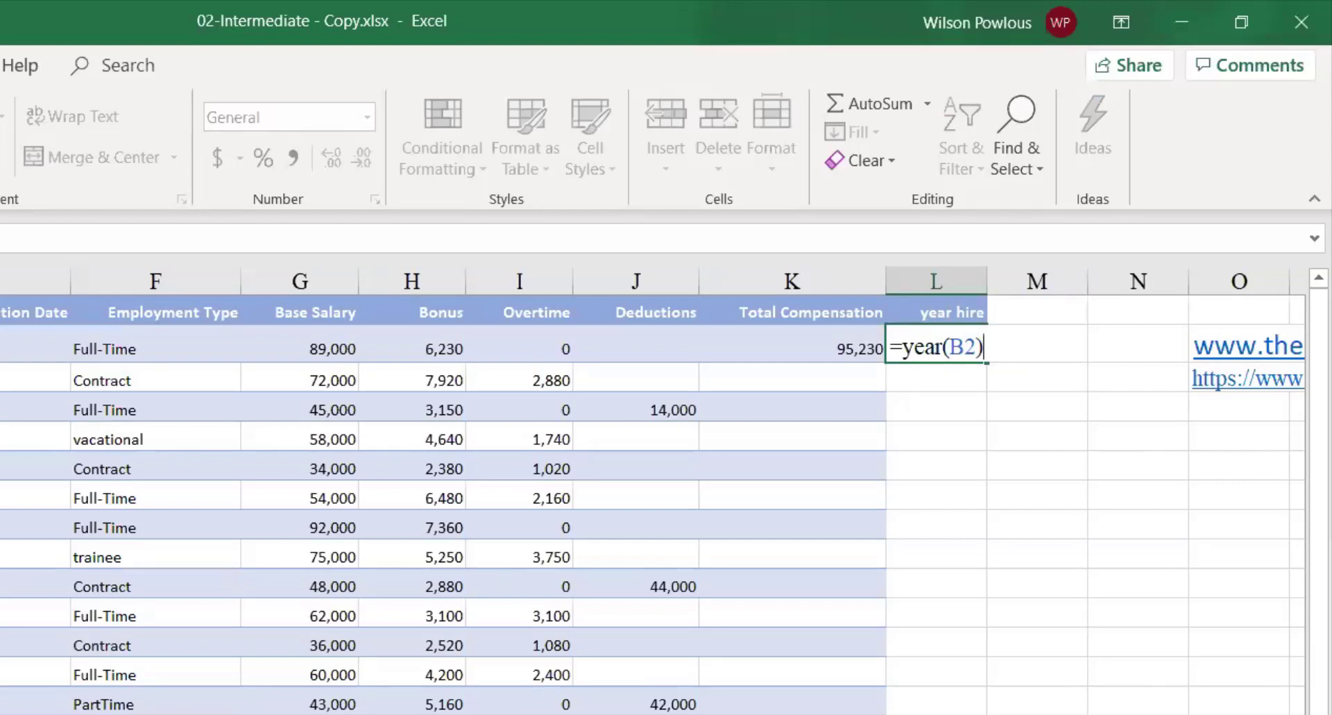
{"action": "key", "text": "Return"}
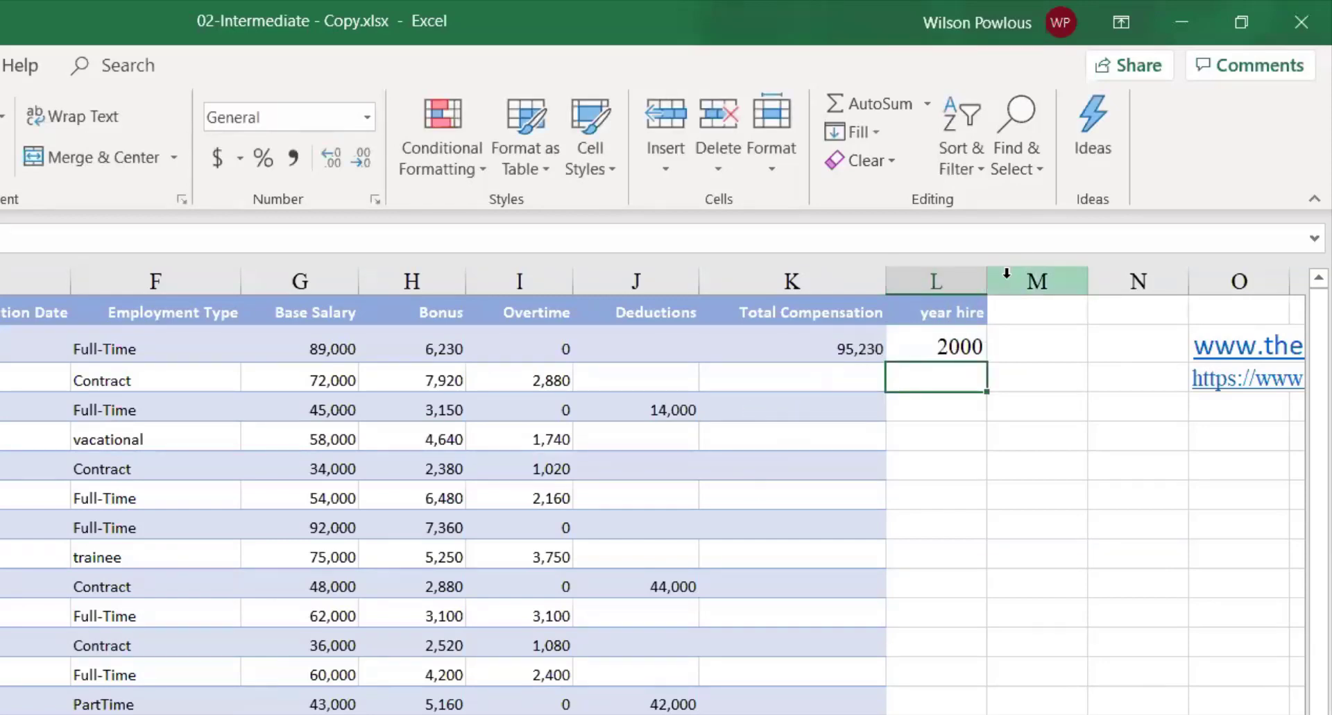
Step: Widen the year hire column slightly
{"action": "key", "text": "Up"}
{"action": "left_click_drag", "start_coordinate": [984, 284], "coordinate": [1011, 283]}
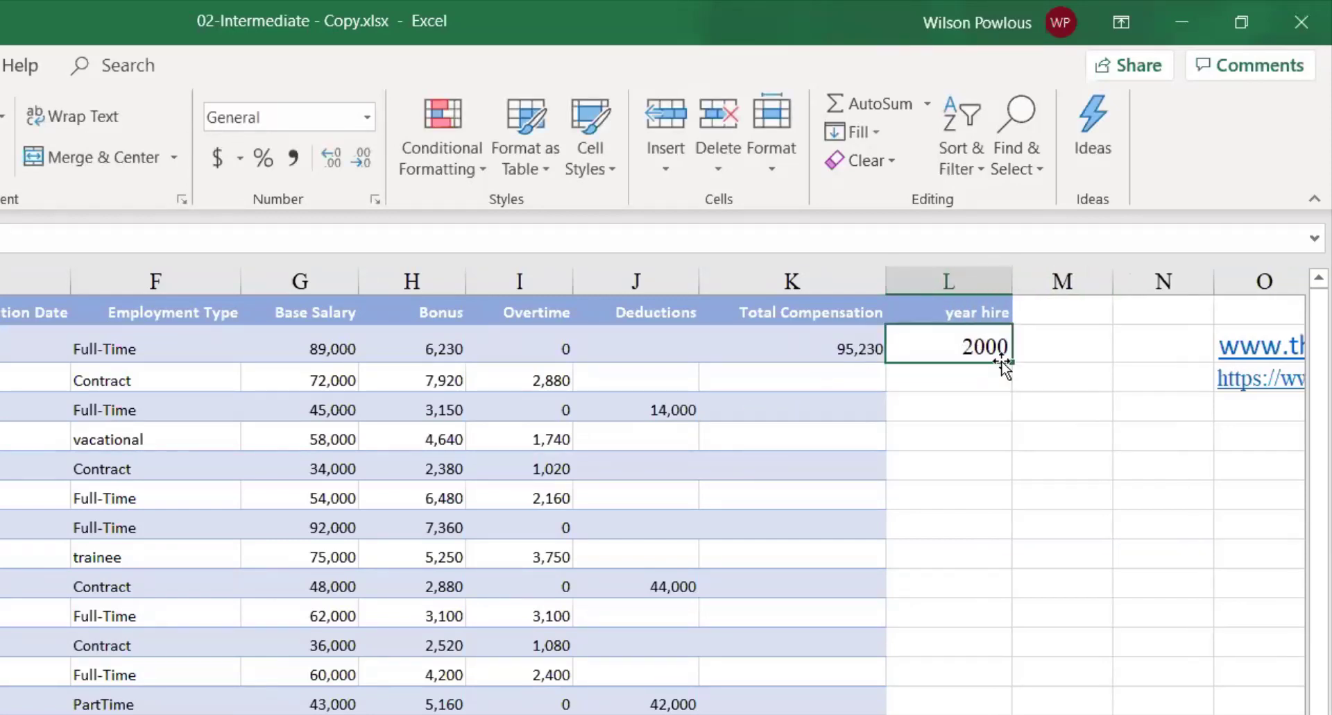
{"action": "key", "text": "Right"}
{"action": "key", "text": "Right"}
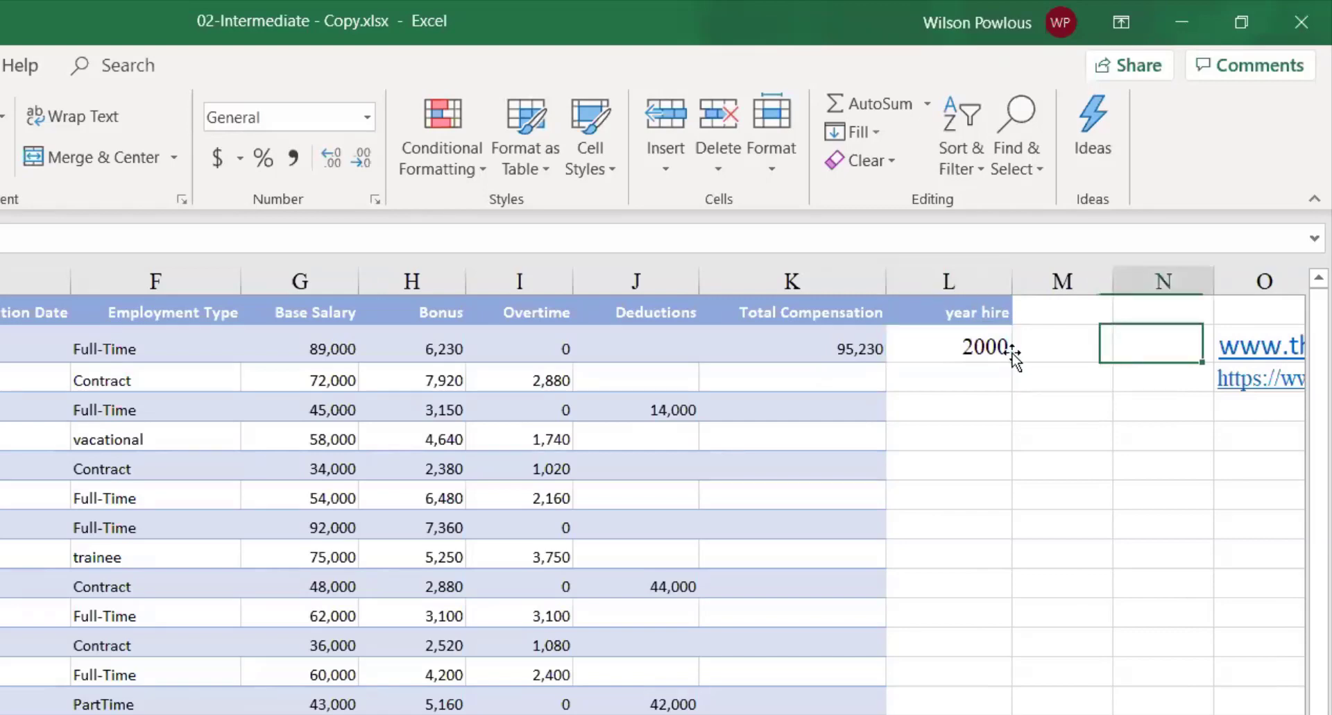
Step: Fill the YEAR formula from L2 down the year hire column for the employee rows below
{"action": "left_click", "coordinate": [997, 353]}
{"action": "left_click_drag", "start_coordinate": [1012, 362], "coordinate": [1009, 714]}
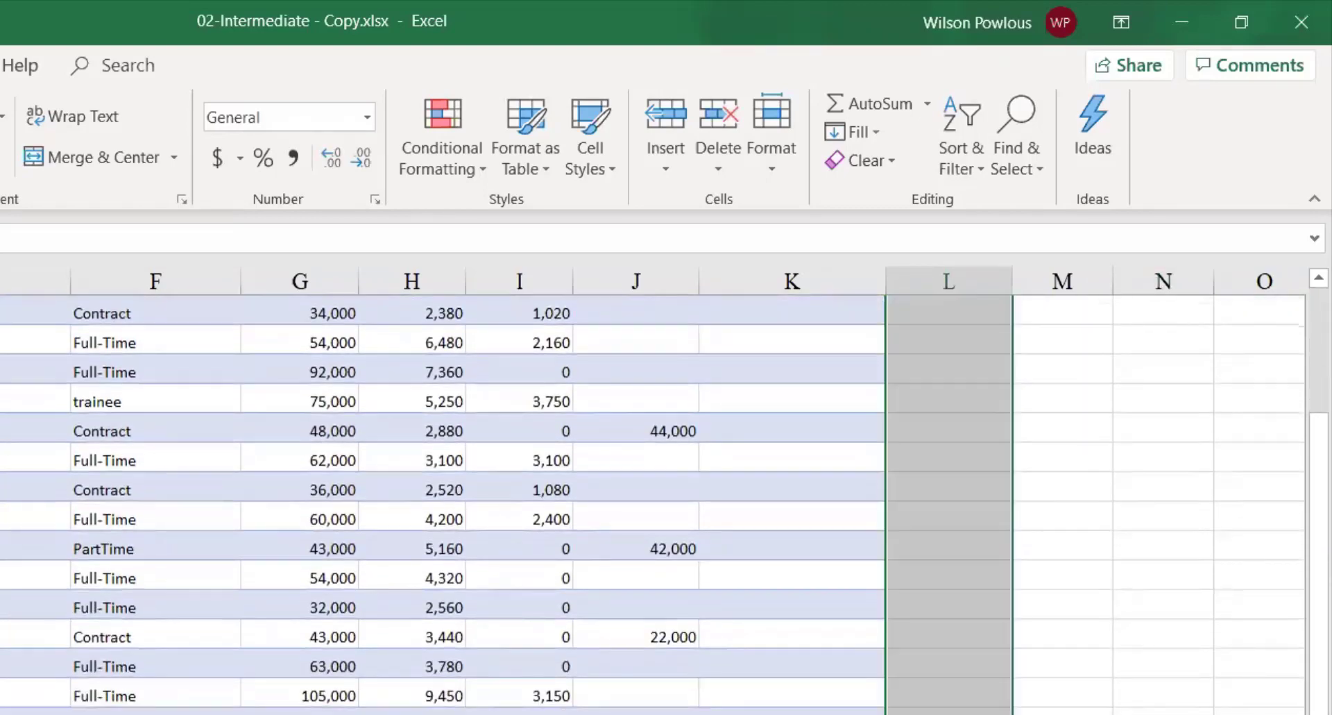
{"action": "scroll", "coordinate": [1009, 708], "scroll_direction": "up", "scroll_amount": 2}
{"action": "left_click", "coordinate": [957, 713]}
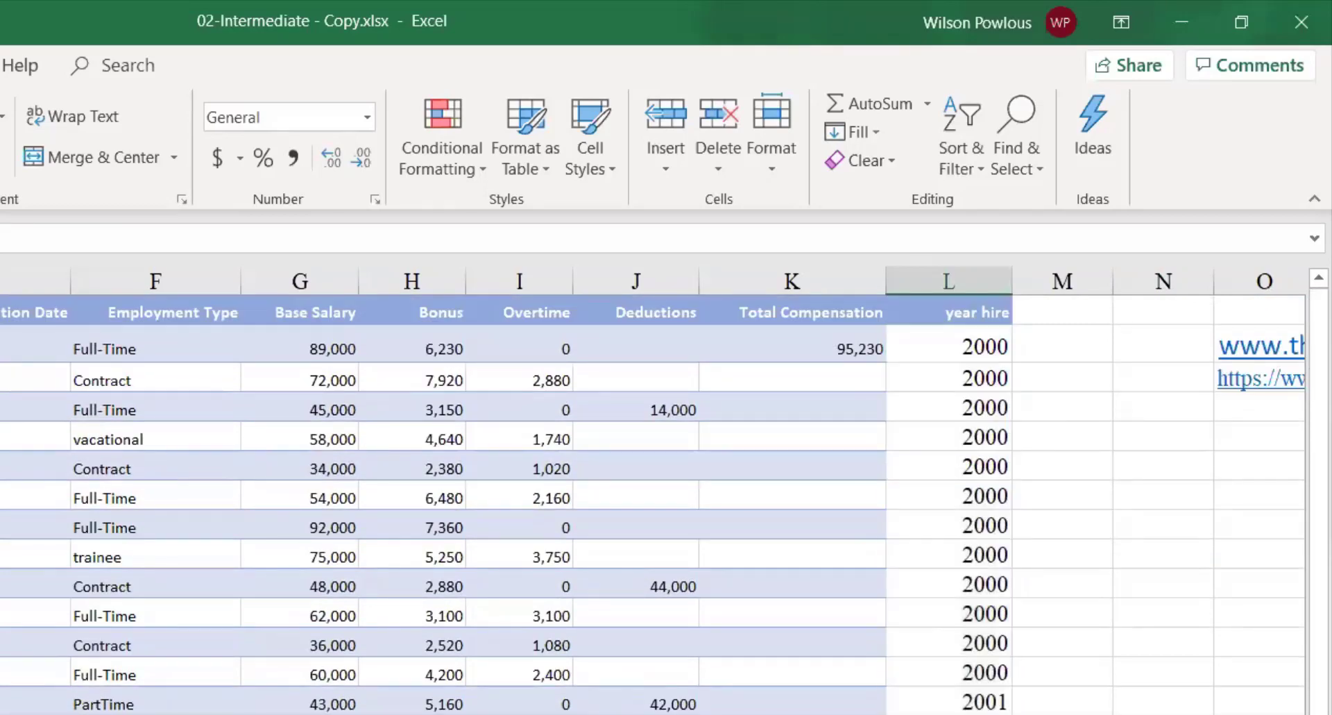
{"action": "left_click", "coordinate": [979, 662]}
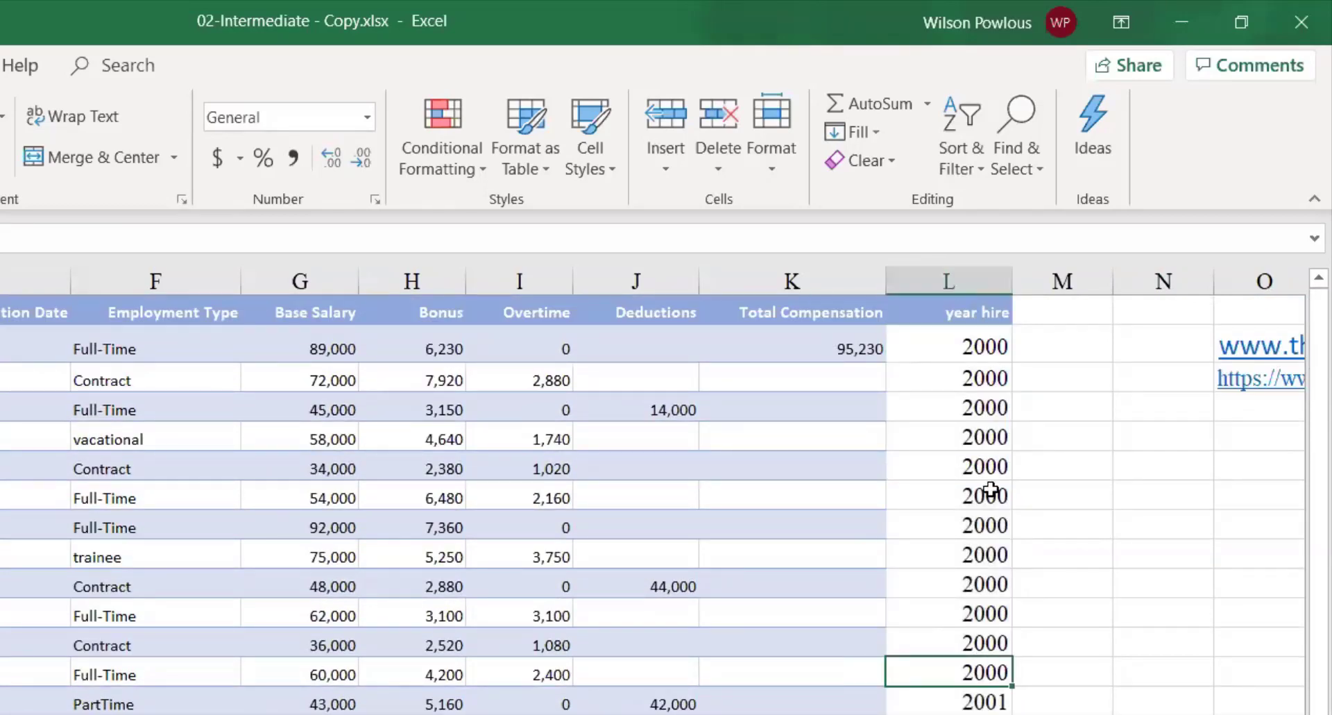
Step: Extract the month of the first employee's hire date in M2 with =MONTH(B2)
{"action": "left_click", "coordinate": [1063, 340]}
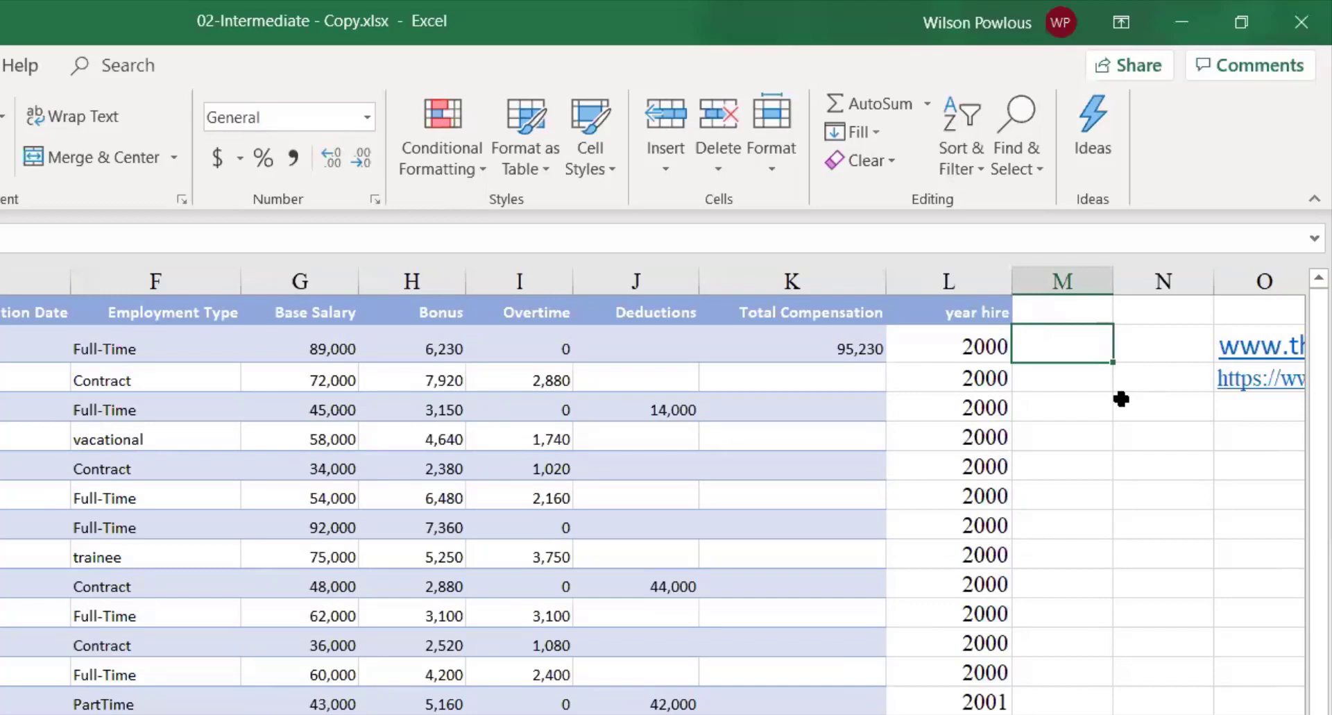
{"action": "type", "text": "=month"}
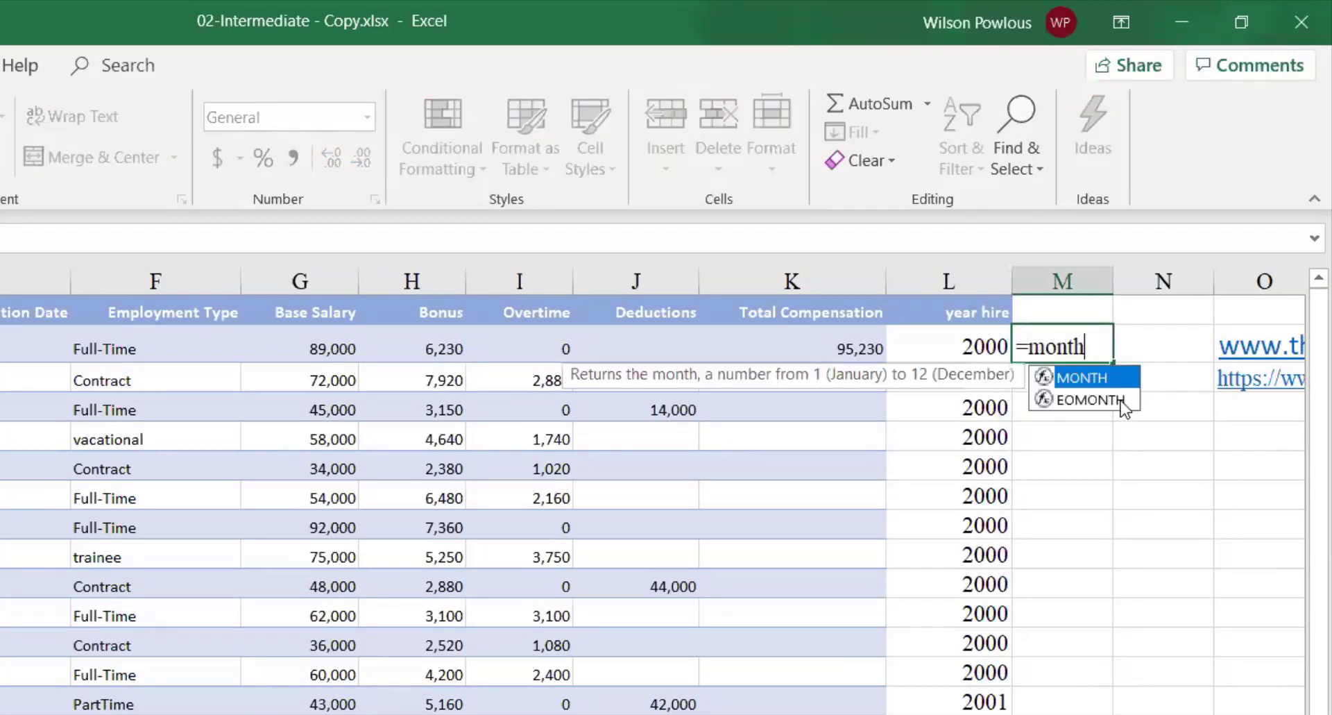
{"action": "key", "text": "Tab"}
{"action": "type", "text": "B2"}
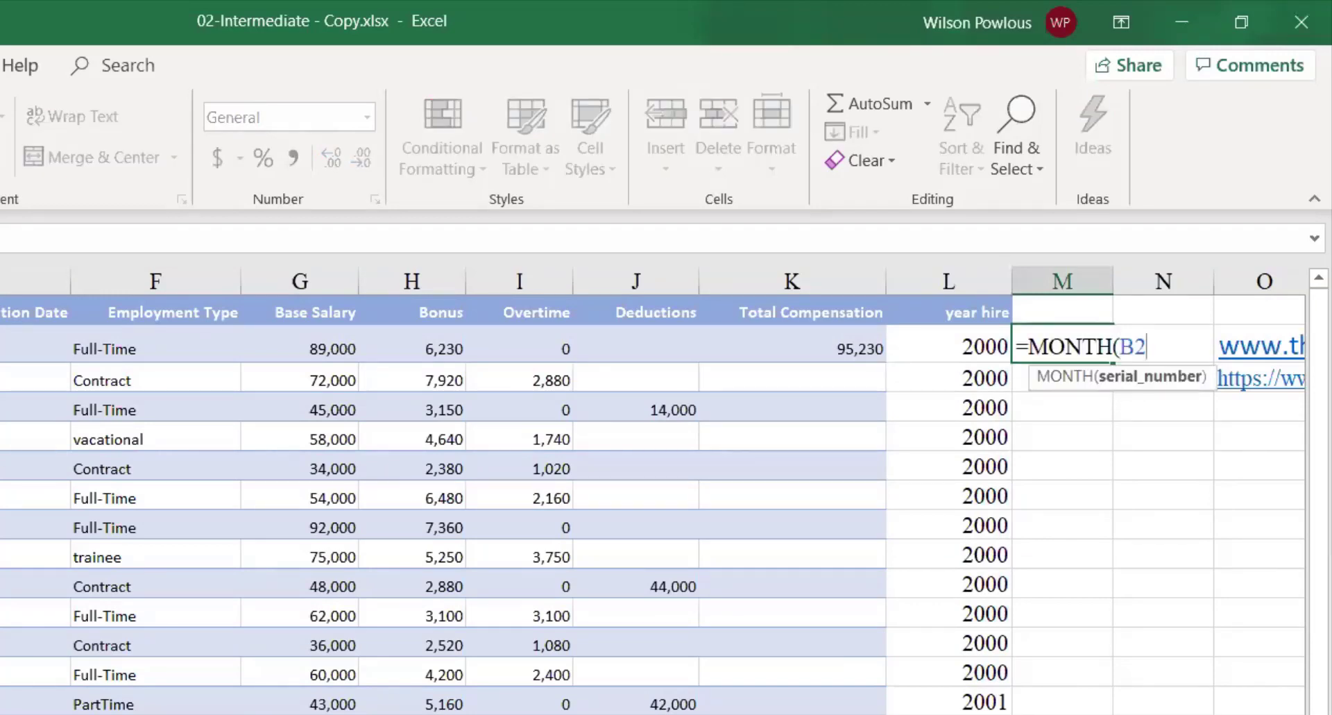
{"action": "type", "text": ")"}
{"action": "key", "text": "Return"}
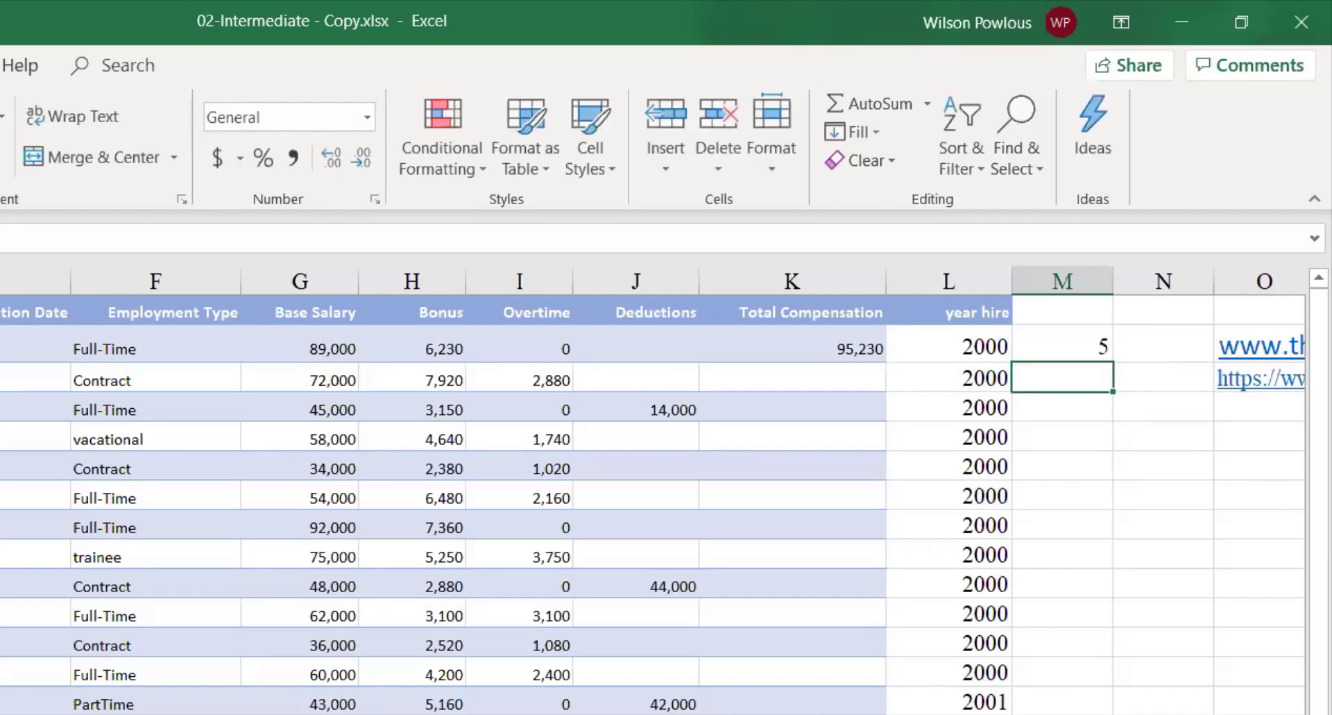
Step: Fill the MONTH formula from M2 down column M for the remaining employee rows
{"action": "left_click", "coordinate": [1103, 346]}
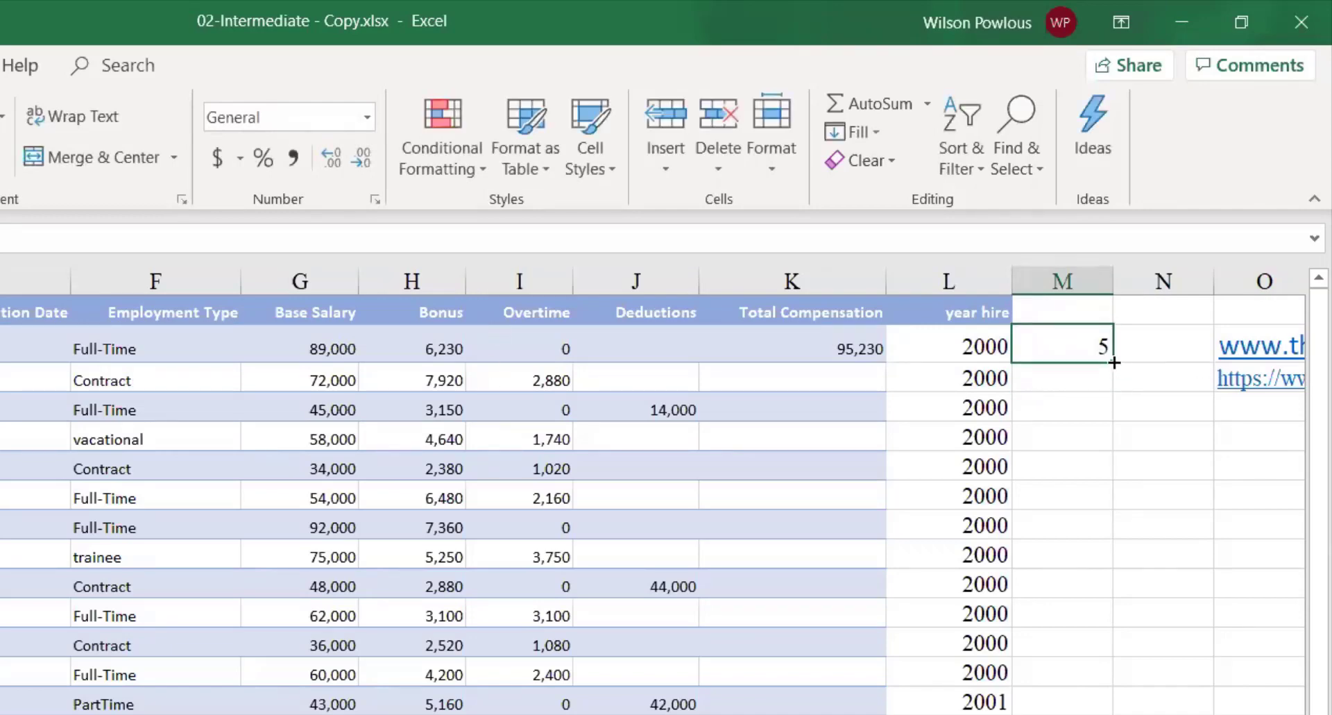
{"action": "left_click", "coordinate": [1117, 358]}
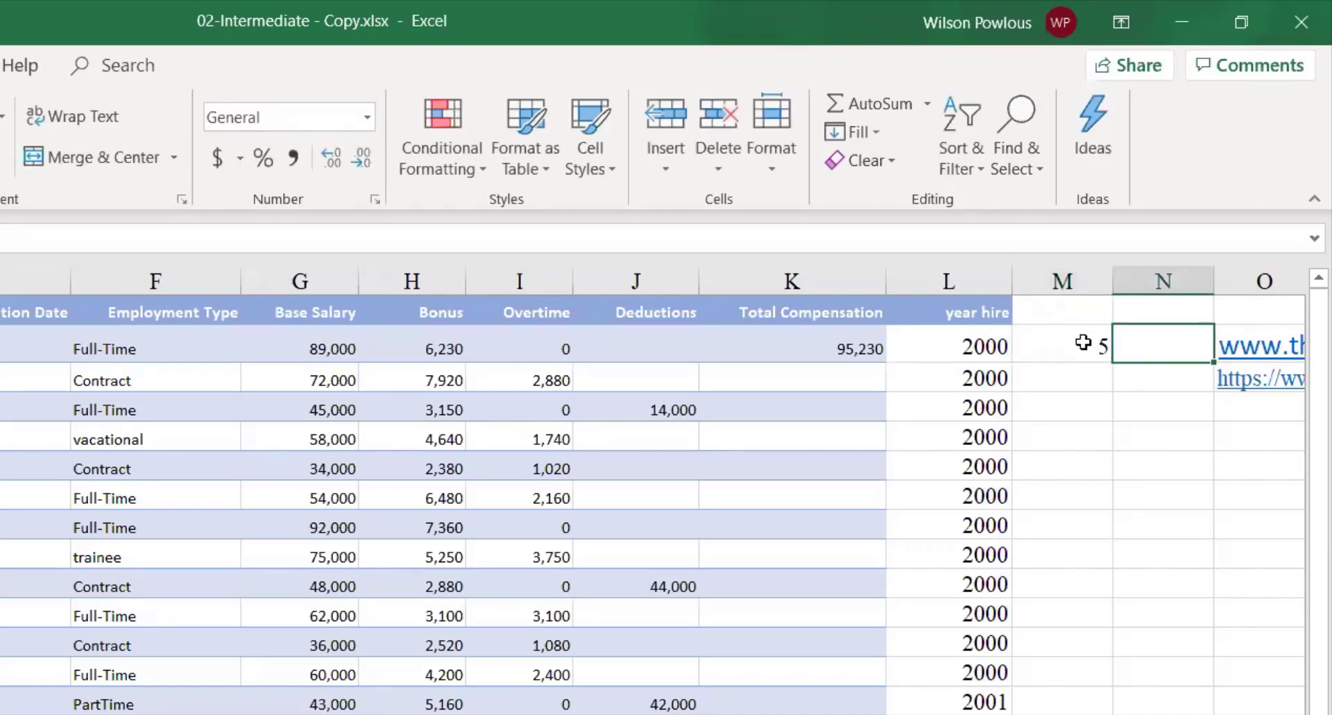
{"action": "left_click", "coordinate": [1085, 343]}
{"action": "double_click", "coordinate": [1113, 364]}
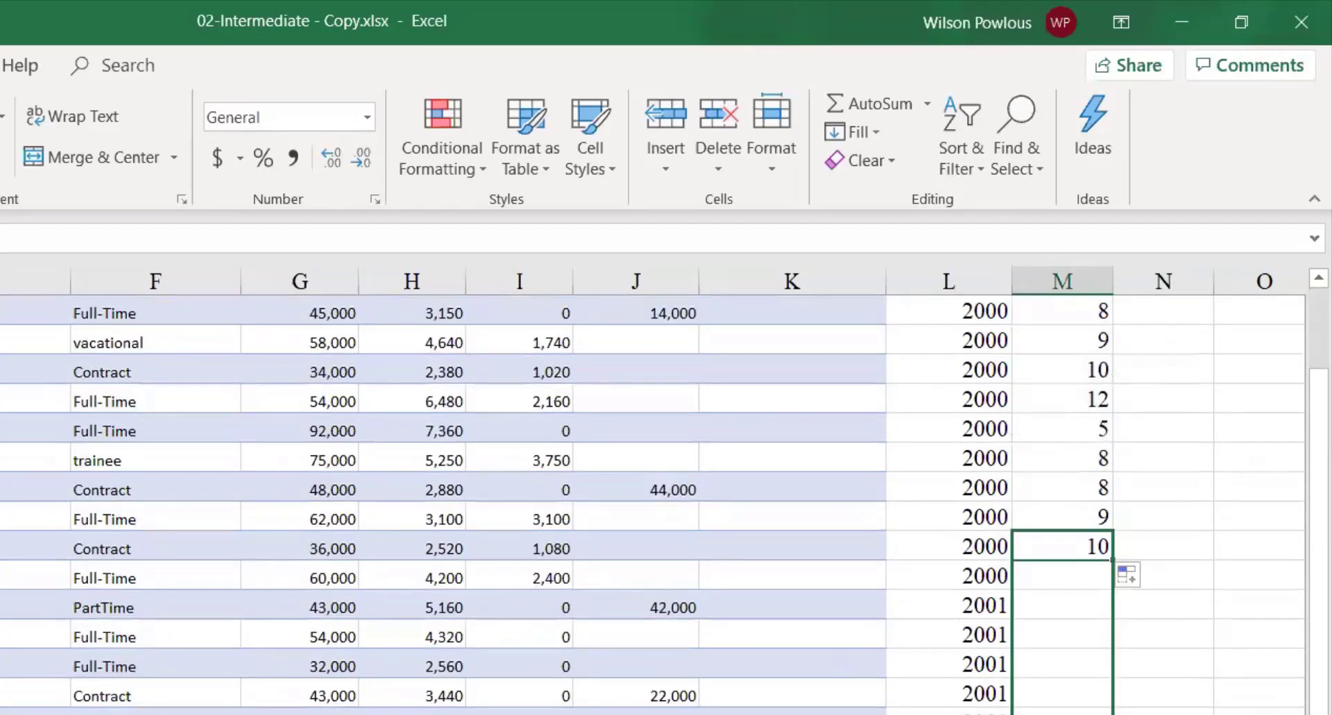
{"action": "scroll", "coordinate": [1011, 419], "scroll_direction": "up", "scroll_amount": 1}
{"action": "left_click", "coordinate": [988, 437]}
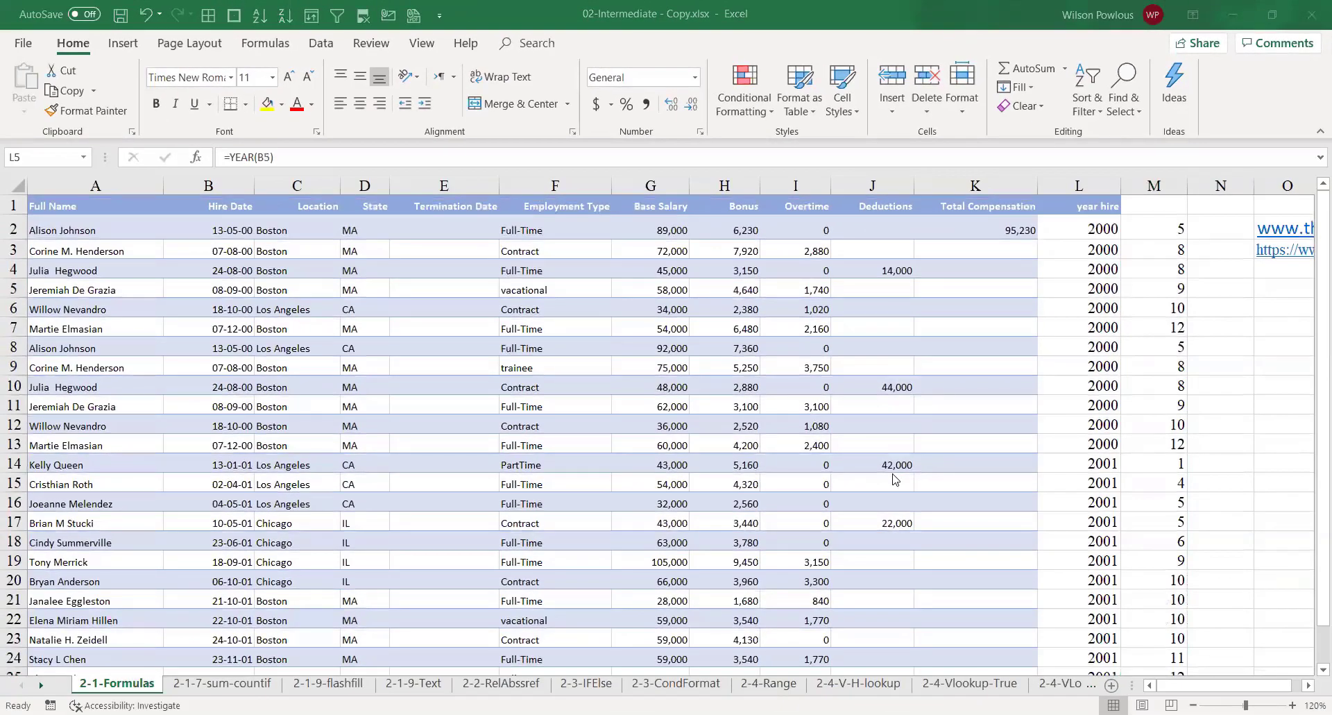
Step: Go to the 2-1-7-sum-countif worksheet
{"action": "left_click", "coordinate": [942, 540]}
{"action": "left_click", "coordinate": [1154, 248]}
{"action": "left_click", "coordinate": [215, 683]}
{"action": "left_click", "coordinate": [243, 447]}
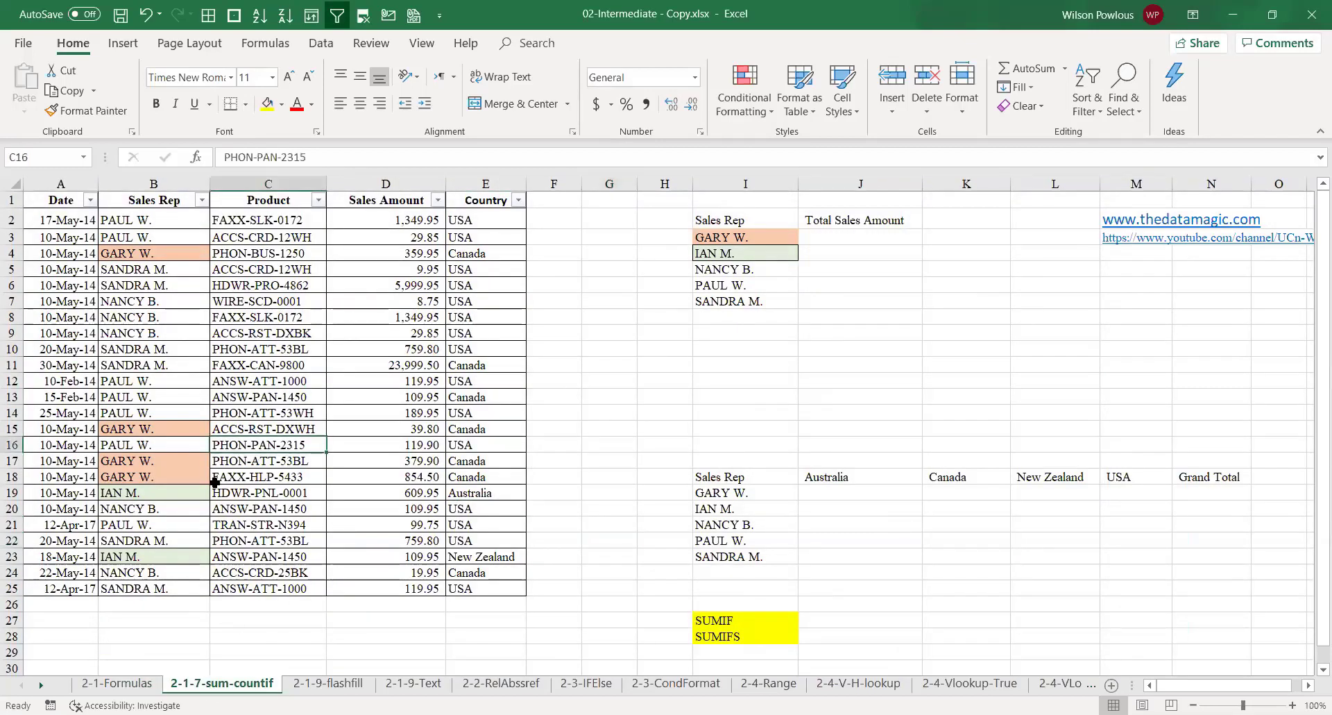
Step: Examine the Sales Rep and Sales Amount columns alongside the summary list of reps and its empty Total Sales Amount column
{"action": "left_click", "coordinate": [372, 221]}
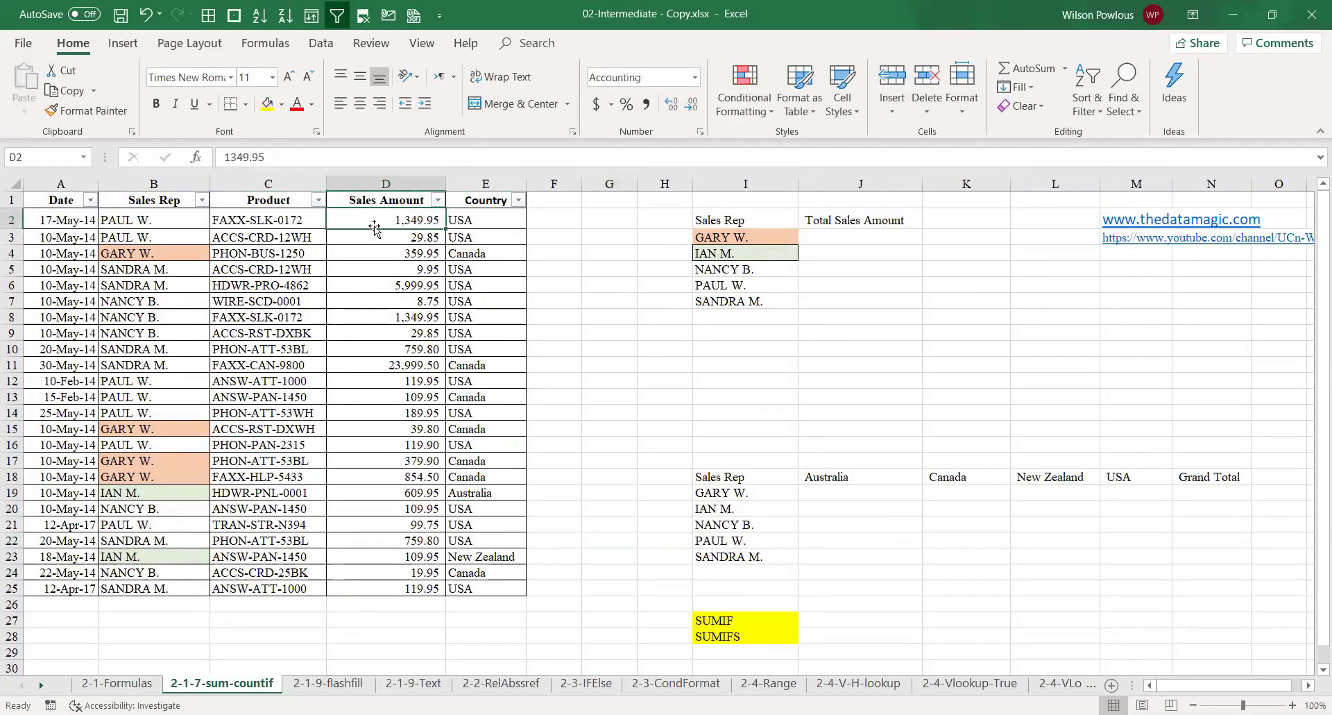
{"action": "left_click", "coordinate": [160, 223]}
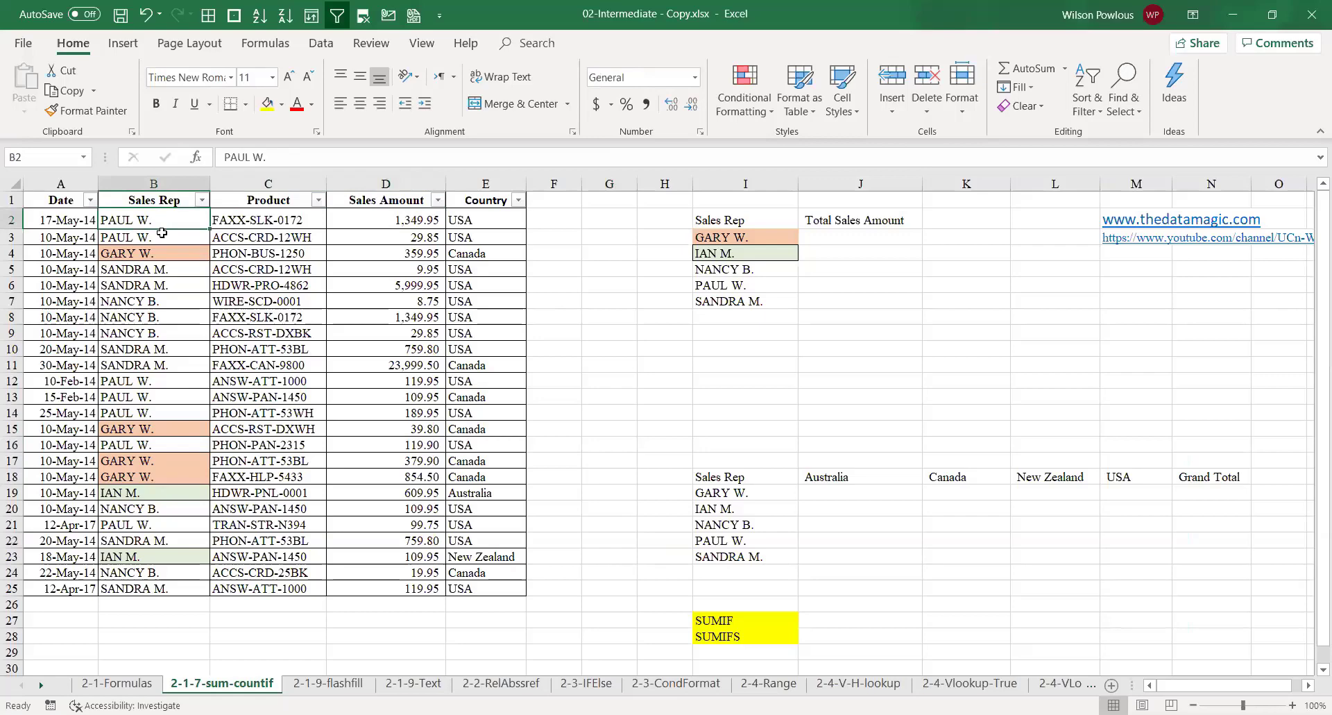
{"action": "left_click", "coordinate": [161, 317]}
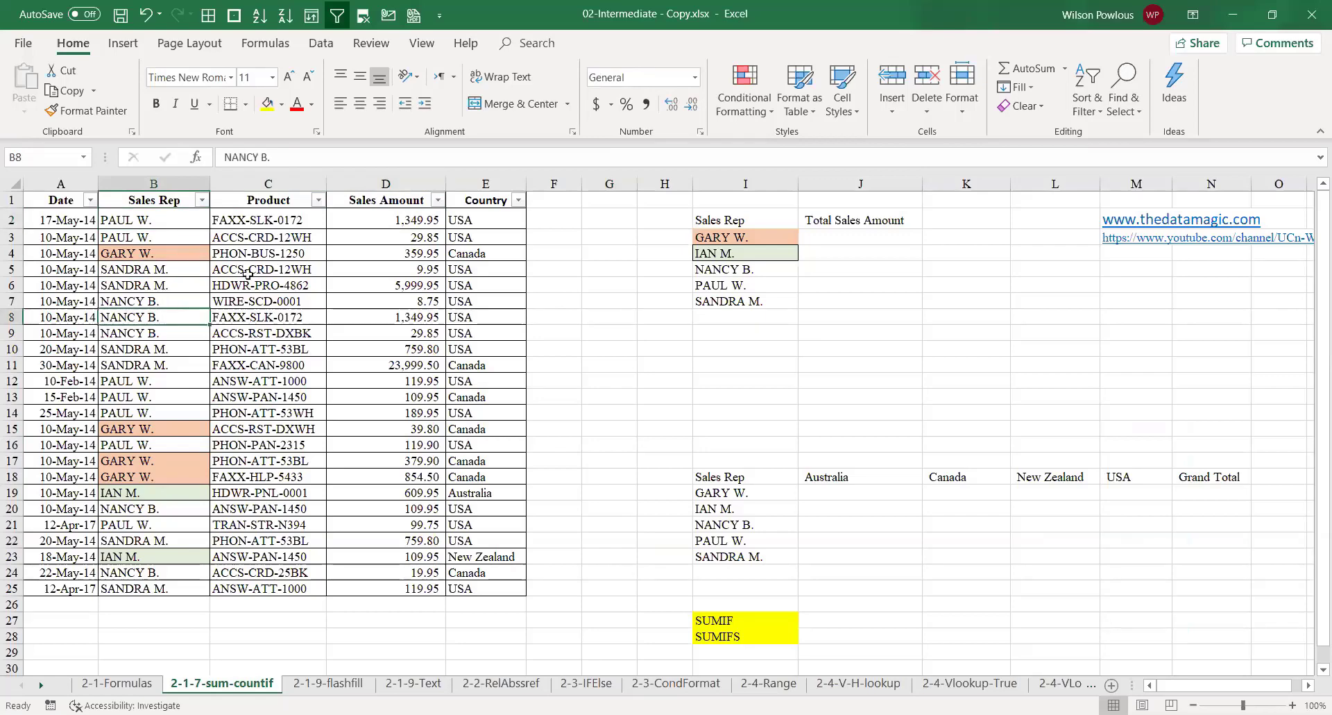
{"action": "left_click", "coordinate": [862, 238]}
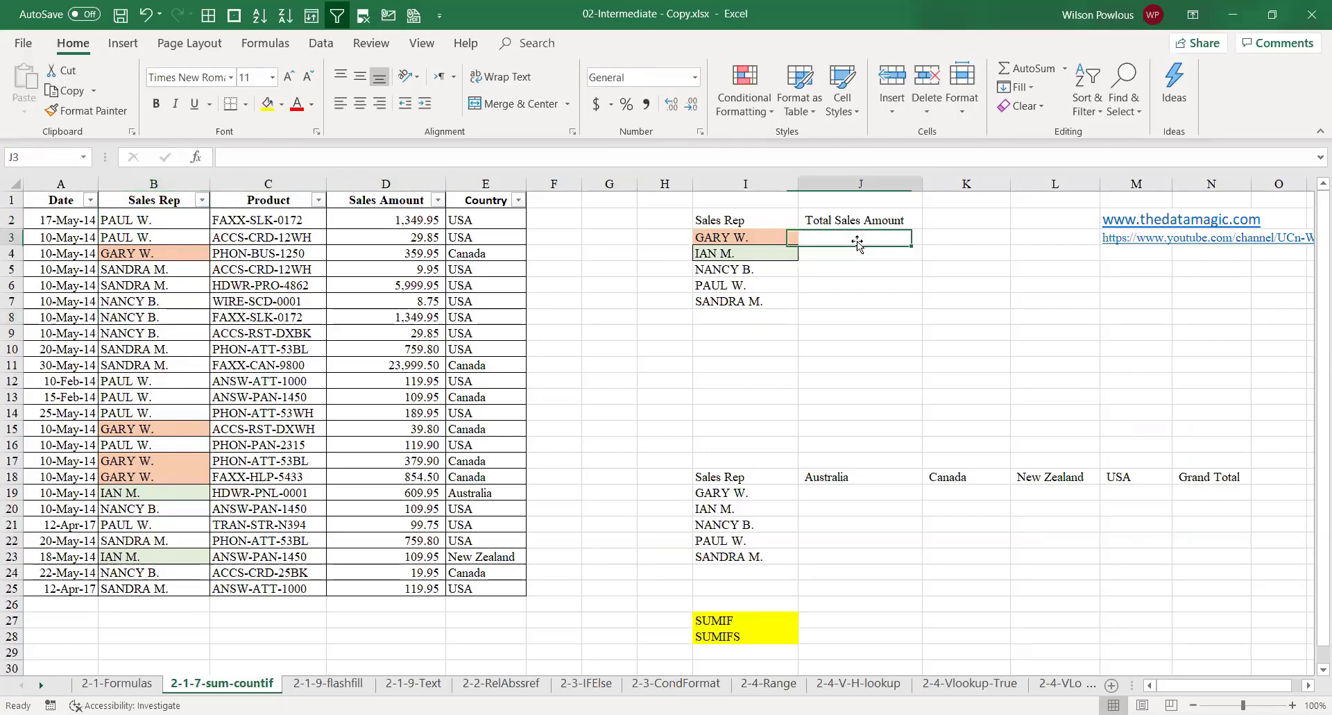
{"action": "left_click", "coordinate": [173, 213]}
{"action": "left_click", "coordinate": [185, 332]}
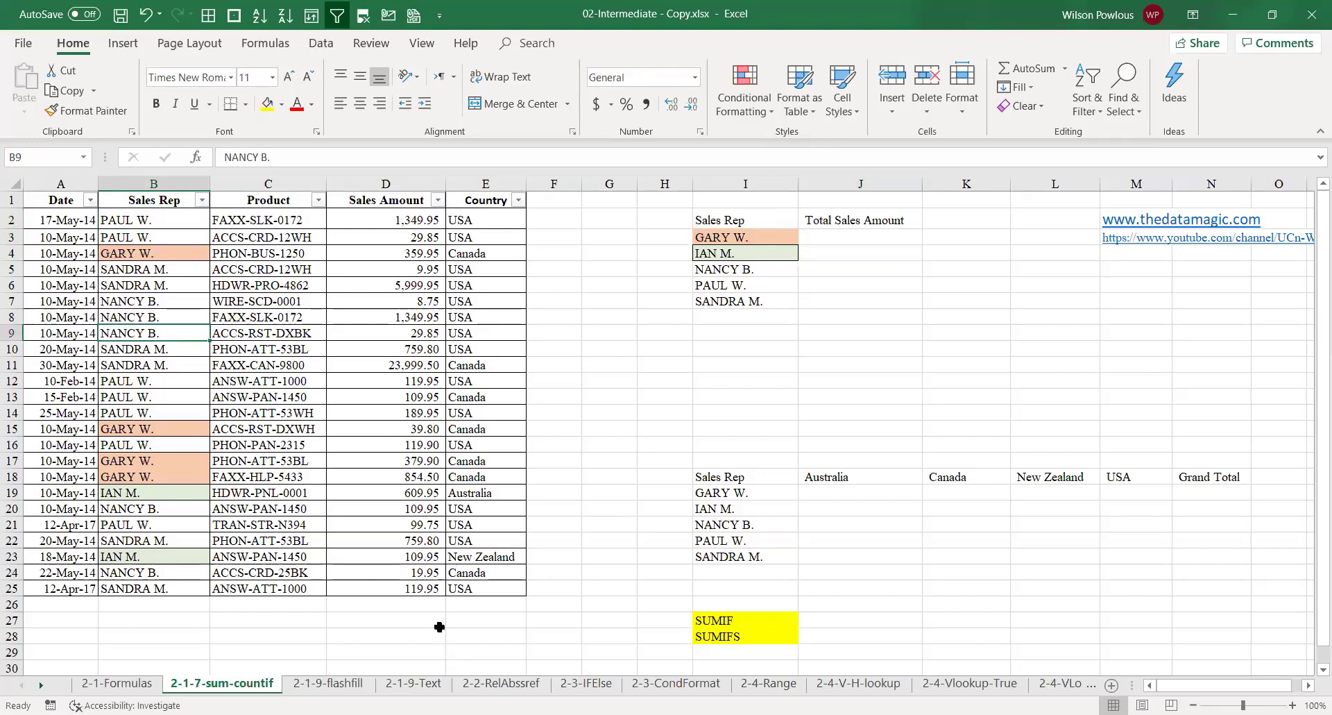
{"action": "left_click", "coordinate": [404, 605]}
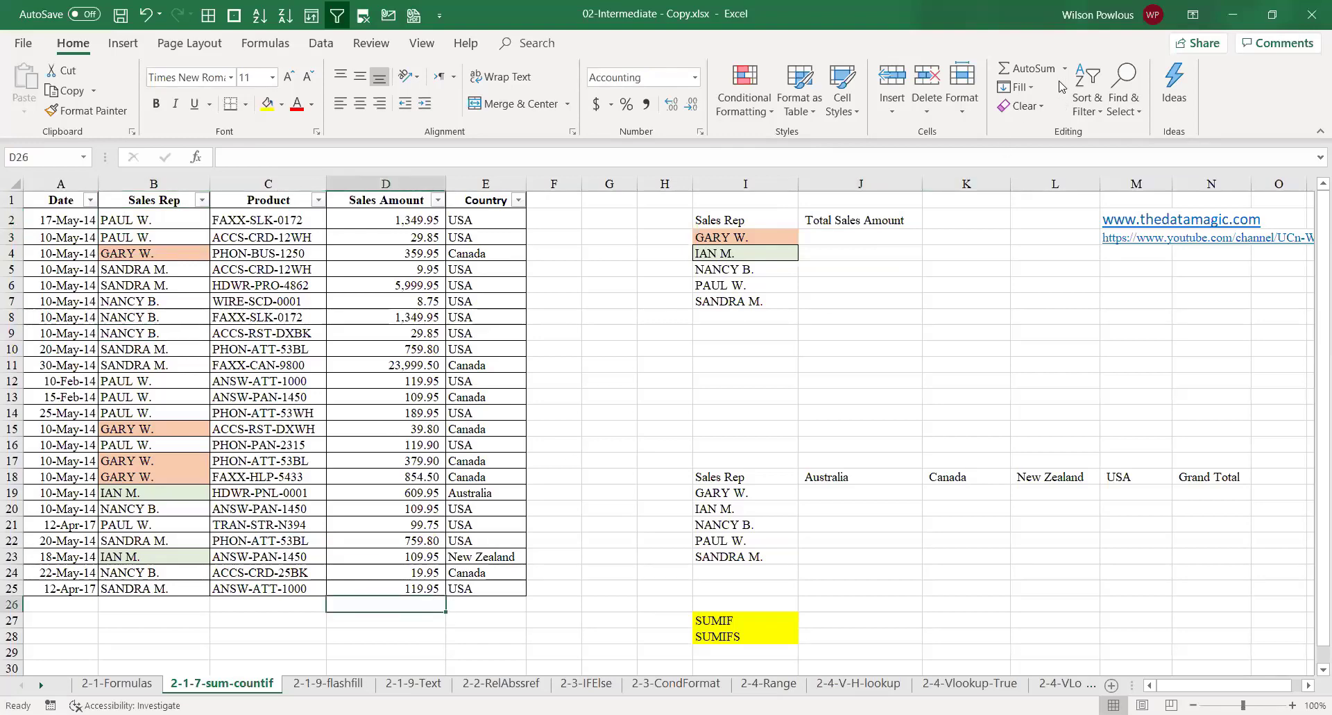
{"action": "left_click", "coordinate": [385, 635]}
{"action": "left_click", "coordinate": [408, 603]}
{"action": "left_click", "coordinate": [410, 617]}
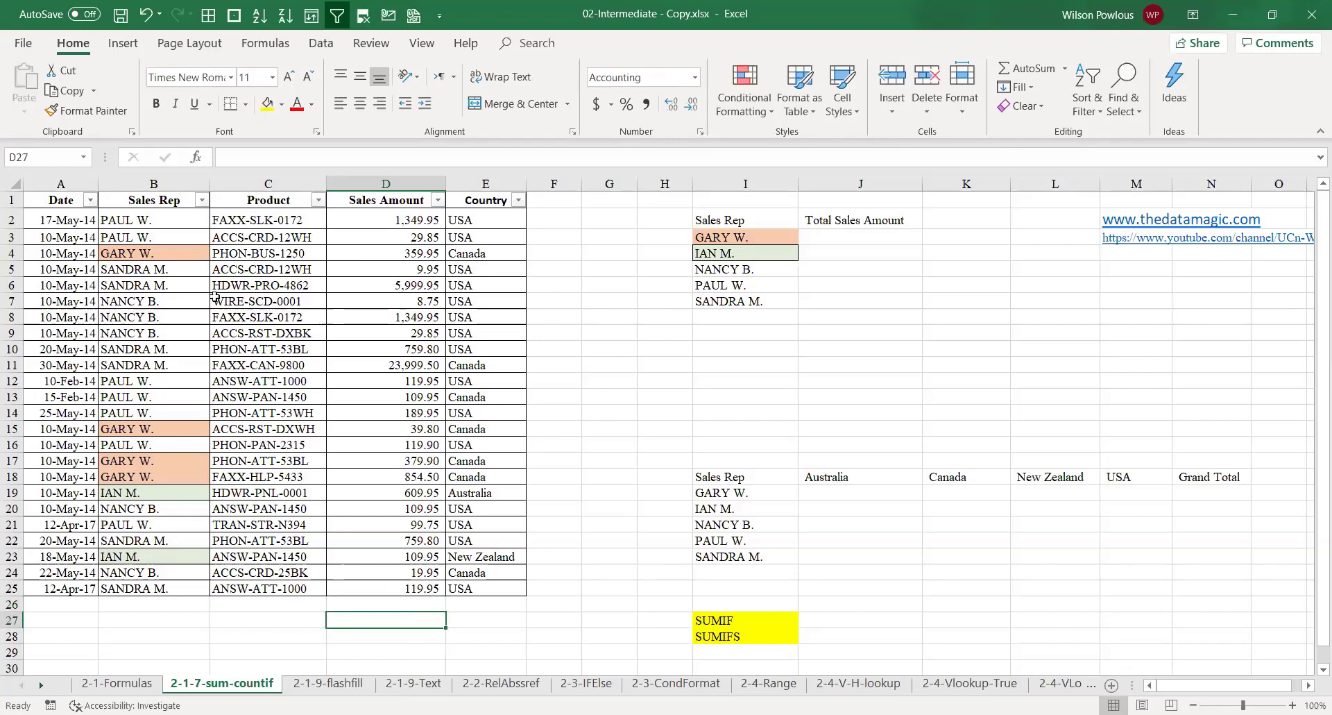
{"action": "left_click", "coordinate": [171, 218]}
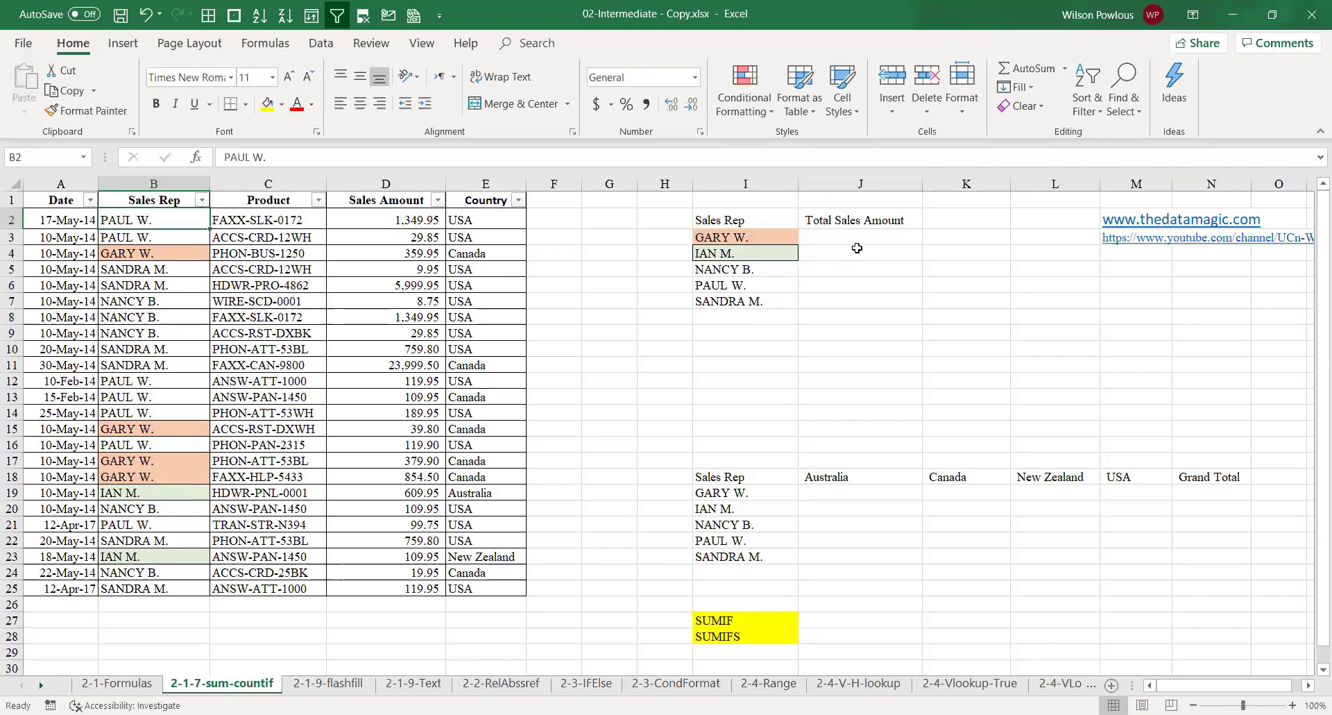
{"action": "left_click_drag", "start_coordinate": [746, 236], "coordinate": [749, 300]}
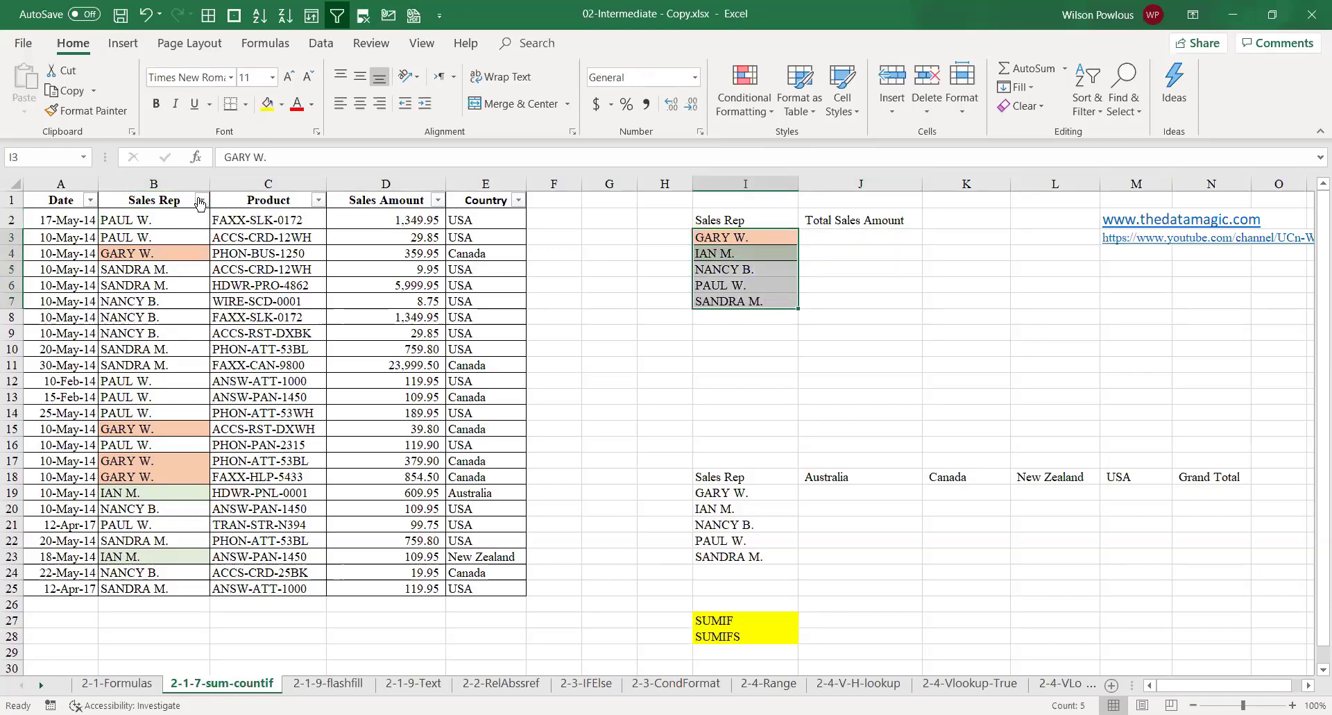
{"action": "left_click", "coordinate": [746, 284]}
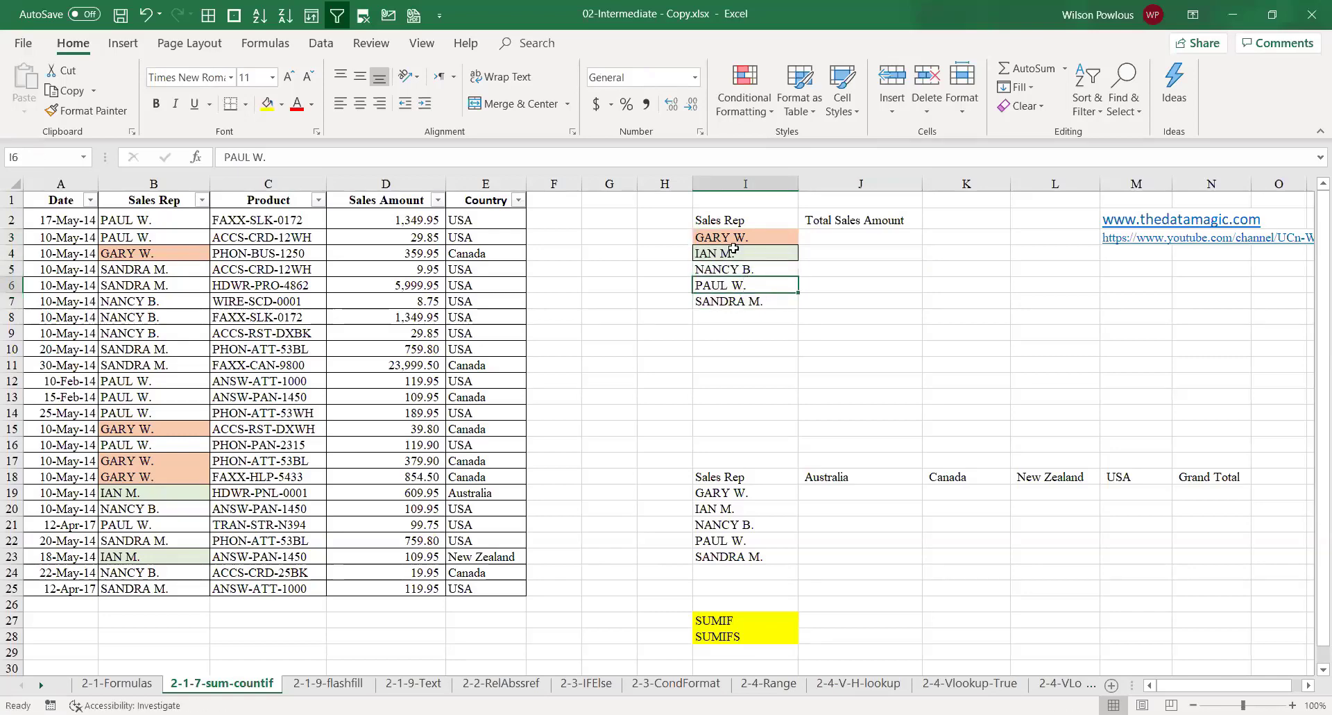
{"action": "left_click", "coordinate": [761, 241]}
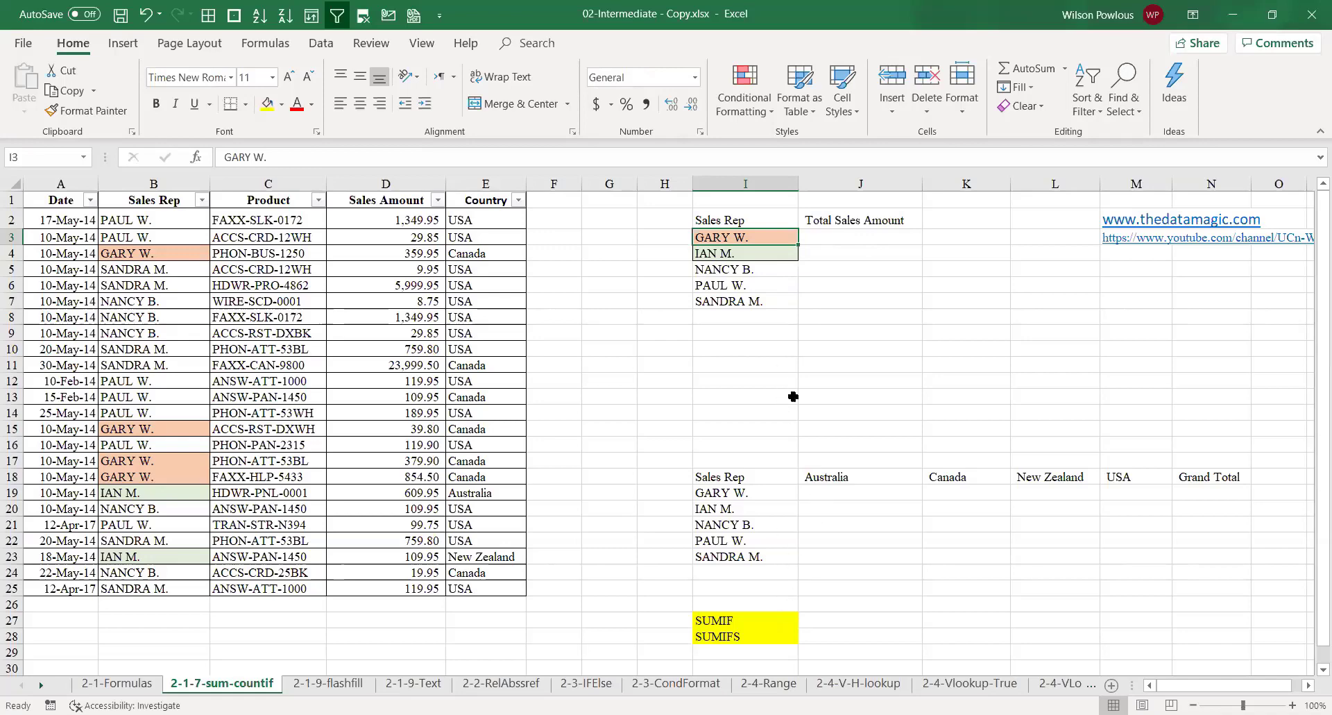
Step: Start a SUMIF formula in J3 for the first sales rep's Total Sales Amount
{"action": "left_click", "coordinate": [857, 235]}
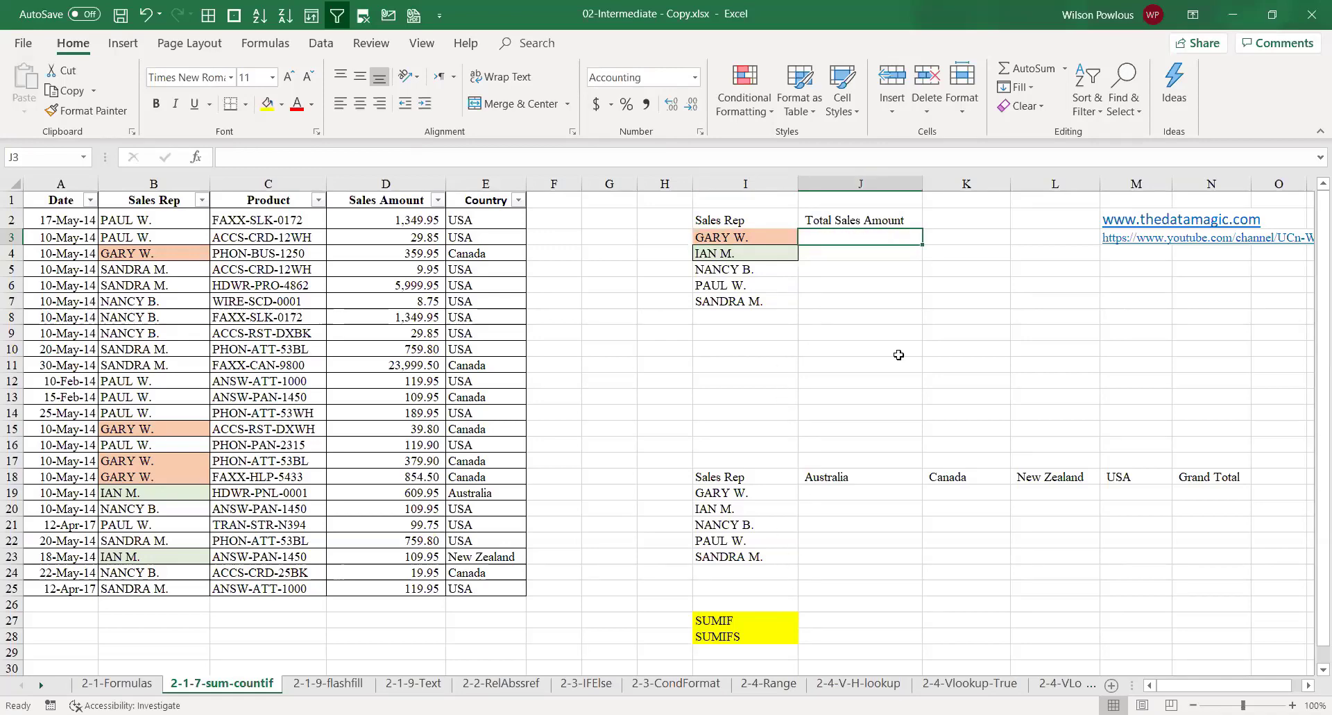
{"action": "type", "text": "="}
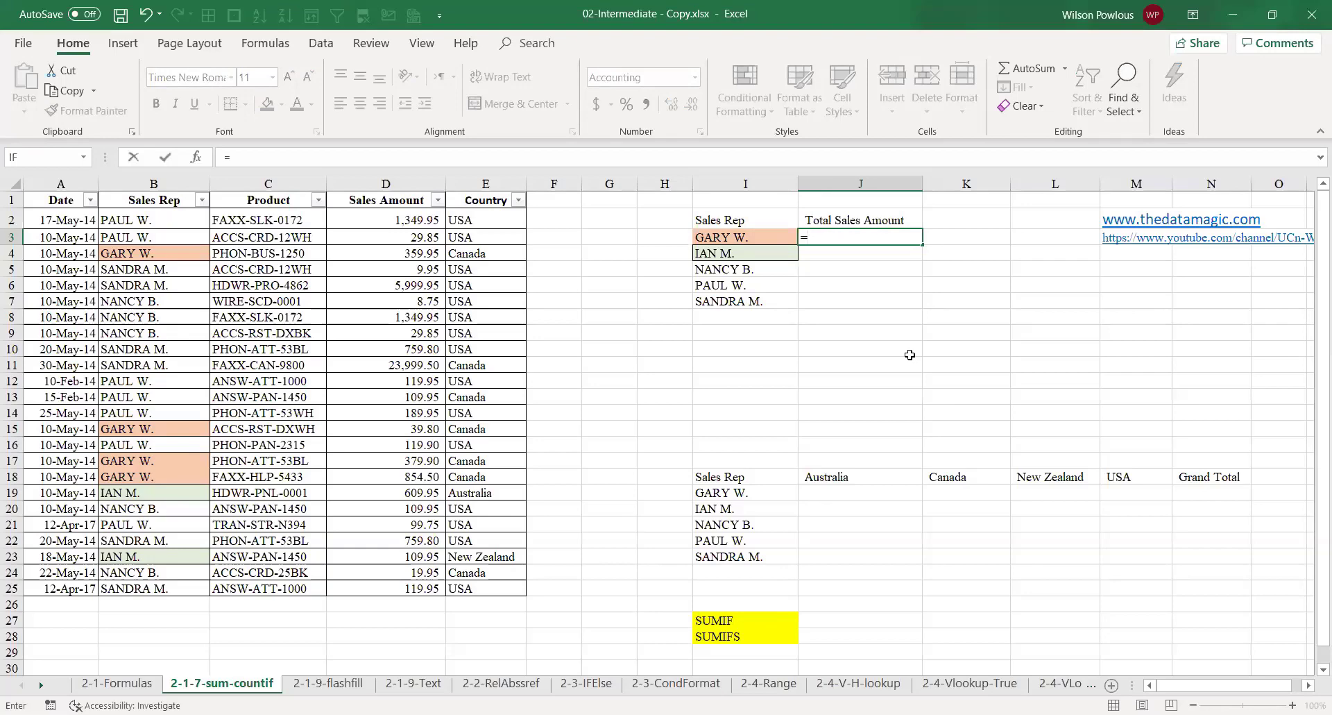
{"action": "key", "text": "Escape"}
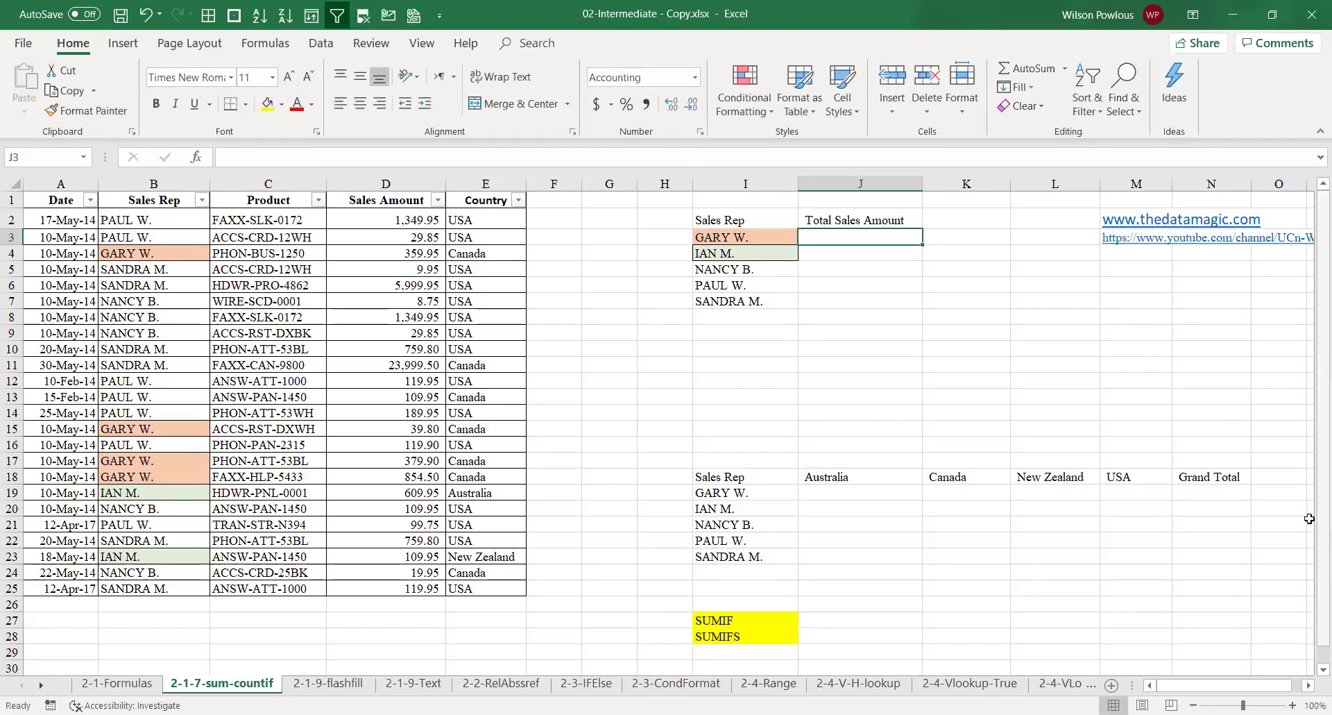
{"action": "scroll", "coordinate": [1150, 548], "scroll_direction": "up", "scroll_amount": 3, "text": "ctrl"}
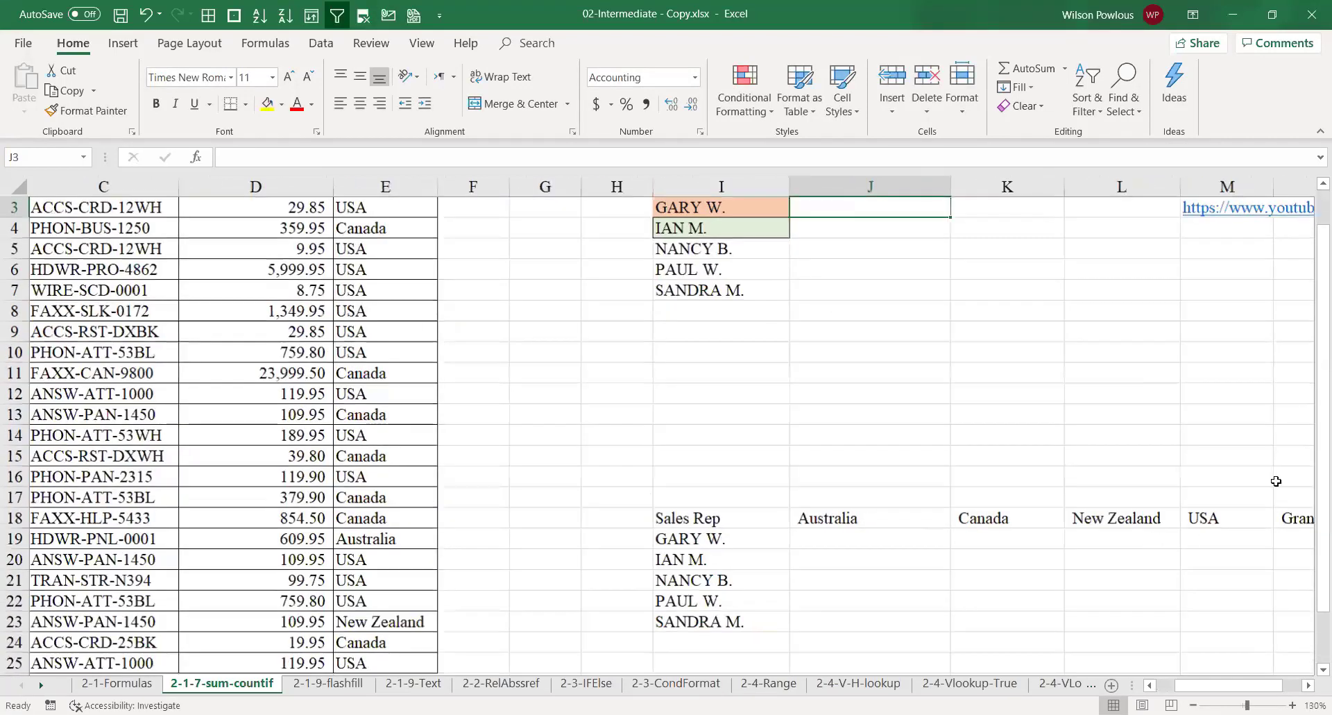
{"action": "scroll", "coordinate": [1274, 479], "scroll_direction": "up", "scroll_amount": 1}
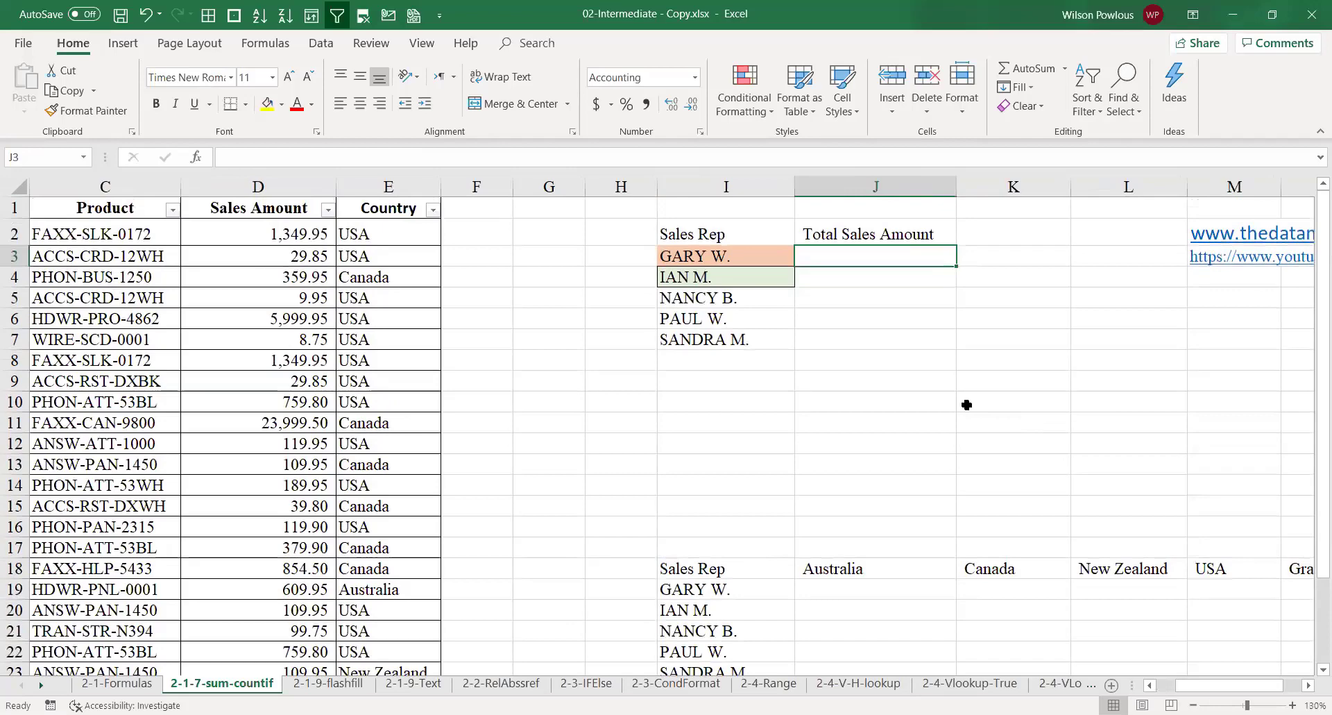
{"action": "type", "text": "=sumif"}
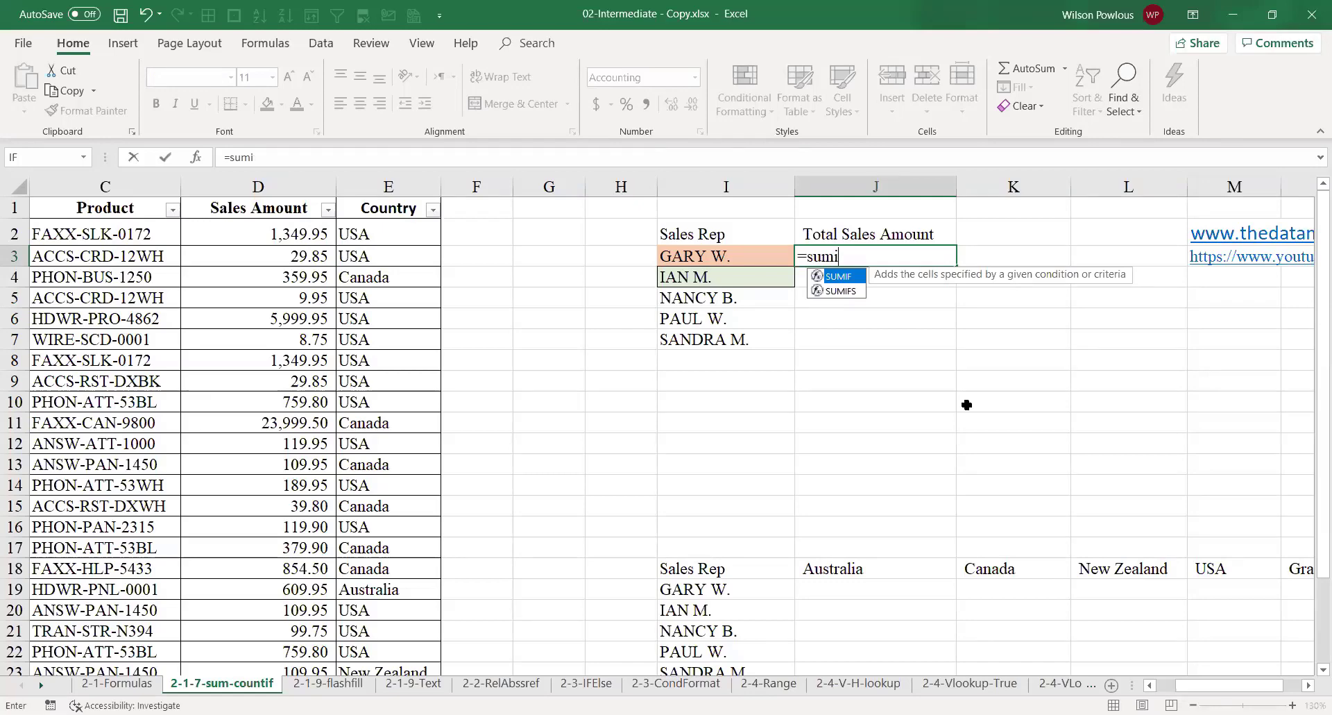
{"action": "key", "text": "BackSpace"}
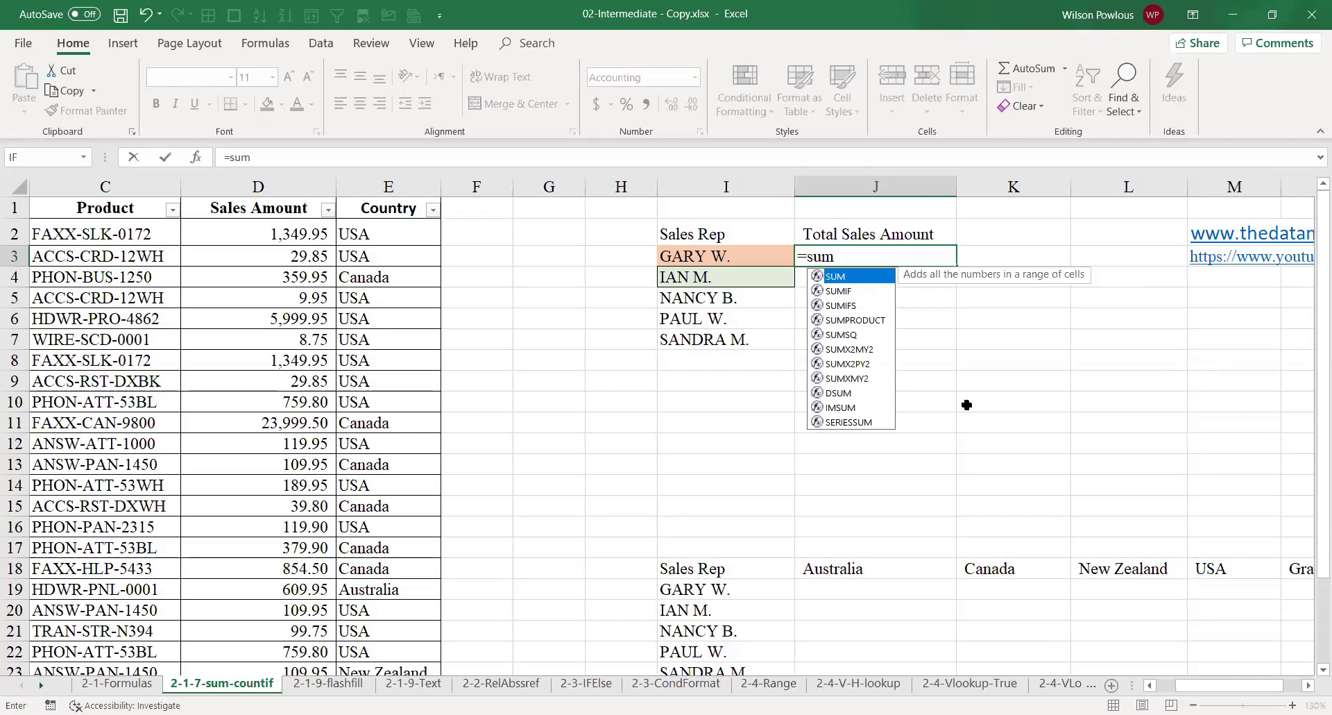
{"action": "type", "text": "i"}
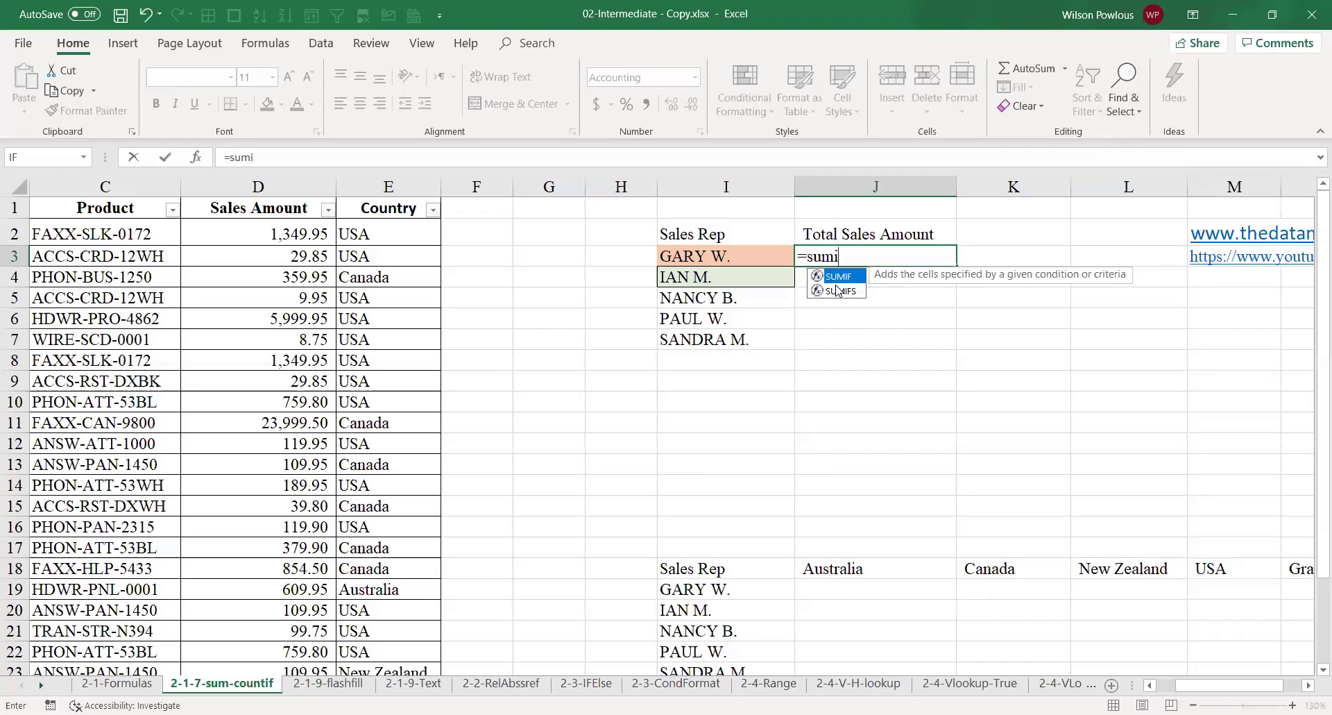
{"action": "key", "text": "Tab"}
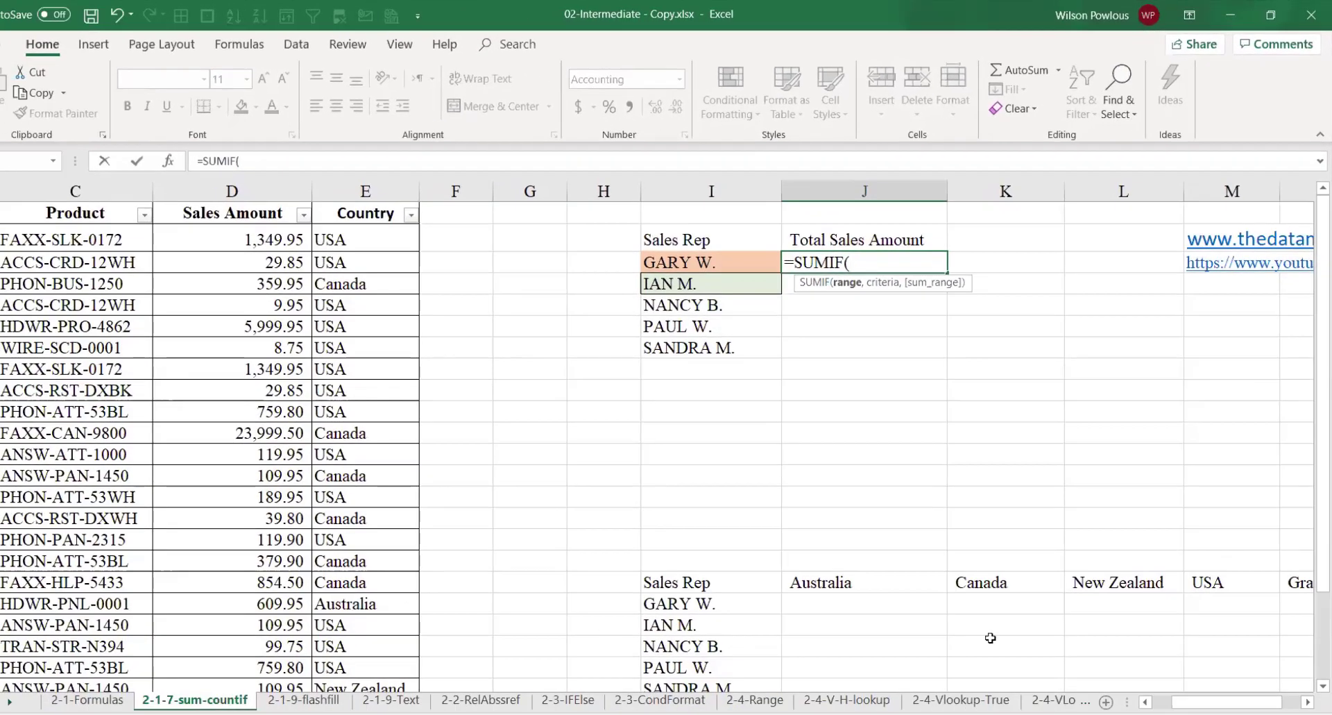
Step: Set the Sales Rep cells B2:B25 as the SUMIF range and move the function hint clear of the formula
{"action": "left_click_drag", "start_coordinate": [1209, 704], "coordinate": [1063, 685]}
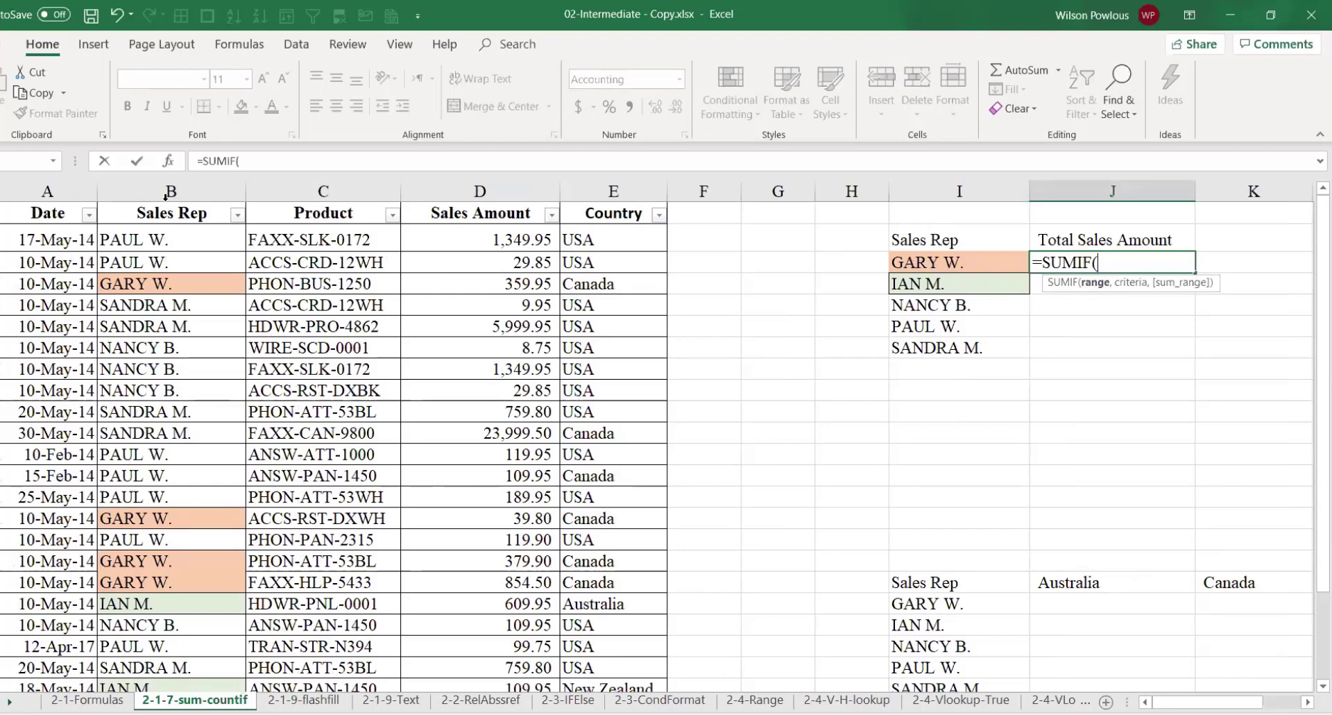
{"action": "left_click", "coordinate": [180, 237]}
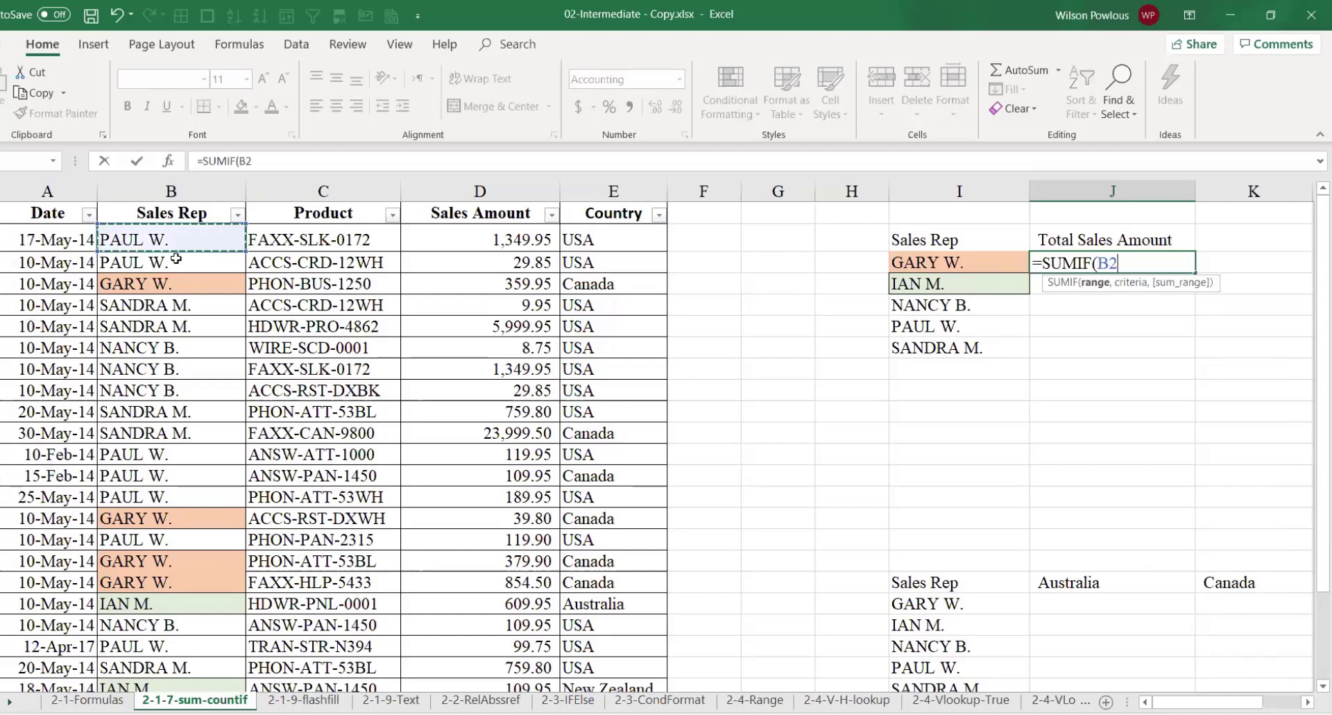
{"action": "left_click_drag", "start_coordinate": [176, 258], "coordinate": [173, 687]}
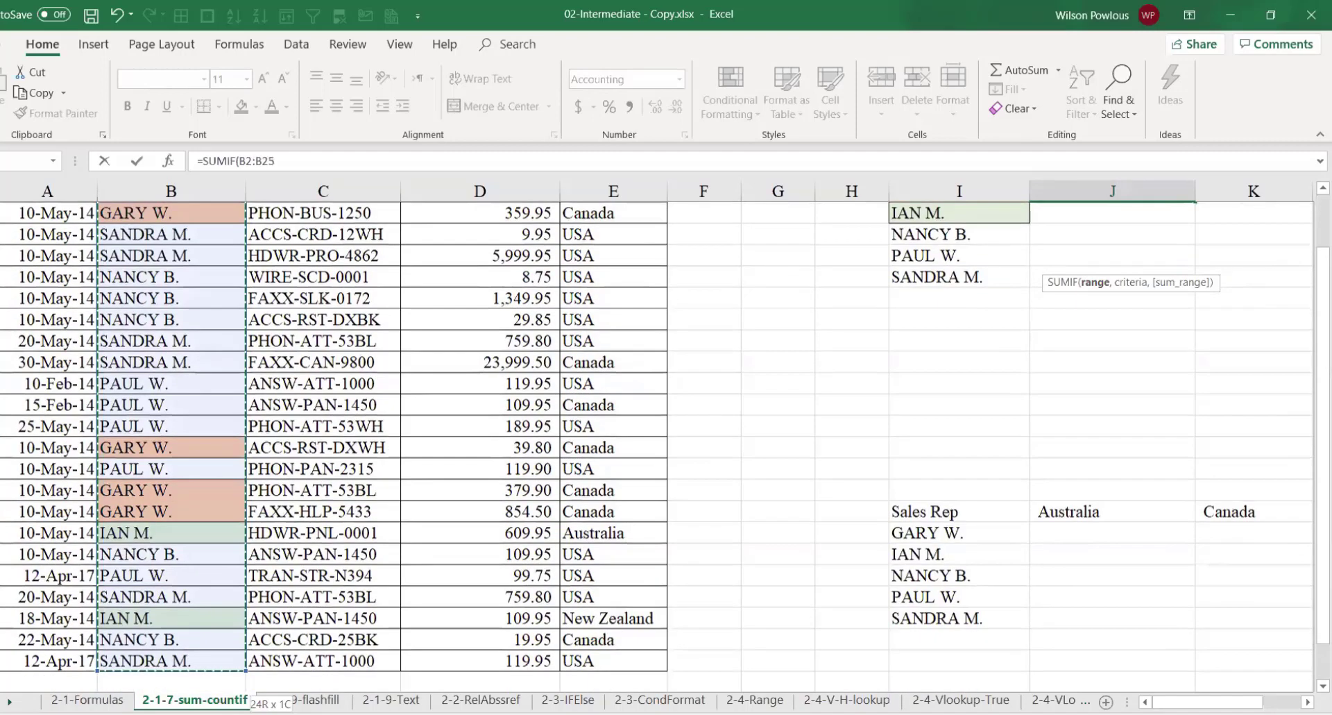
{"action": "scroll", "coordinate": [1253, 343], "scroll_direction": "up", "scroll_amount": 1}
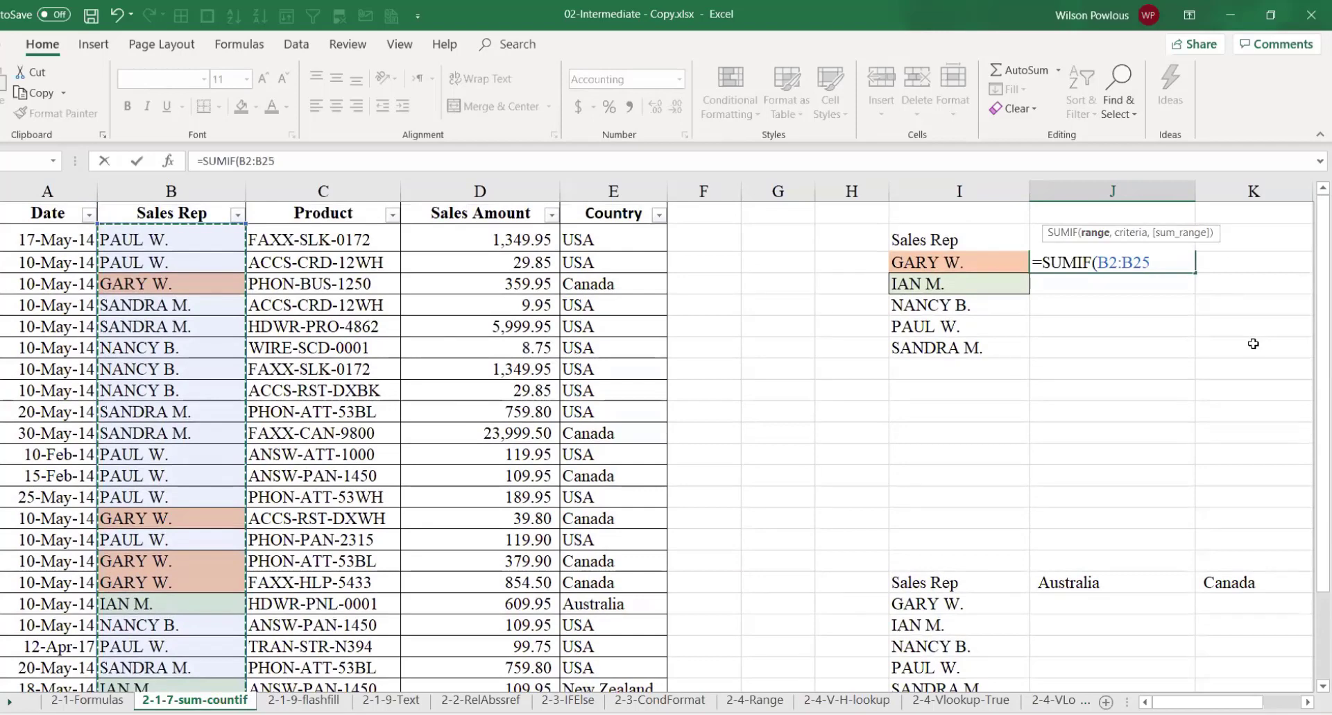
{"action": "left_click_drag", "start_coordinate": [1125, 232], "coordinate": [1125, 254]}
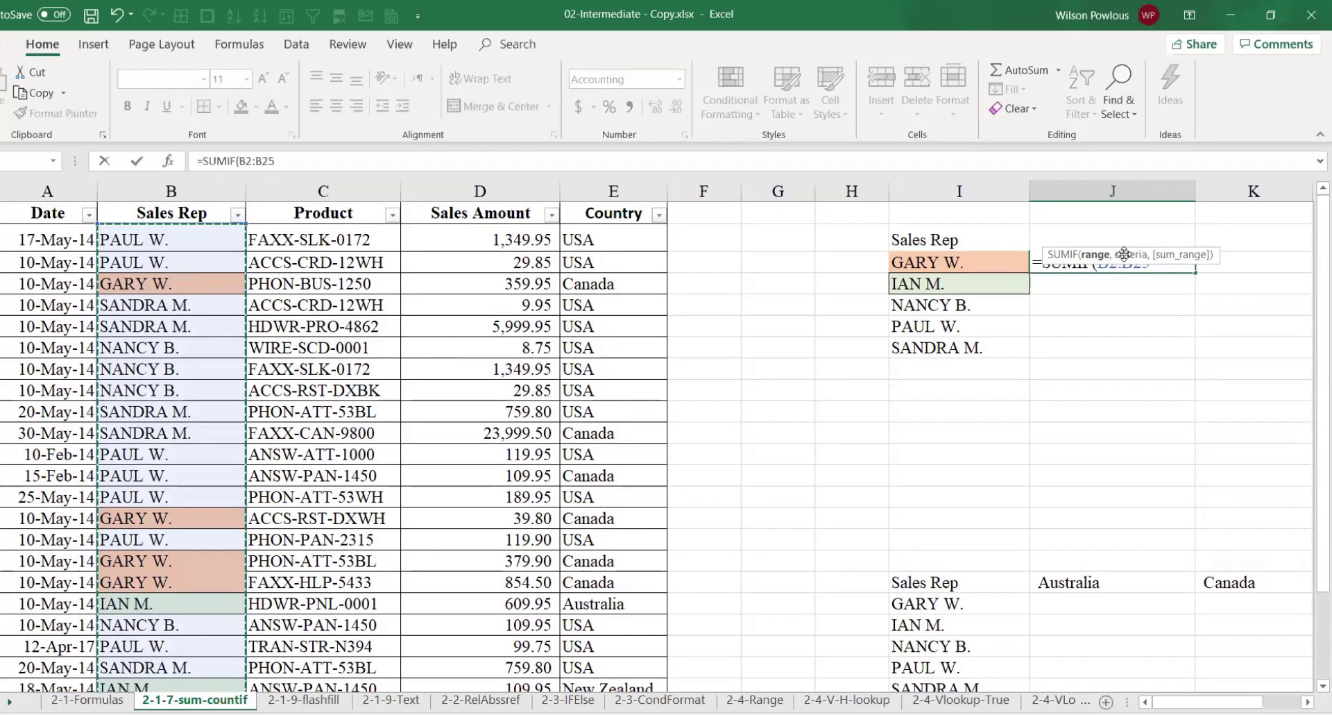
{"action": "left_click_drag", "start_coordinate": [1125, 254], "coordinate": [1097, 338]}
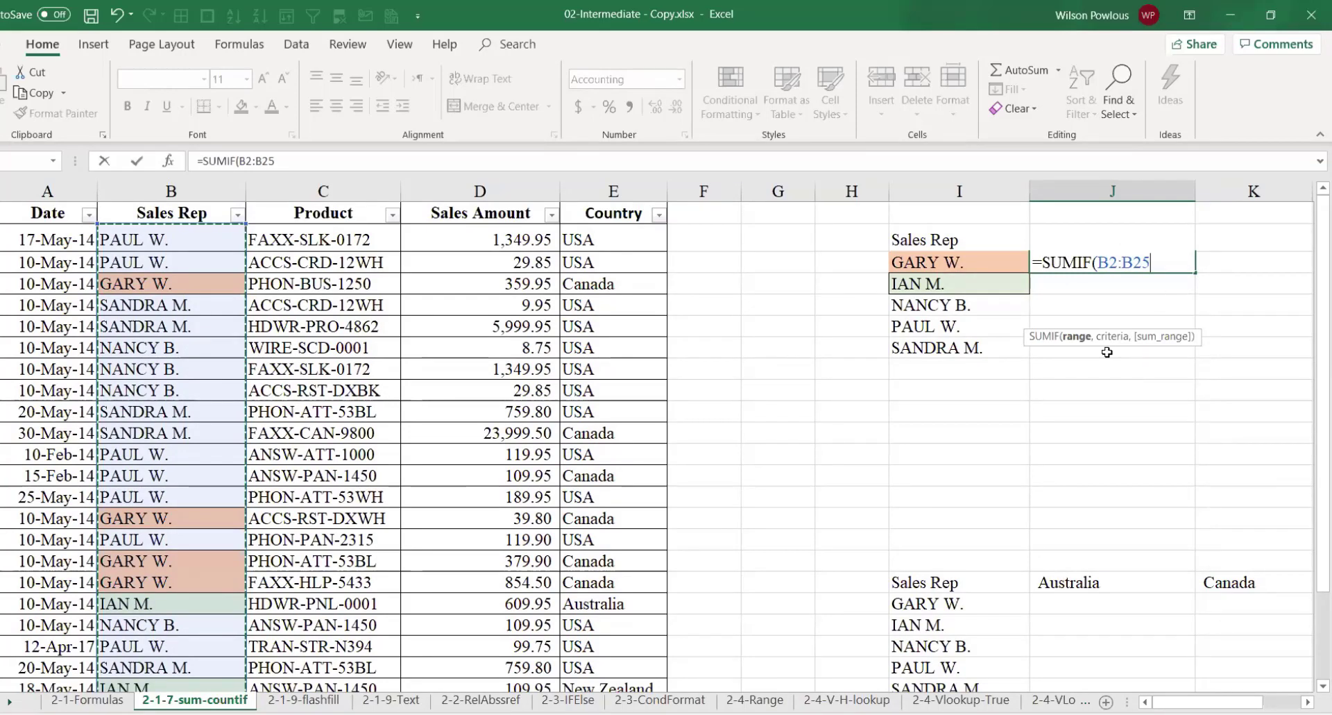
Step: Complete the SUMIF formula in J3 with I3 as the criteria and Sales Amount cells D2:D25 as the sum range
{"action": "type", "text": ","}
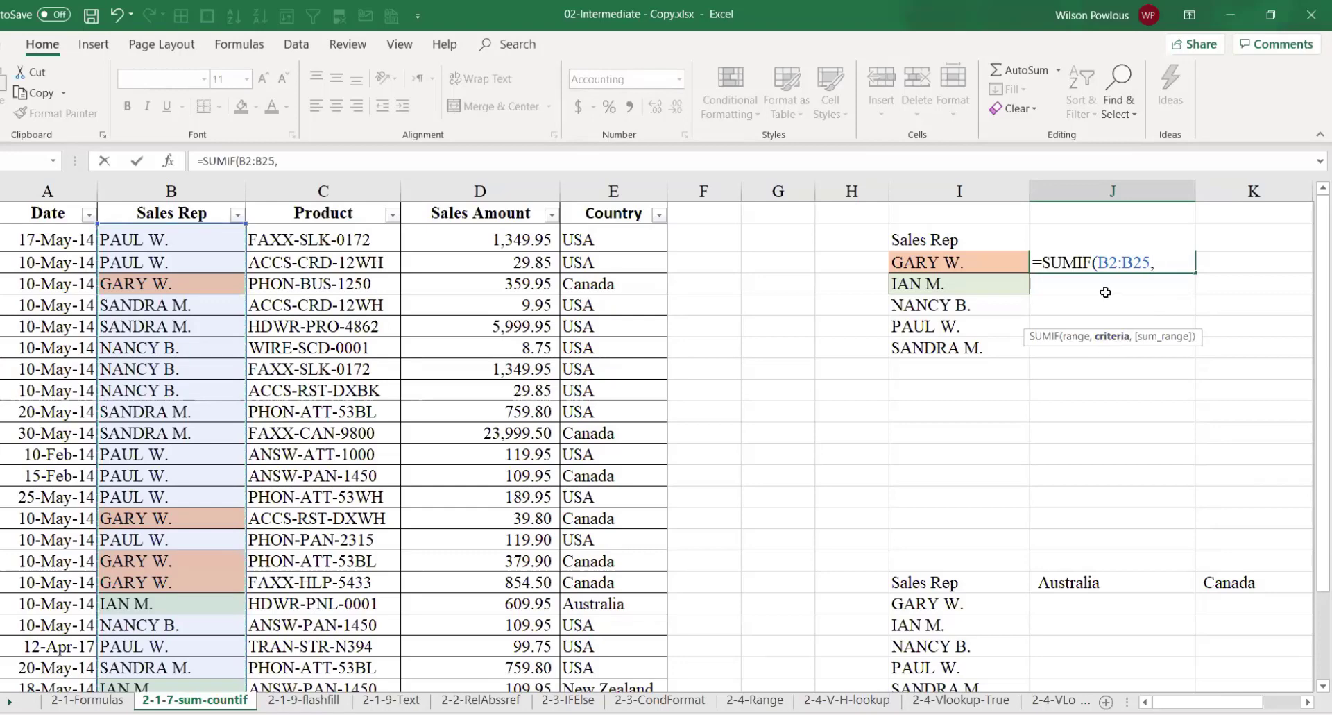
{"action": "left_click", "coordinate": [939, 264]}
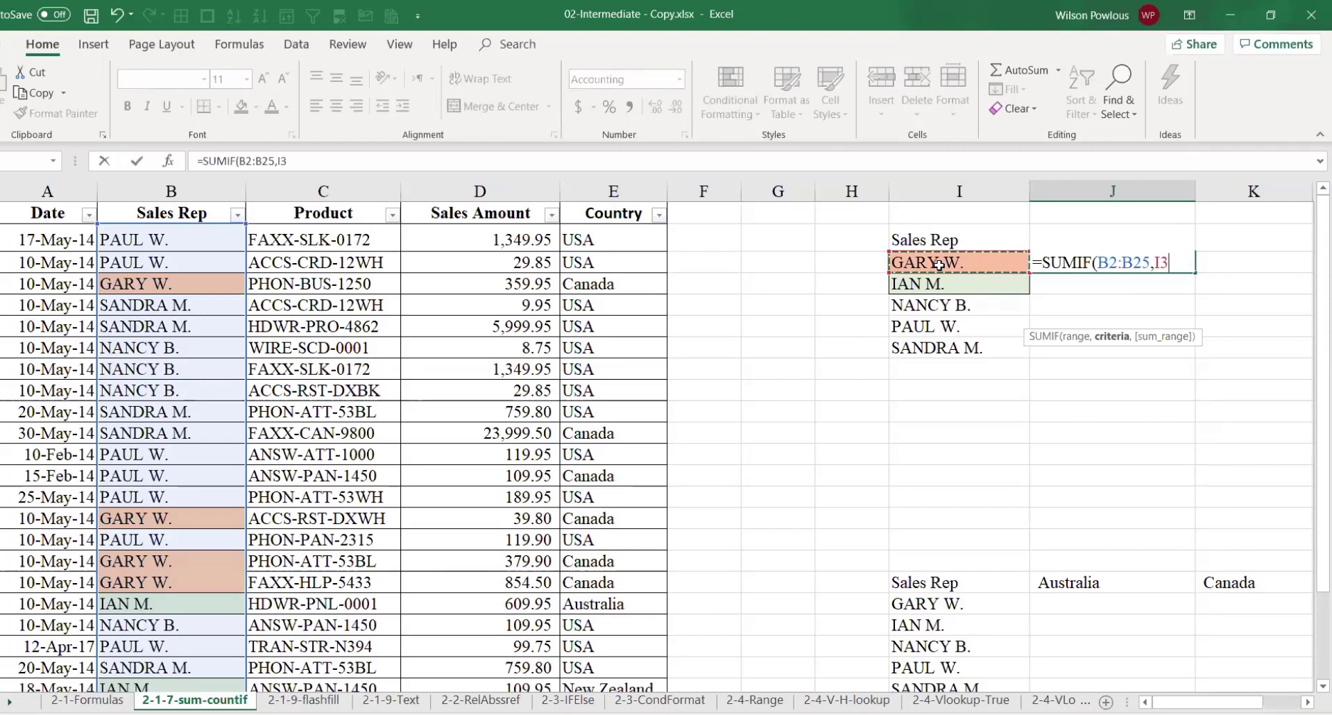
{"action": "type", "text": ","}
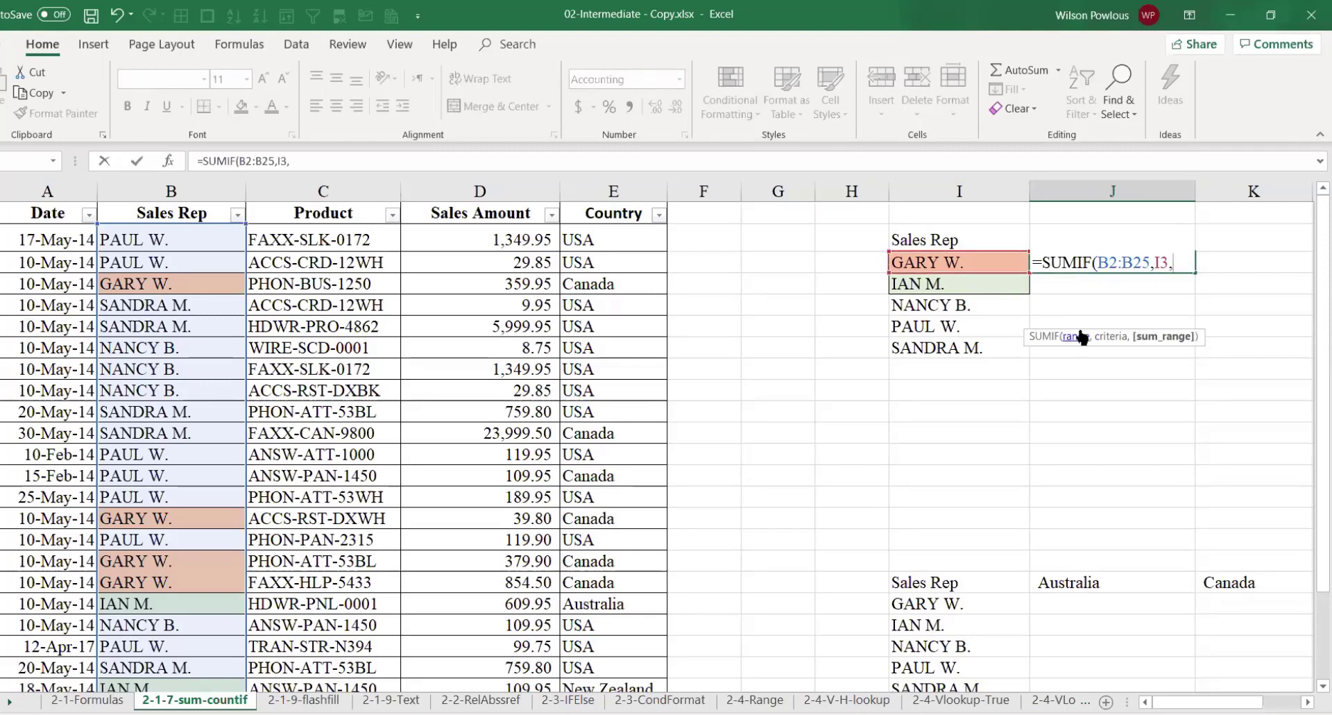
{"action": "left_click", "coordinate": [506, 238]}
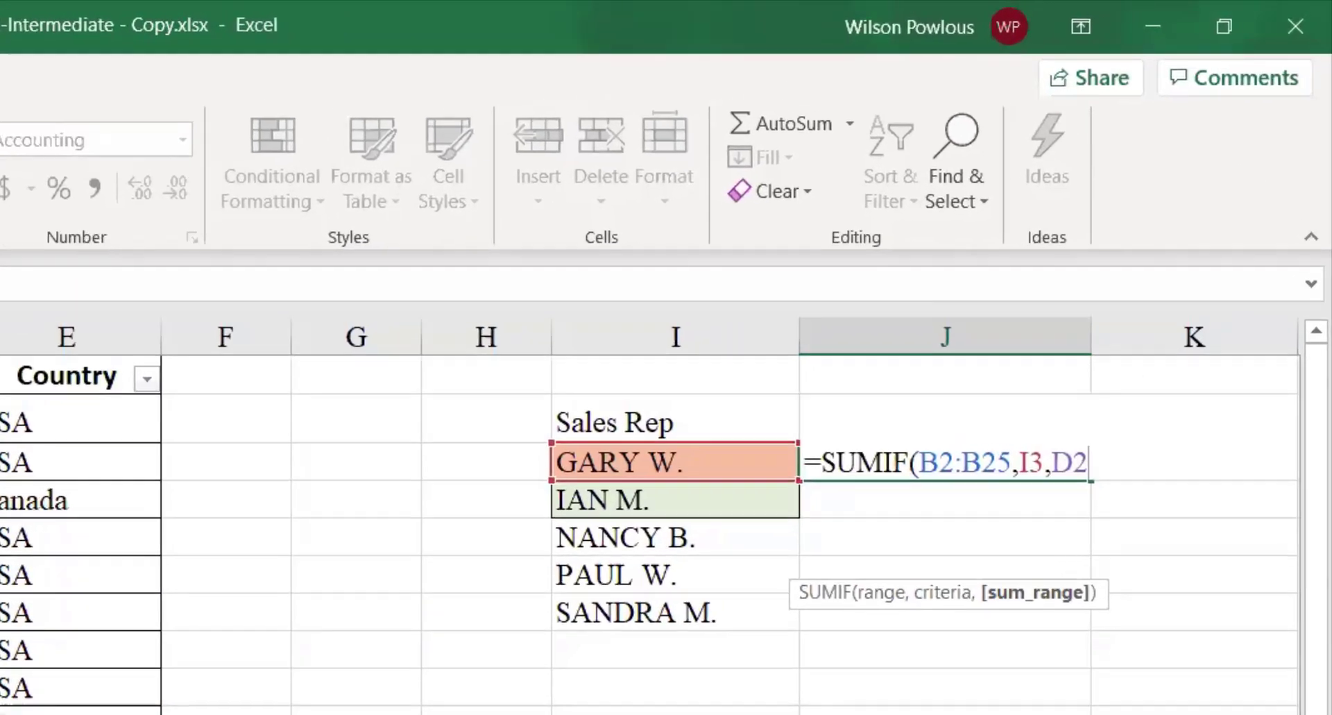
{"action": "key", "text": "ctrl+shift+Down"}
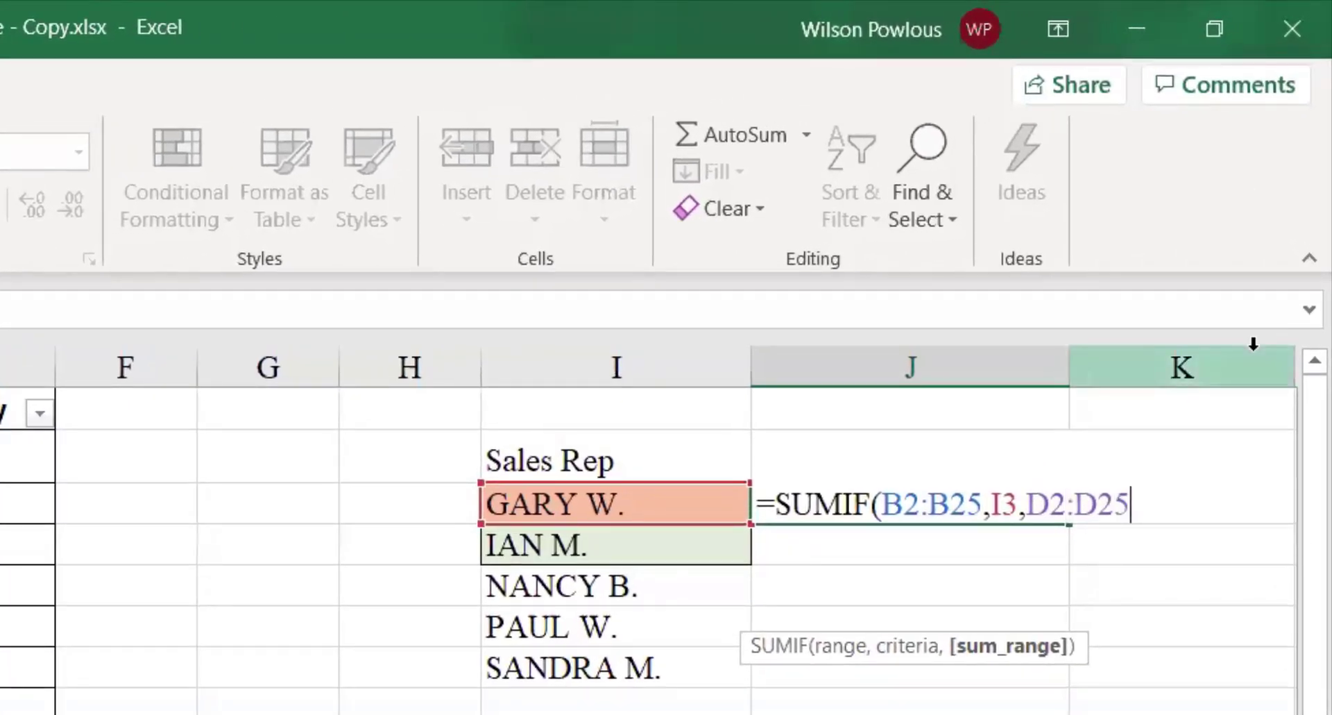
{"action": "type", "text": ")"}
{"action": "key", "text": "Return"}
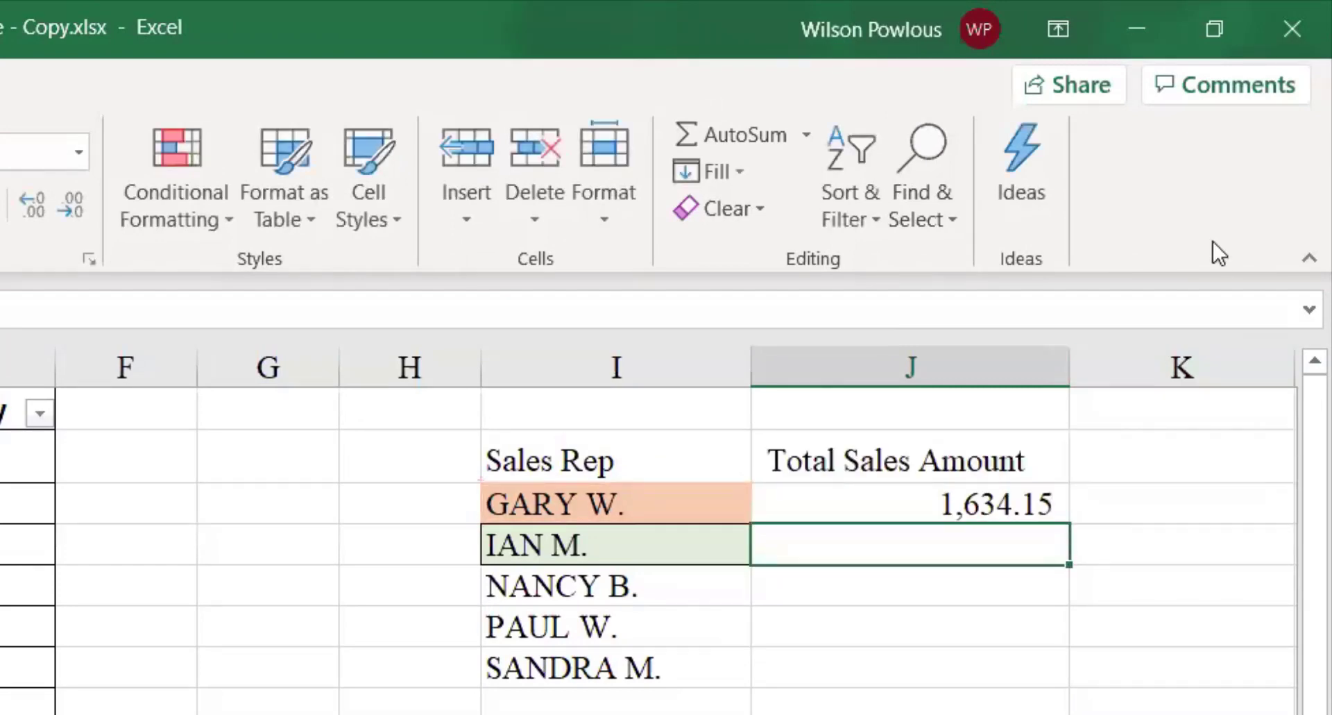
Step: Filter the Sales Rep column to only the rep in I3 and check the sum of the visible Sales Amount cells
{"action": "left_click", "coordinate": [871, 507]}
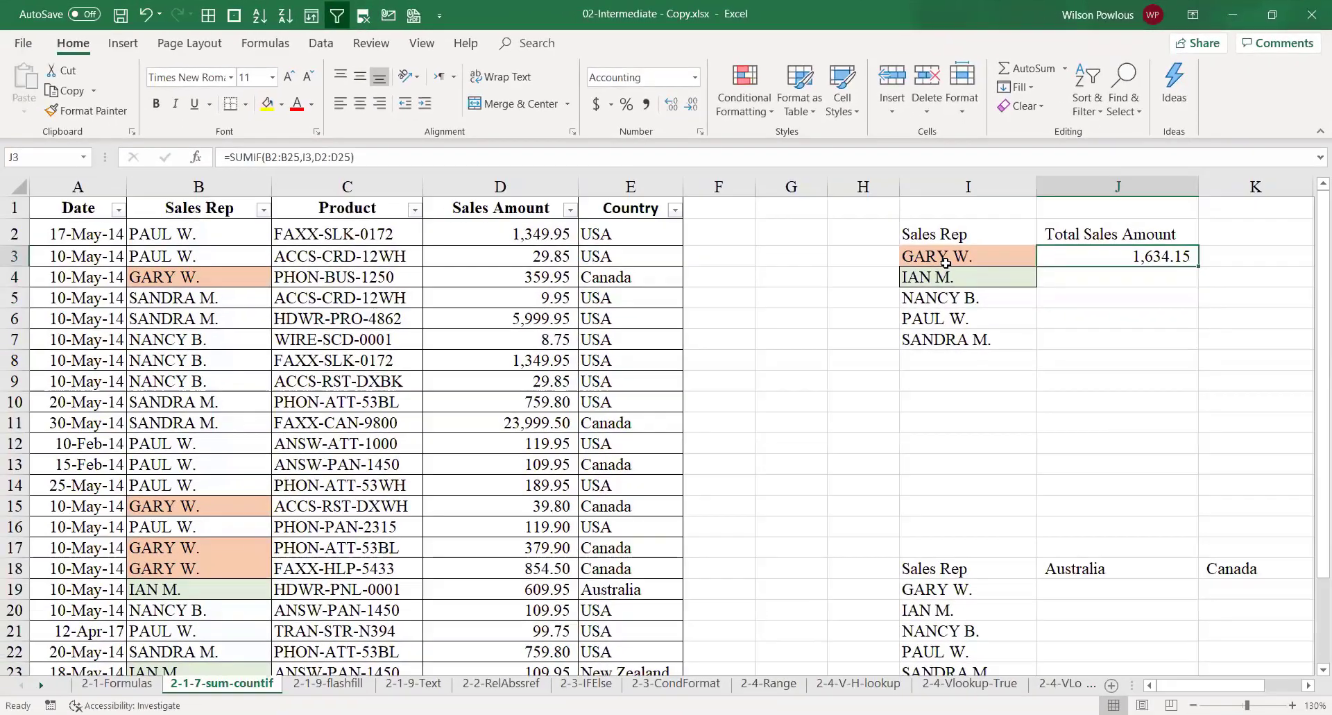
{"action": "left_click", "coordinate": [945, 263]}
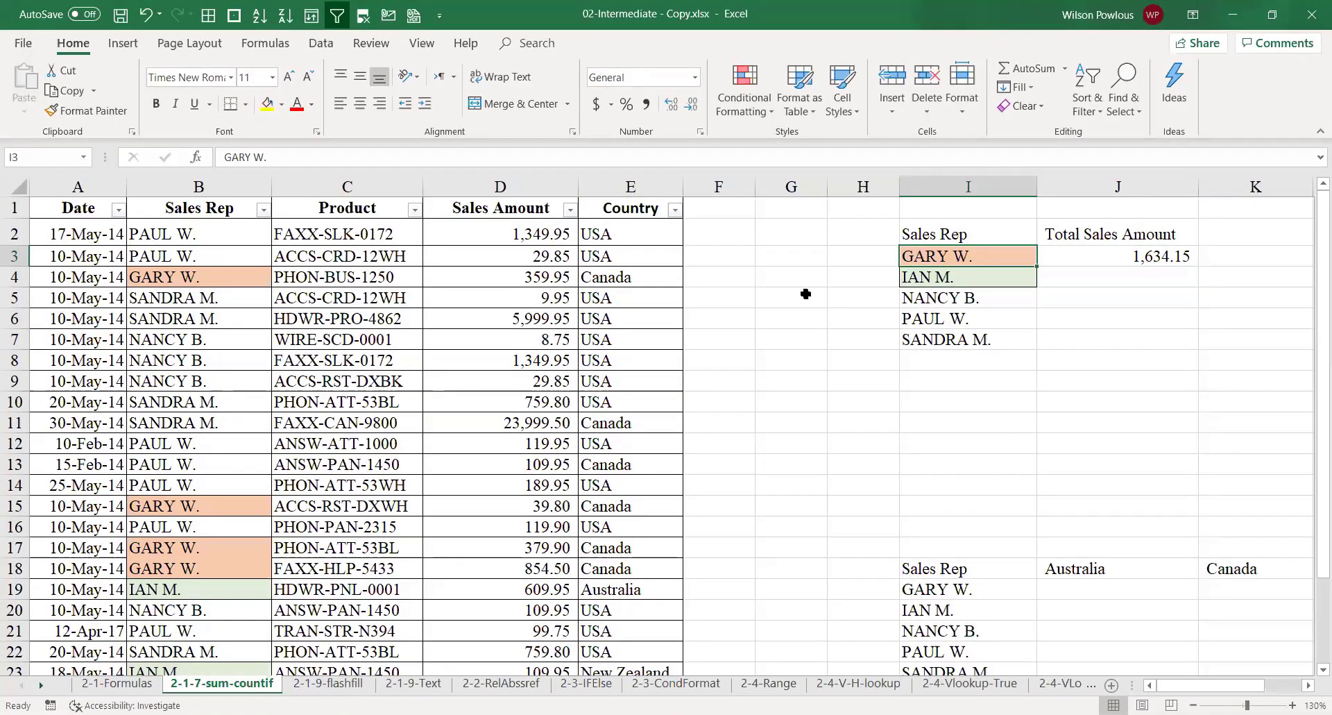
{"action": "left_click", "coordinate": [264, 209]}
{"action": "left_click", "coordinate": [89, 379]}
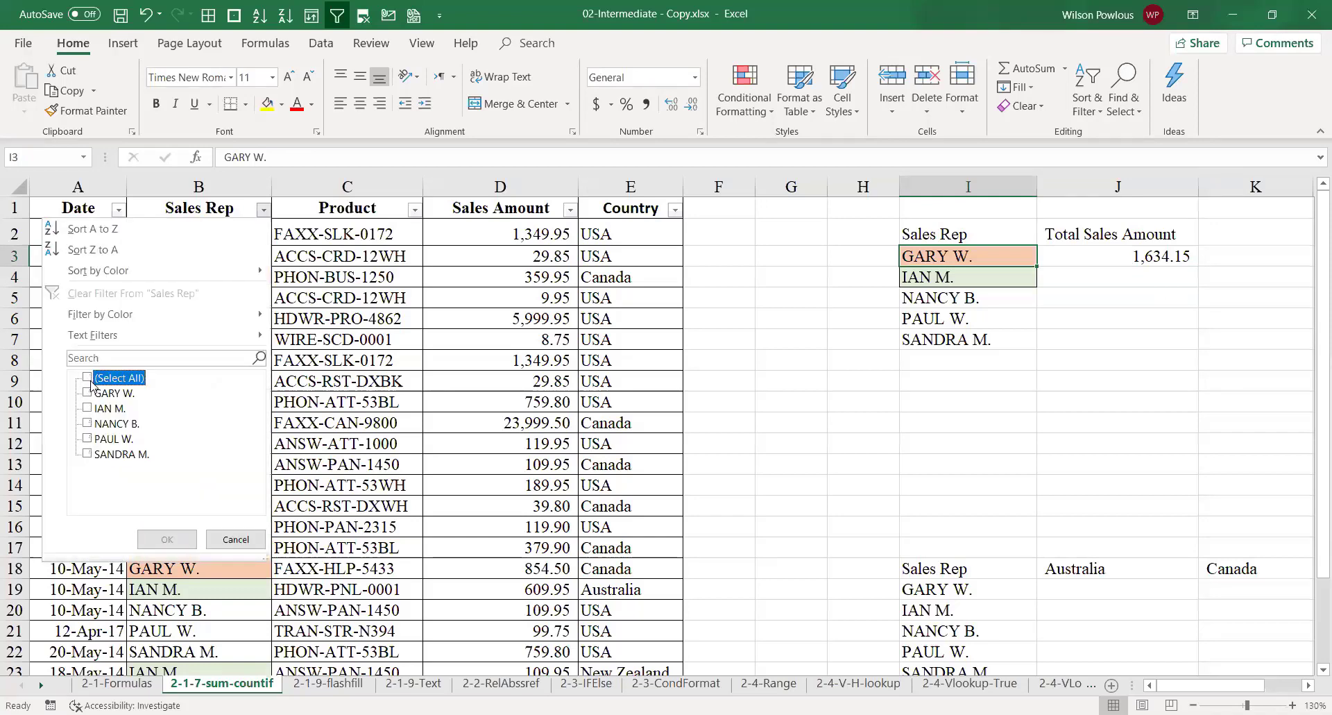
{"action": "left_click", "coordinate": [87, 394]}
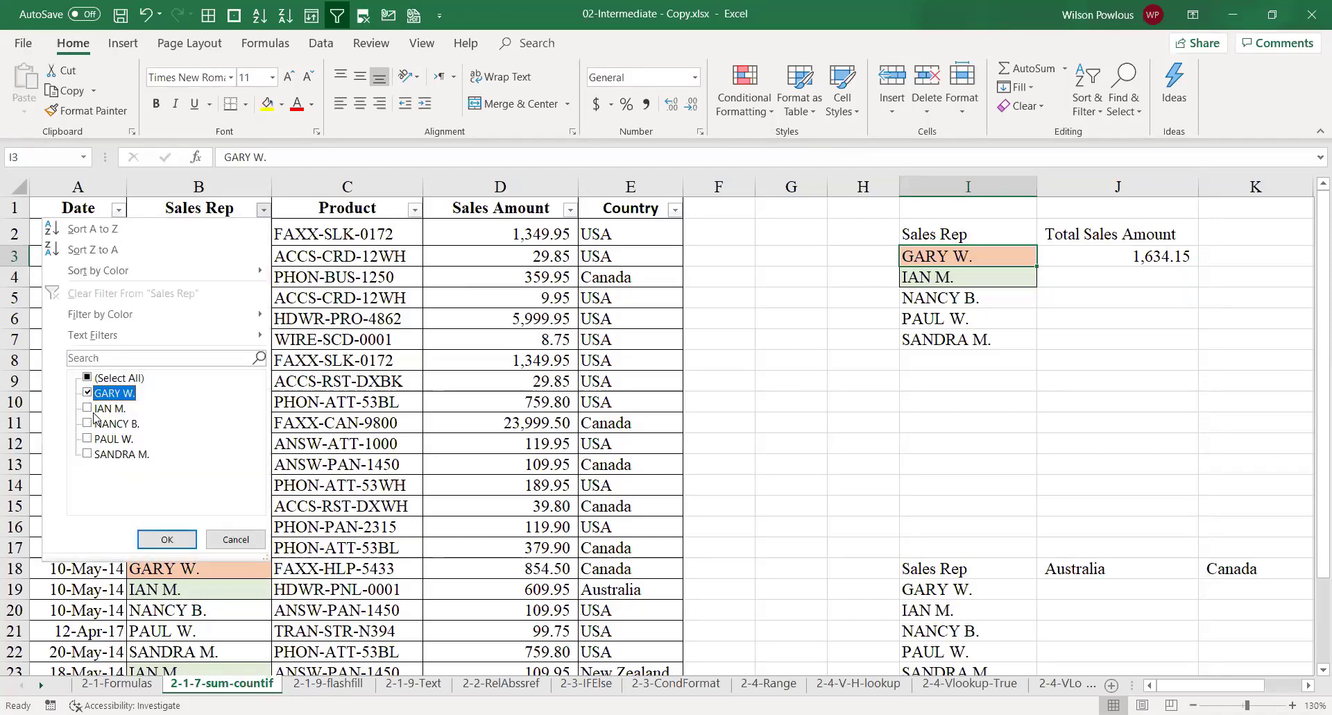
{"action": "left_click", "coordinate": [166, 539]}
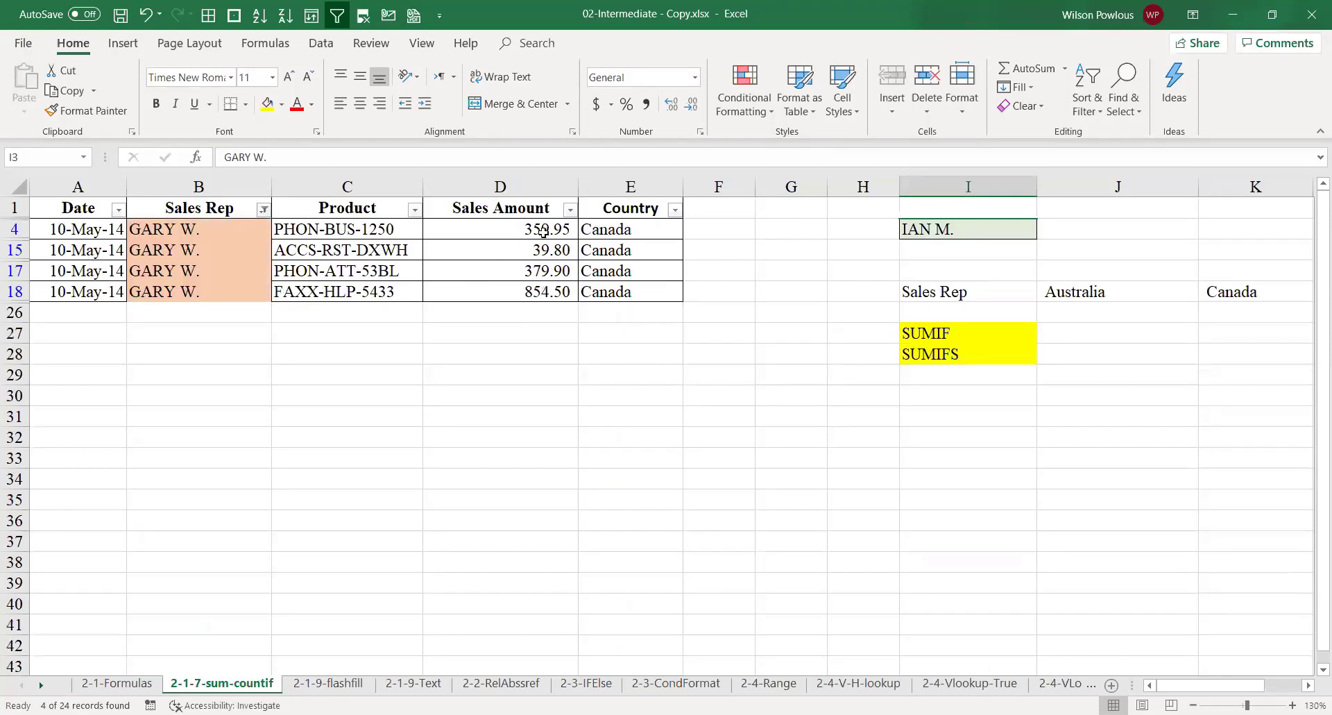
{"action": "left_click_drag", "start_coordinate": [544, 231], "coordinate": [539, 285]}
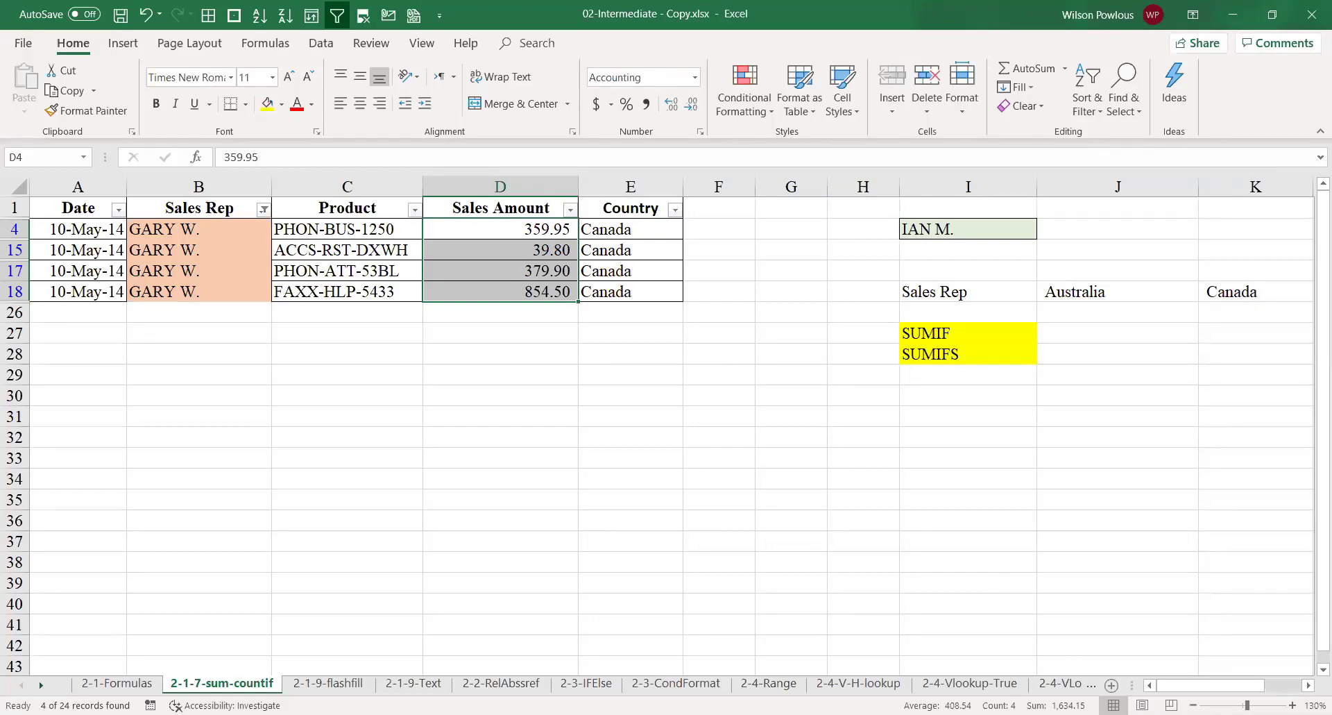
Step: Add an AutoSum subtotal of the filtered Sales Amount column in D27 and inspect its formula
{"action": "left_click", "coordinate": [517, 332]}
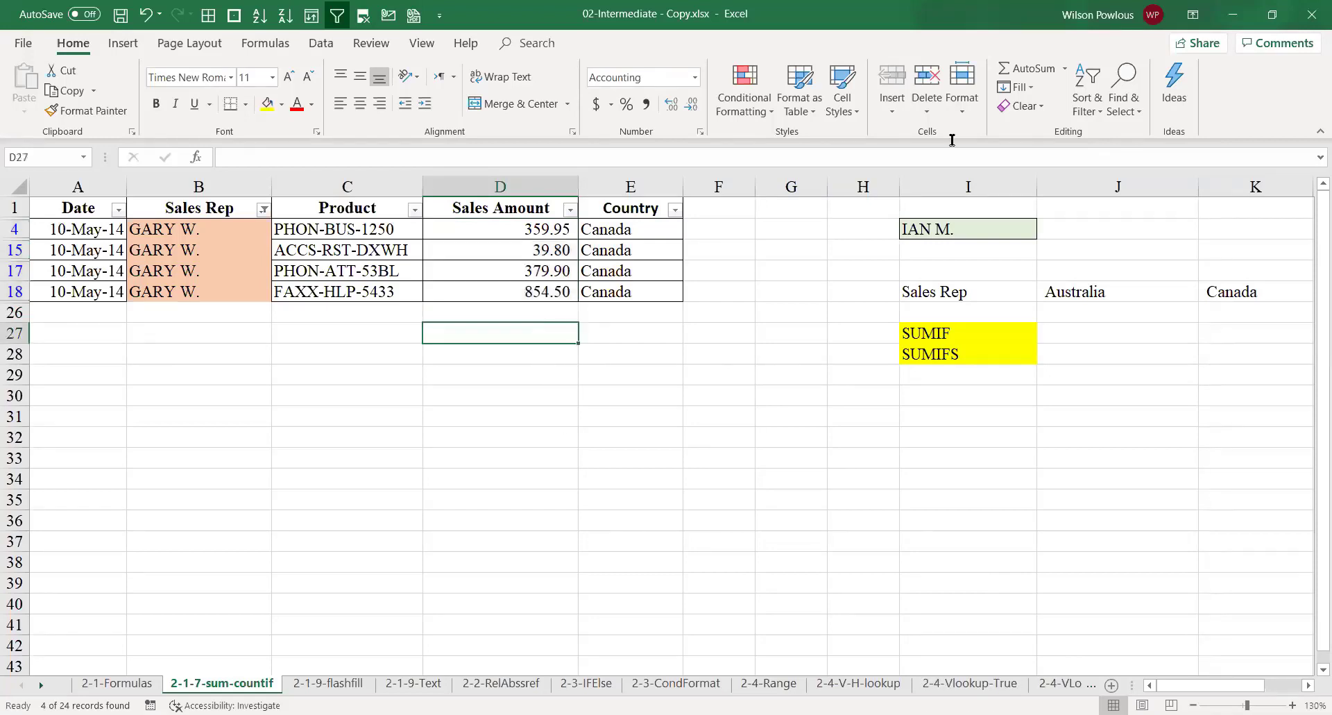
{"action": "left_click", "coordinate": [1025, 72]}
{"action": "key", "text": "Return"}
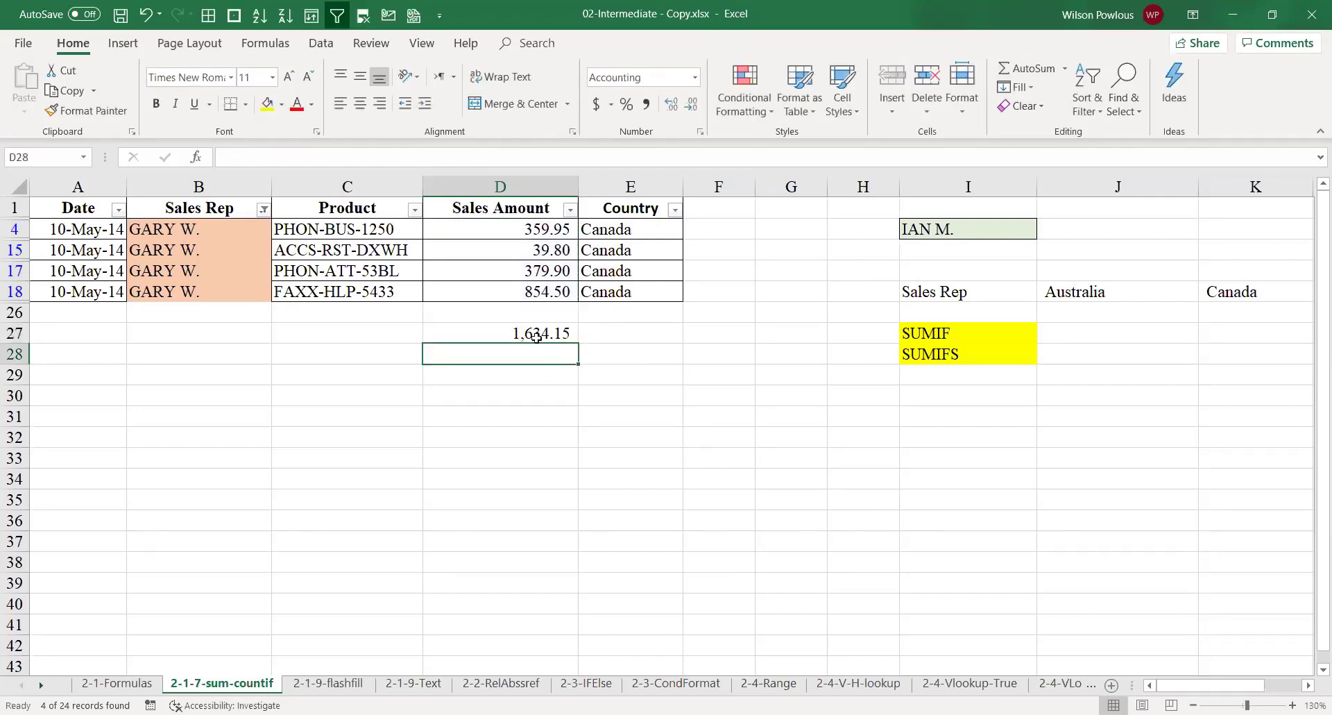
{"action": "left_click", "coordinate": [535, 336]}
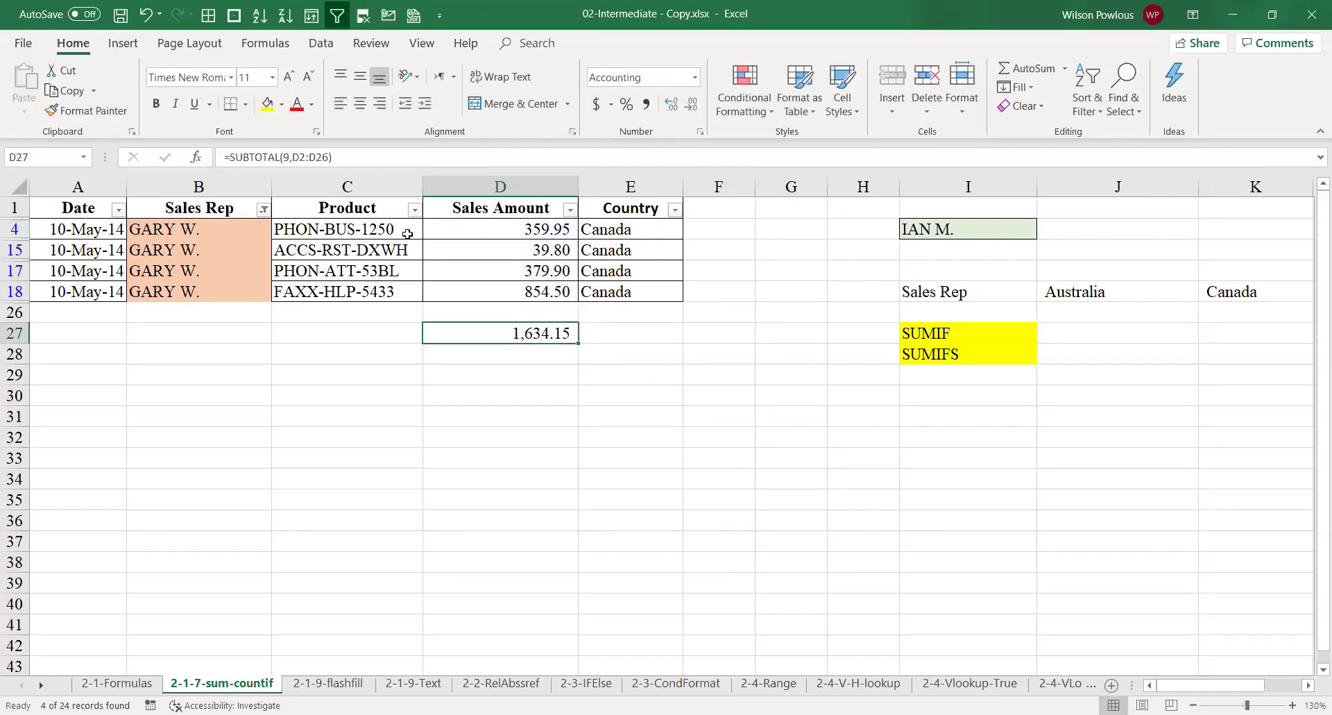
Step: Restore all sales reps in the Sales Rep filter and return to the SUMIF formula in J3
{"action": "left_click", "coordinate": [262, 209]}
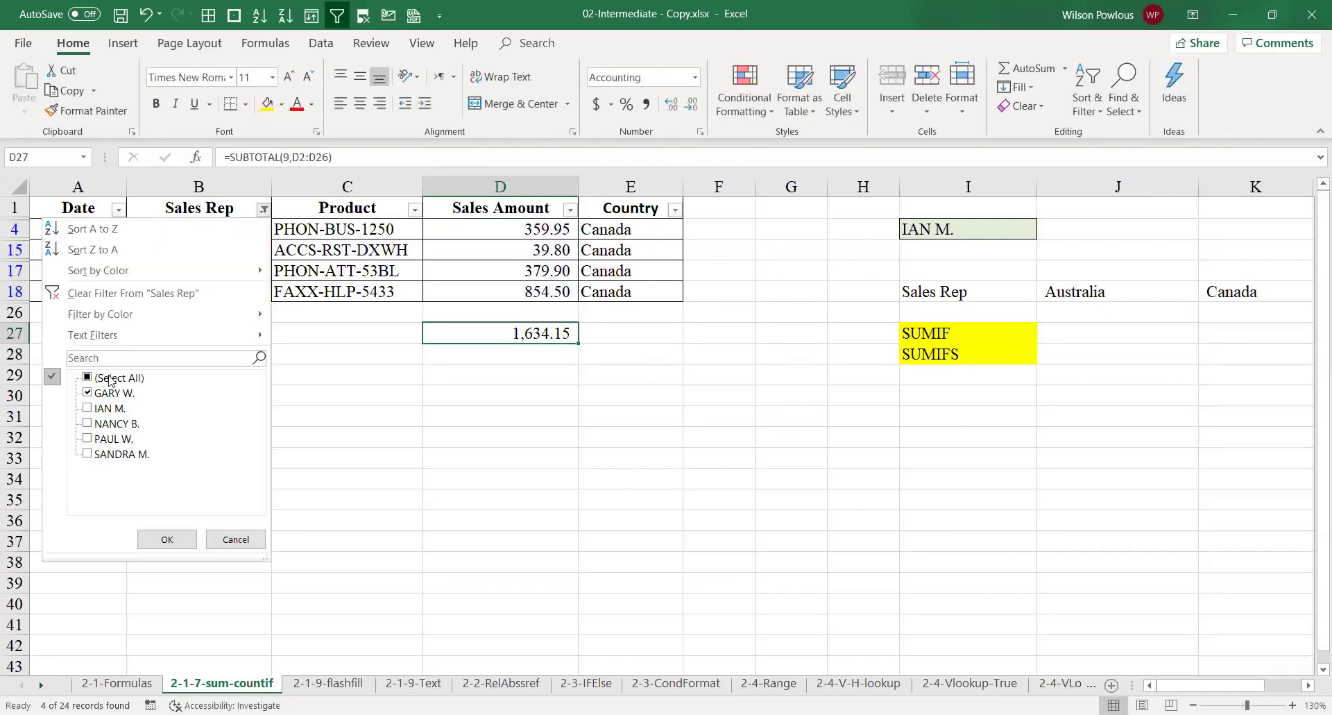
{"action": "left_click", "coordinate": [166, 539]}
{"action": "left_click", "coordinate": [1138, 262]}
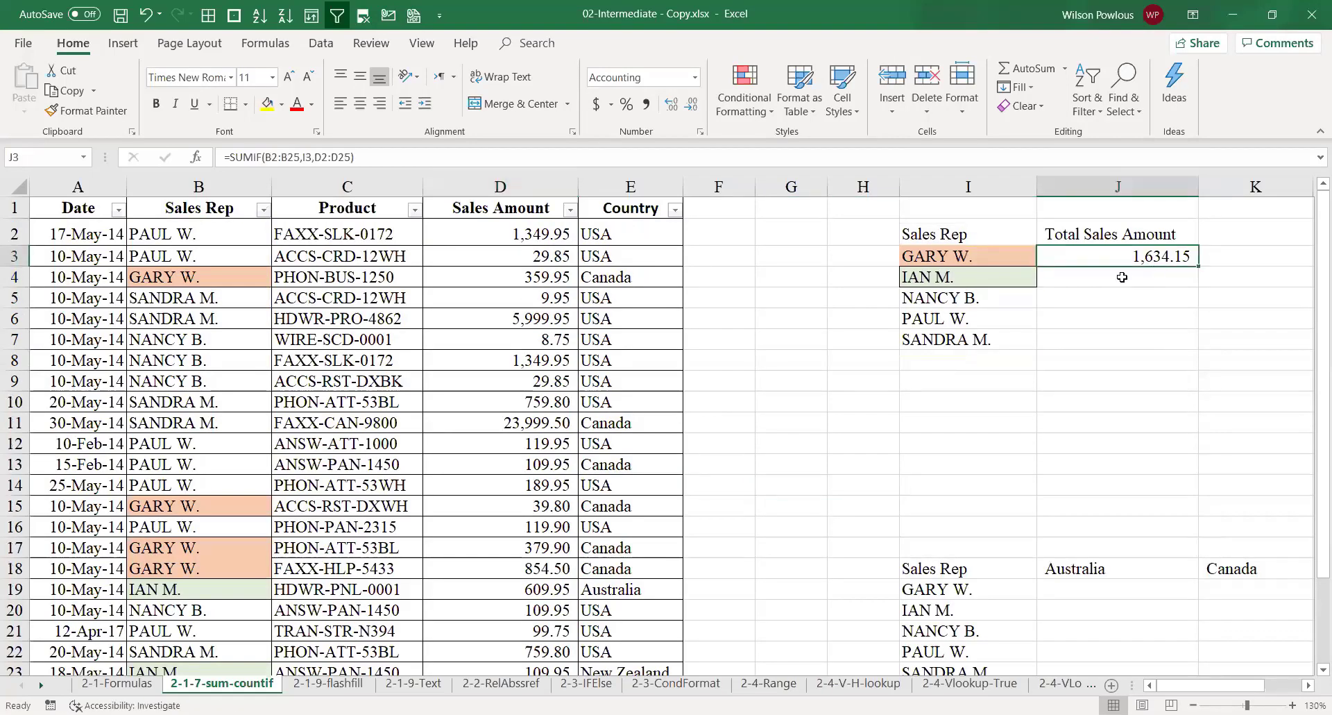
Step: Fill the SUMIF formula from J3 down to J7 for the remaining sales reps
{"action": "left_click", "coordinate": [1124, 282]}
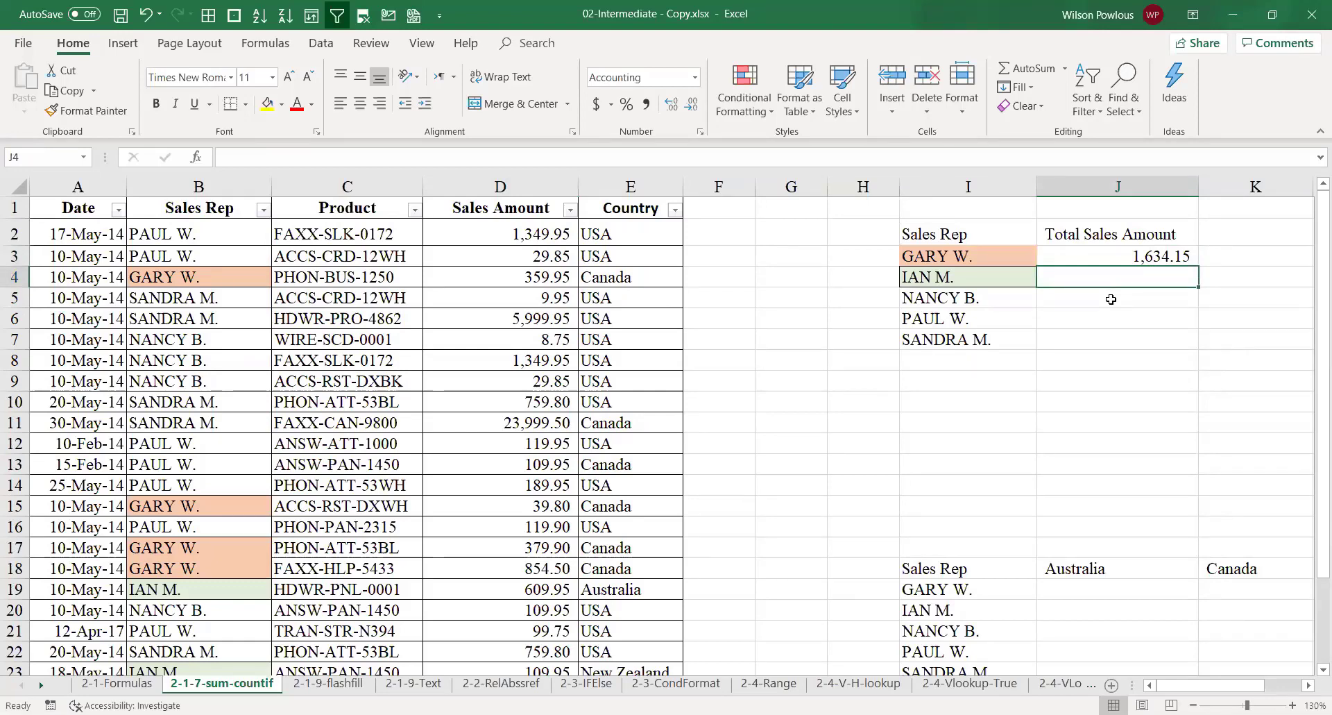
{"action": "left_click", "coordinate": [1130, 262]}
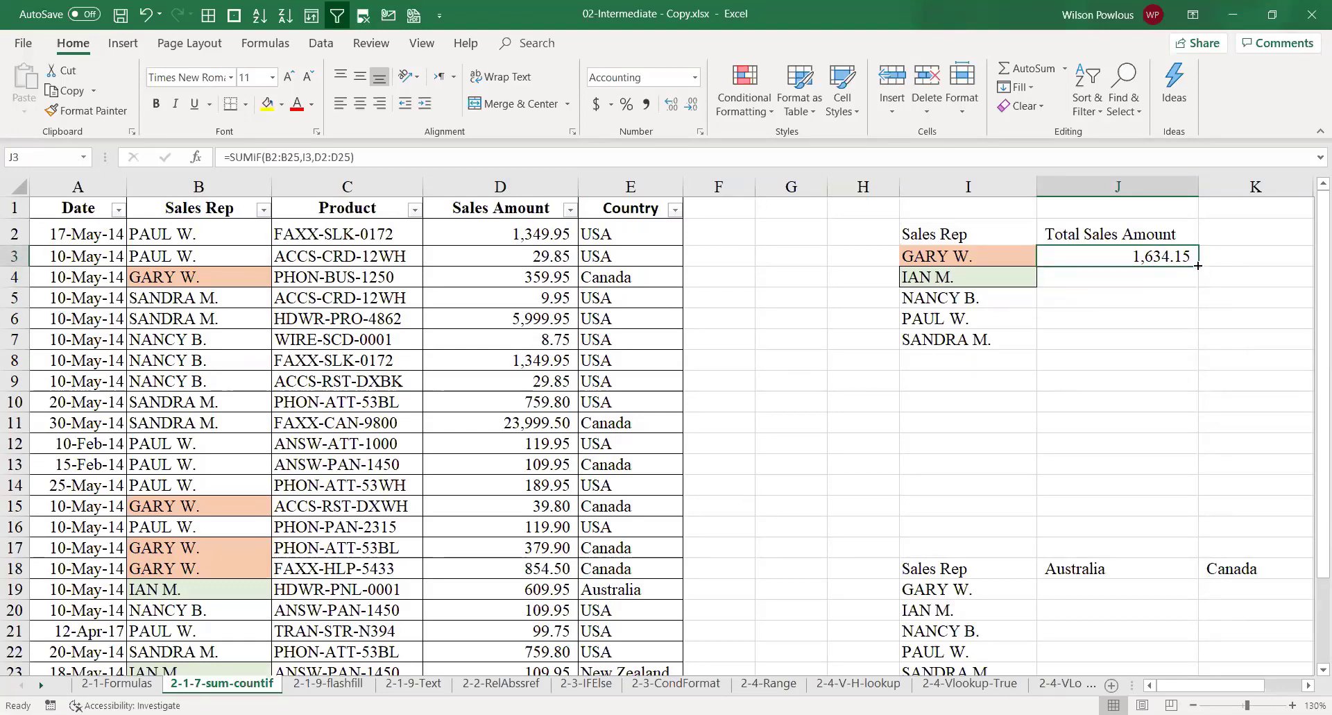
{"action": "left_click_drag", "start_coordinate": [1198, 266], "coordinate": [1198, 343]}
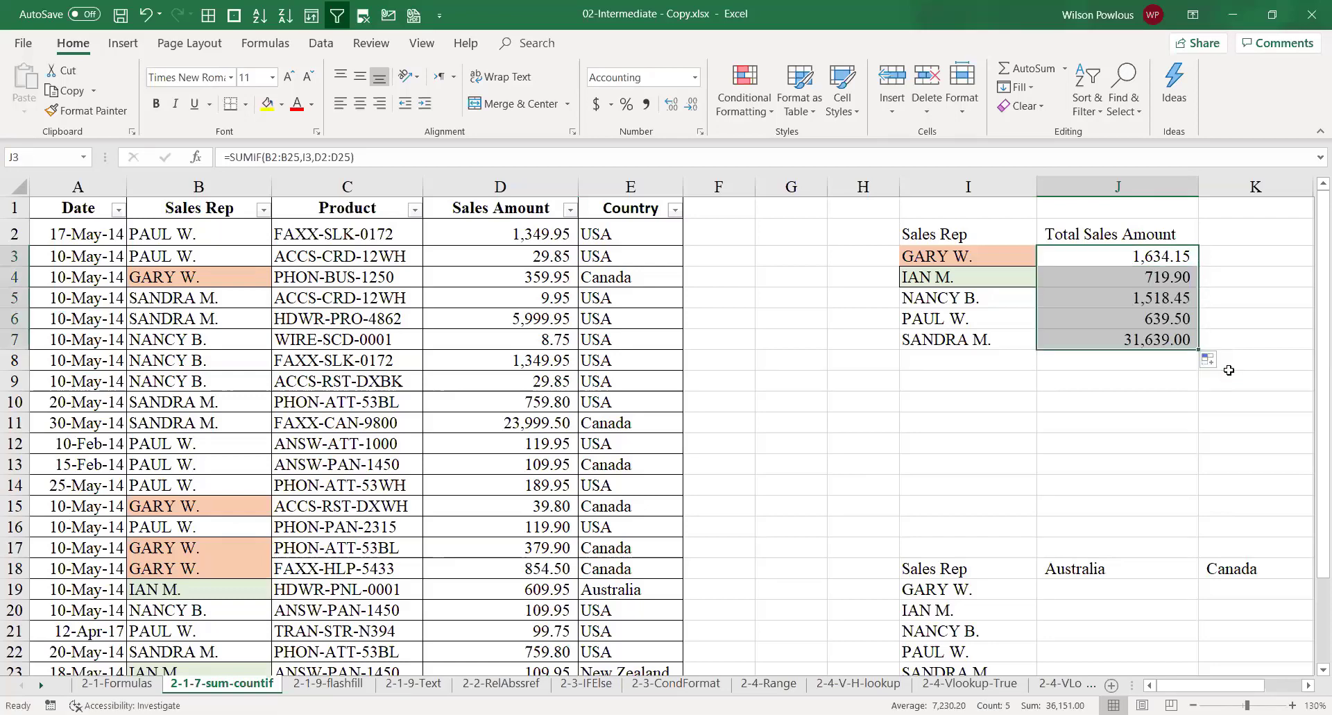
Step: Examine which Sales Rep and Sales Amount rows the copied SUMIF formula in J4 covers, down to the end of the data
{"action": "left_click", "coordinate": [1119, 275]}
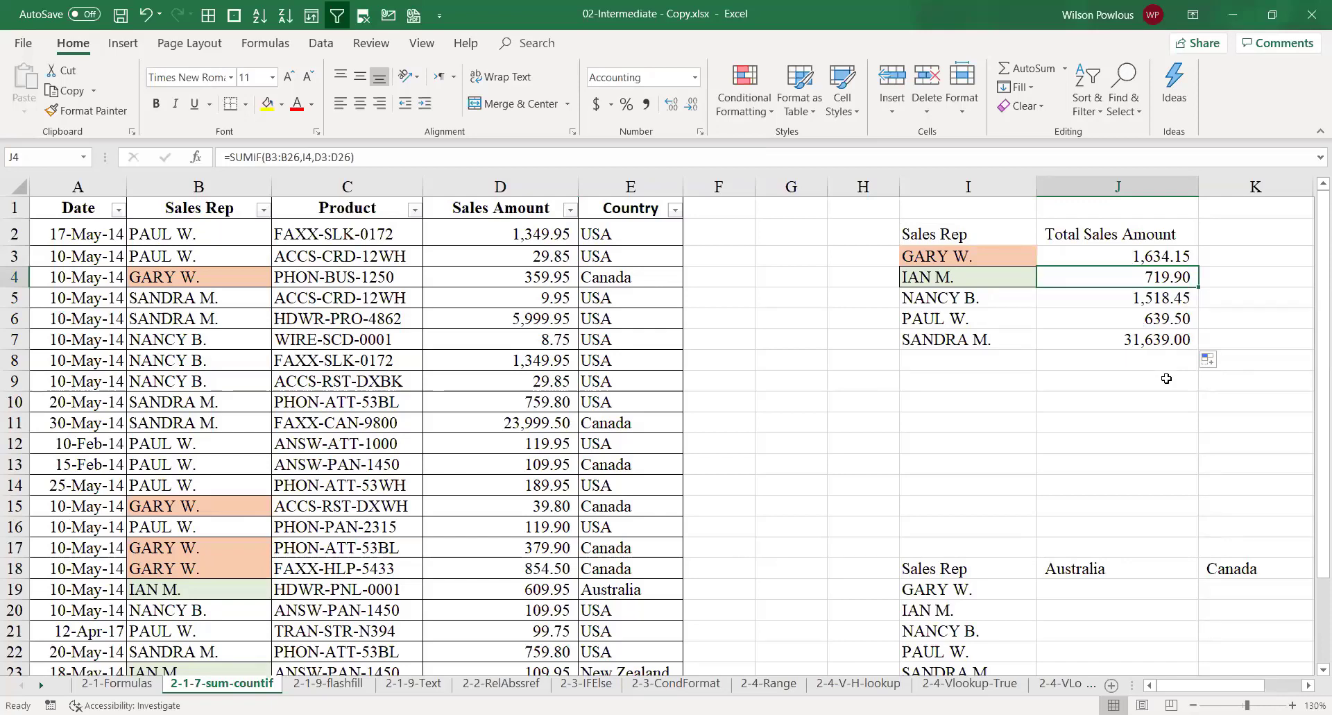
{"action": "key", "text": "F2"}
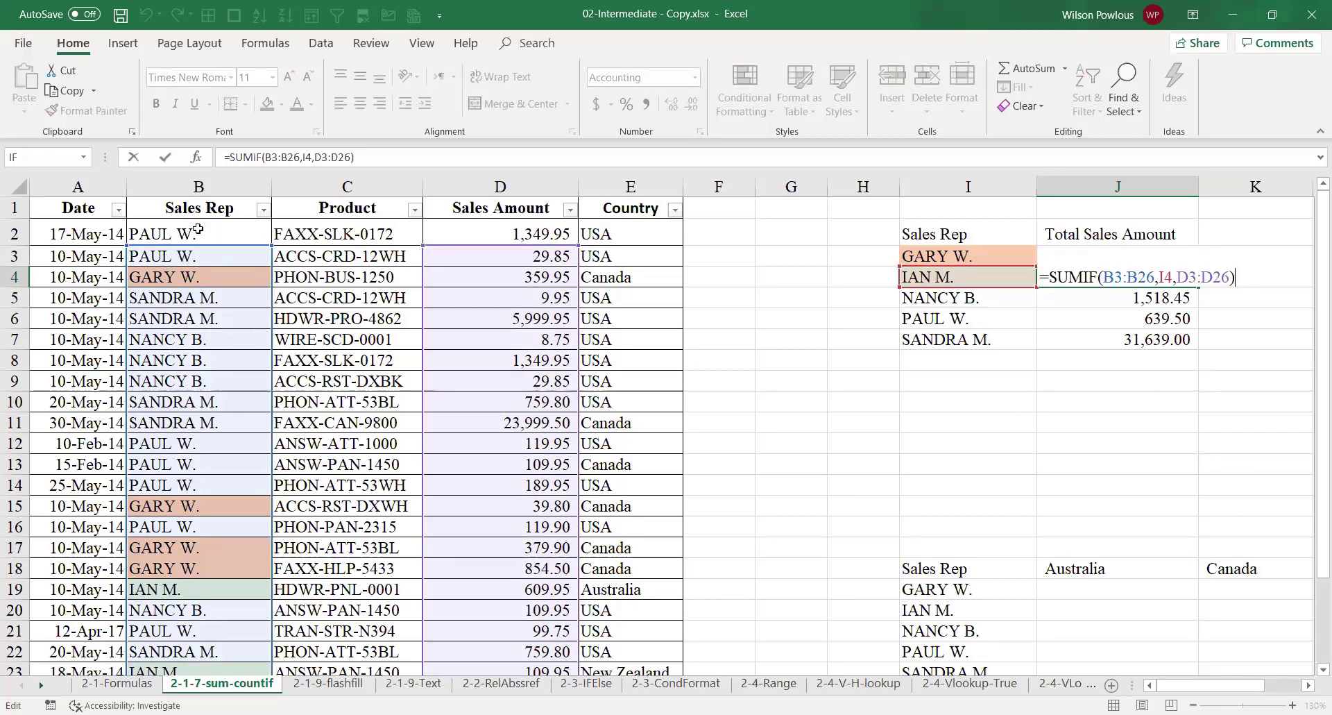
{"action": "scroll", "coordinate": [234, 416], "scroll_direction": "down", "scroll_amount": 3}
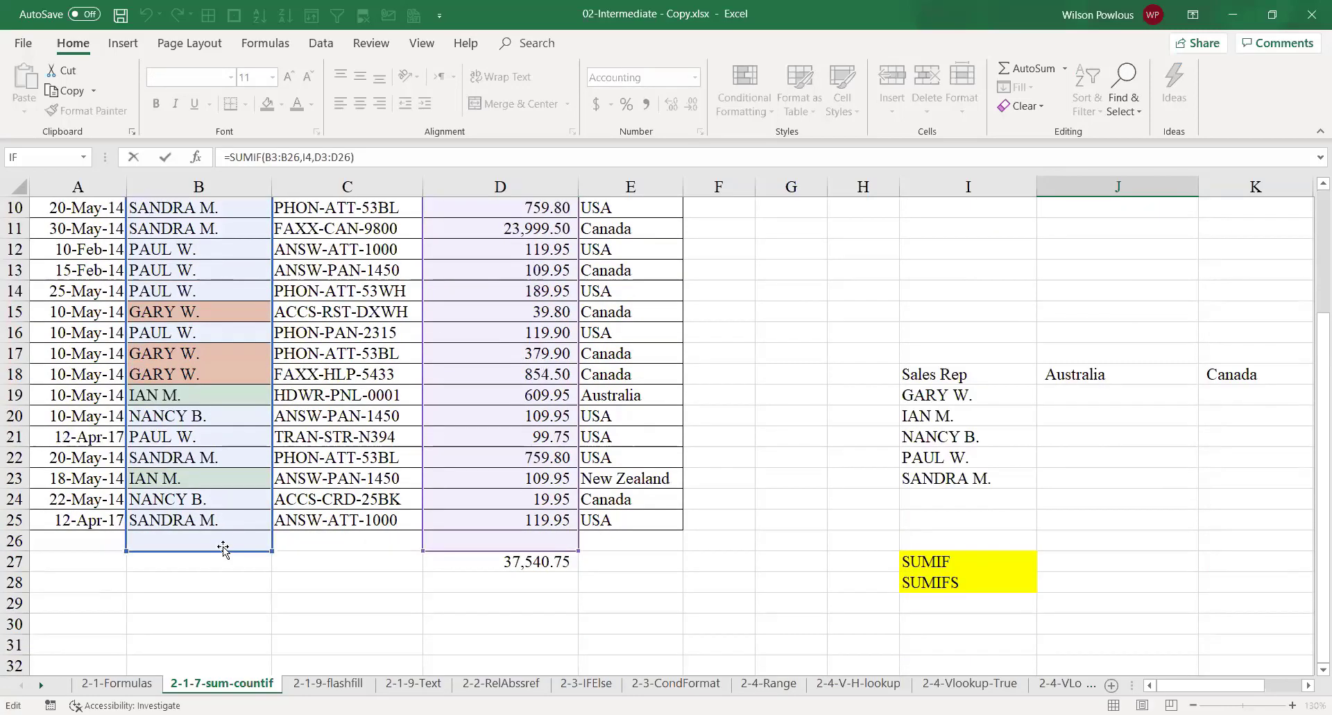
{"action": "scroll", "coordinate": [208, 542], "scroll_direction": "up", "scroll_amount": 2}
{"action": "scroll", "coordinate": [208, 542], "scroll_direction": "up", "scroll_amount": 1}
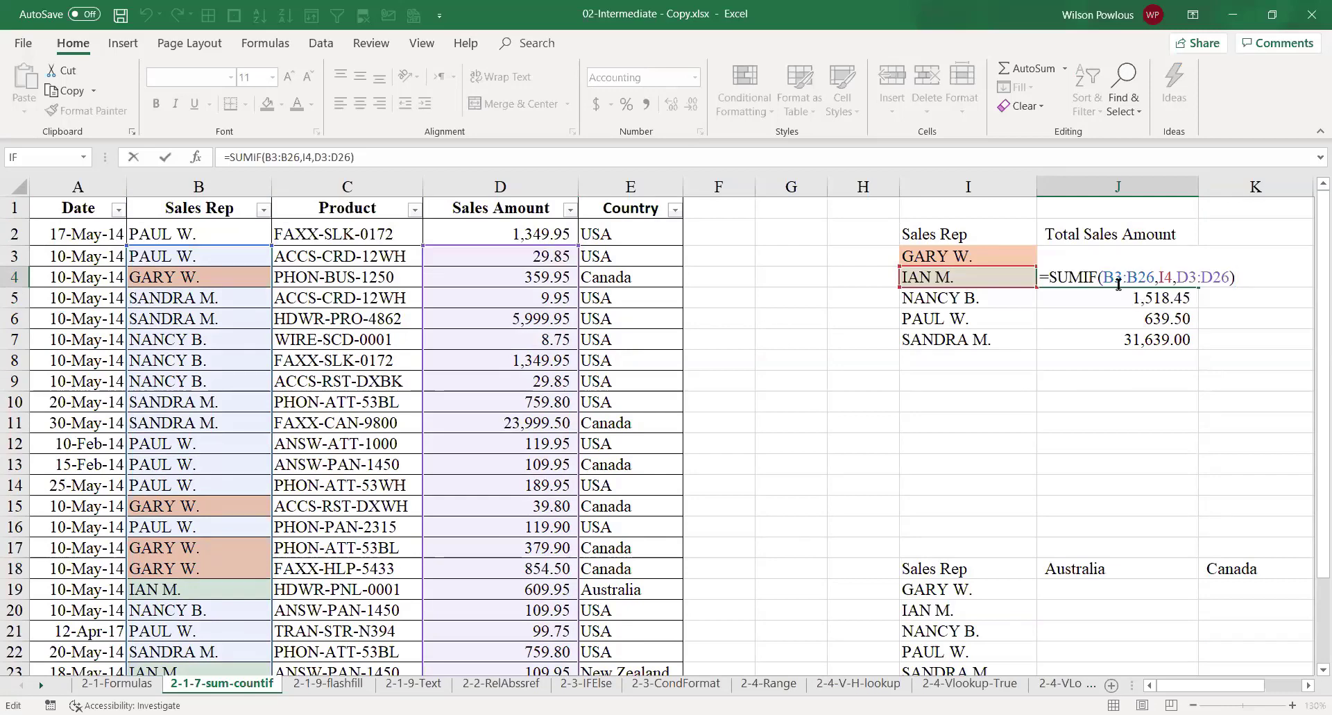
{"action": "key", "text": "ctrl+Return"}
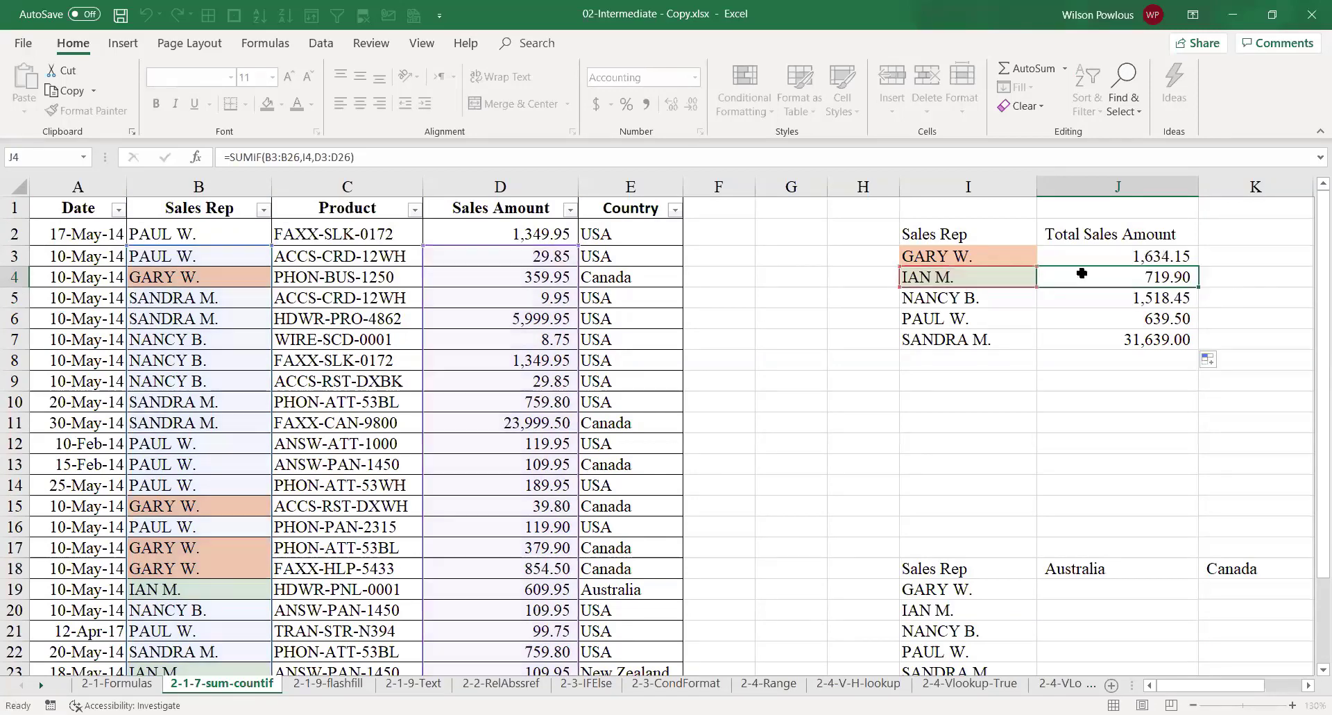
Step: Compare the range references in the SUMIF formulas of J3, J4 and J5
{"action": "left_click", "coordinate": [1088, 258]}
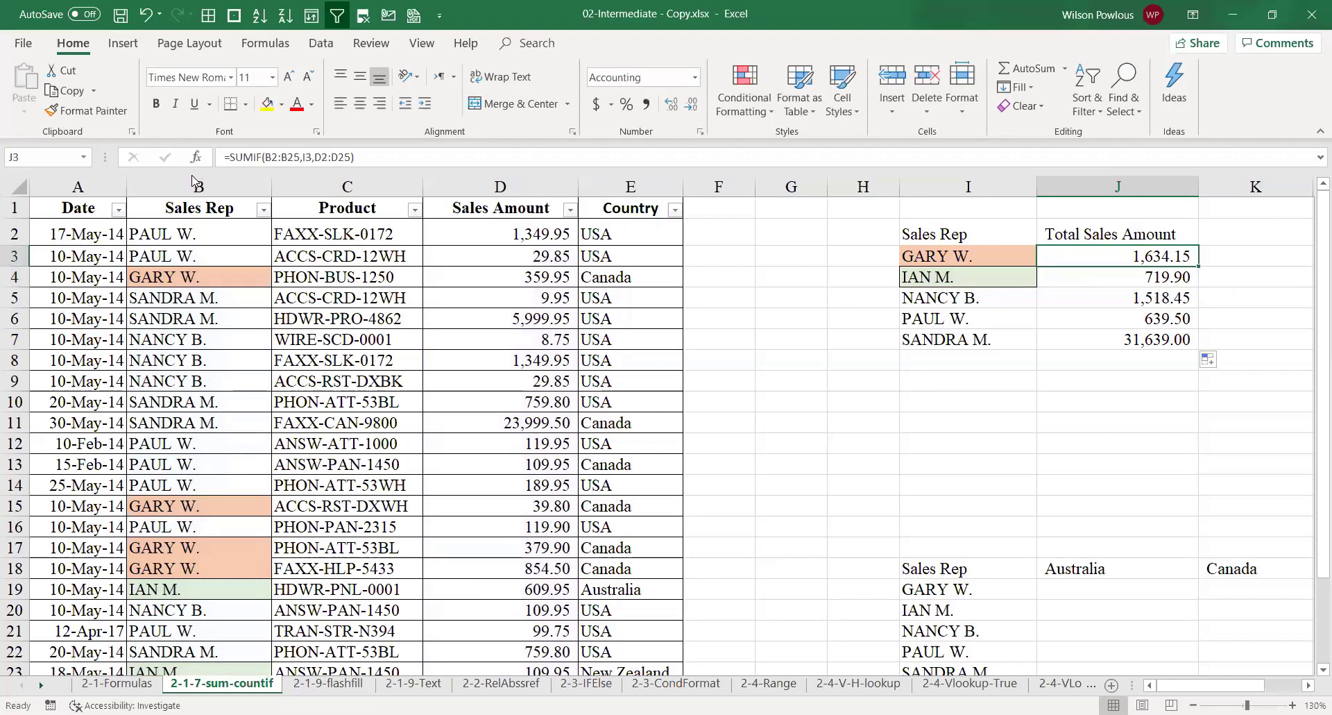
{"action": "left_click", "coordinate": [268, 157]}
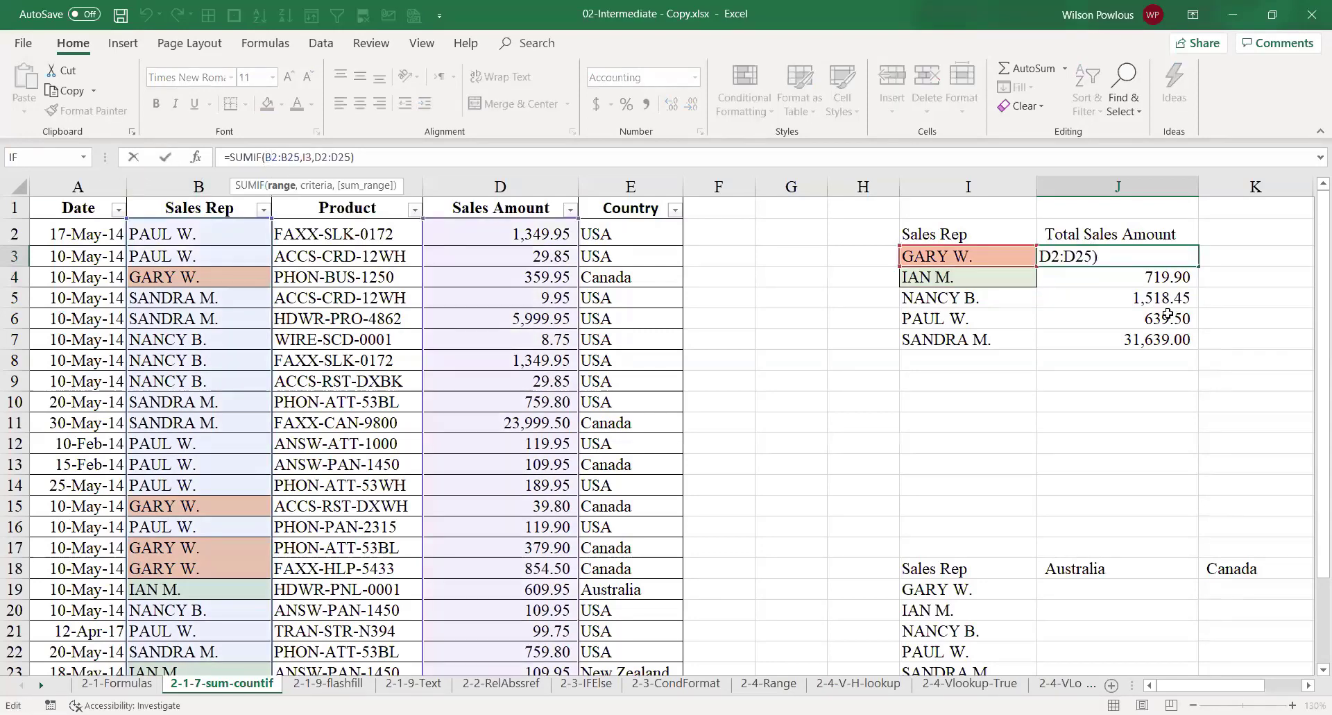
{"action": "key", "text": "ctrl+Return"}
{"action": "left_click", "coordinate": [1135, 276]}
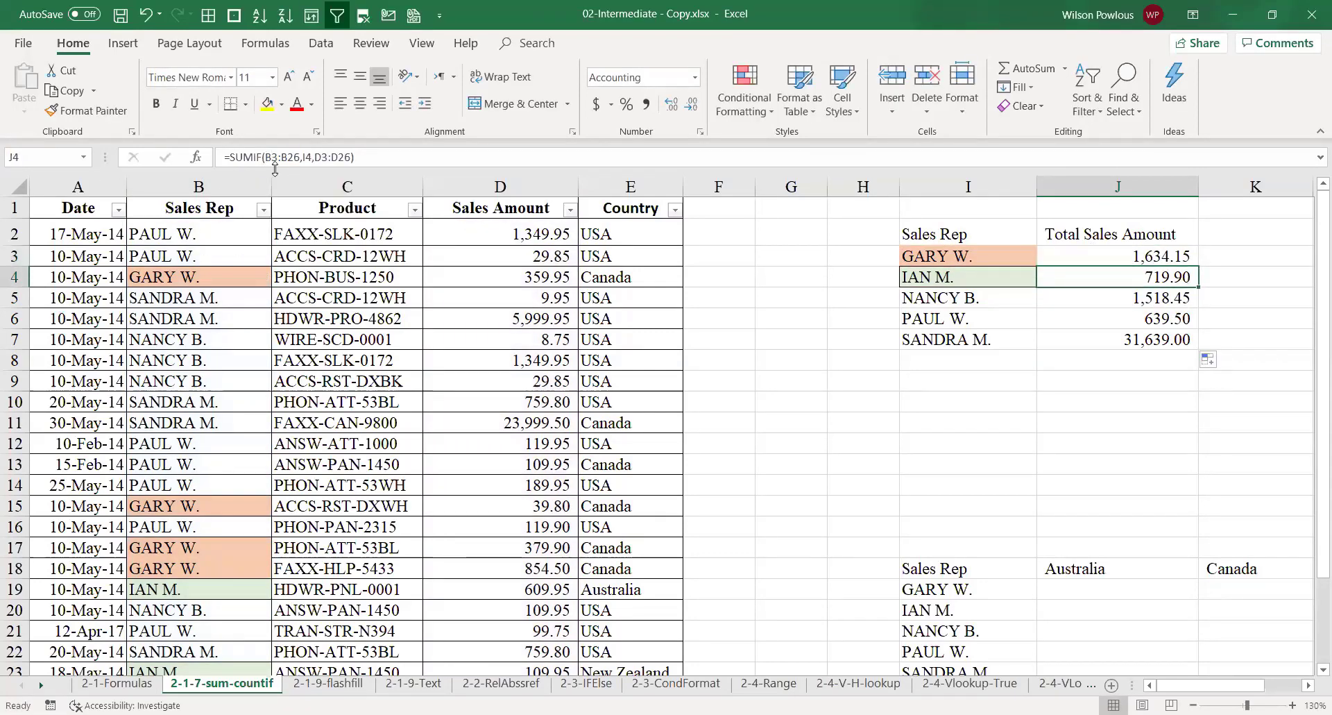
{"action": "left_click", "coordinate": [269, 156]}
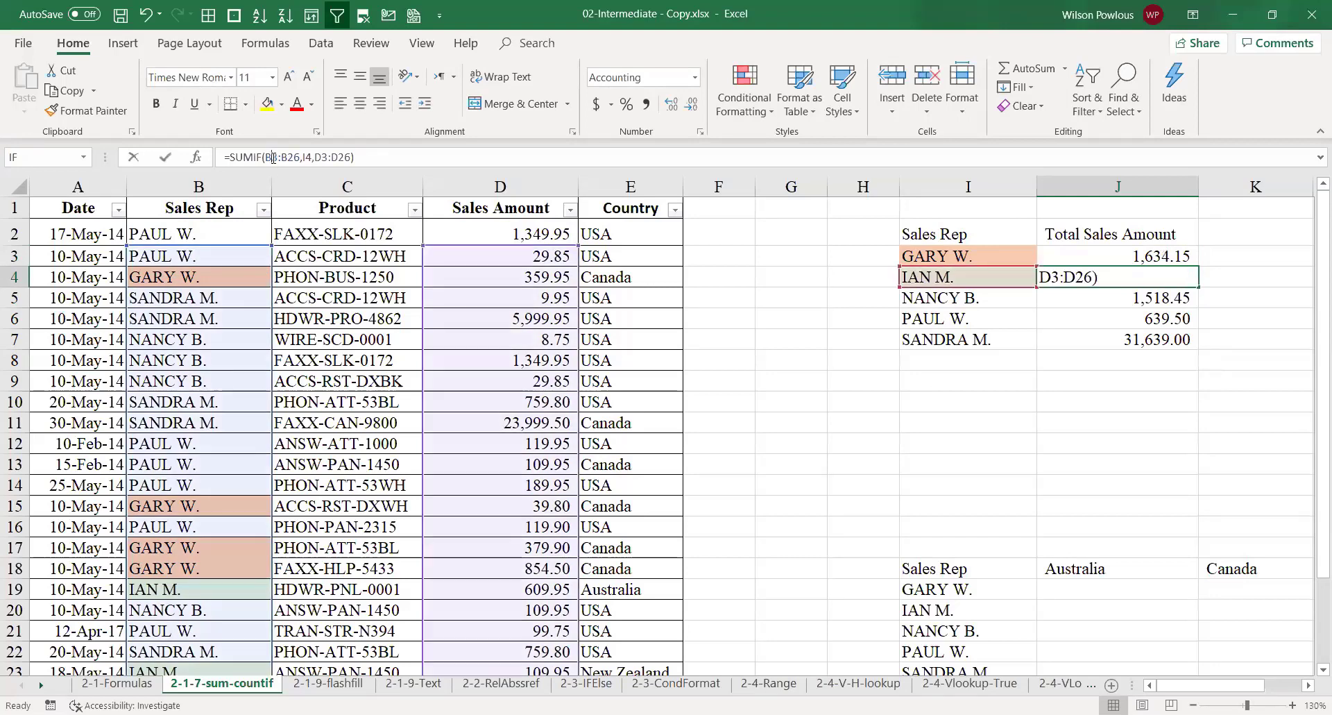
{"action": "key", "text": "ctrl+Return"}
{"action": "left_click", "coordinate": [1115, 297]}
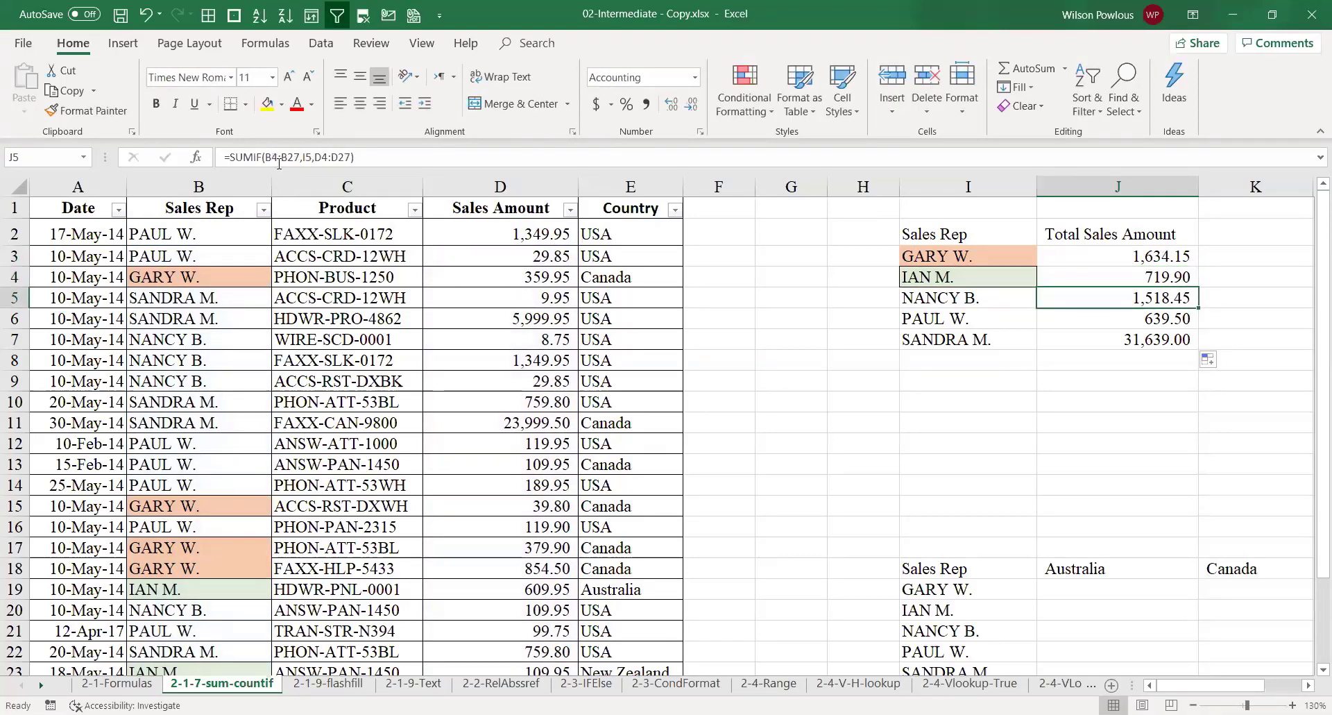
Step: Review the criteria list in I3:I7 and the source data from the Sales Rep to the Country column
{"action": "left_click", "coordinate": [1106, 251]}
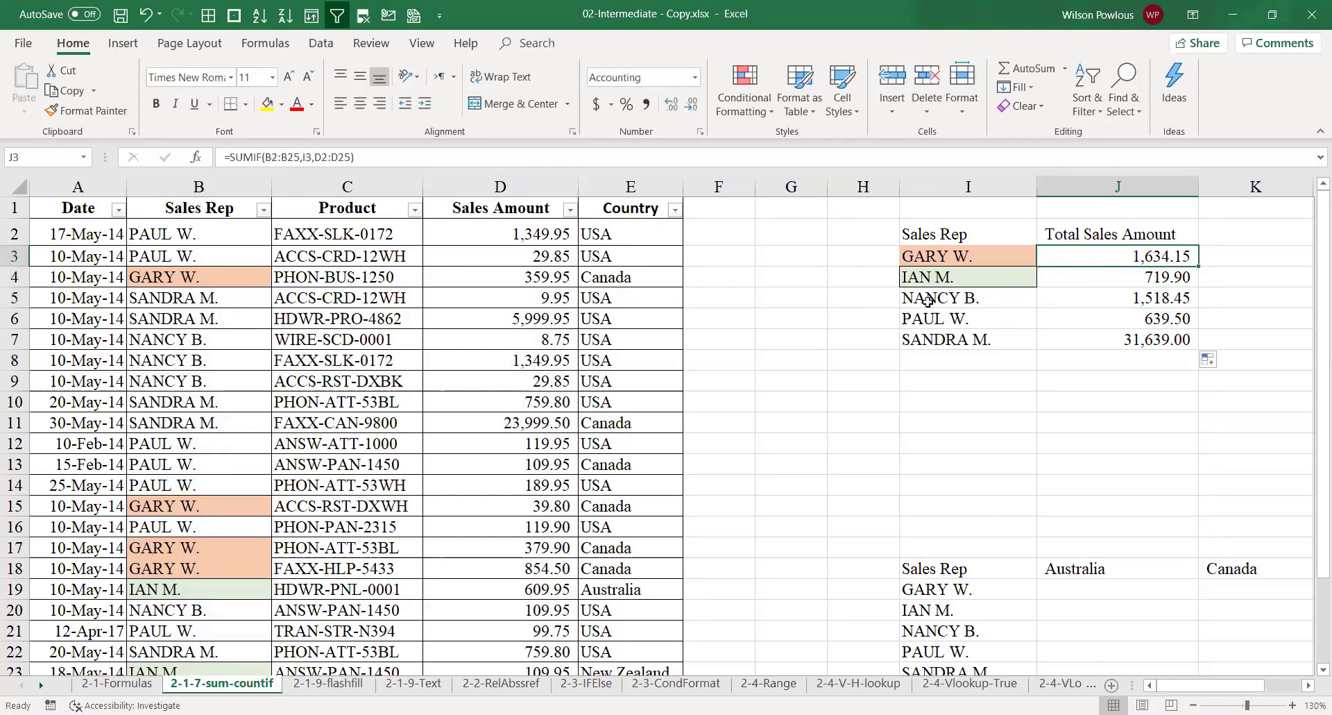
{"action": "left_click_drag", "start_coordinate": [979, 257], "coordinate": [973, 339]}
{"action": "left_click", "coordinate": [1121, 251]}
{"action": "left_click_drag", "start_coordinate": [172, 235], "coordinate": [610, 506]}
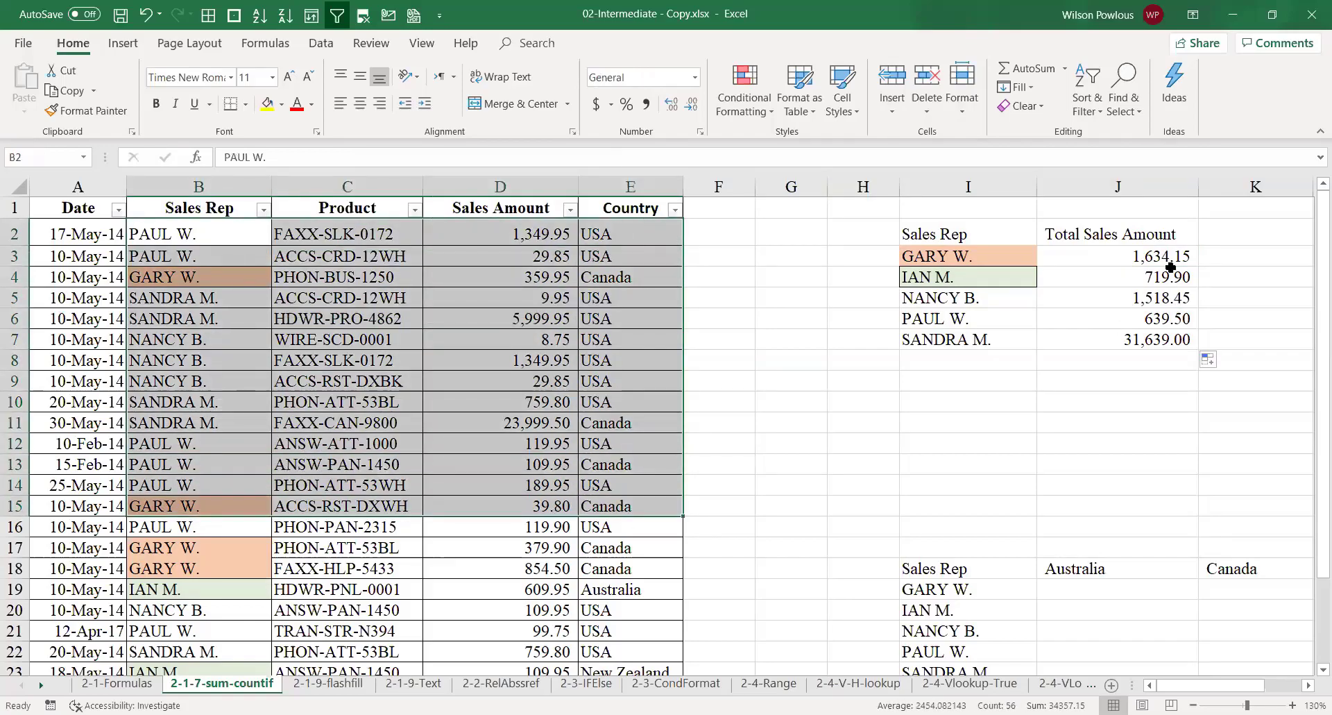
Step: Make the SUMIF ranges in J3 absolute as $B$2:$B$25 and $D$2:$D$25, and fill the formula down to J7
{"action": "left_click", "coordinate": [1135, 258]}
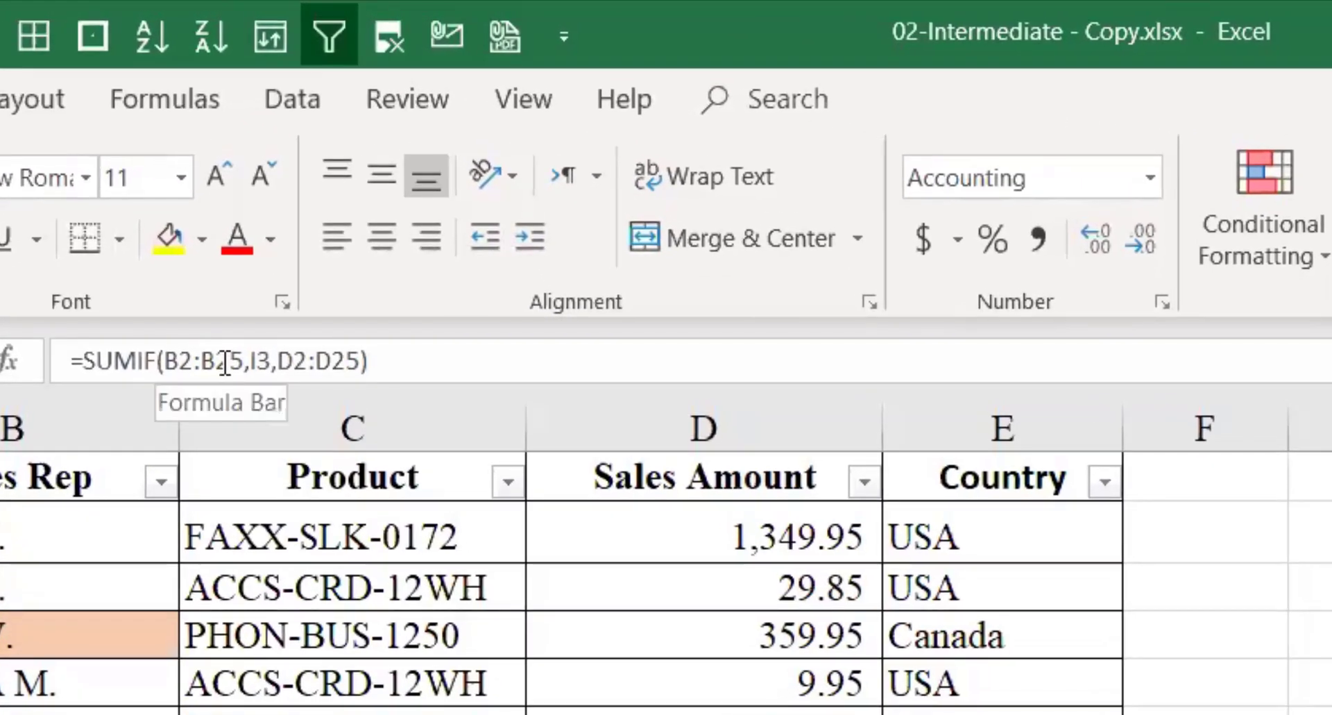
{"action": "left_click", "coordinate": [223, 361]}
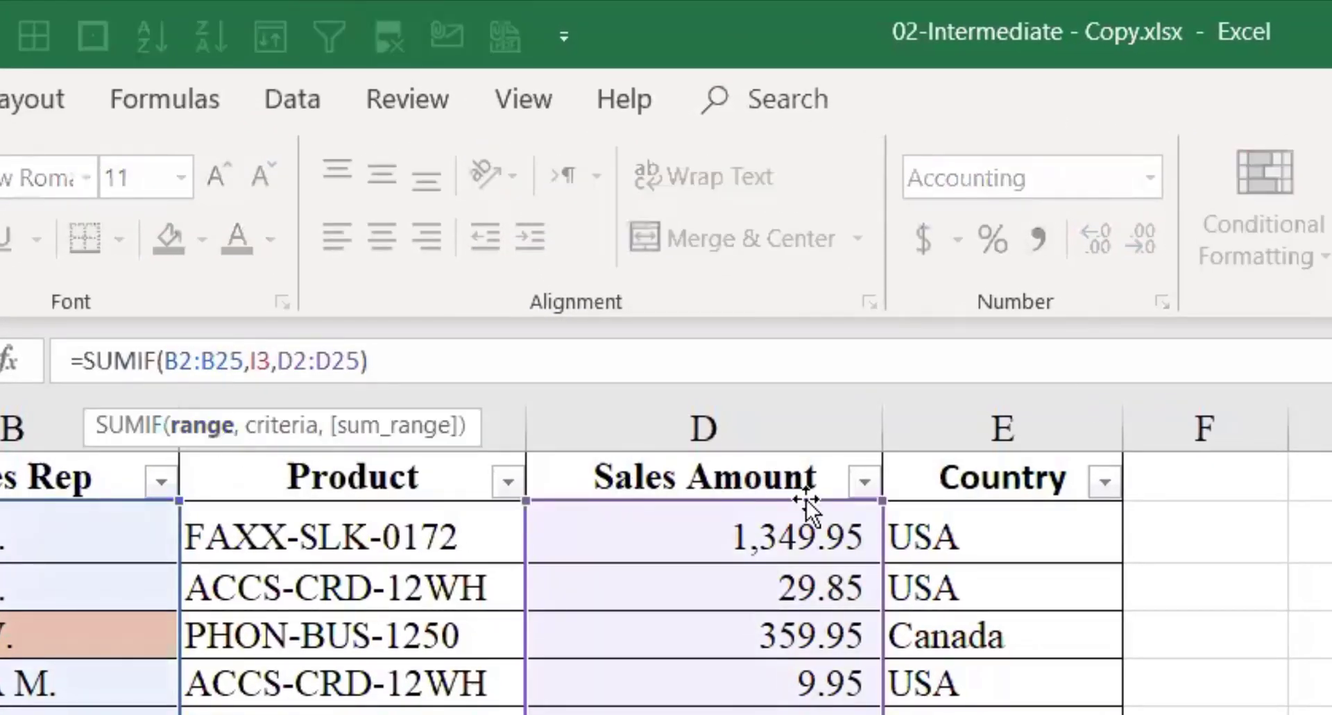
{"action": "left_click_drag", "start_coordinate": [245, 360], "coordinate": [164, 360]}
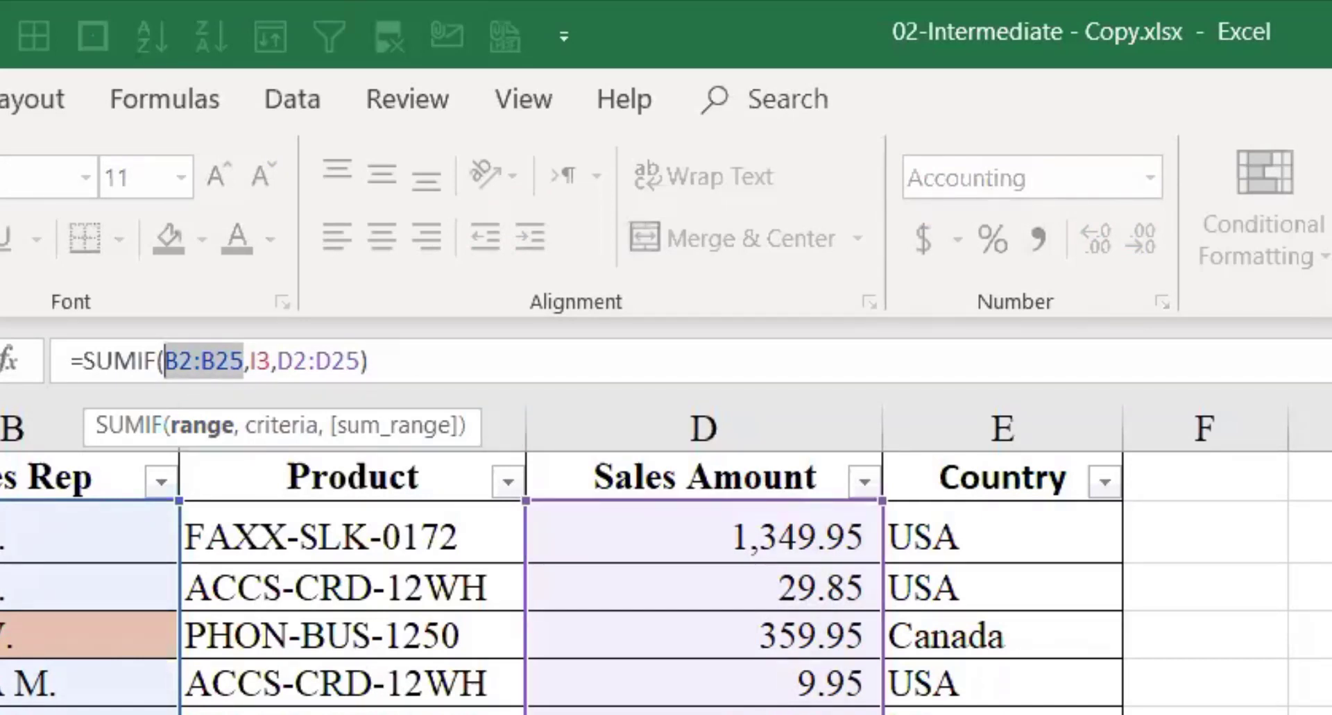
{"action": "key", "text": "F4"}
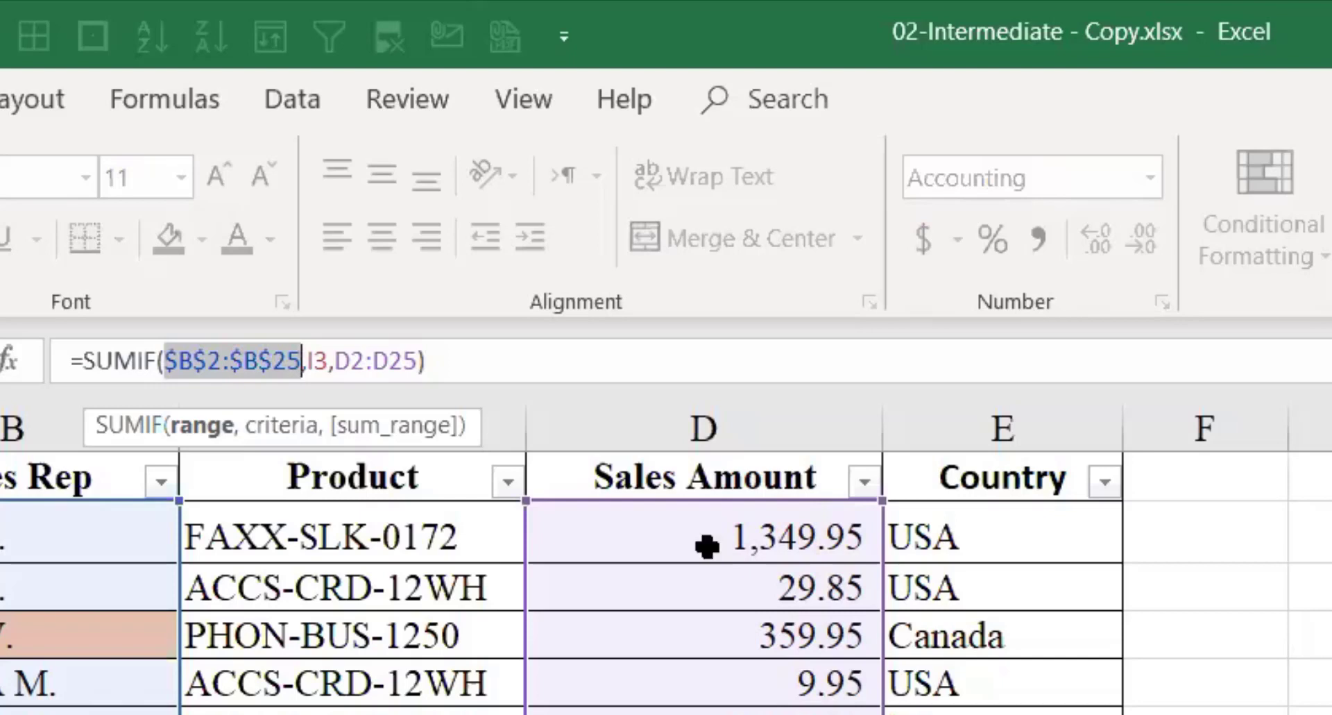
{"action": "left_click", "coordinate": [343, 355]}
{"action": "left_click_drag", "start_coordinate": [342, 355], "coordinate": [419, 360]}
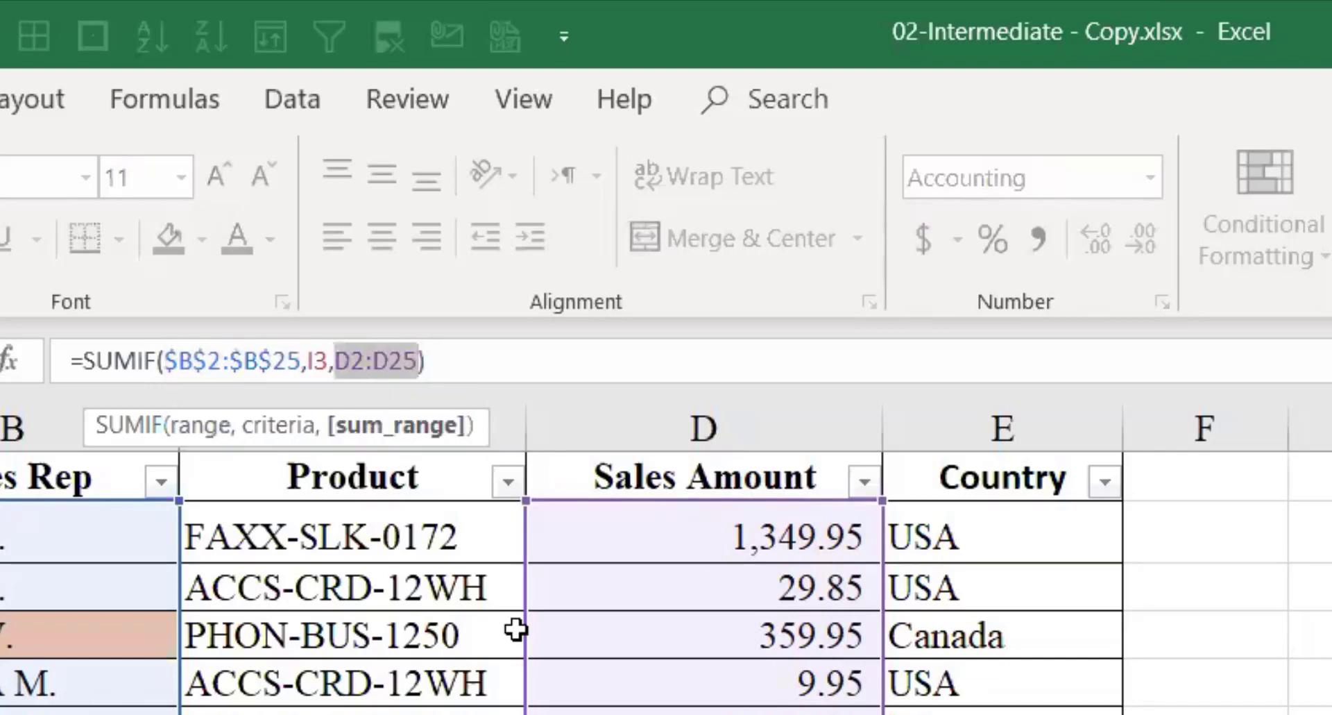
{"action": "key", "text": "F4"}
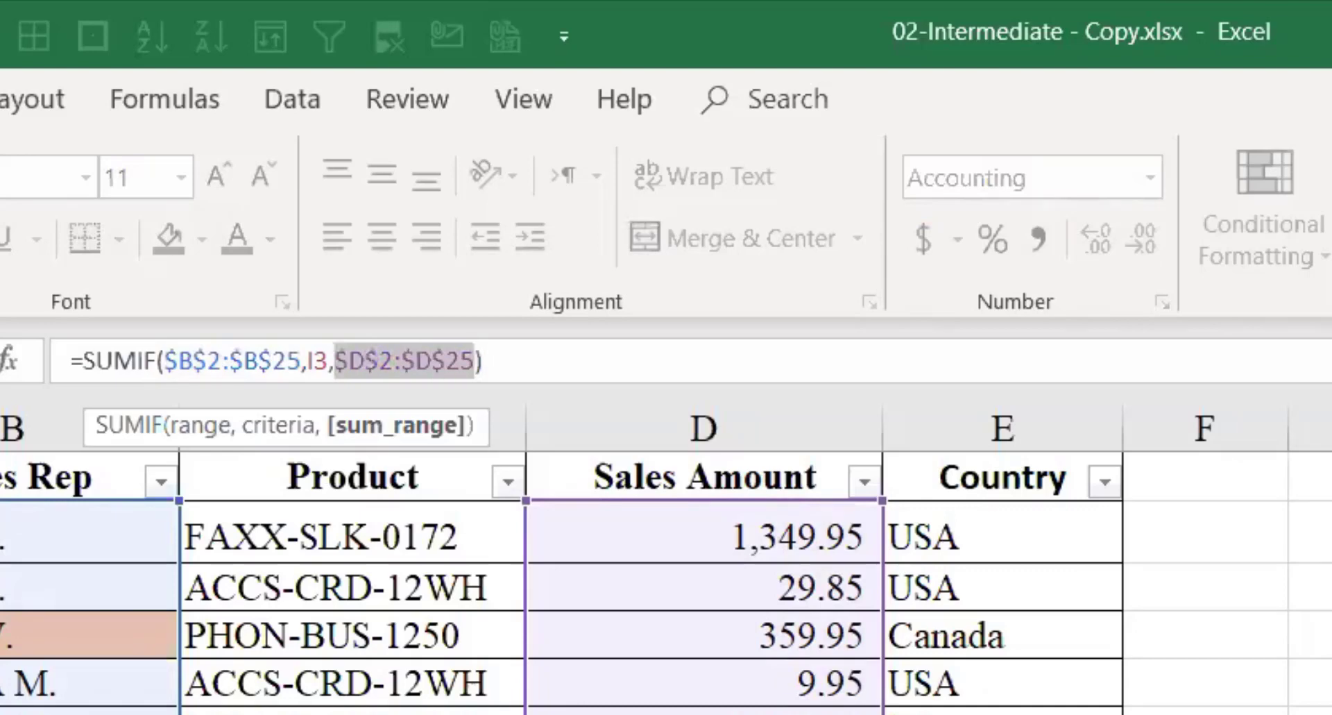
{"action": "key", "text": "Return"}
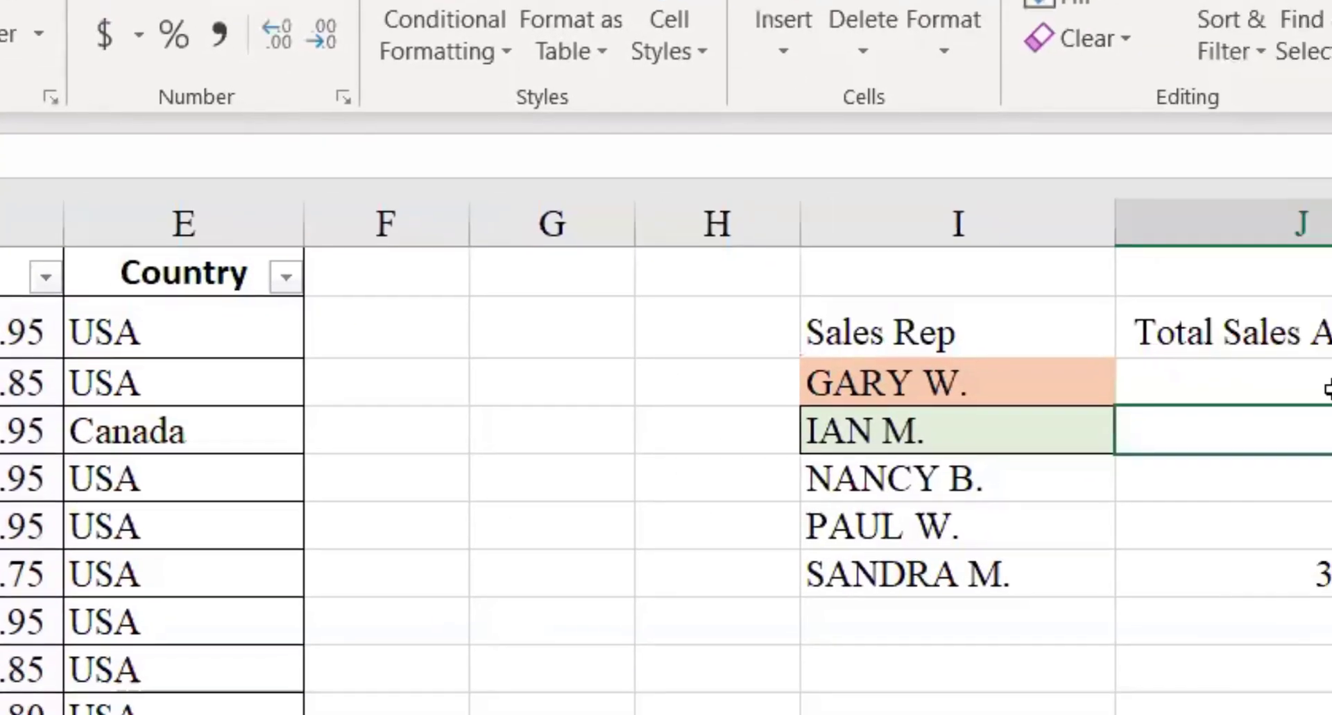
{"action": "left_click", "coordinate": [1072, 297]}
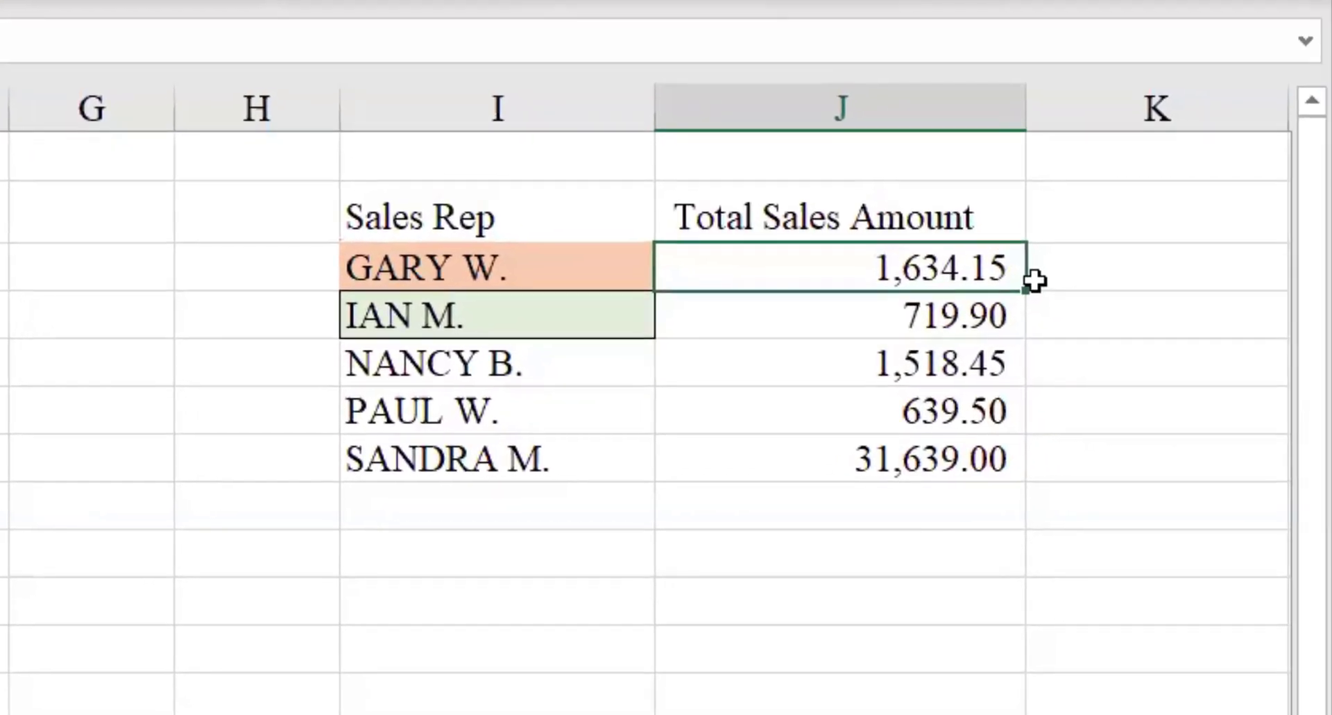
{"action": "left_click_drag", "start_coordinate": [1125, 314], "coordinate": [1128, 515]}
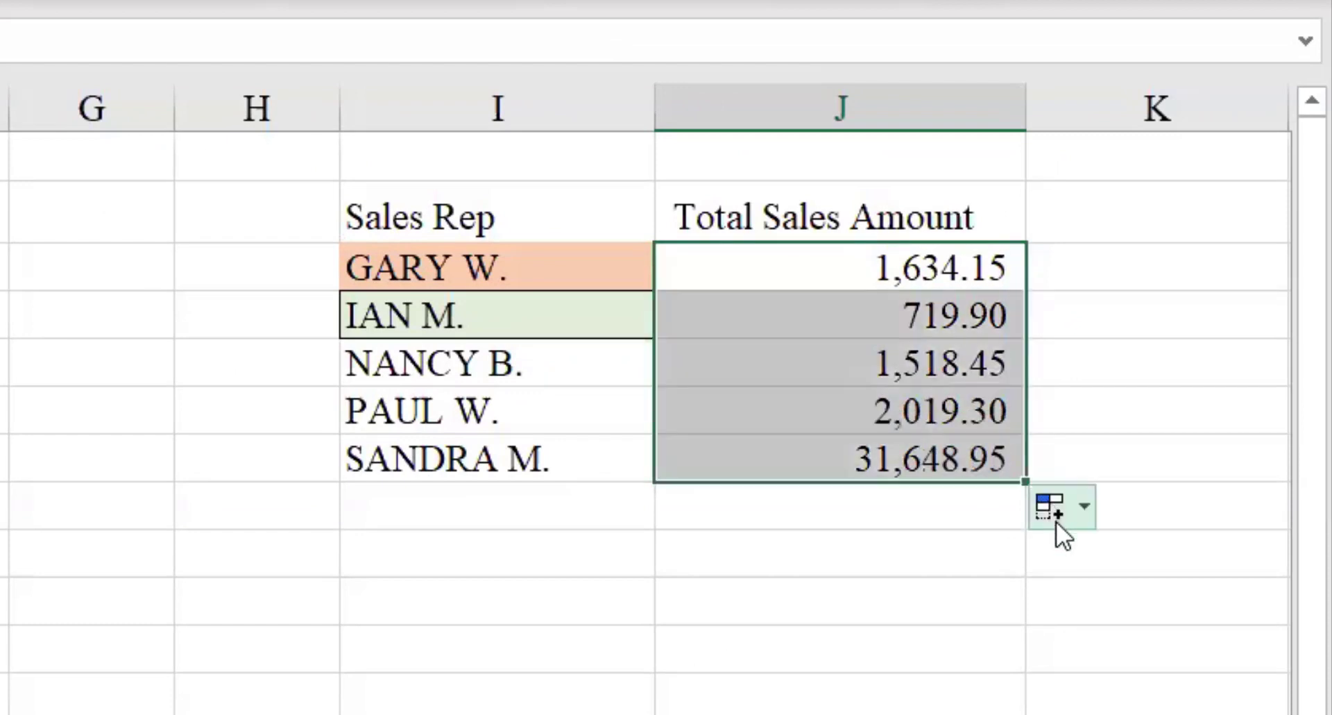
Step: Examine the range and criteria references of the refilled SUMIF formula in J4
{"action": "left_click", "coordinate": [801, 315]}
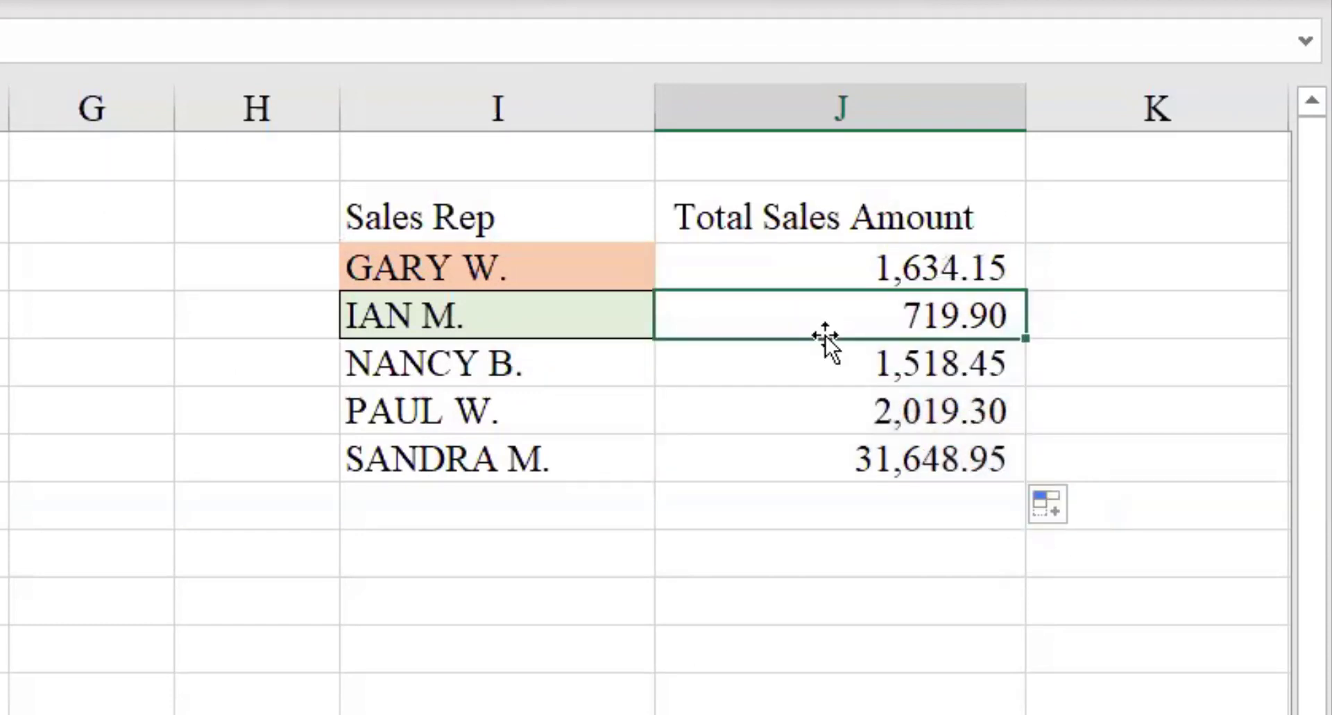
{"action": "double_click", "coordinate": [826, 333]}
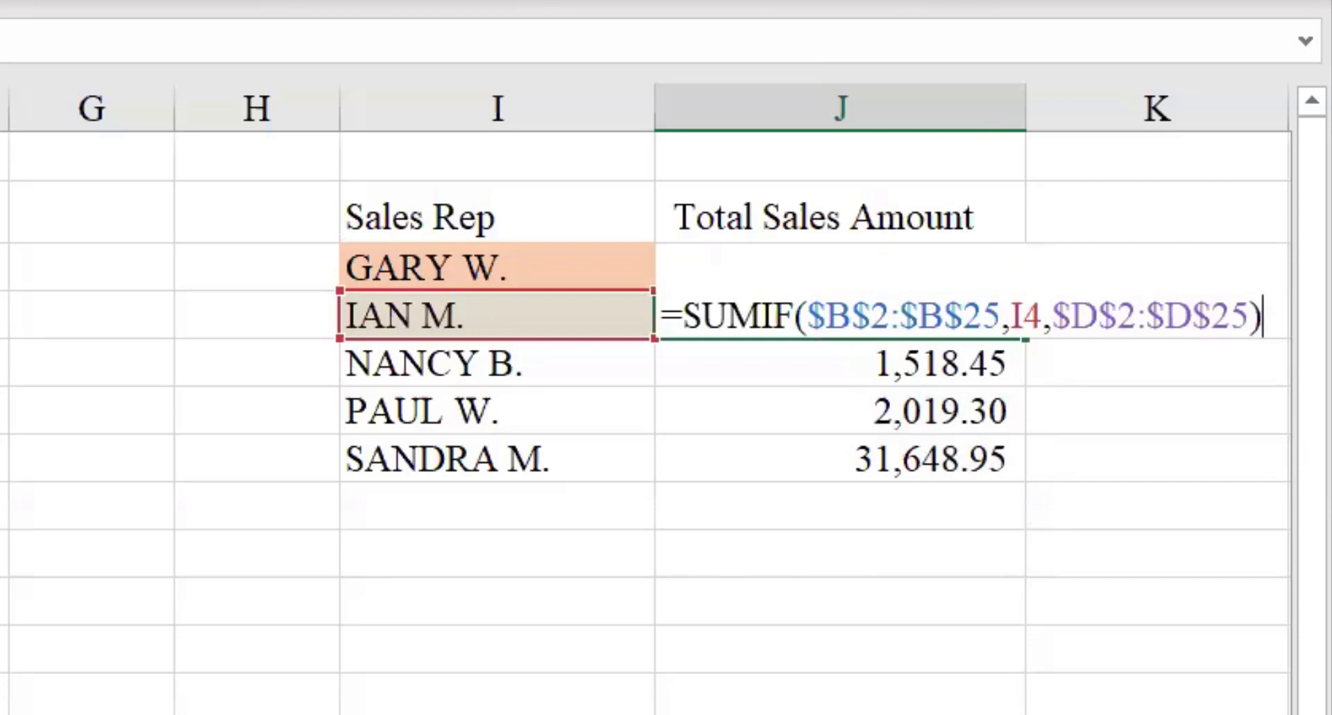
{"action": "scroll", "coordinate": [645, 416], "scroll_direction": "down", "scroll_amount": 5}
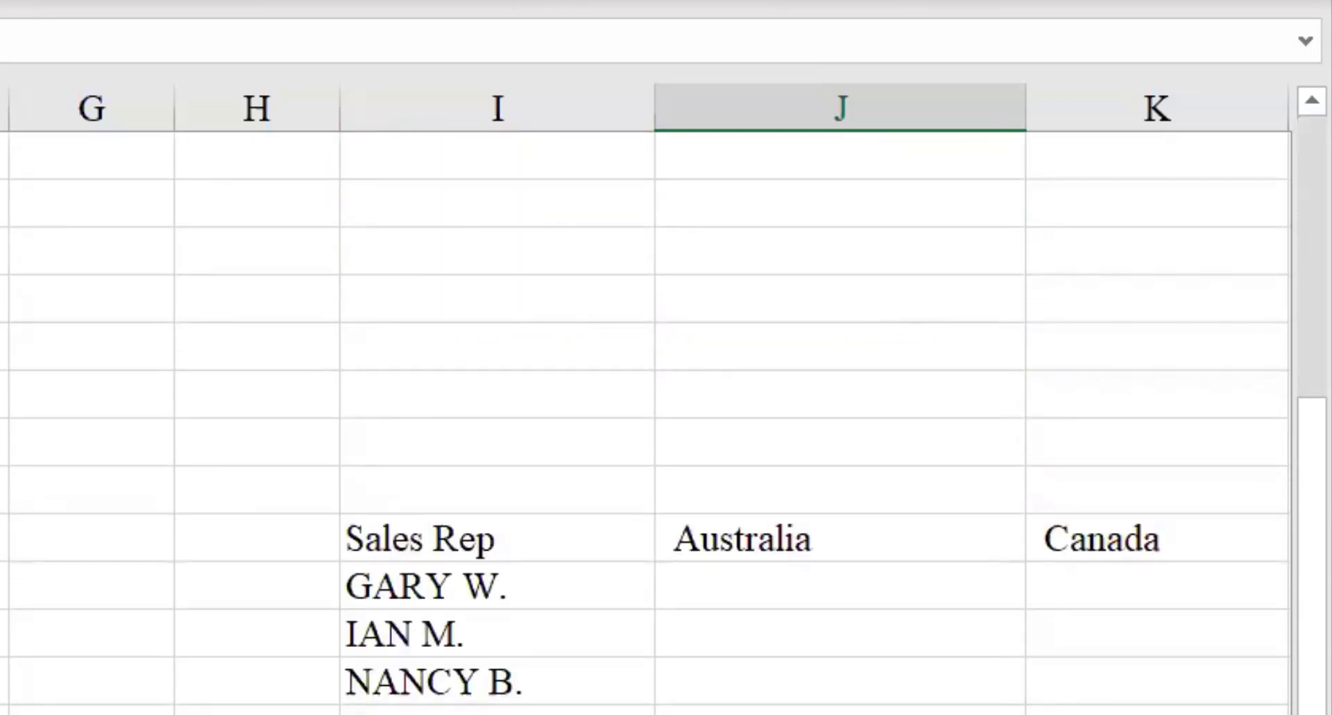
{"action": "scroll", "coordinate": [646, 416], "scroll_direction": "up", "scroll_amount": 5}
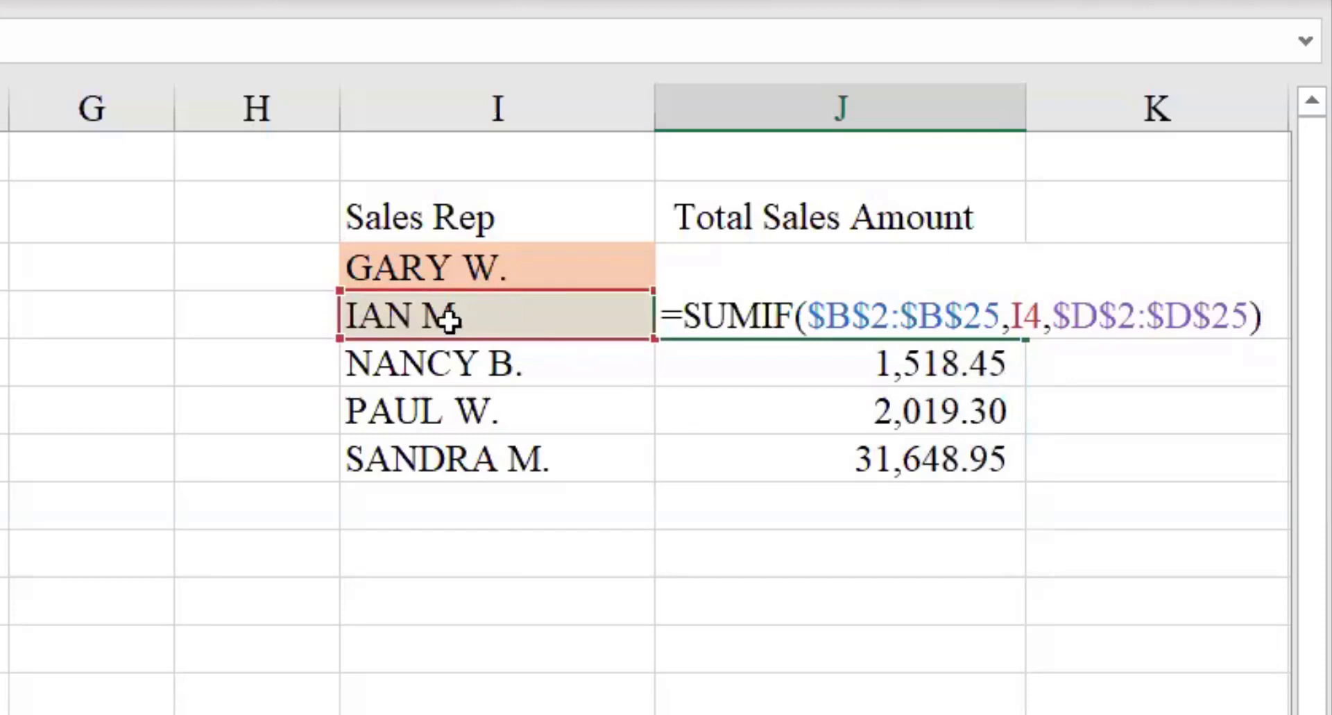
{"action": "key", "text": "Escape"}
Step: Compare the absolute ranges and the relative criteria reference in the SUMIF formulas of J3, J4 and J5
{"action": "left_click", "coordinate": [856, 375]}
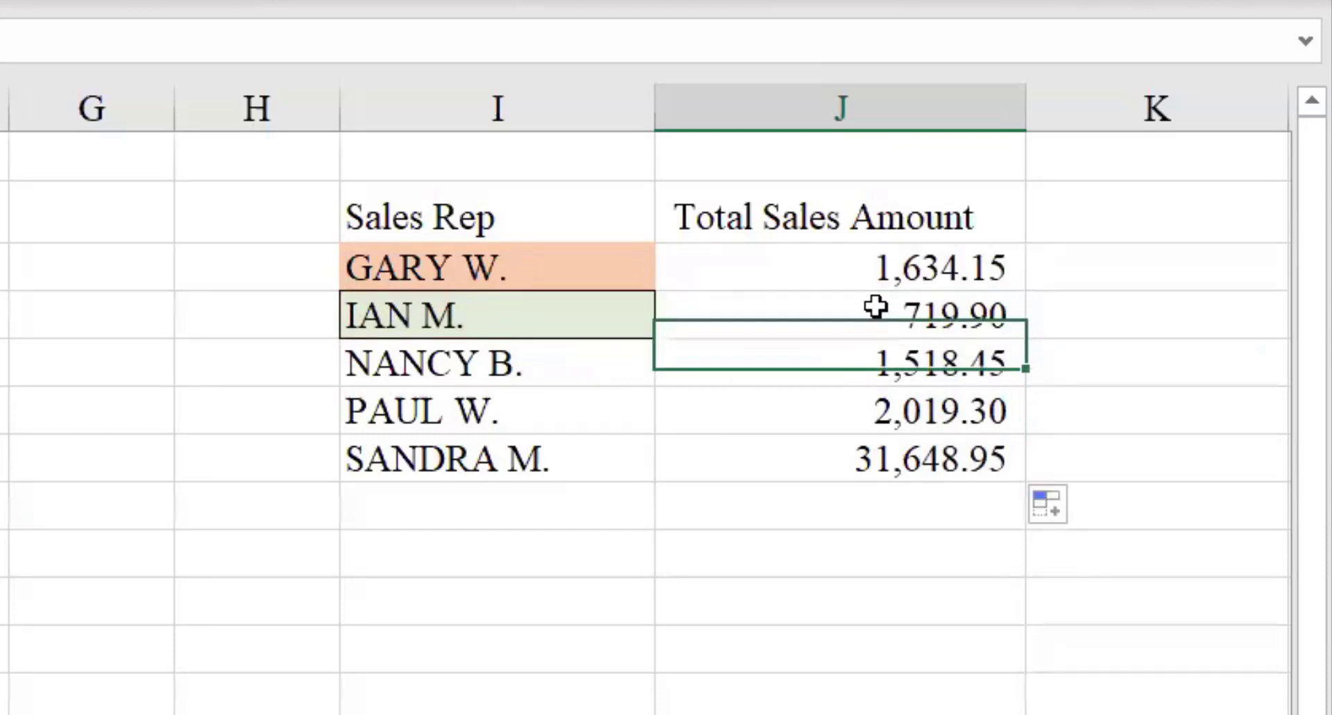
{"action": "left_click", "coordinate": [796, 265]}
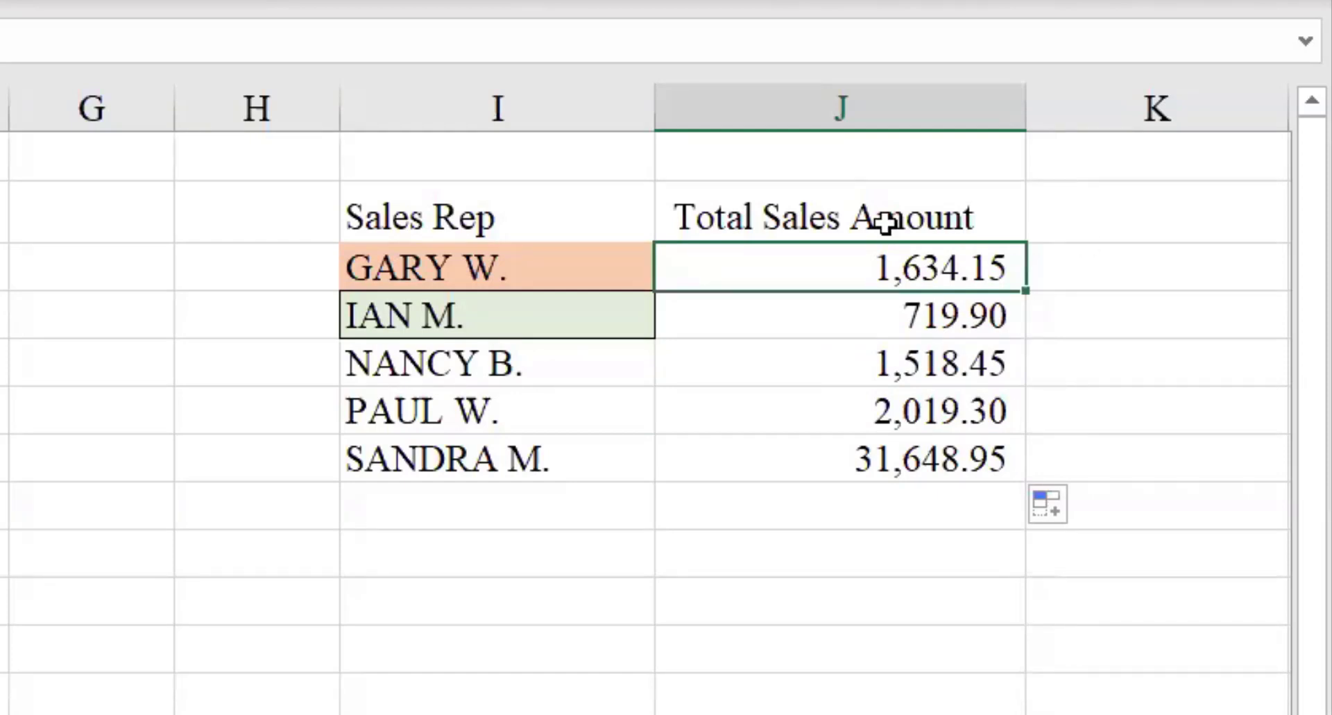
{"action": "left_click", "coordinate": [814, 315]}
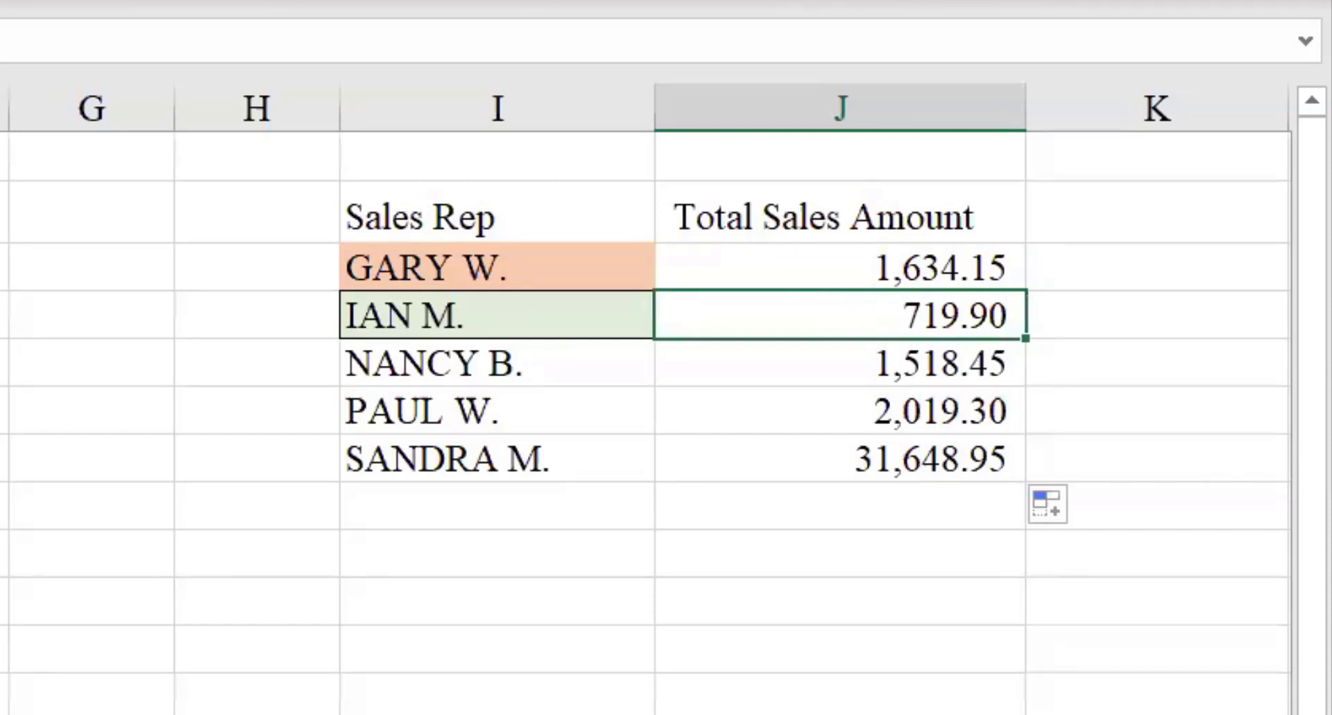
{"action": "left_click", "coordinate": [910, 363]}
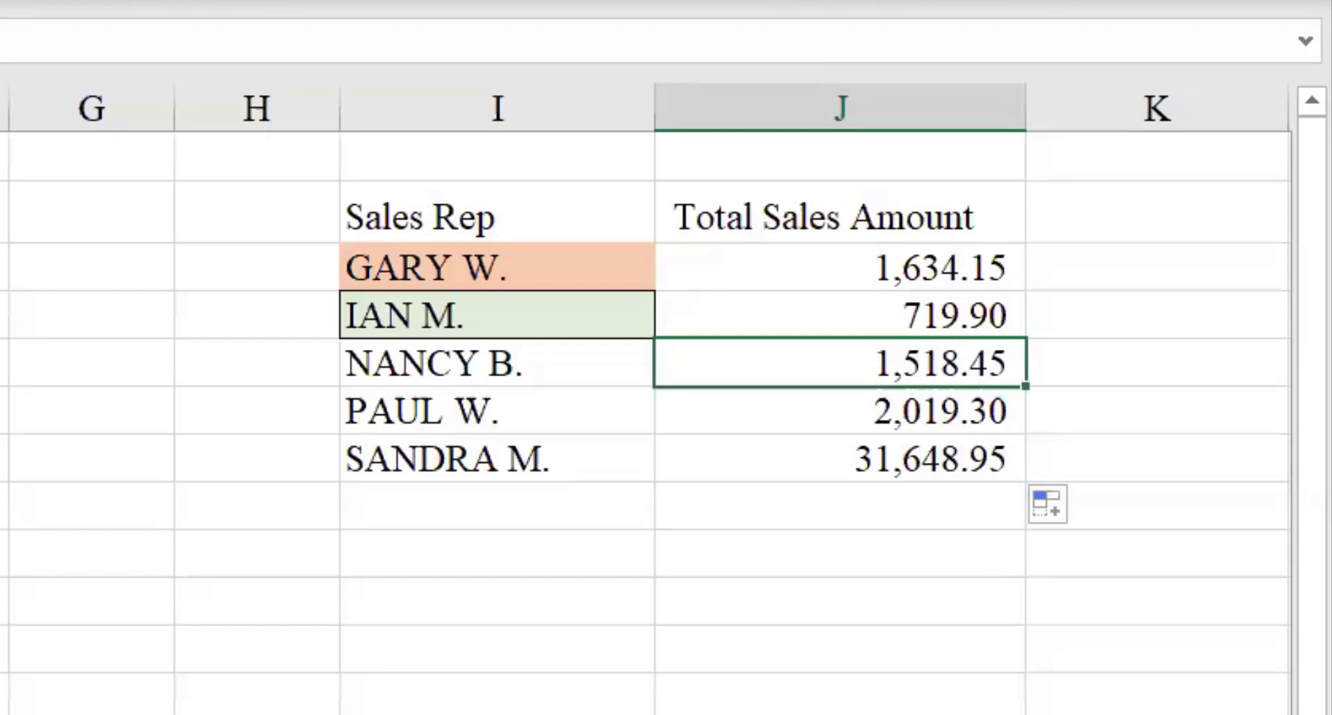
{"action": "key", "text": "F2"}
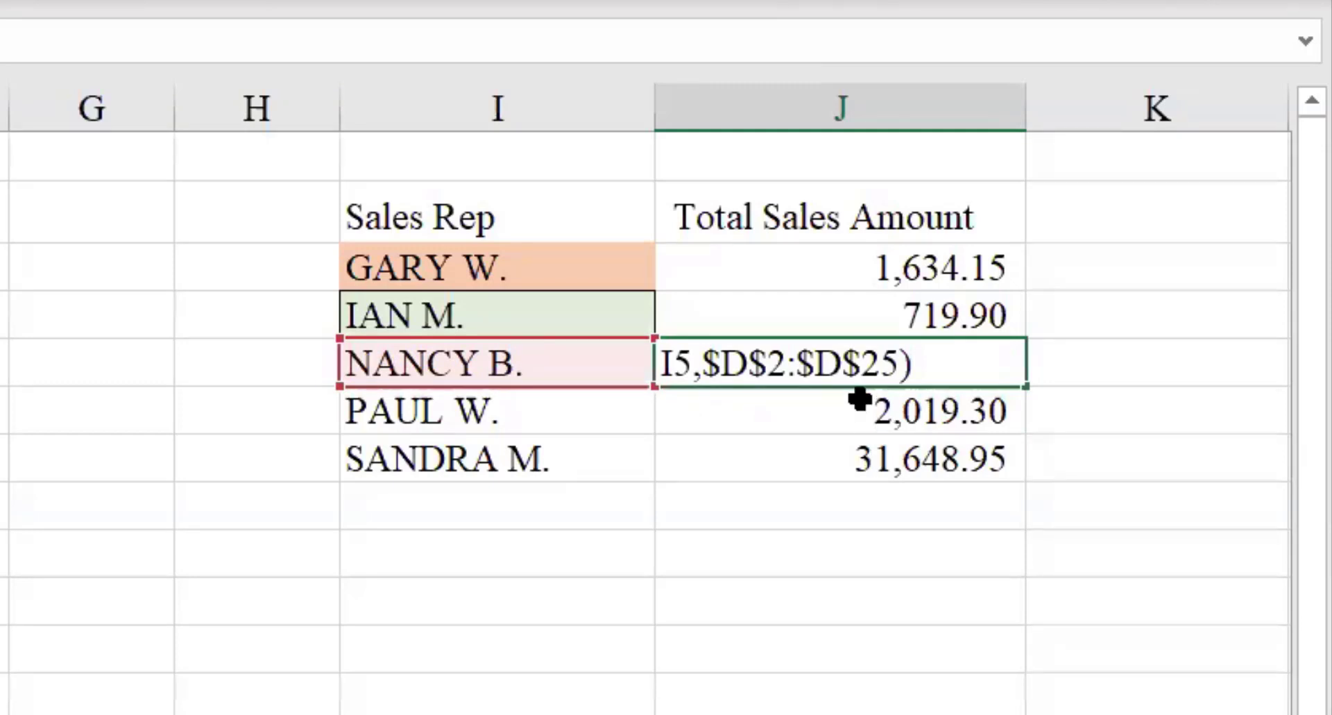
{"action": "key", "text": "ctrl+Return"}
{"action": "left_click", "coordinate": [863, 272]}
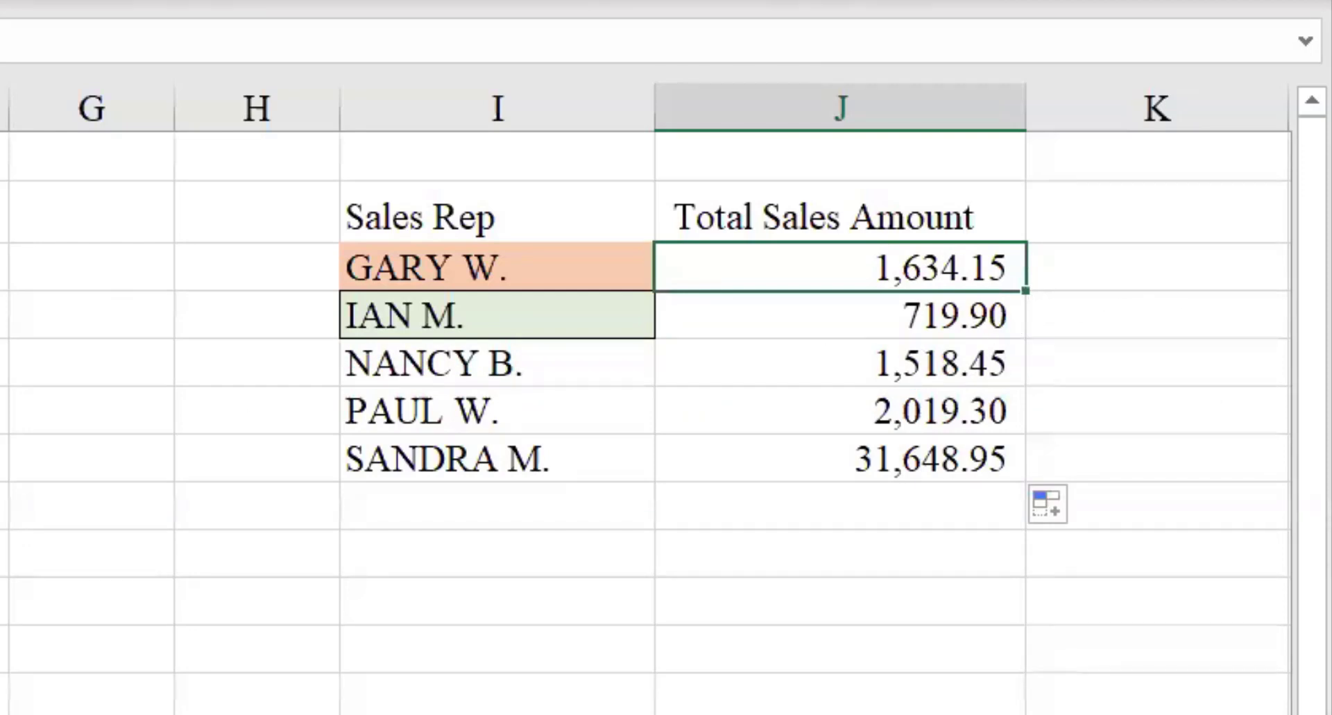
{"action": "left_click", "coordinate": [940, 315]}
{"action": "left_click", "coordinate": [887, 268]}
{"action": "key", "text": "F2"}
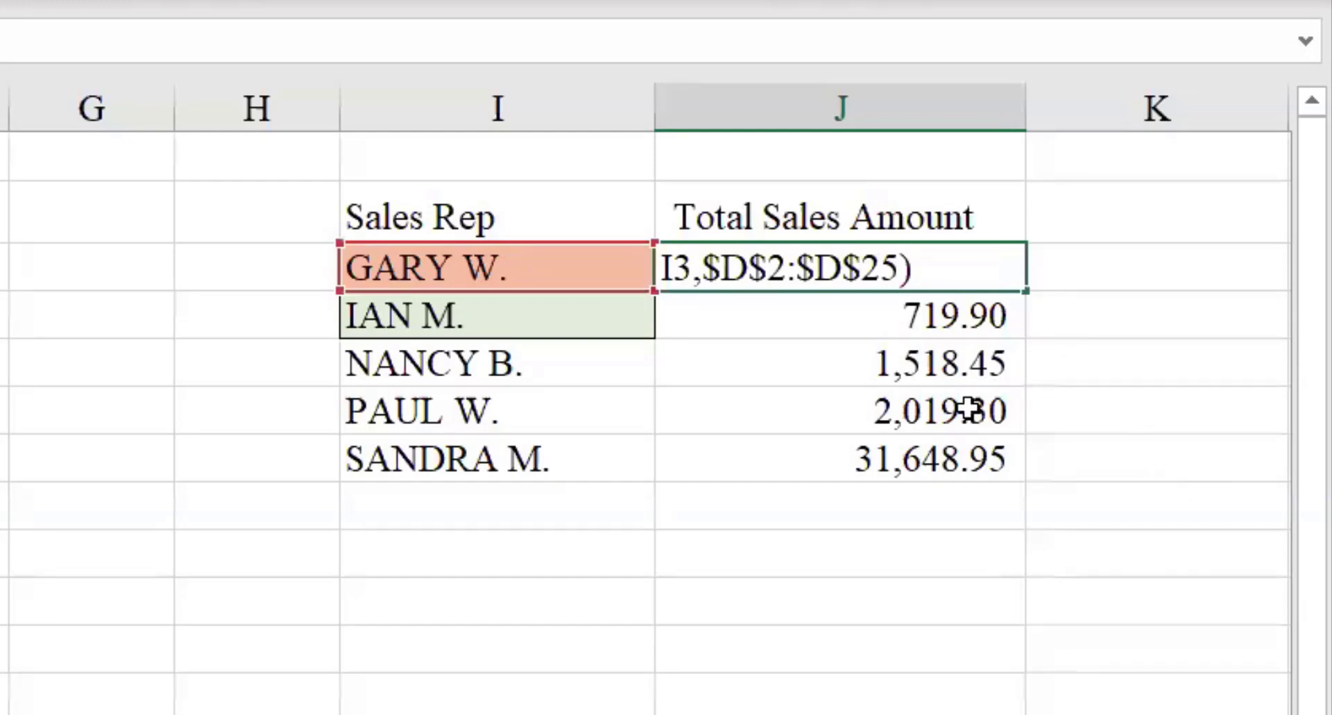
{"action": "key", "text": "Escape"}
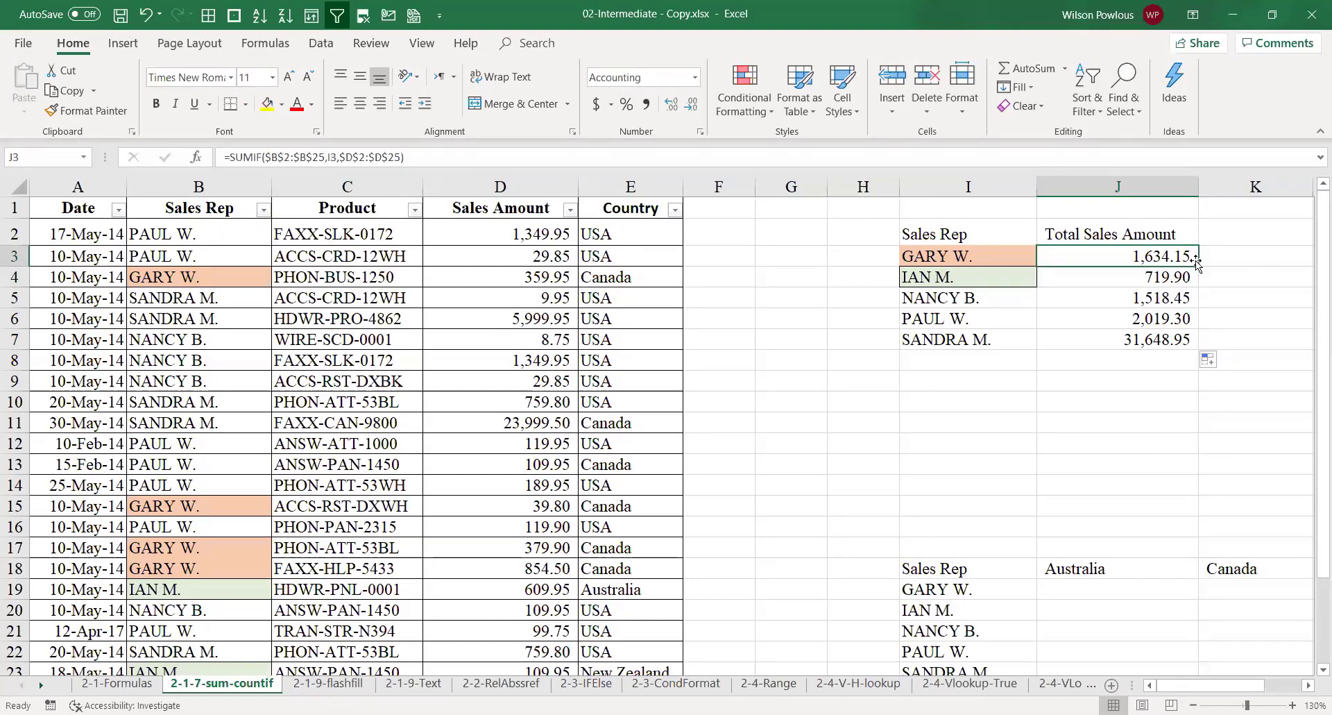
Step: Refill the SUMIF formula from J3 to J7 and compare the sum of these totals with the Sales Amount subtotal in D27
{"action": "left_click_drag", "start_coordinate": [1201, 265], "coordinate": [1202, 345]}
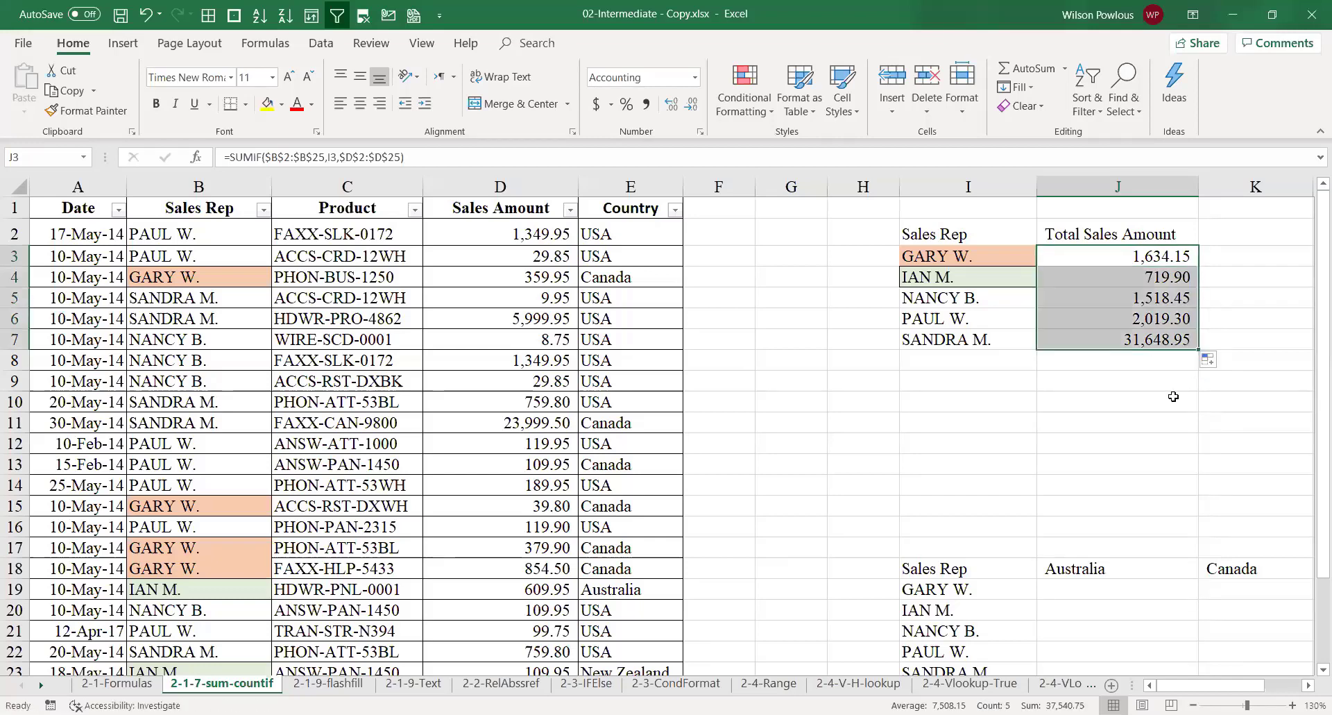
{"action": "left_click", "coordinate": [1150, 417]}
{"action": "left_click_drag", "start_coordinate": [1165, 256], "coordinate": [1156, 340]}
{"action": "scroll", "coordinate": [506, 458], "scroll_direction": "down", "scroll_amount": 4}
{"action": "left_click", "coordinate": [508, 498]}
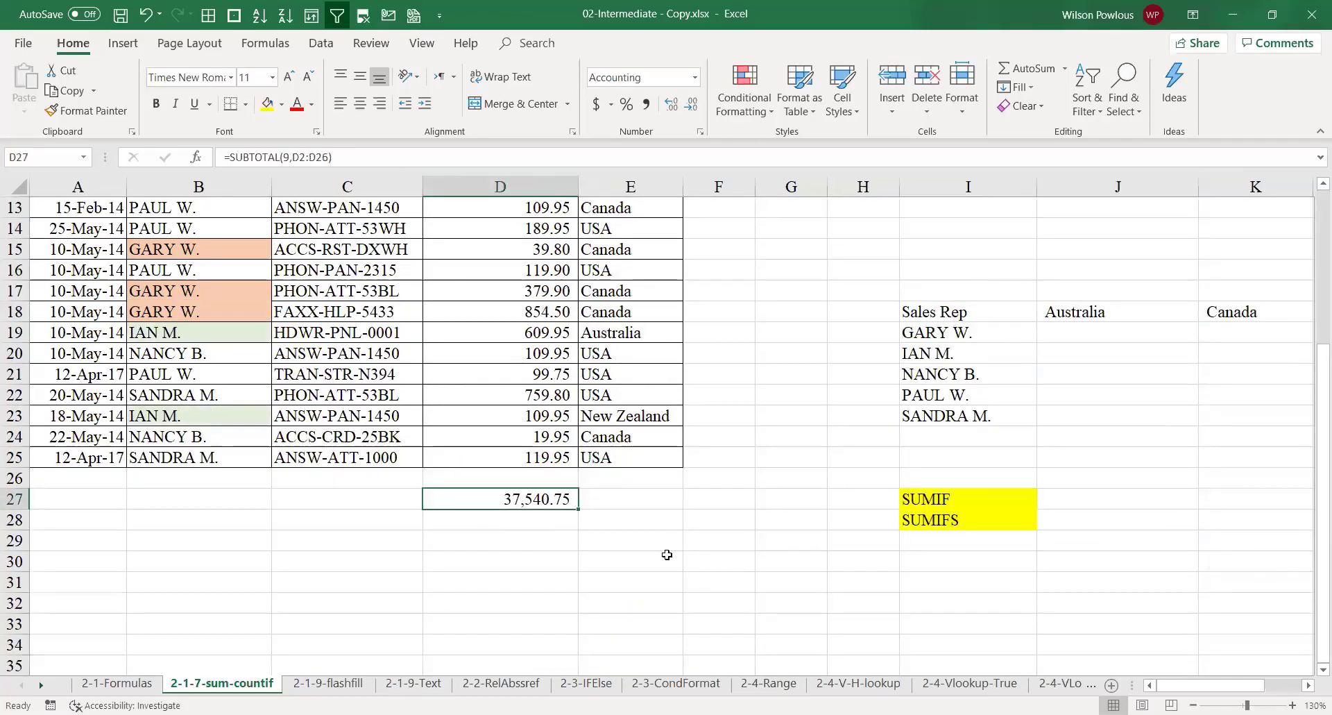
{"action": "scroll", "coordinate": [724, 555], "scroll_direction": "up", "scroll_amount": 3}
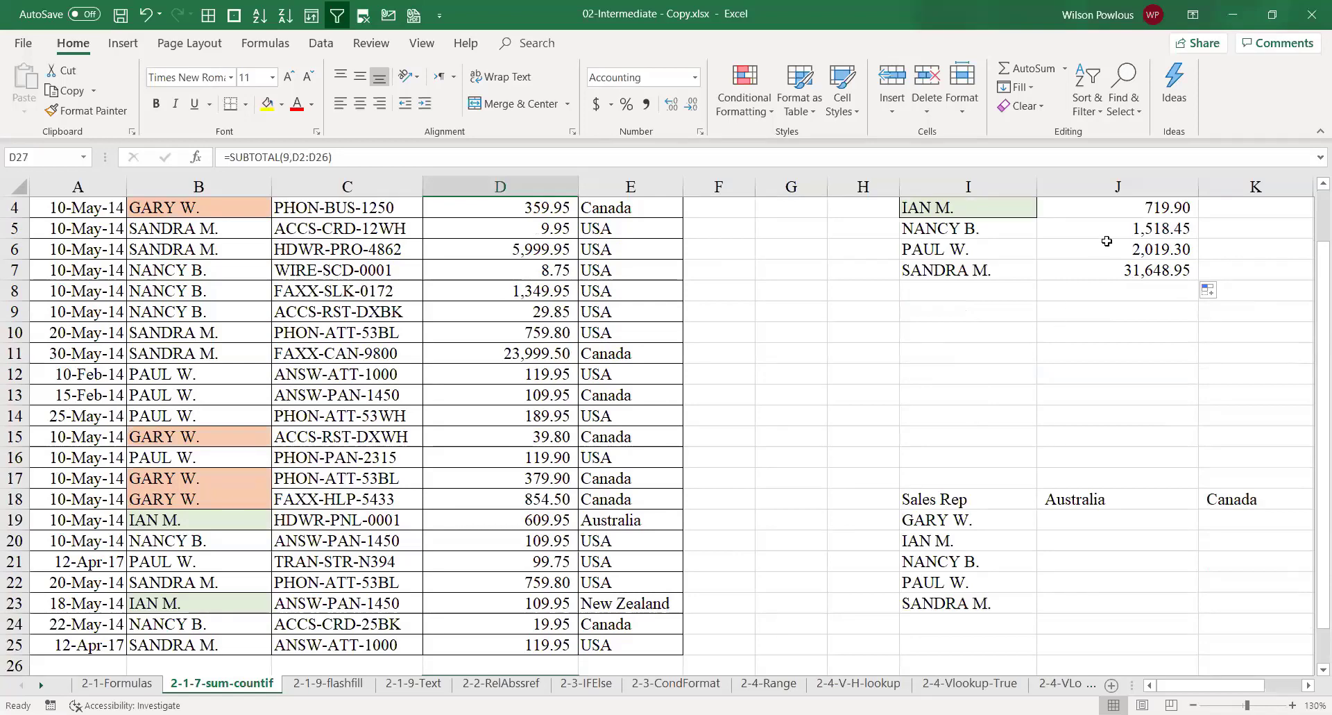
{"action": "scroll", "coordinate": [1103, 497], "scroll_direction": "up", "scroll_amount": 1}
{"action": "scroll", "coordinate": [1154, 654], "scroll_direction": "down", "scroll_amount": 2}
{"action": "scroll", "coordinate": [1215, 604], "scroll_direction": "up", "scroll_amount": 2}
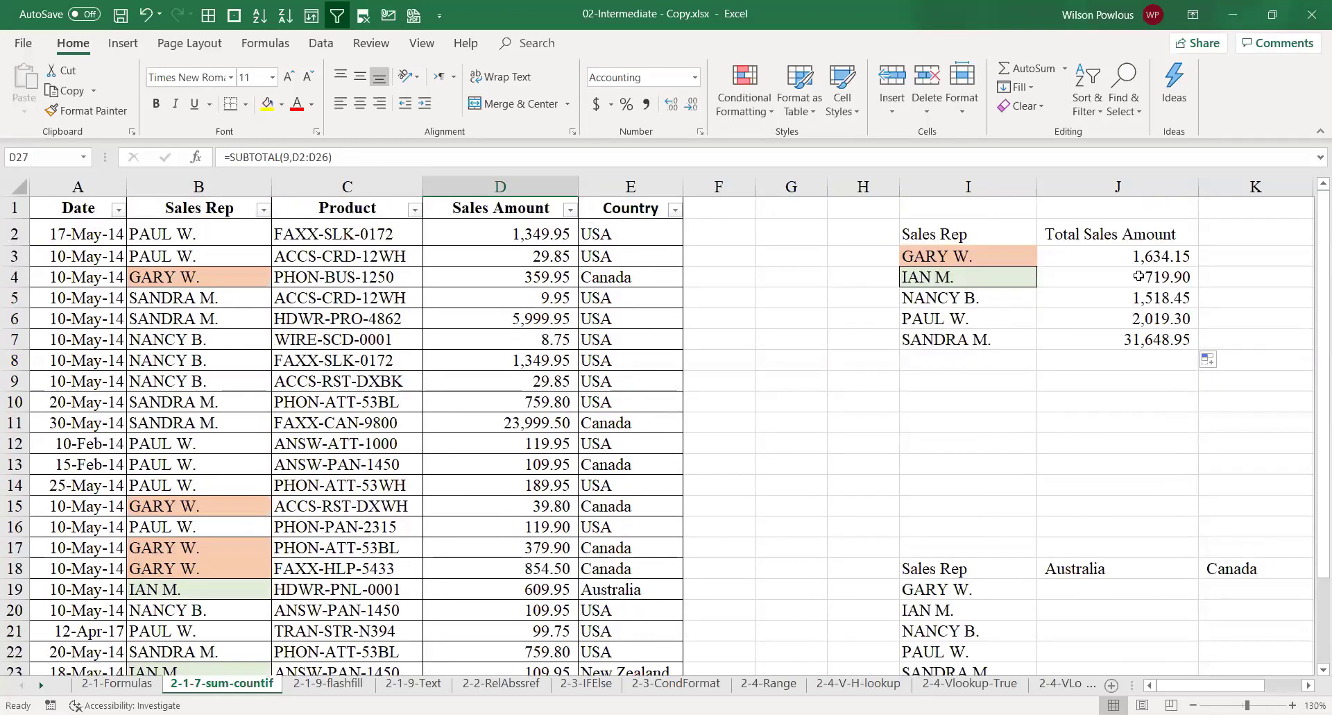
Step: Review the single criterion in I3 and its SUMIF formula in J3 alongside the Country column of the source data
{"action": "left_click", "coordinate": [1122, 260]}
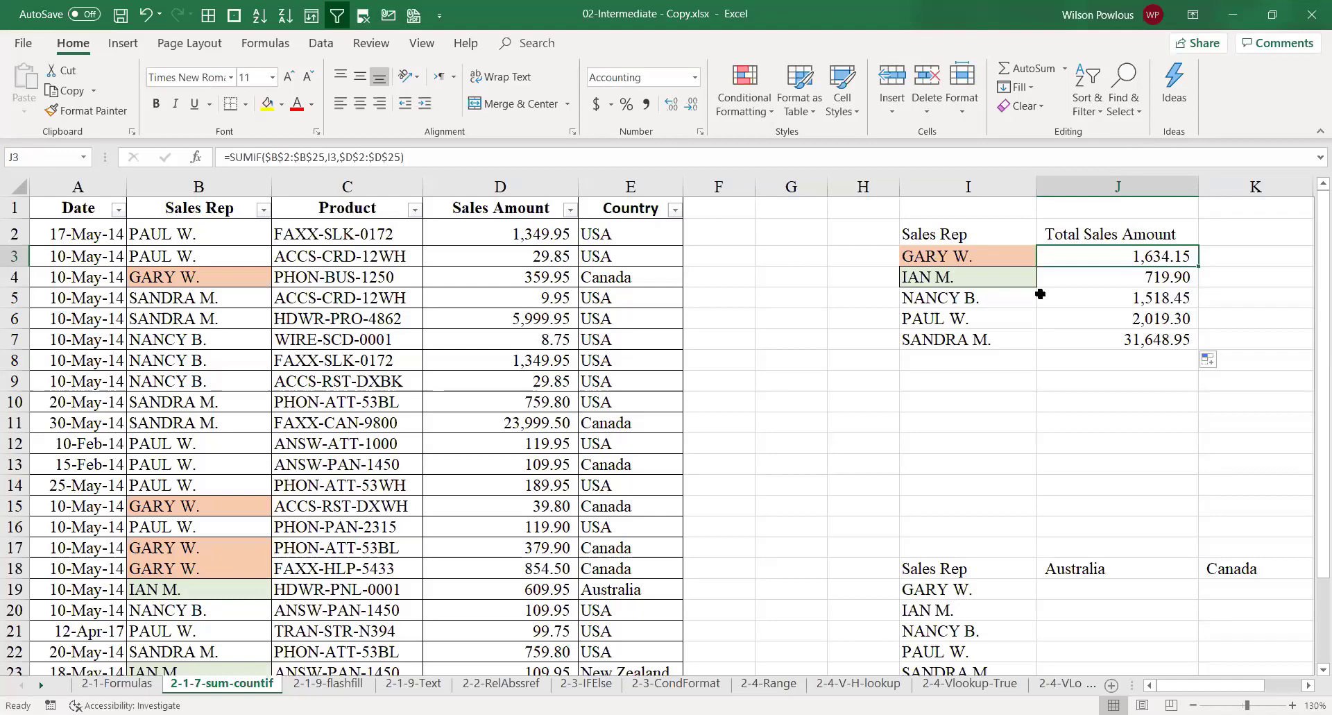
{"action": "left_click", "coordinate": [1017, 256]}
{"action": "left_click", "coordinate": [1046, 261]}
{"action": "left_click", "coordinate": [957, 258]}
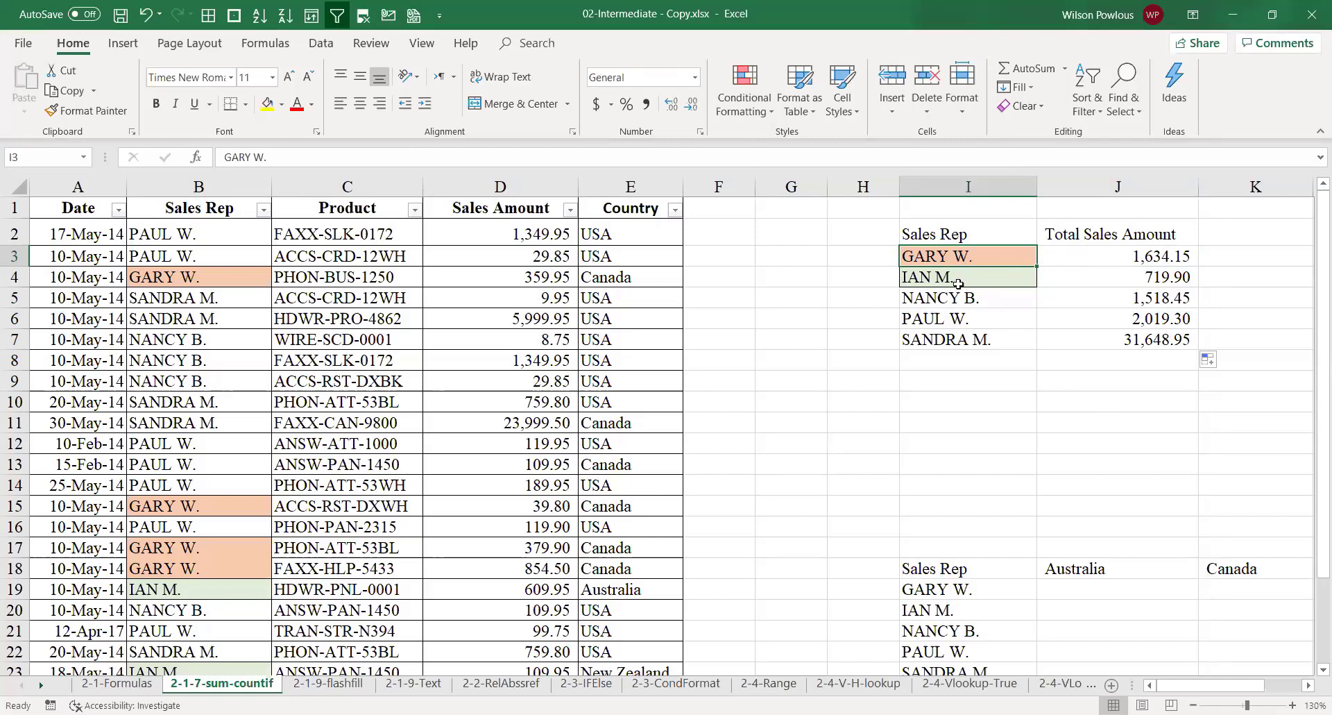
{"action": "left_click", "coordinate": [1106, 256]}
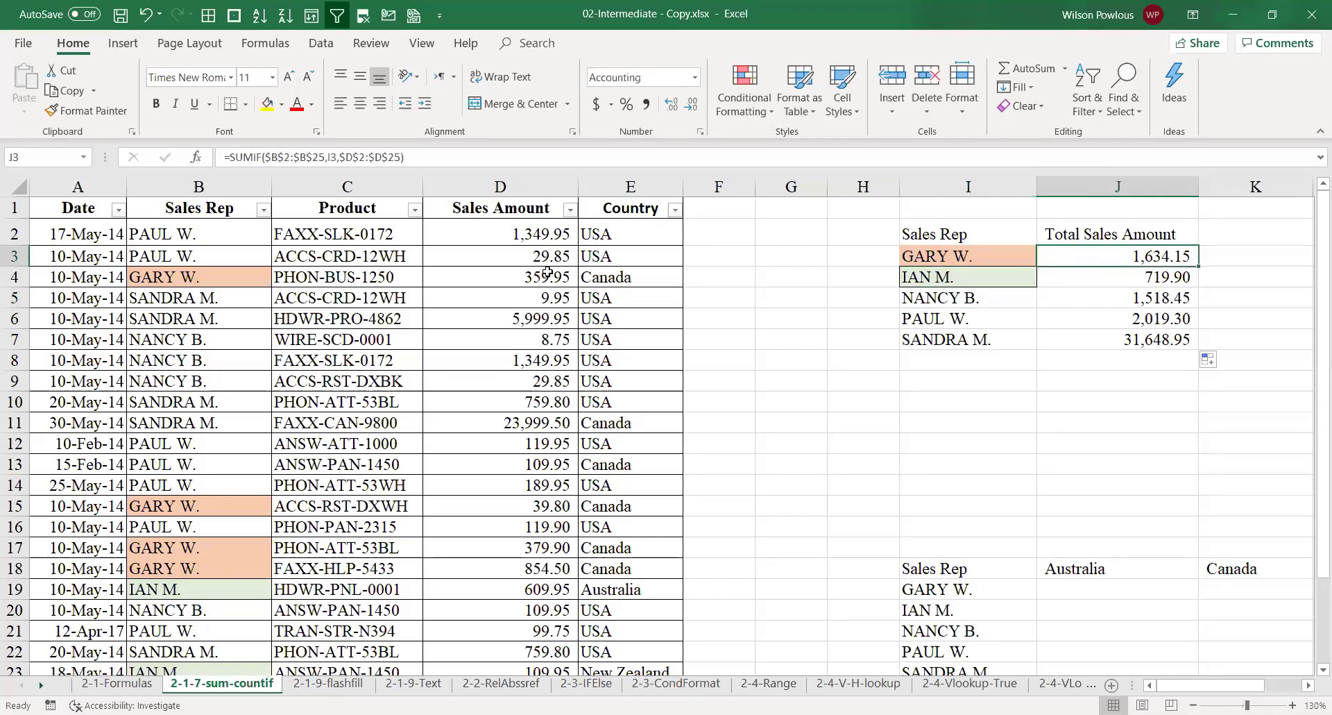
{"action": "left_click", "coordinate": [624, 237]}
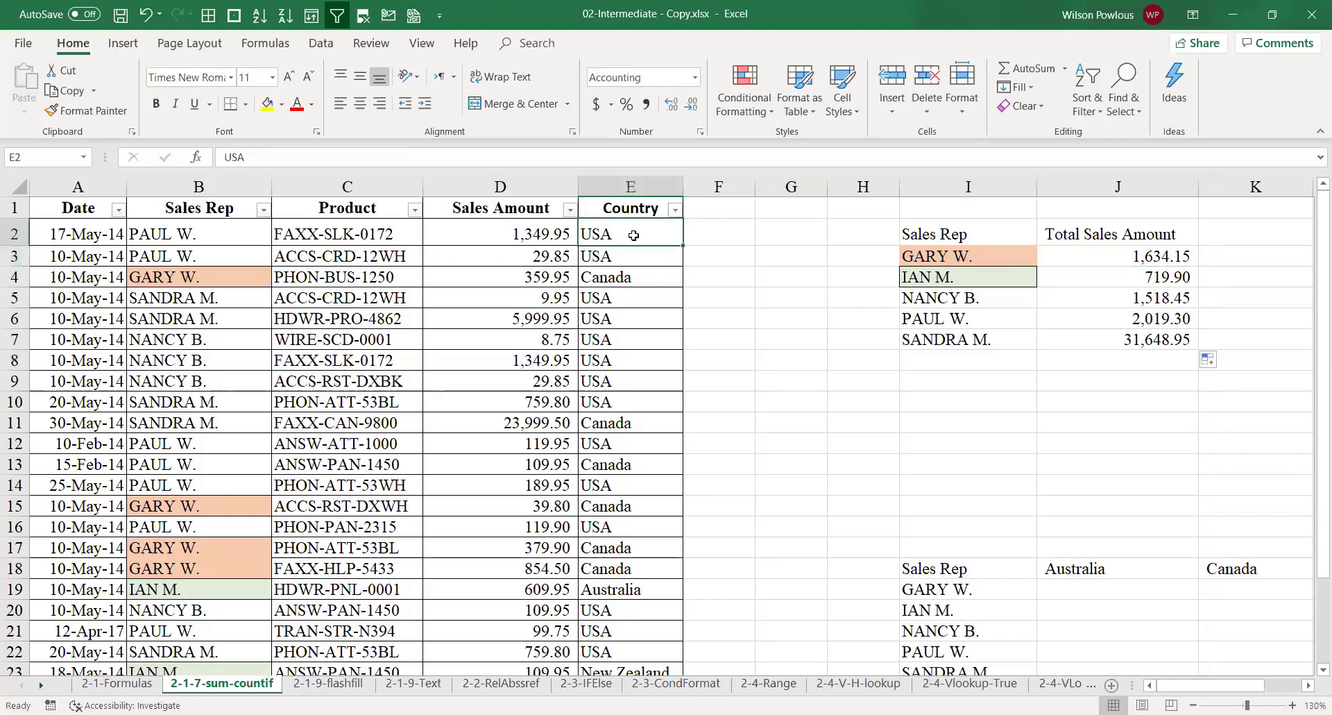
{"action": "left_click", "coordinate": [967, 257]}
{"action": "left_click", "coordinate": [1145, 256]}
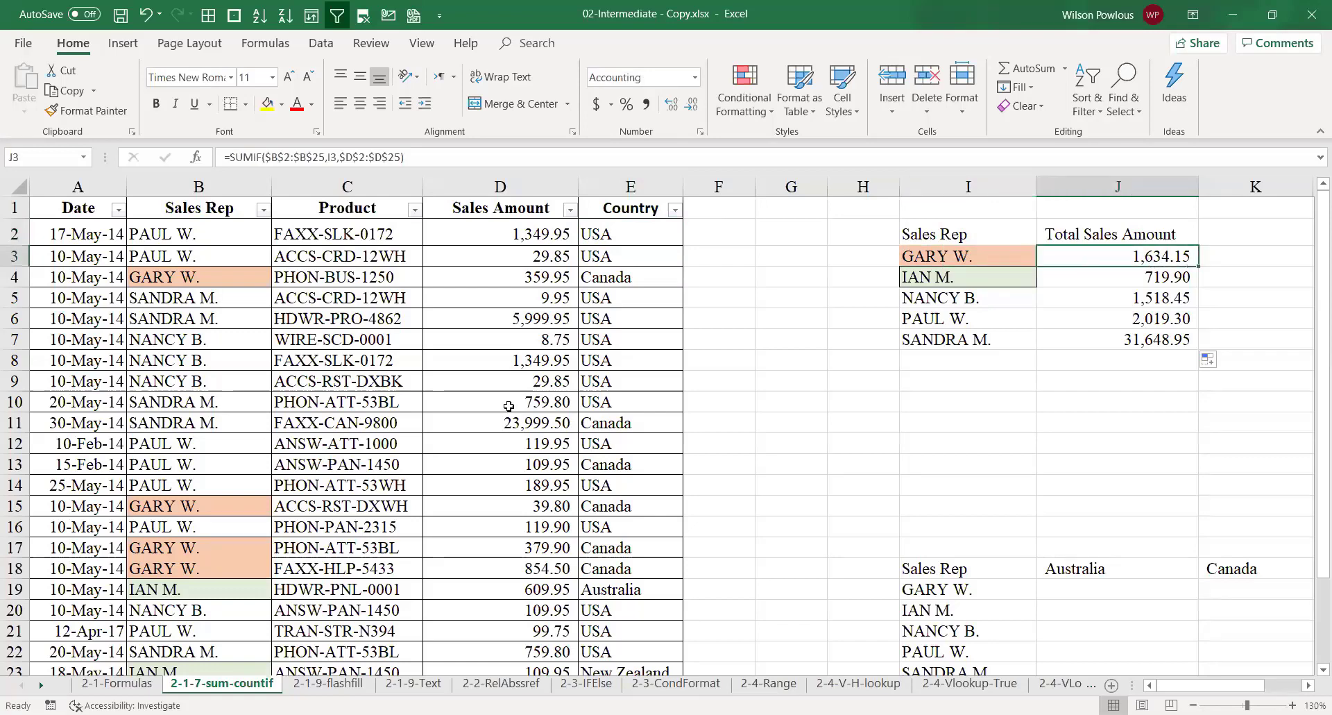
Step: Review the Country entries of the first sales rep's orange rows and the per-country summary table starting at I18
{"action": "scroll", "coordinate": [509, 406], "scroll_direction": "down", "scroll_amount": 1}
{"action": "scroll", "coordinate": [231, 391], "scroll_direction": "up", "scroll_amount": 1}
{"action": "left_click_drag", "start_coordinate": [230, 277], "coordinate": [611, 278]}
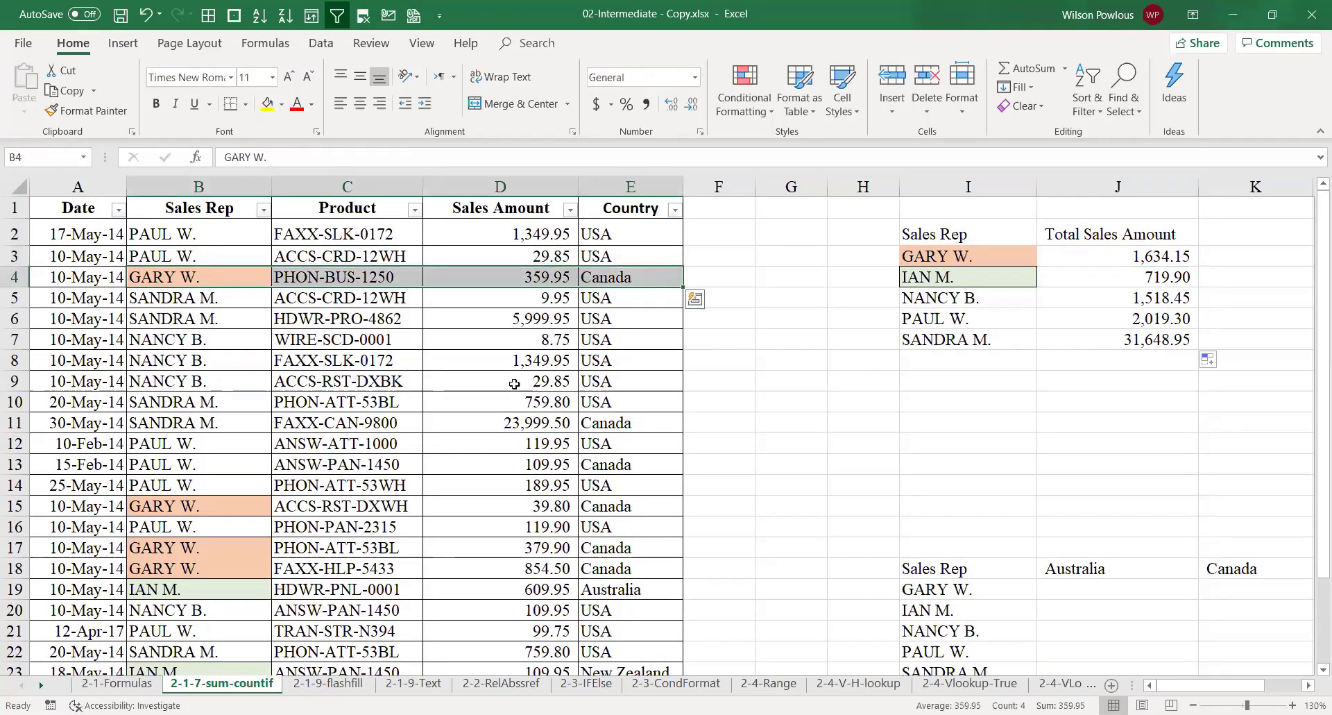
{"action": "left_click", "coordinate": [635, 503]}
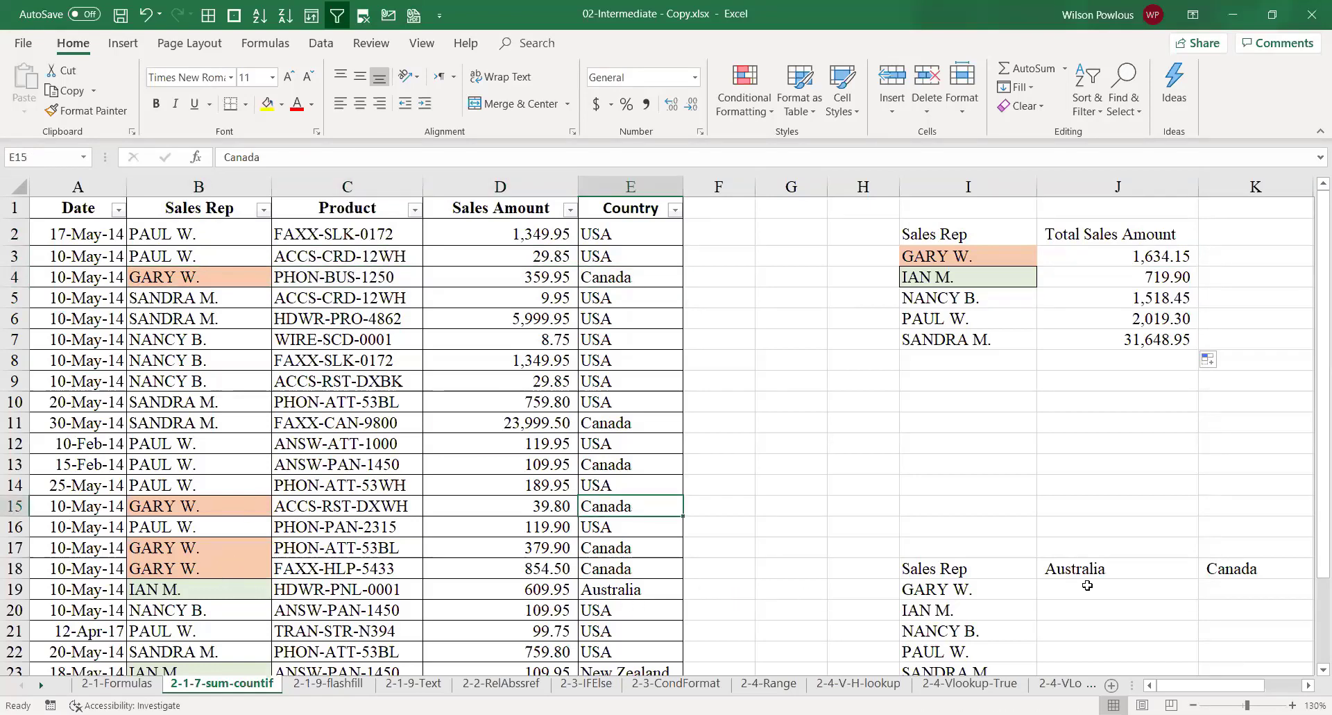
{"action": "scroll", "coordinate": [1088, 585], "scroll_direction": "down", "scroll_amount": 2}
{"action": "scroll", "coordinate": [1095, 592], "scroll_direction": "up", "scroll_amount": 2}
Step: Change the country in E17 to USA
{"action": "left_click", "coordinate": [603, 549]}
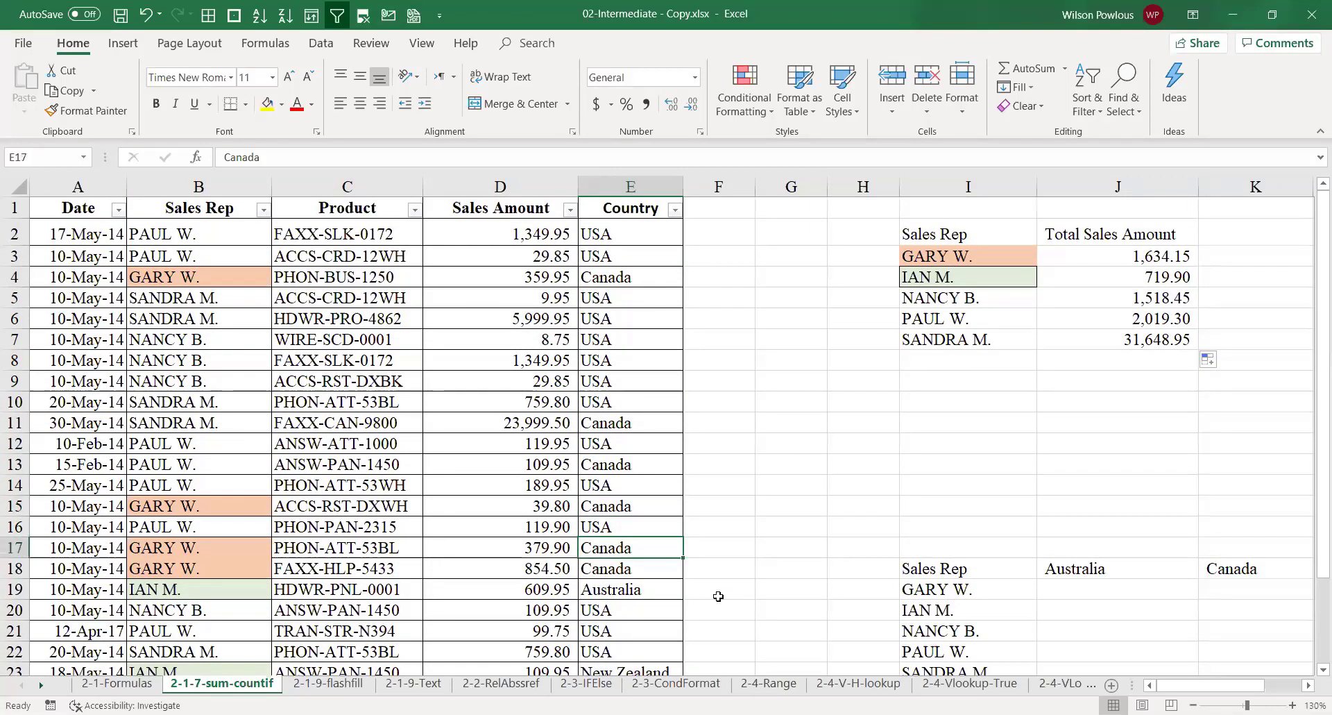
{"action": "type", "text": "US"}
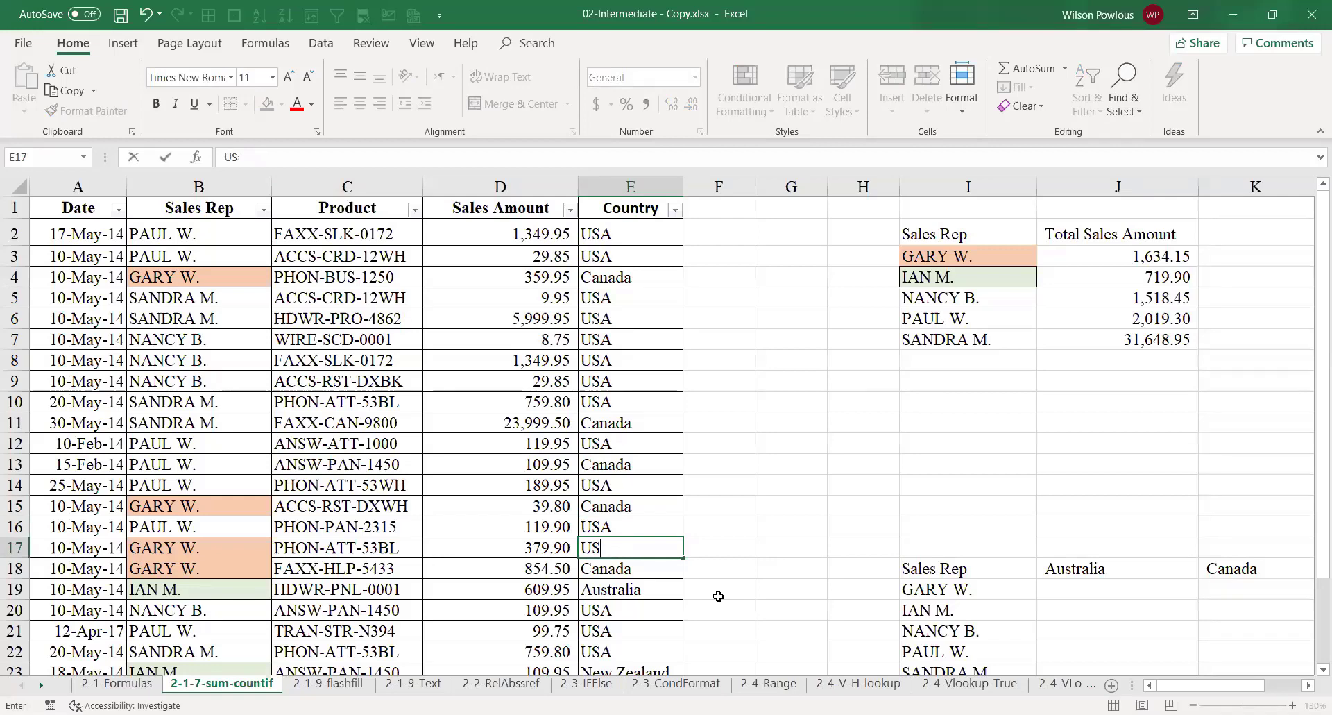
{"action": "type", "text": "aA"}
{"action": "key", "text": "Return"}
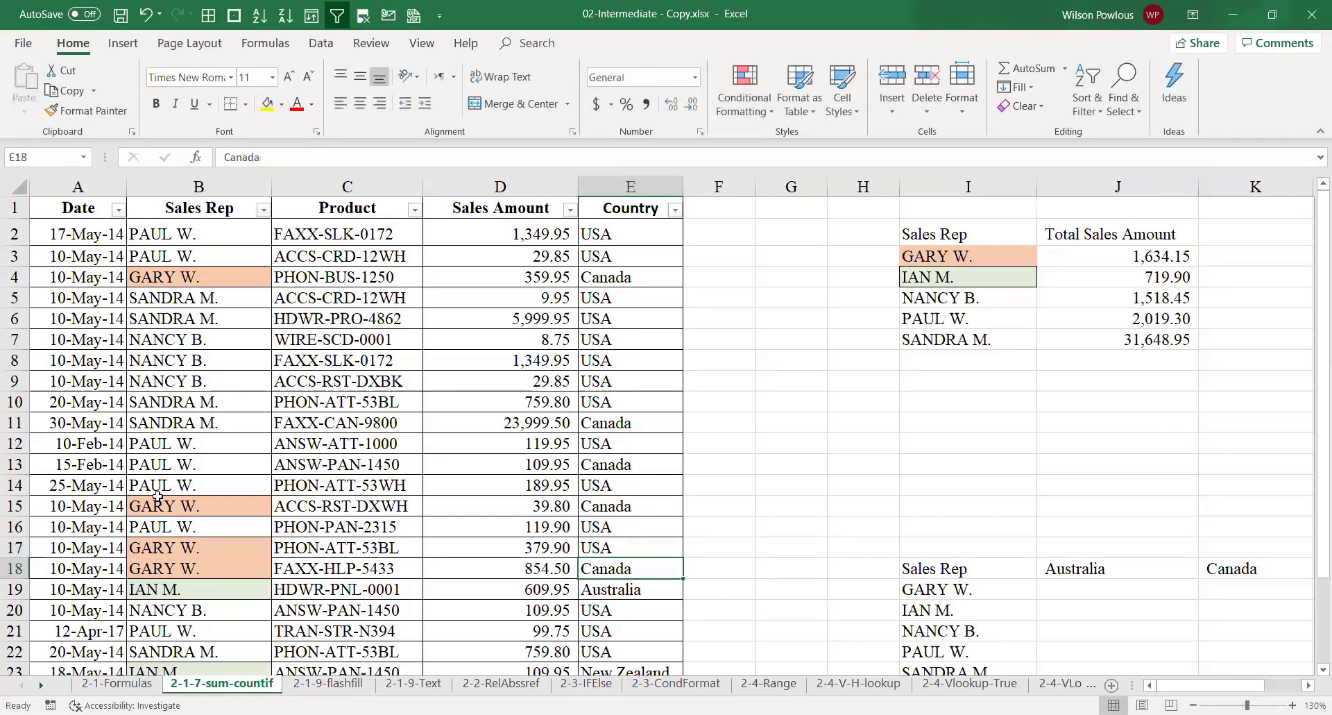
Step: Compare the first sales rep's Canada sales amounts in D4, D15 and D18 with the USA amount in D17
{"action": "left_click", "coordinate": [184, 272]}
{"action": "left_click", "coordinate": [547, 278]}
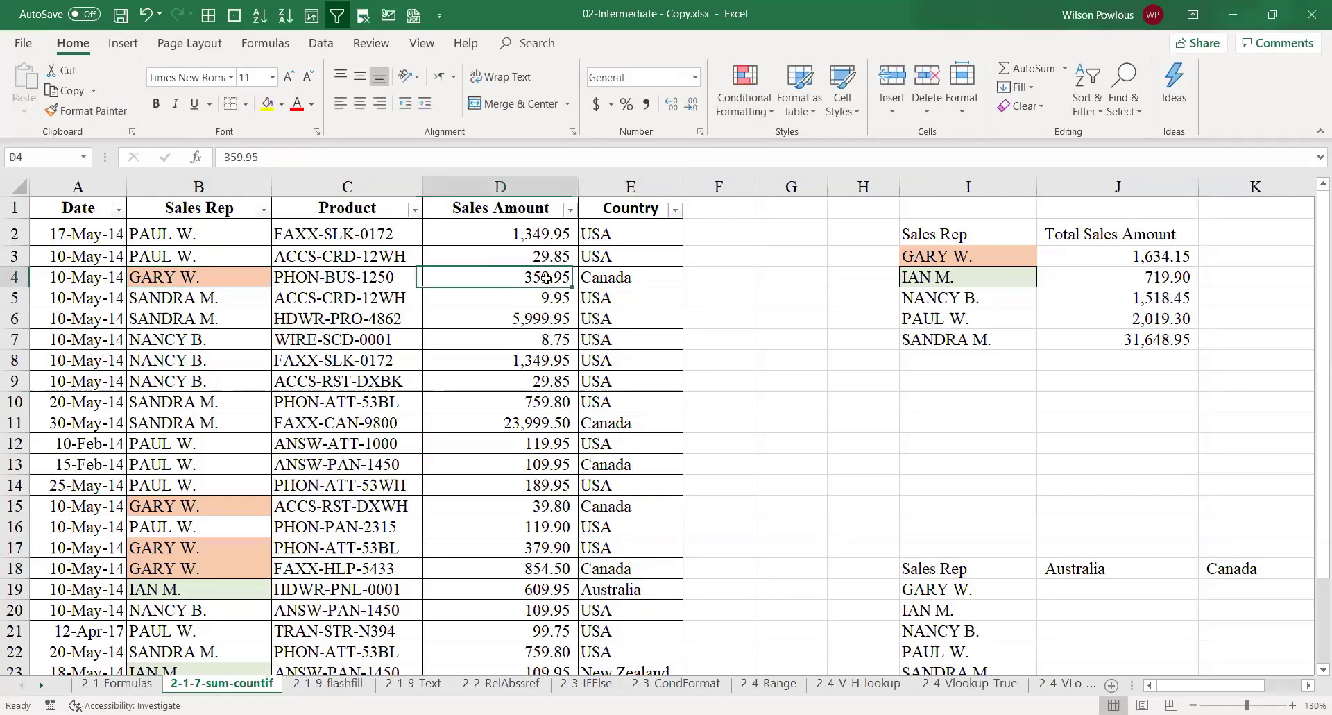
{"action": "left_click", "coordinate": [542, 506], "text": "ctrl"}
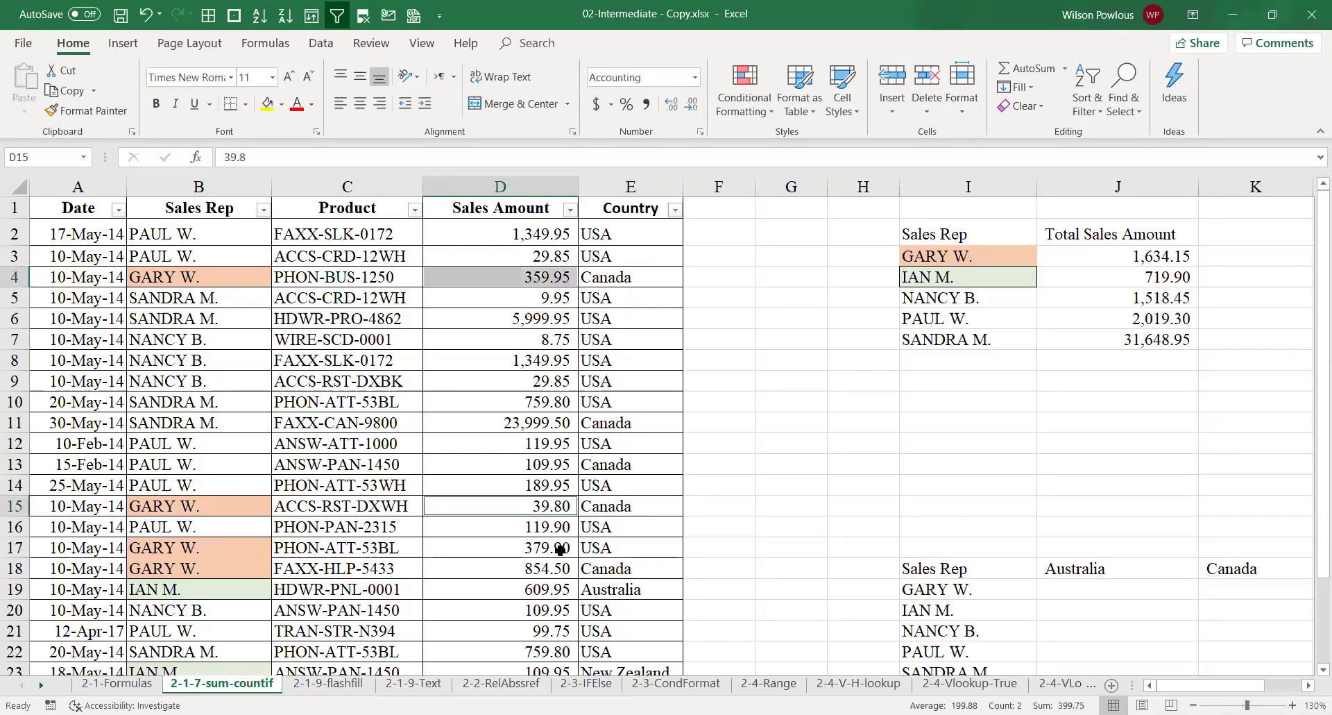
{"action": "left_click", "coordinate": [532, 568], "text": "ctrl"}
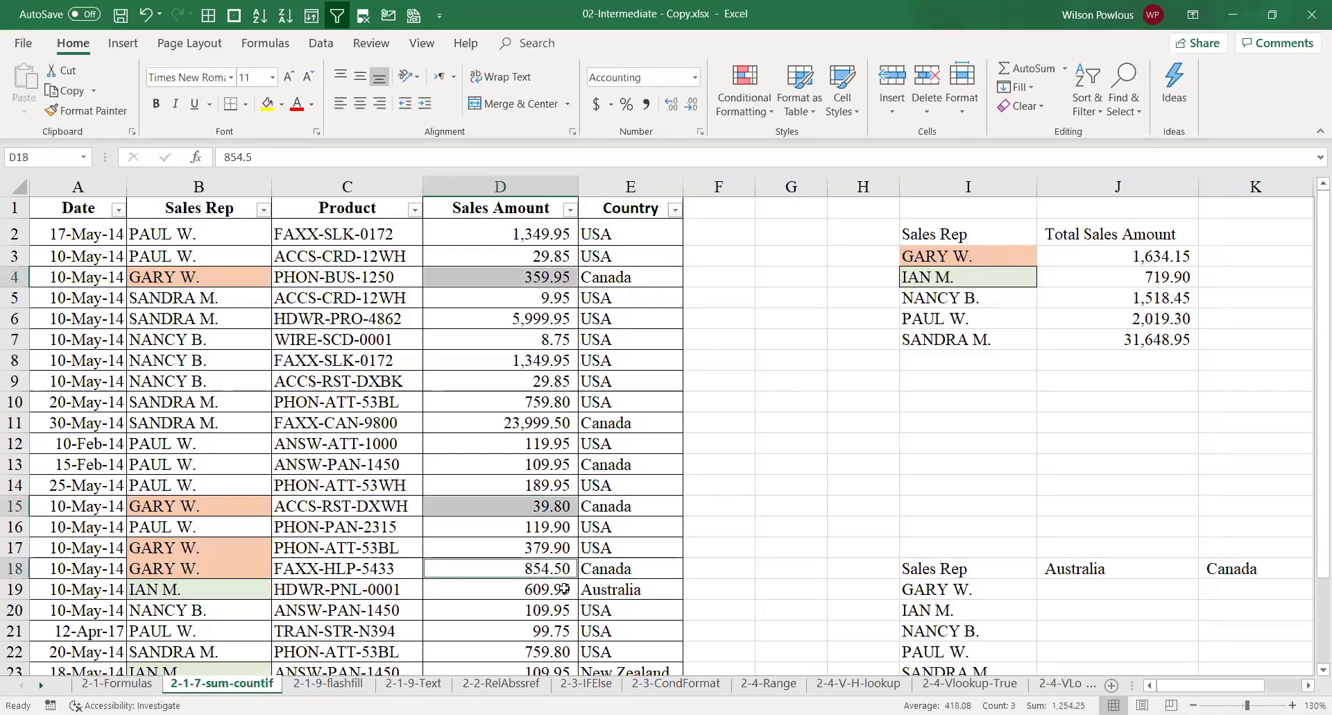
{"action": "left_click", "coordinate": [546, 548]}
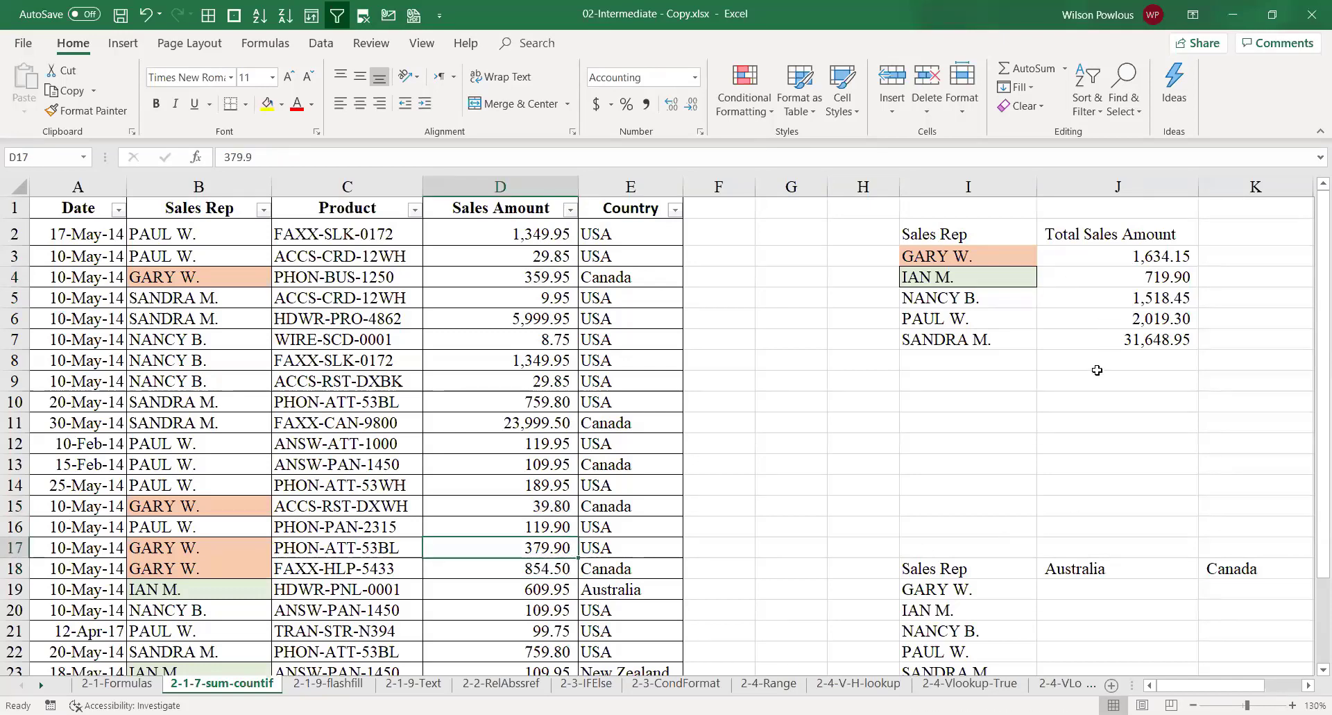
Step: Narrow the empty columns F to H so the per-country summary table sits closer to the source data
{"action": "scroll", "coordinate": [1011, 556], "scroll_direction": "down", "scroll_amount": 2}
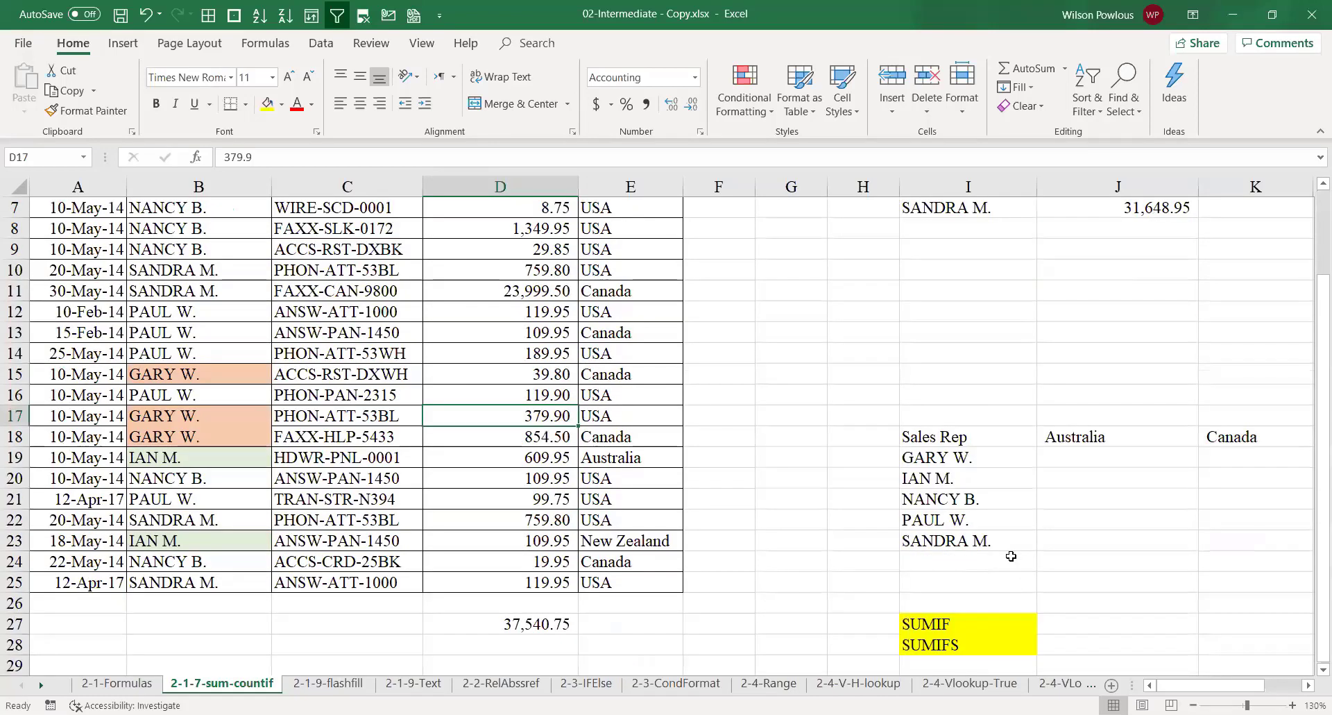
{"action": "left_click_drag", "start_coordinate": [941, 431], "coordinate": [1242, 543]}
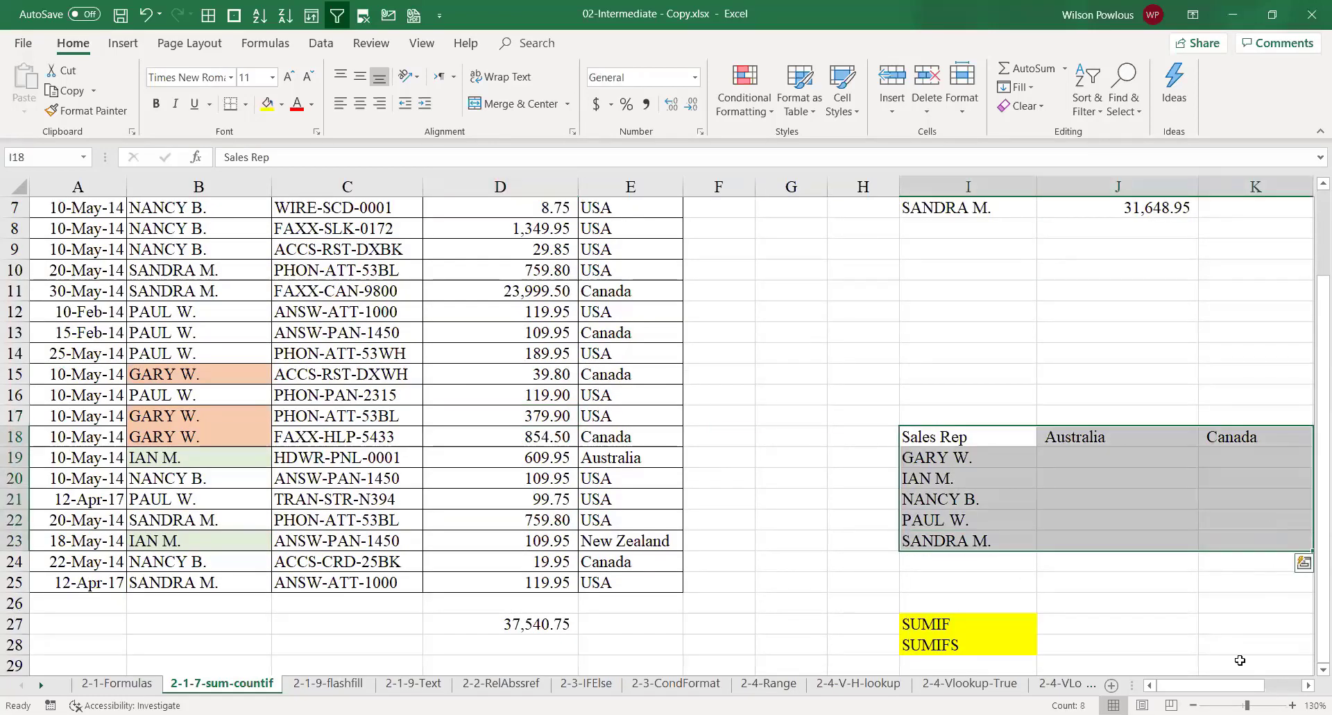
{"action": "left_click", "coordinate": [1308, 687]}
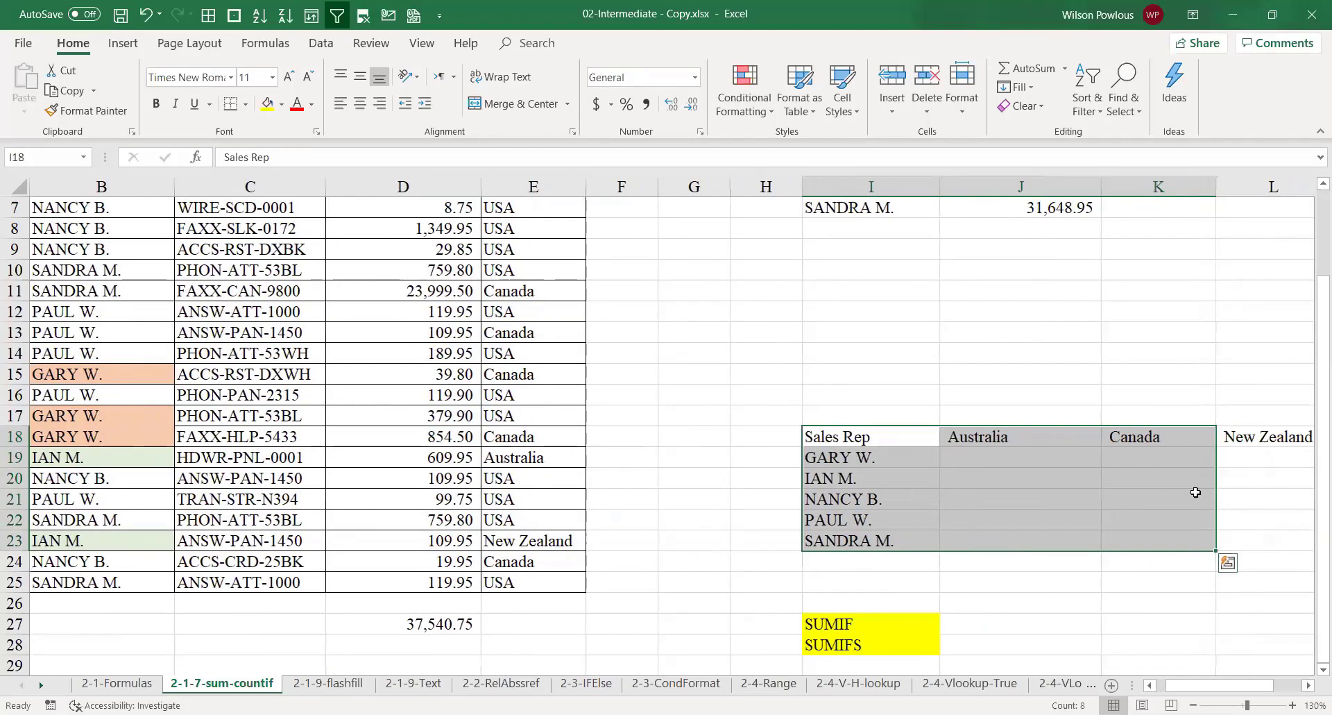
{"action": "key", "text": "ctrl+z"}
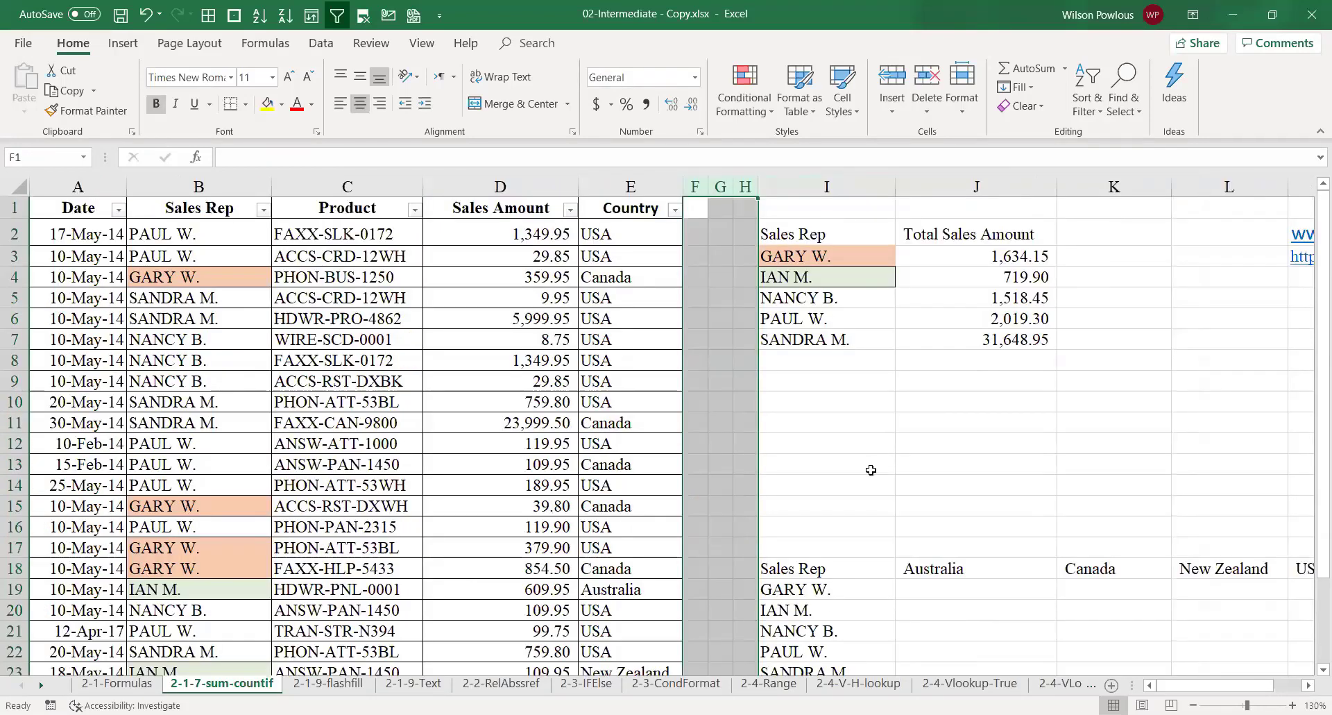
Step: Compare the SUMIF formula in J3 and its rep criterion in I3 with the empty per-country cell J19
{"action": "scroll", "coordinate": [876, 447], "scroll_direction": "down", "scroll_amount": 3}
{"action": "left_click", "coordinate": [937, 399]}
{"action": "scroll", "coordinate": [953, 420], "scroll_direction": "up", "scroll_amount": 3}
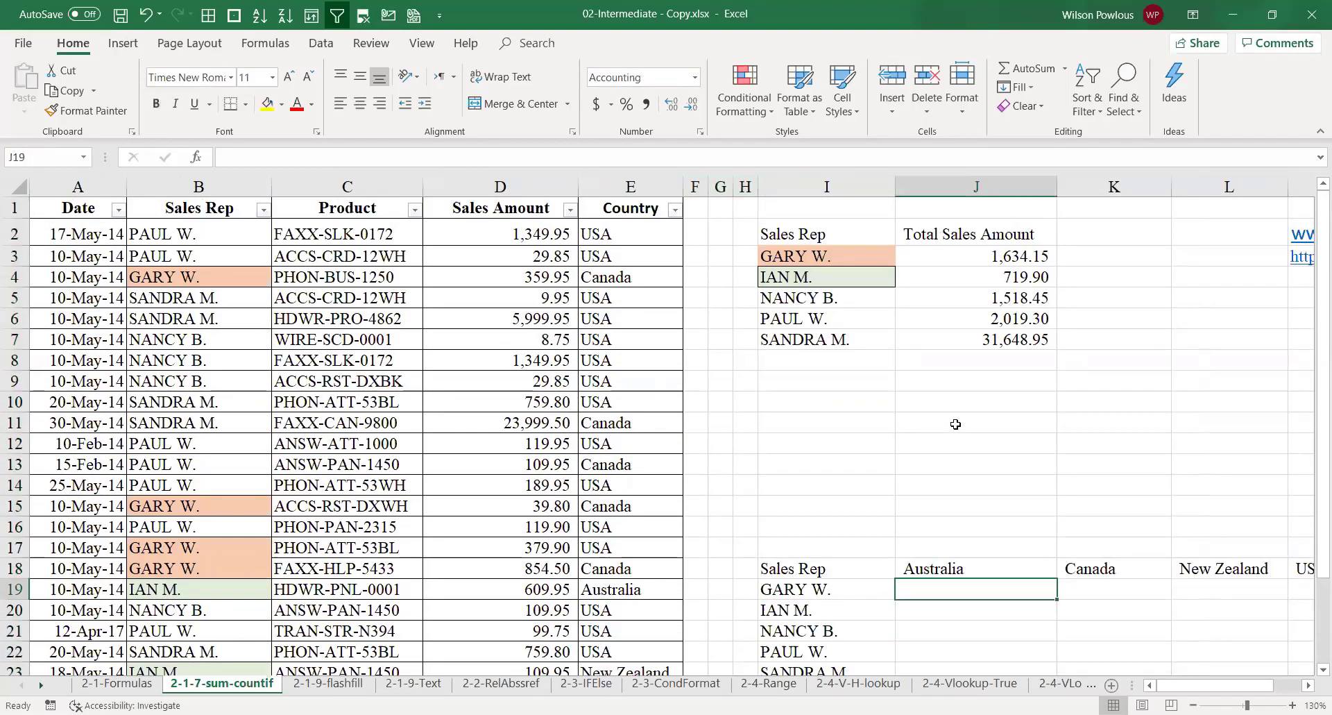
{"action": "left_click", "coordinate": [961, 253]}
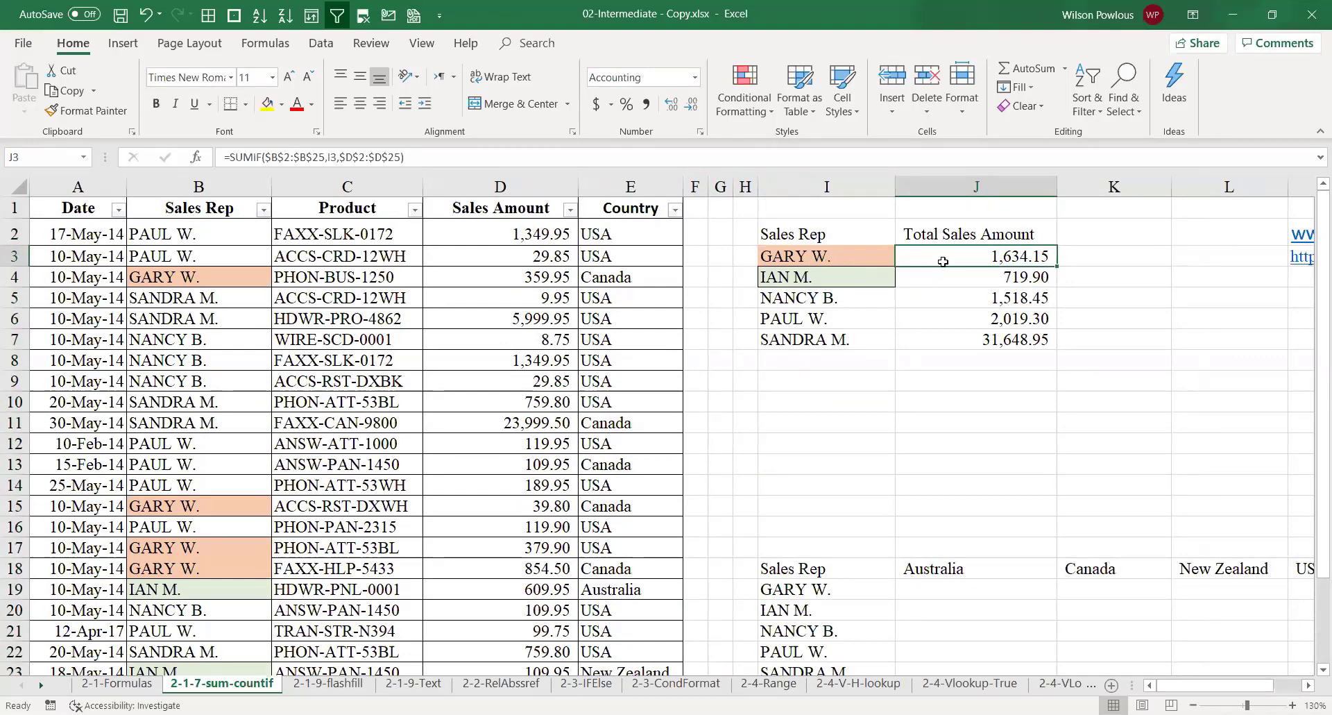
{"action": "left_click", "coordinate": [831, 264]}
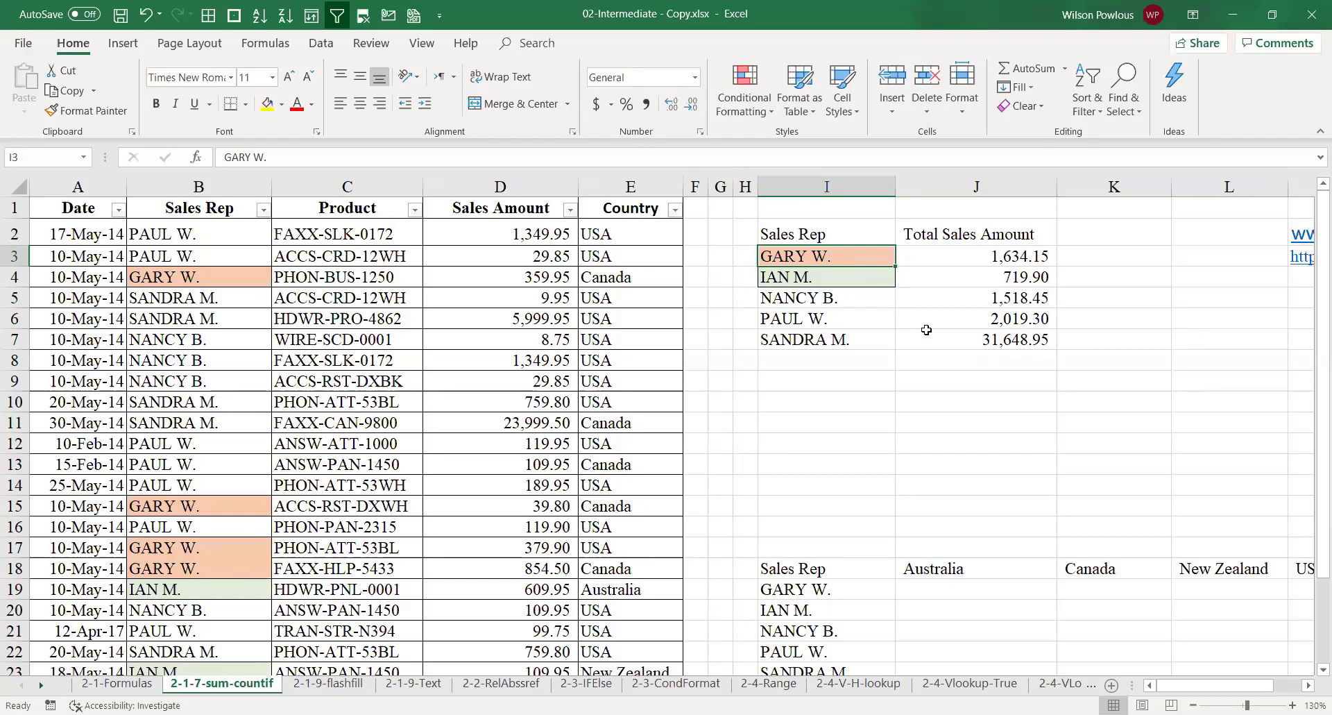
{"action": "key", "text": "alt+Tab"}
{"action": "left_click", "coordinate": [980, 592]}
Step: Review the highlighted SUMIF and SUMIFS labels in I27 and I28 below the per-country summary table
{"action": "scroll", "coordinate": [979, 590], "scroll_direction": "down", "scroll_amount": 1}
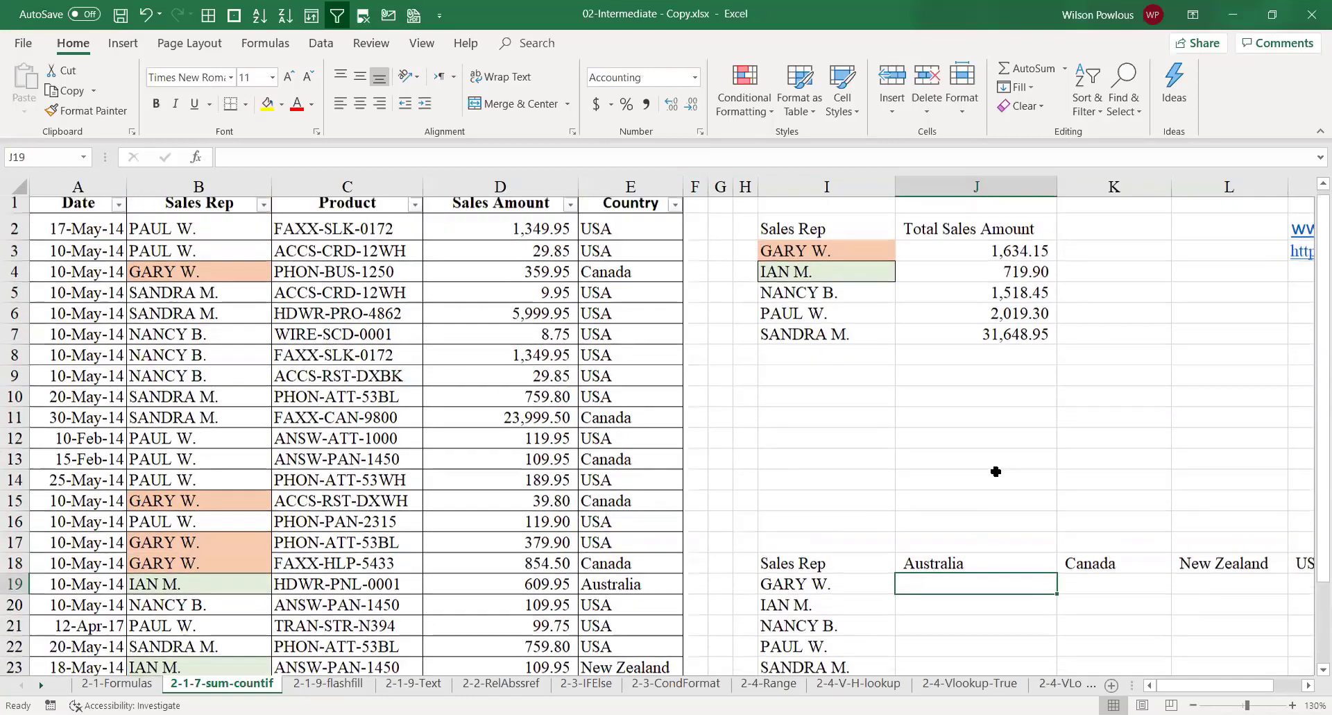
{"action": "scroll", "coordinate": [997, 471], "scroll_direction": "up", "scroll_amount": 1}
{"action": "scroll", "coordinate": [929, 565], "scroll_direction": "down", "scroll_amount": 2}
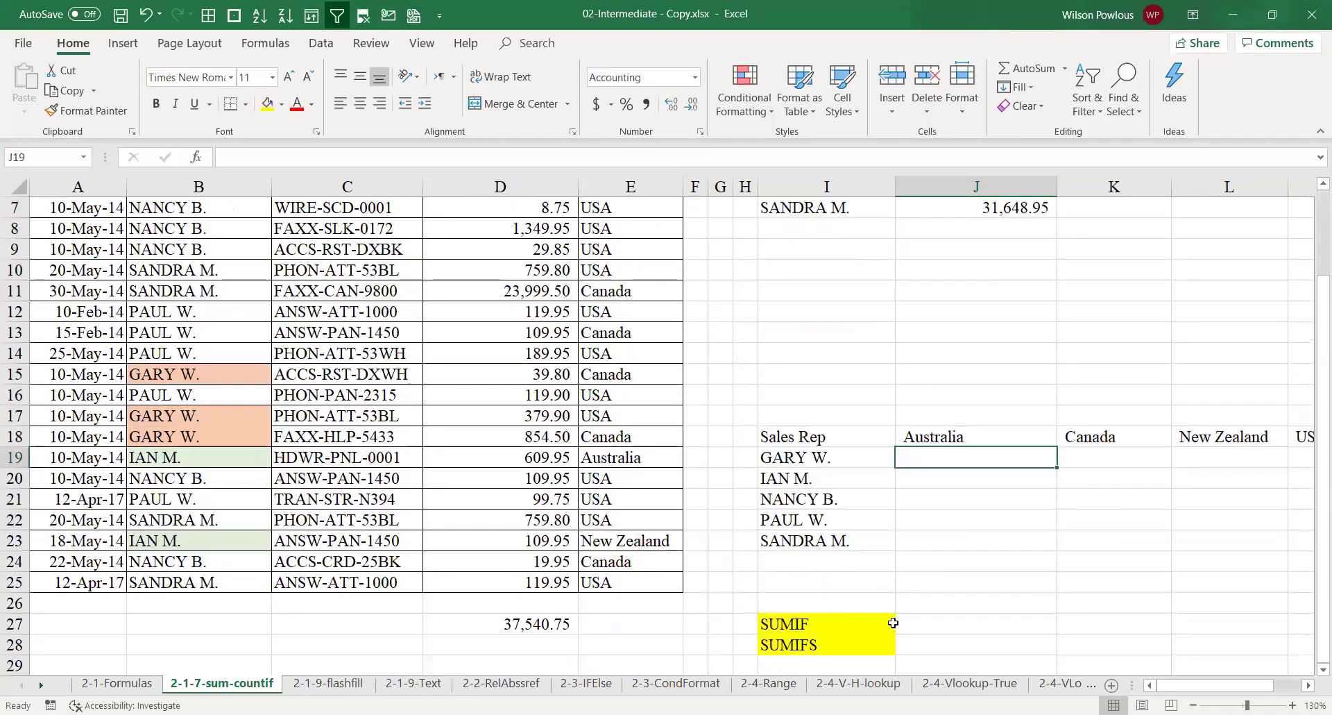
{"action": "left_click", "coordinate": [819, 628]}
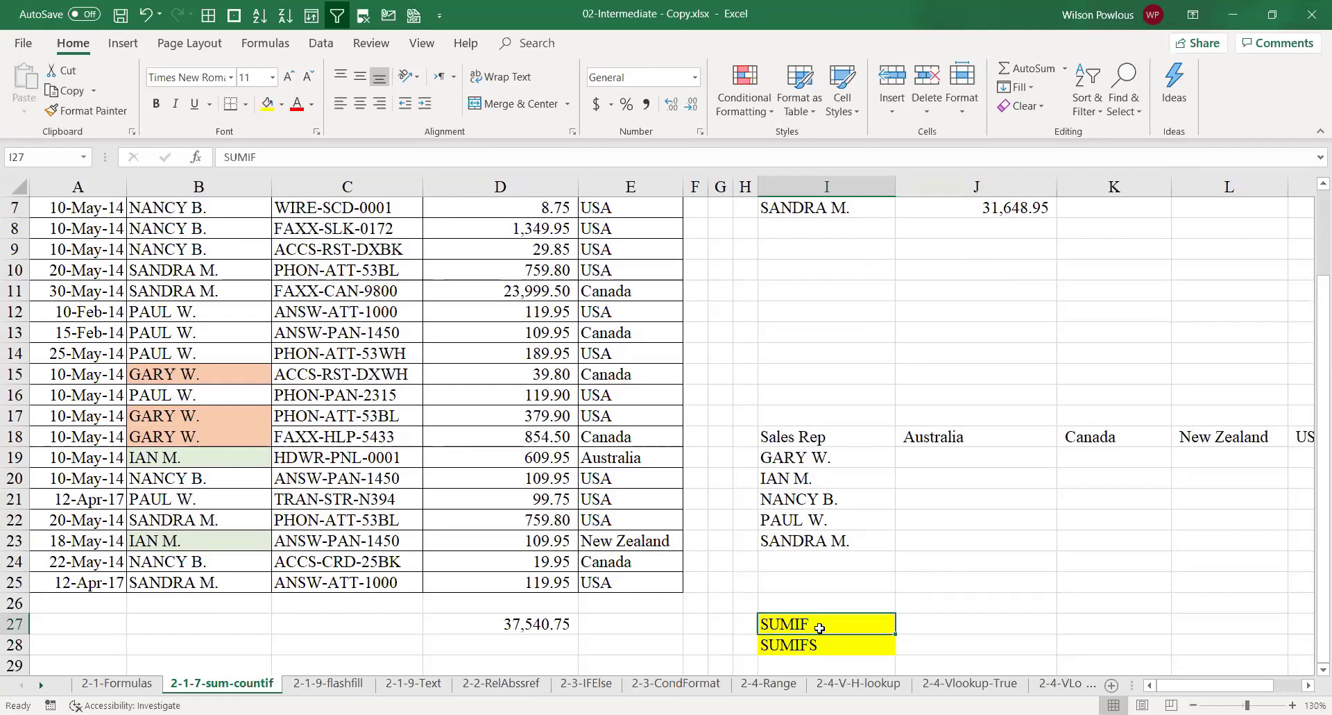
{"action": "left_click", "coordinate": [822, 646]}
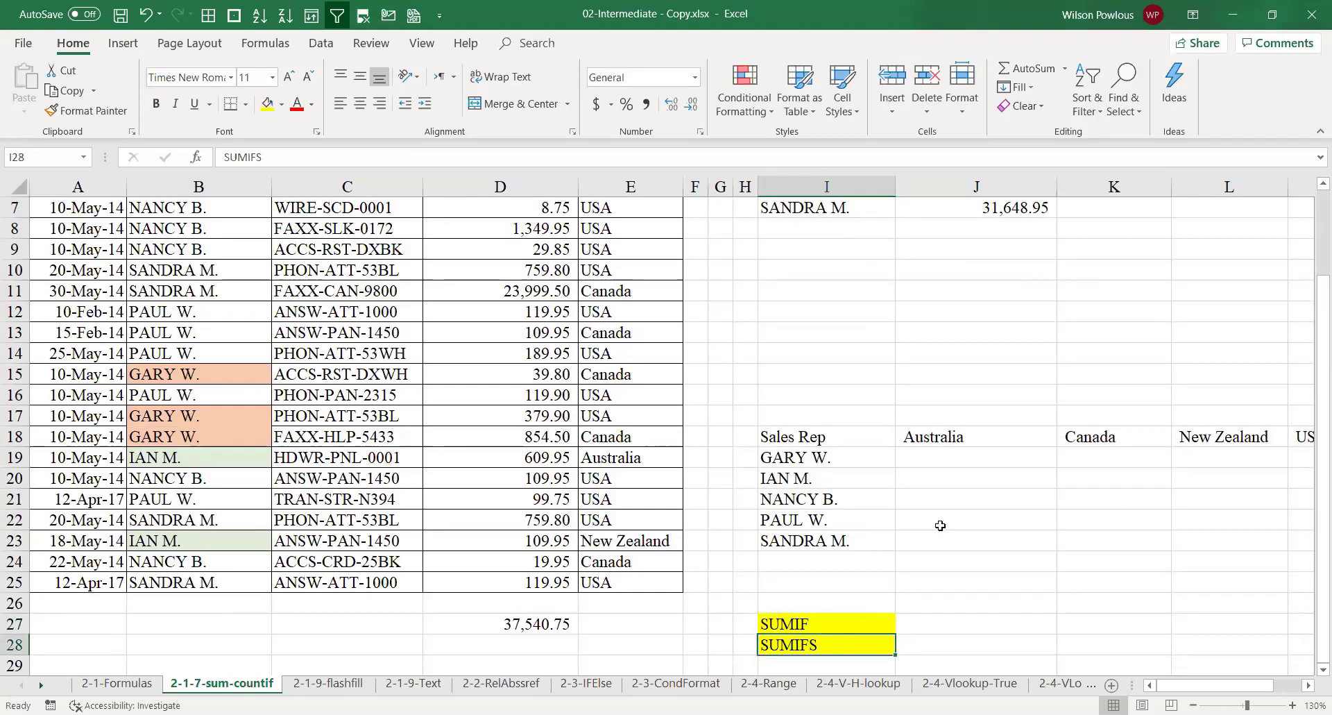
{"action": "left_click", "coordinate": [947, 456]}
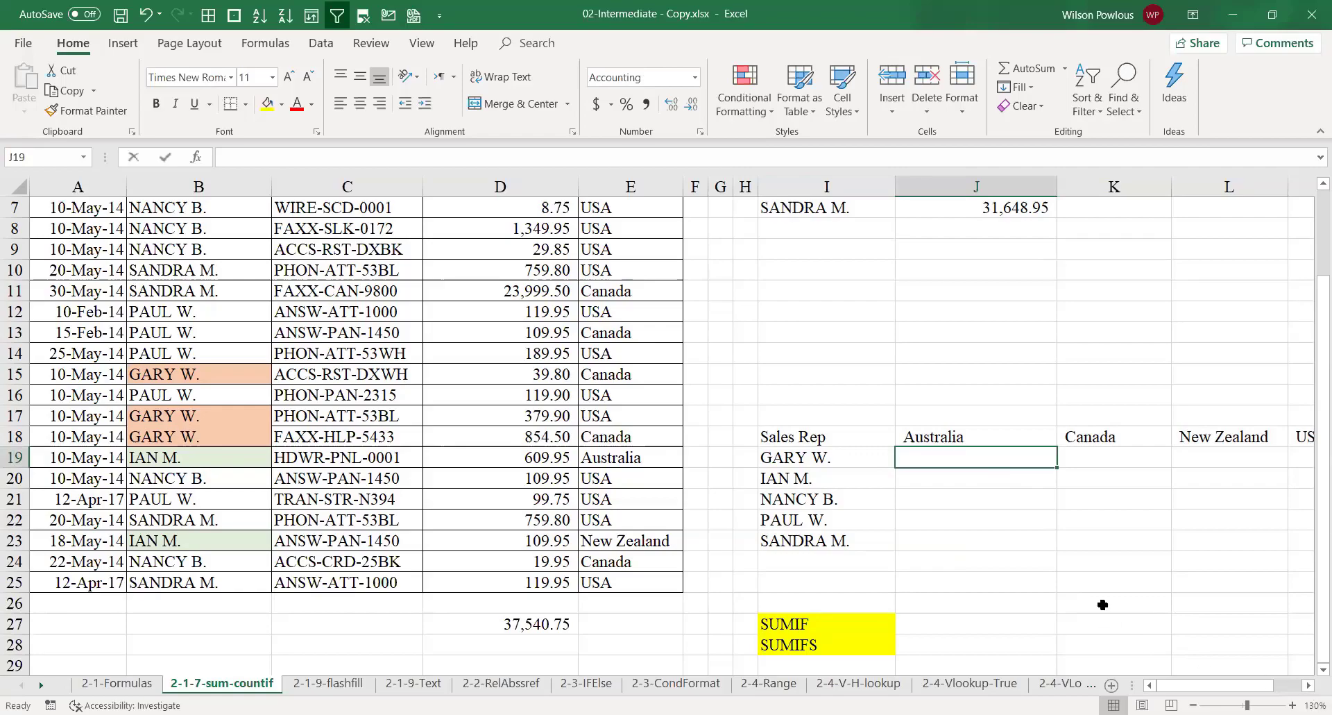
{"action": "type", "text": "="}
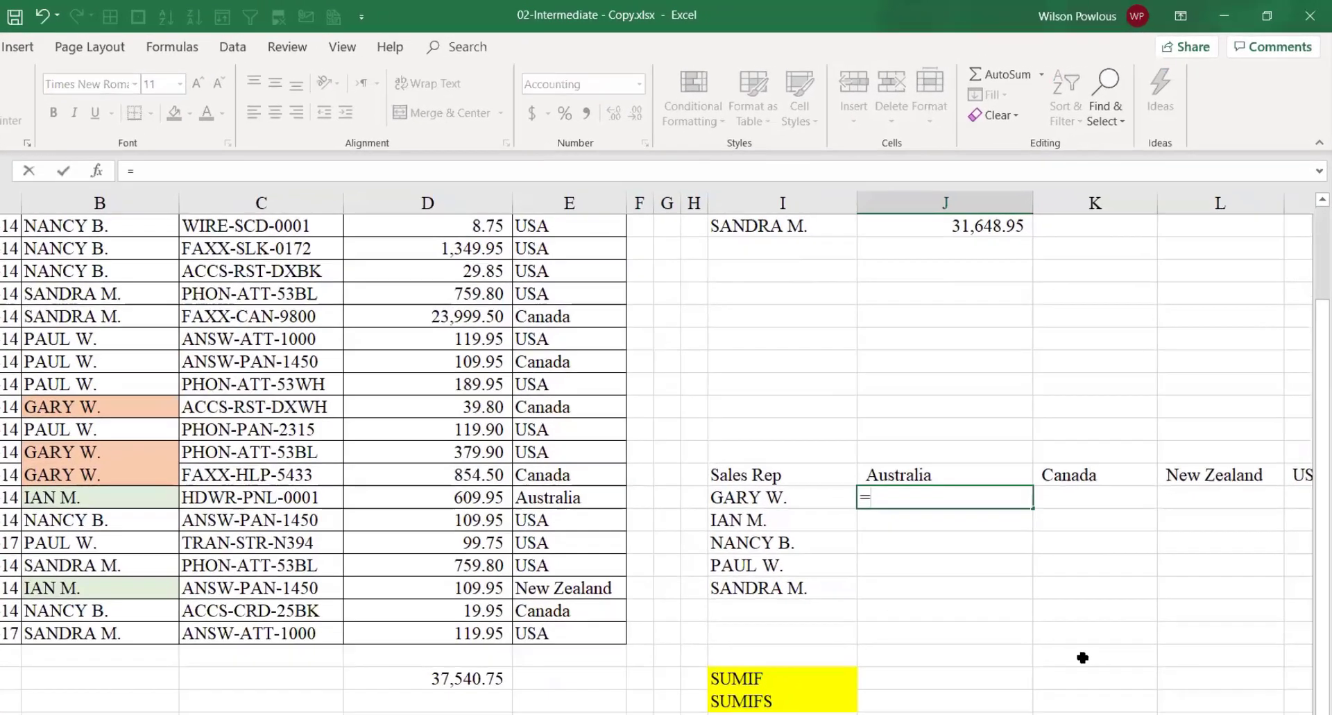
{"action": "type", "text": "sumifs"}
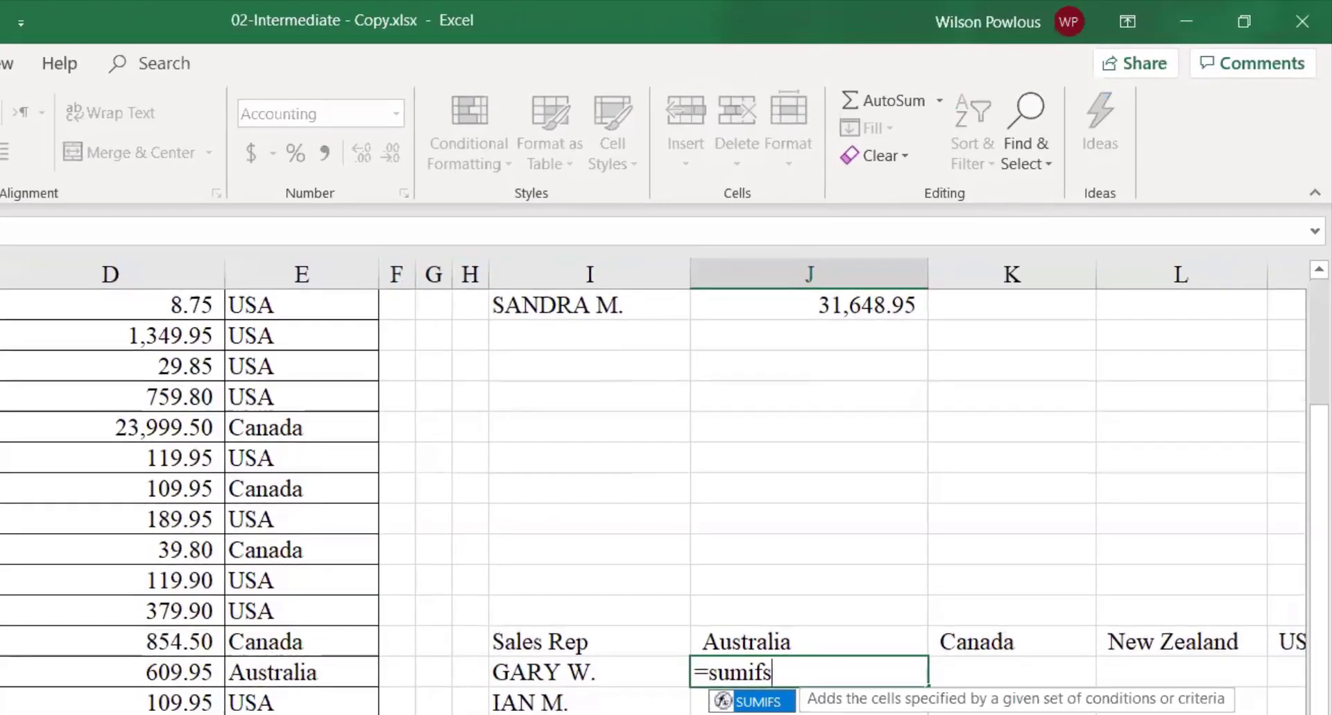
{"action": "key", "text": "Tab"}
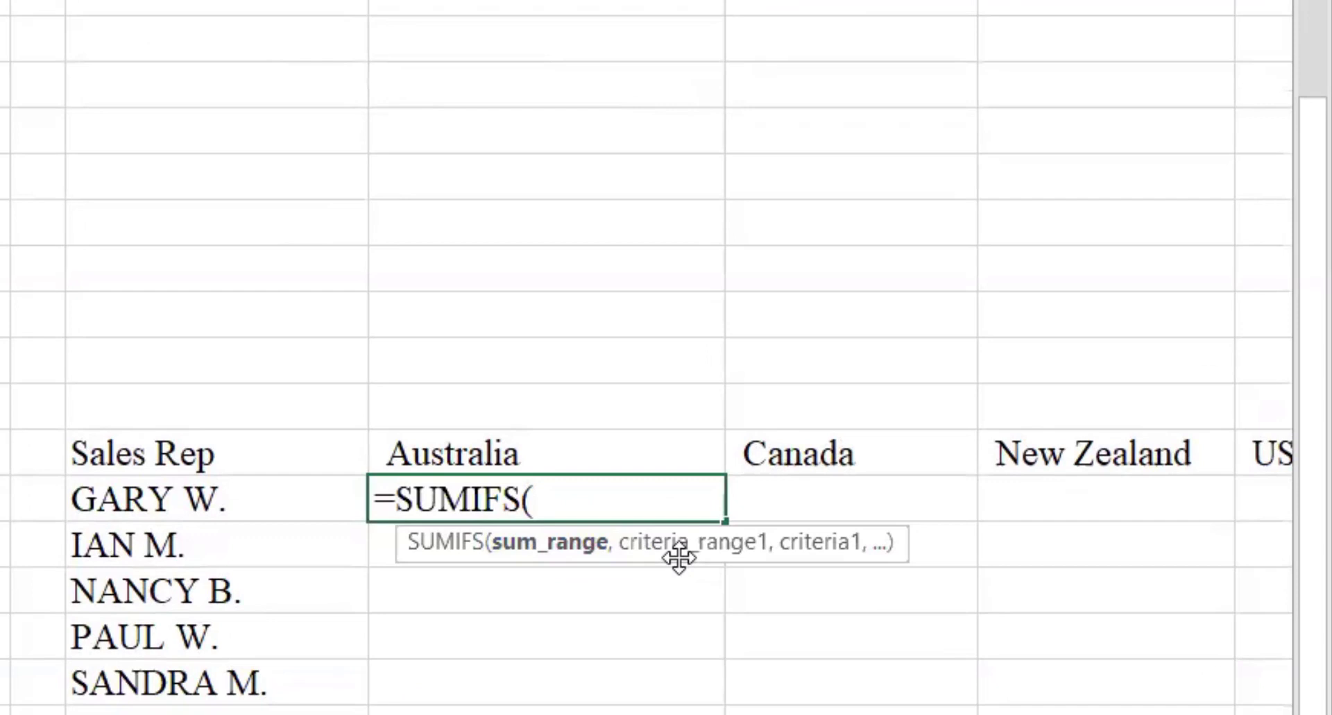
{"action": "left_click_drag", "start_coordinate": [678, 557], "coordinate": [622, 635]}
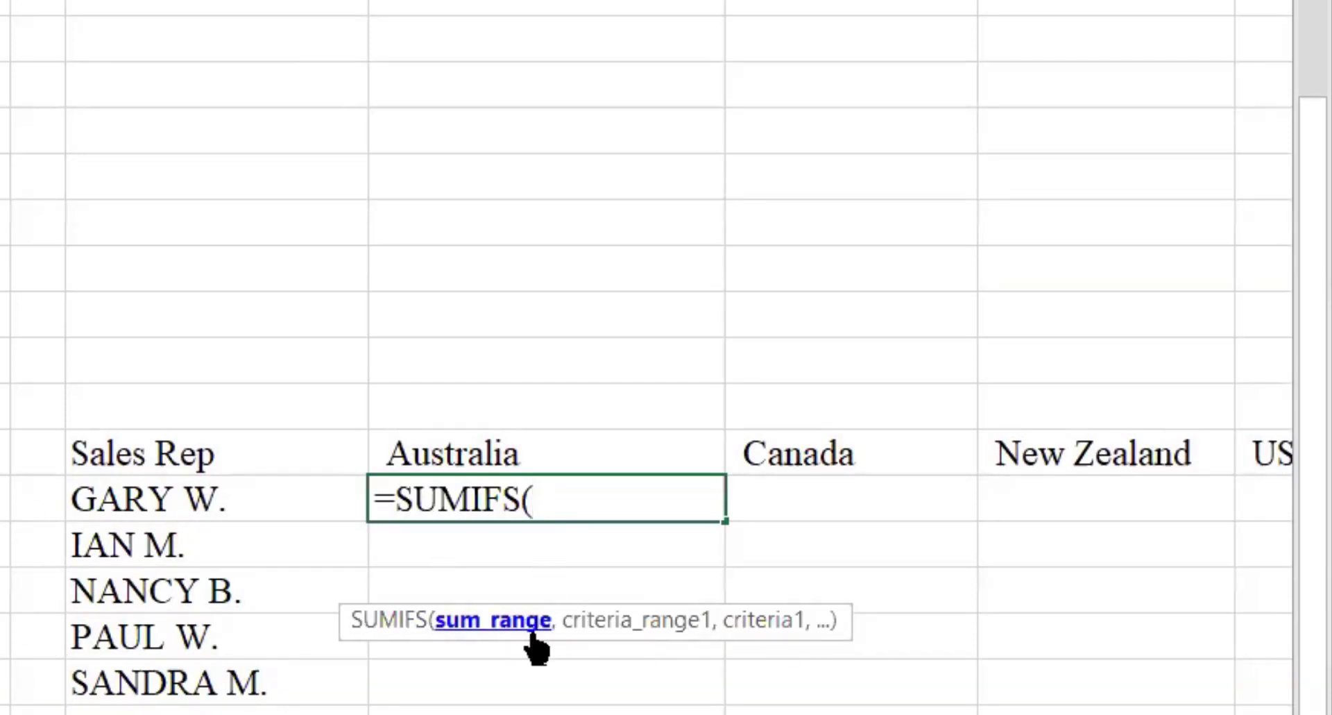
{"action": "scroll", "coordinate": [542, 628], "scroll_direction": "up", "scroll_amount": 1}
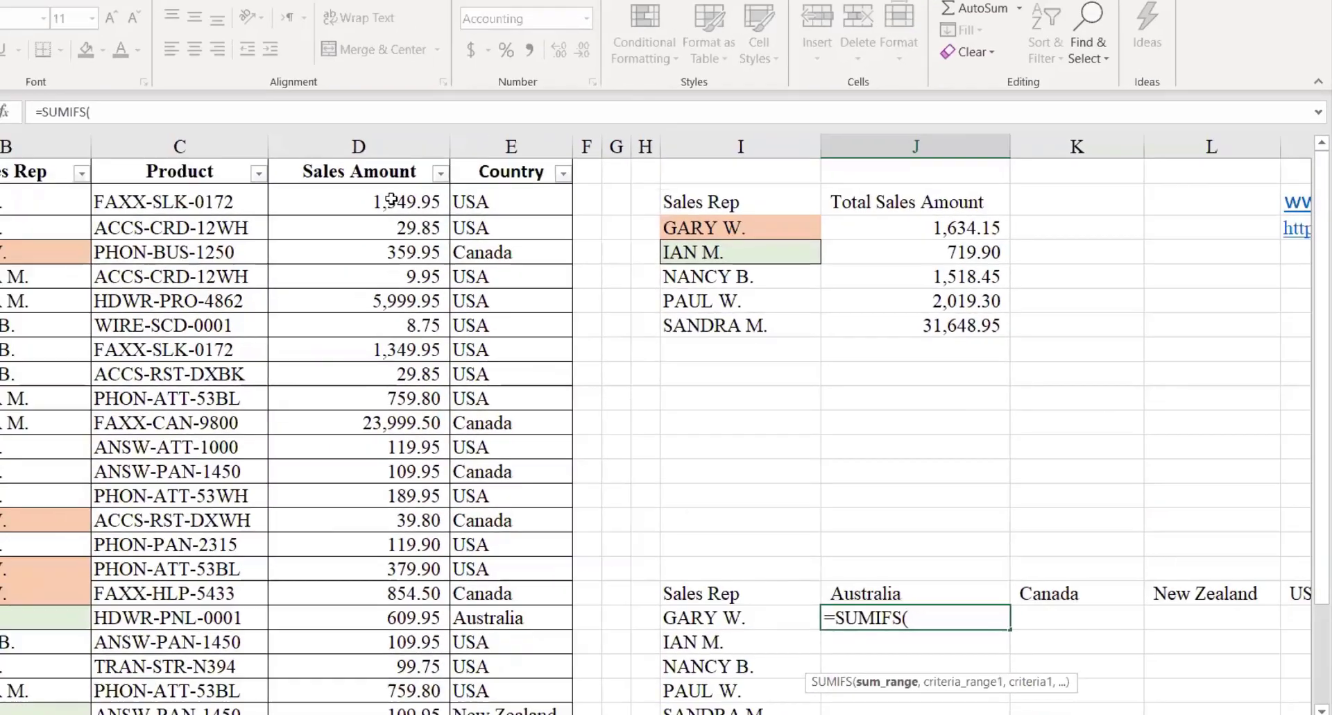
{"action": "left_click", "coordinate": [392, 201]}
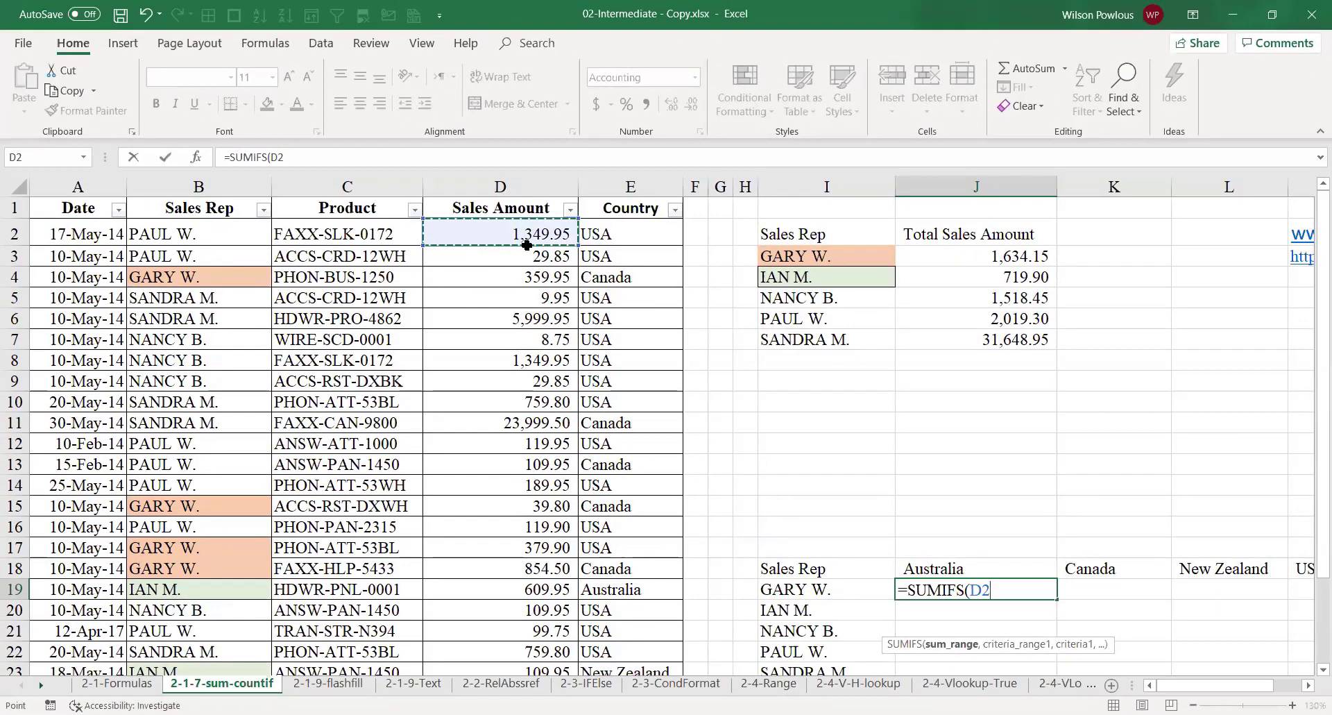
{"action": "key", "text": "ctrl+shift+Down"}
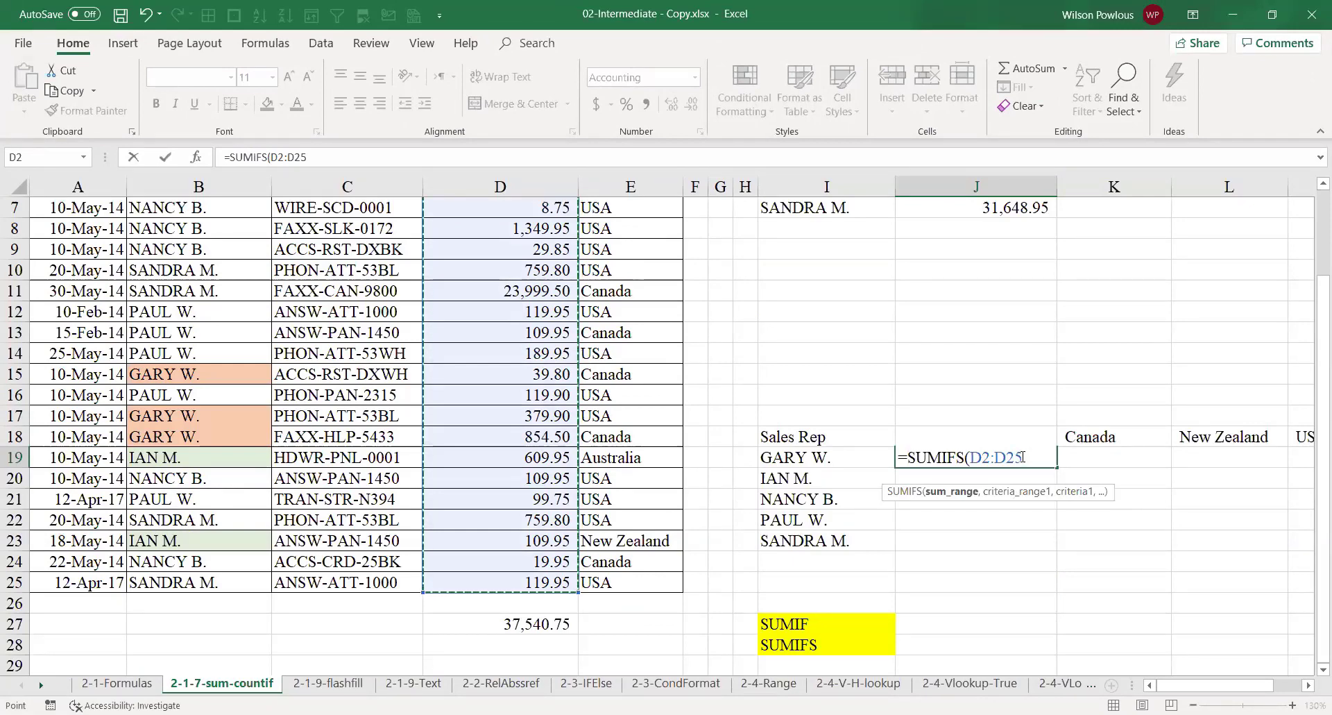
{"action": "key", "text": "F4"}
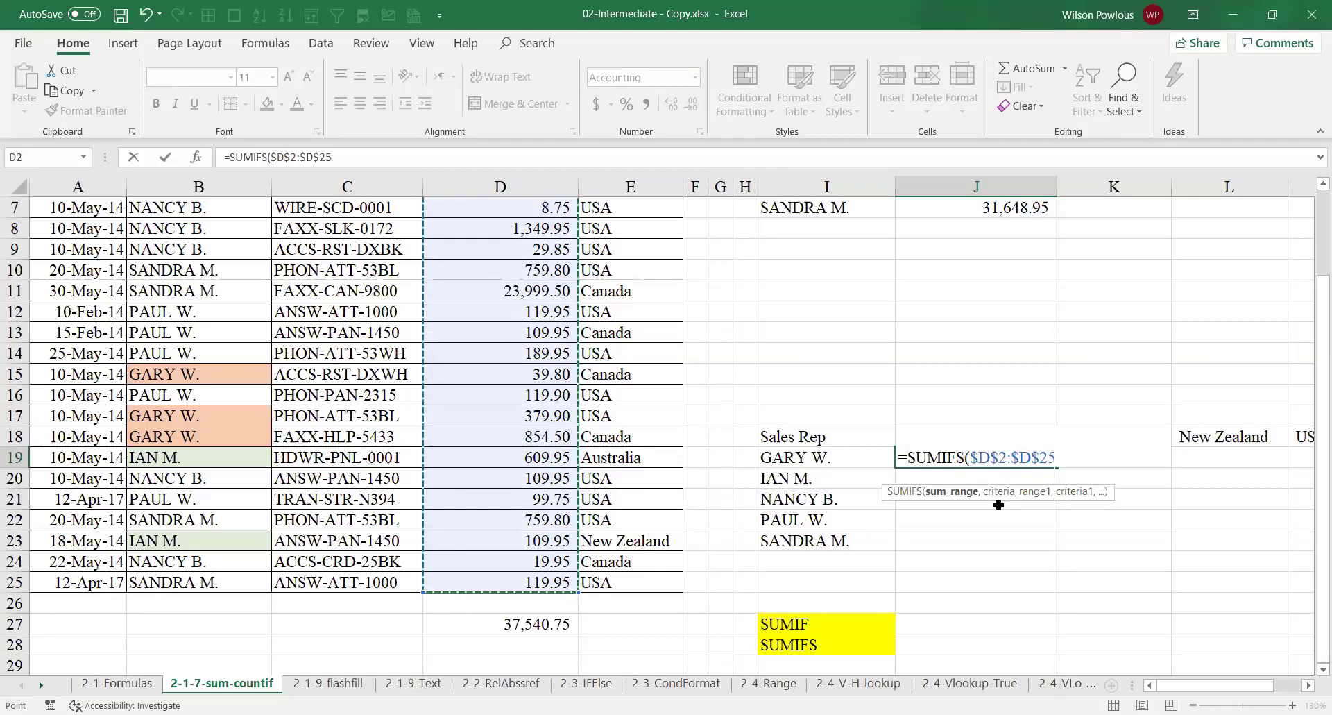
{"action": "type", "text": ","}
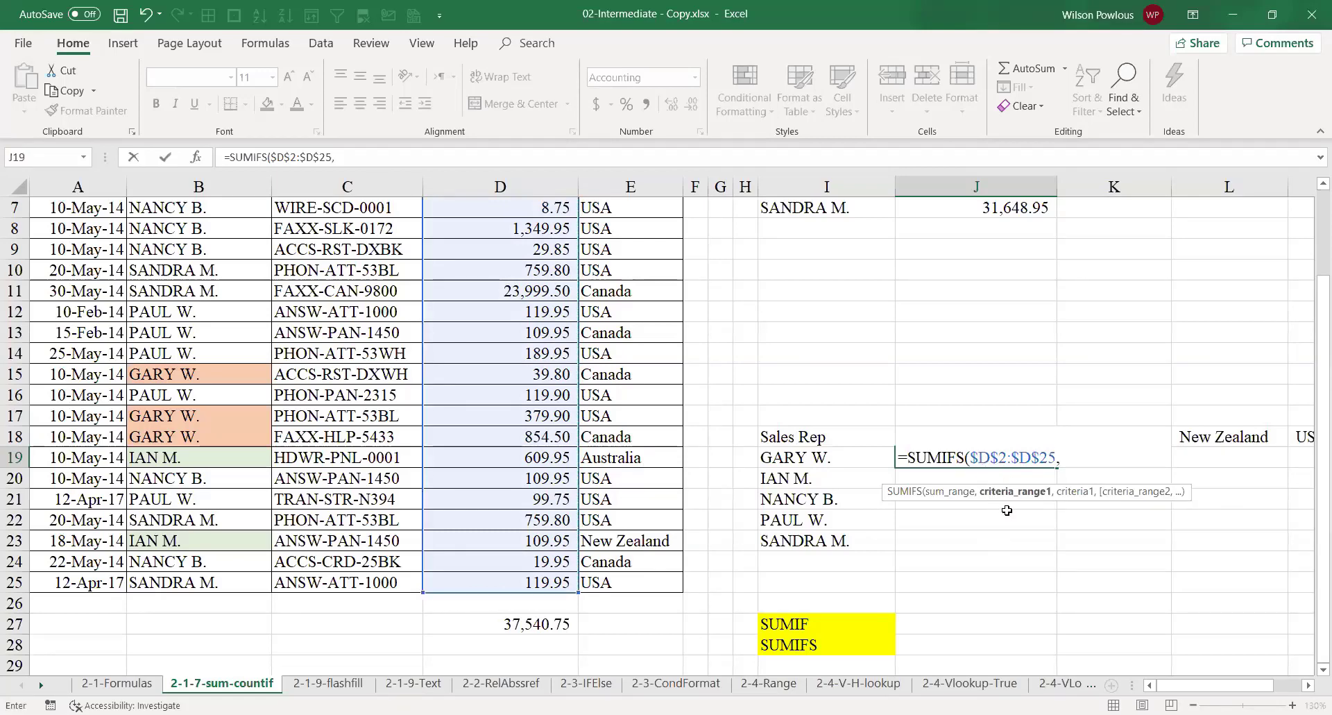
{"action": "left_click", "coordinate": [821, 458]}
{"action": "key", "text": "Escape"}
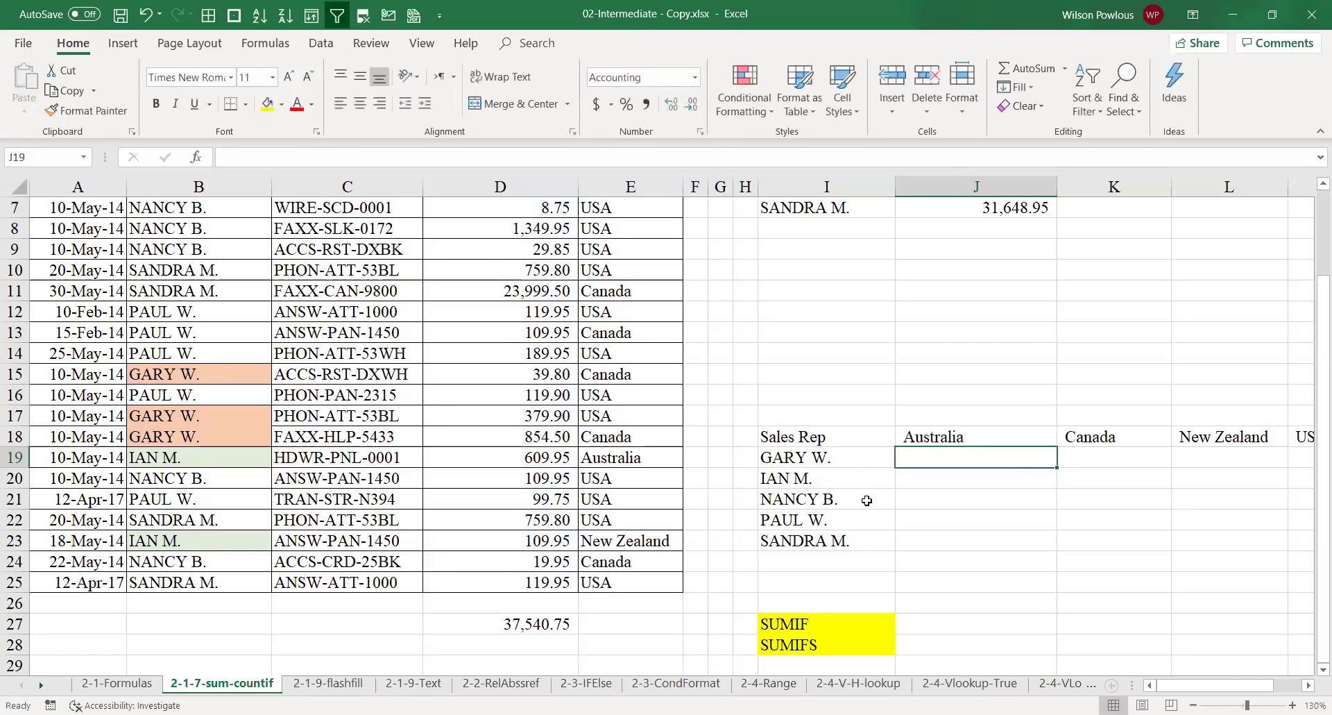
Step: Move the per-country summary table up so its header row starts at I12 and its sales rep rows start at I15
{"action": "left_click", "coordinate": [805, 516]}
{"action": "left_click_drag", "start_coordinate": [789, 459], "coordinate": [1110, 454]}
{"action": "left_click_drag", "start_coordinate": [796, 437], "coordinate": [1094, 430]}
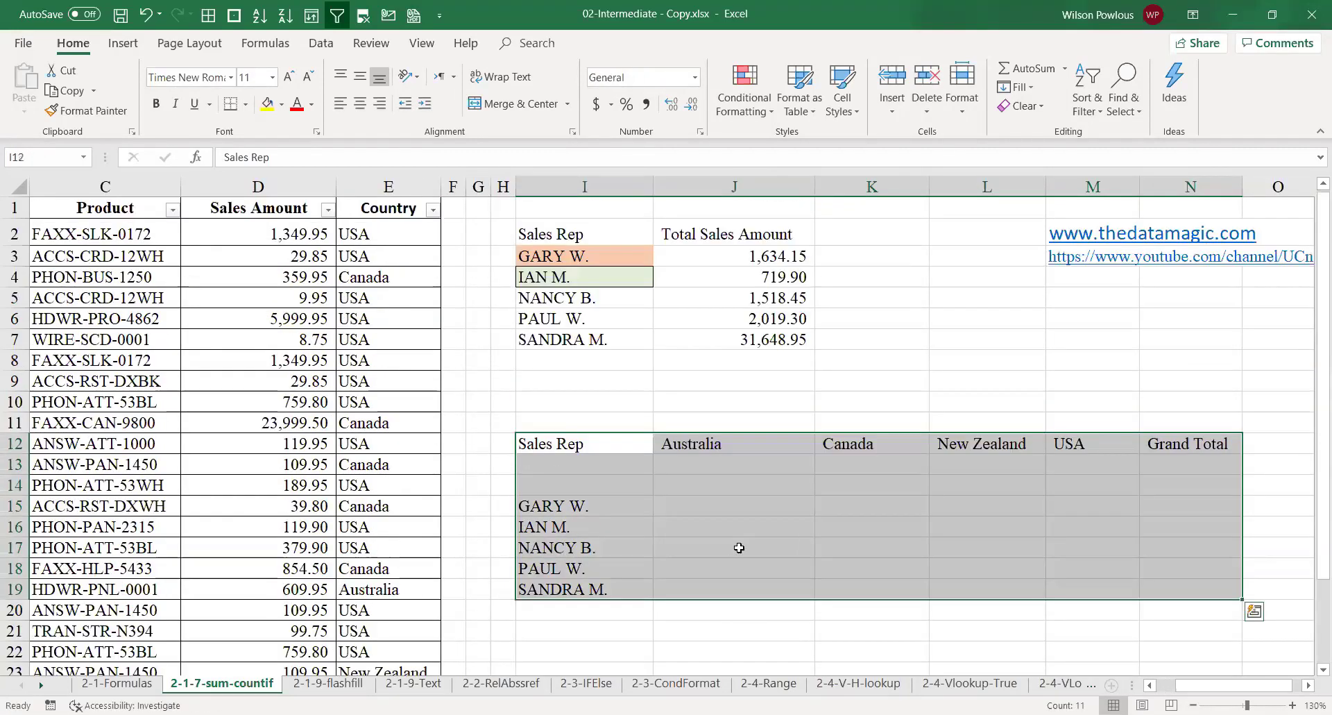
Step: Review the two criteria for each total: the sales rep in I15 and the country headers in J12, K12 and L12
{"action": "left_click", "coordinate": [698, 505]}
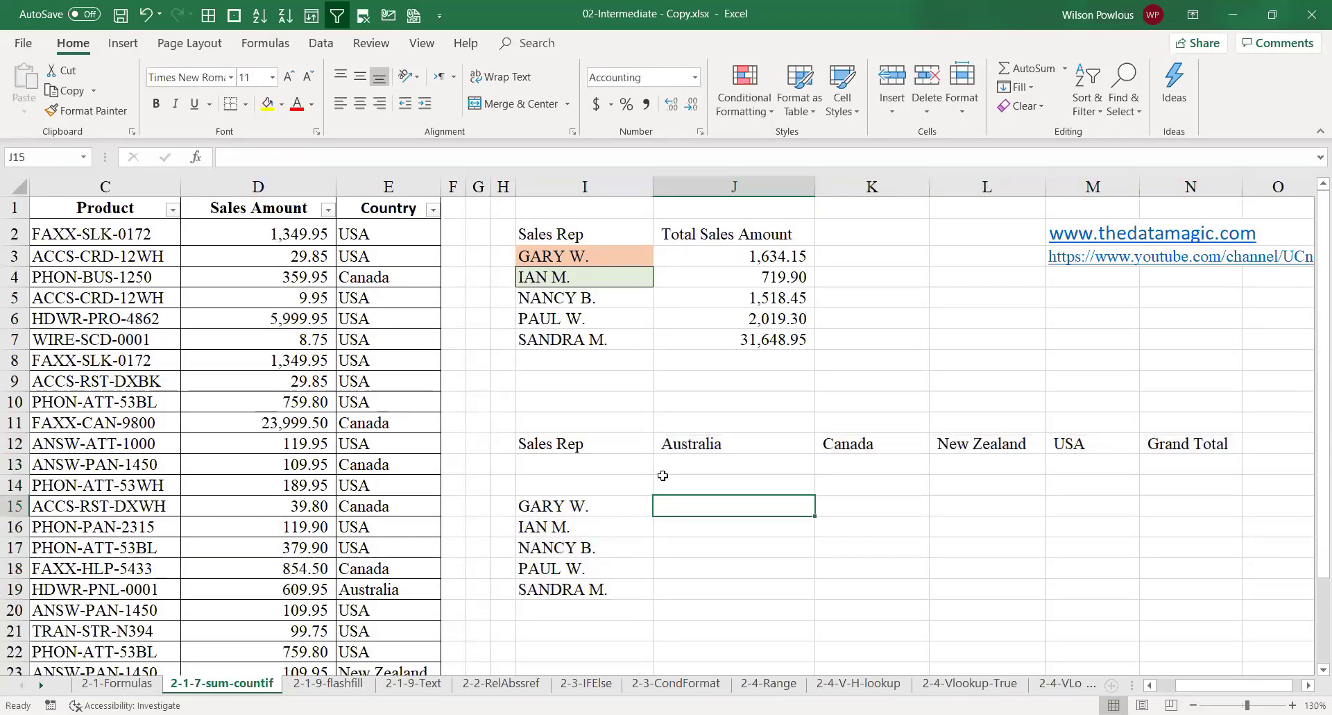
{"action": "left_click", "coordinate": [581, 508]}
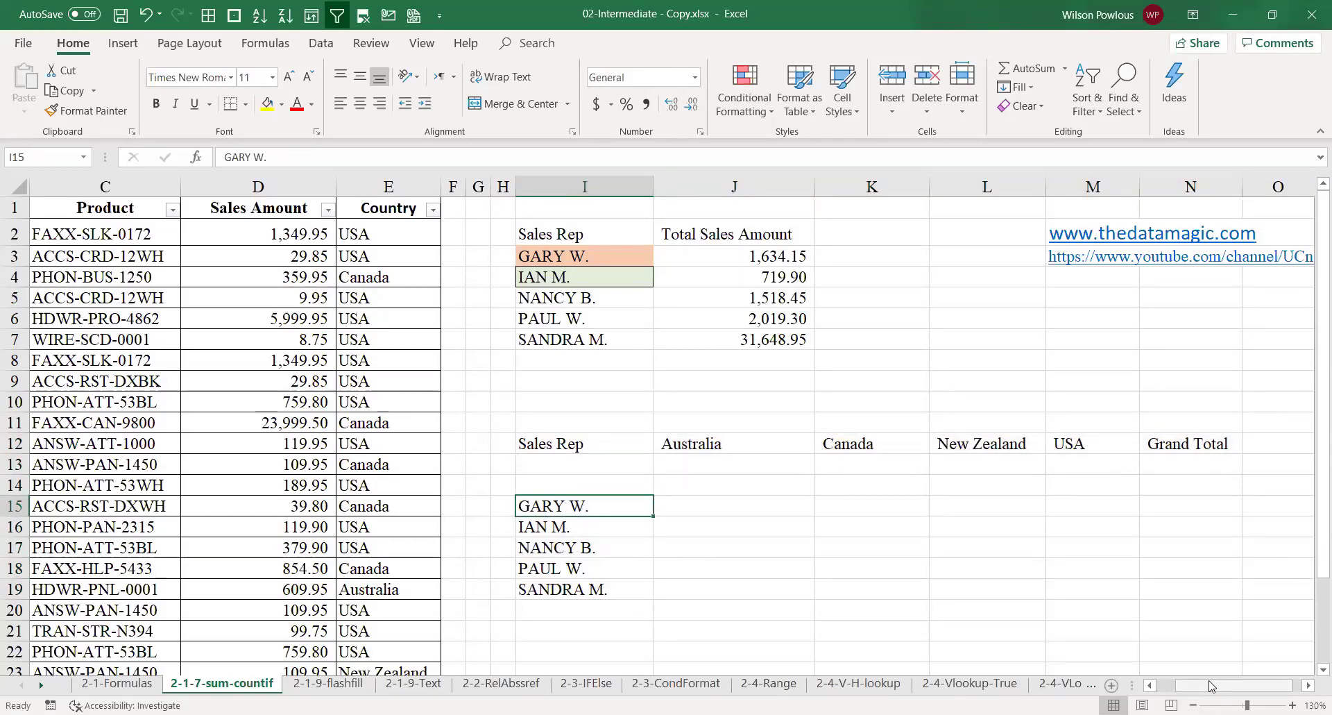
{"action": "scroll", "coordinate": [935, 446], "scroll_direction": "left", "scroll_amount": 2}
{"action": "left_click", "coordinate": [935, 445]}
{"action": "left_click", "coordinate": [1083, 447]}
{"action": "left_click", "coordinate": [1239, 444]}
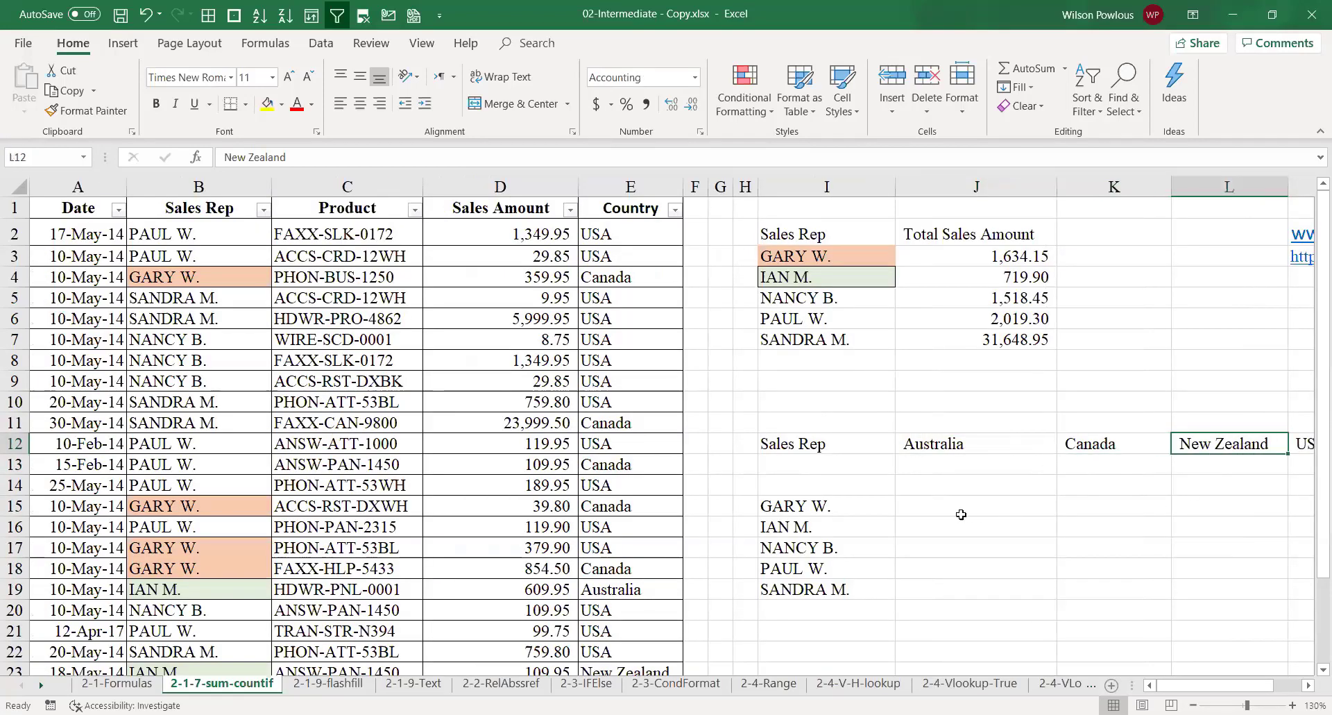
Step: Start a SUMIFS formula in J15 with the sales amounts $D$2:$D$25 as the absolute sum range
{"action": "left_click", "coordinate": [938, 512]}
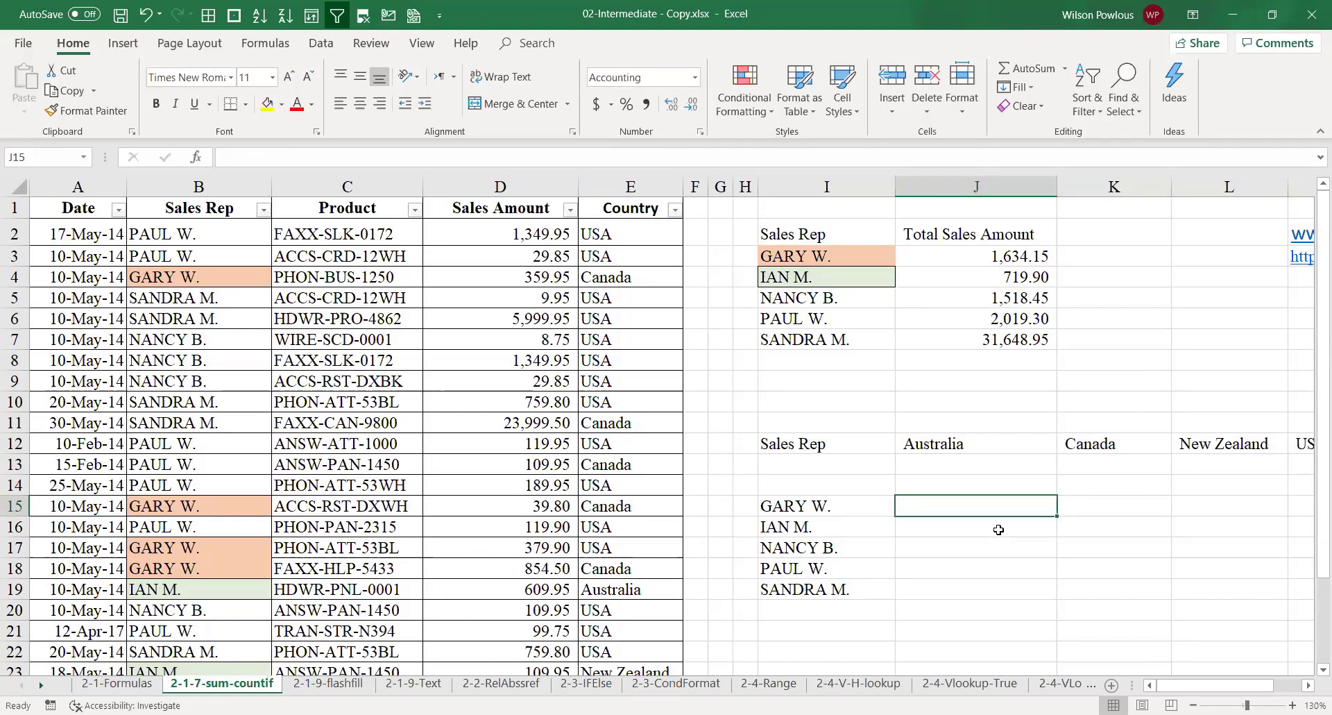
{"action": "type", "text": "="}
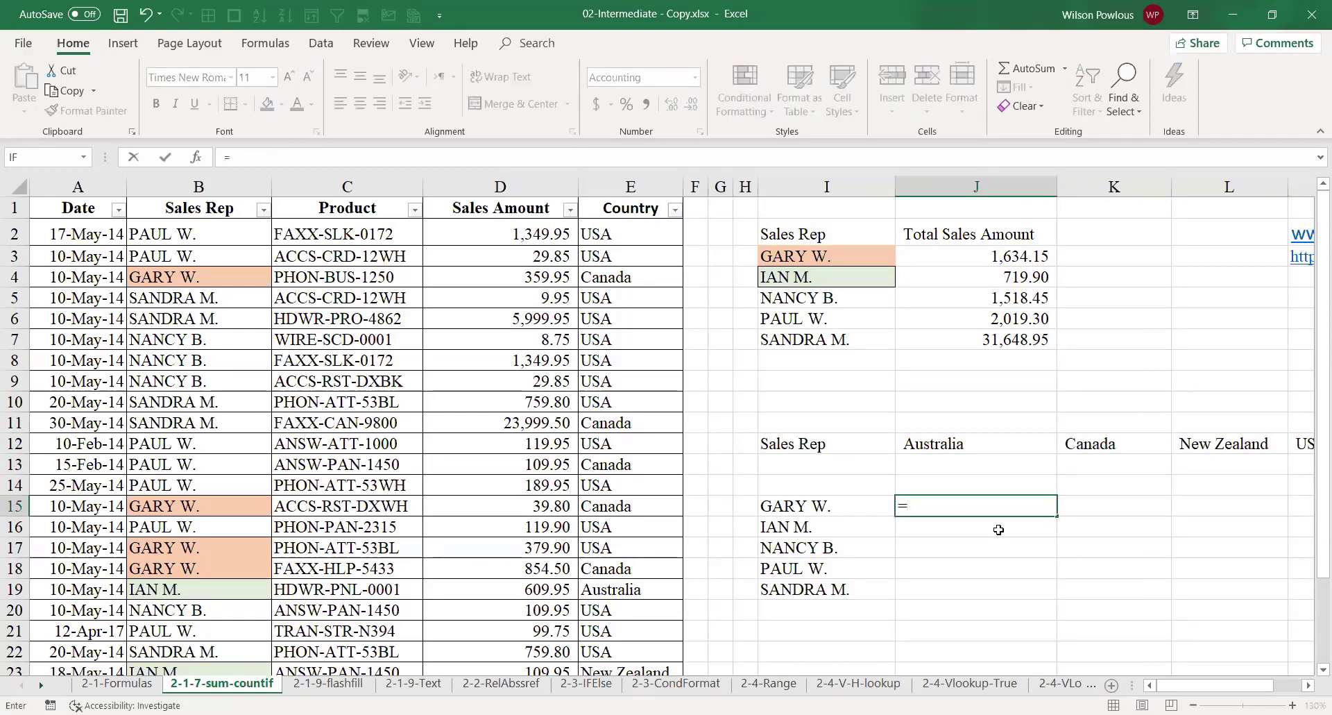
{"action": "type", "text": "sumifs"}
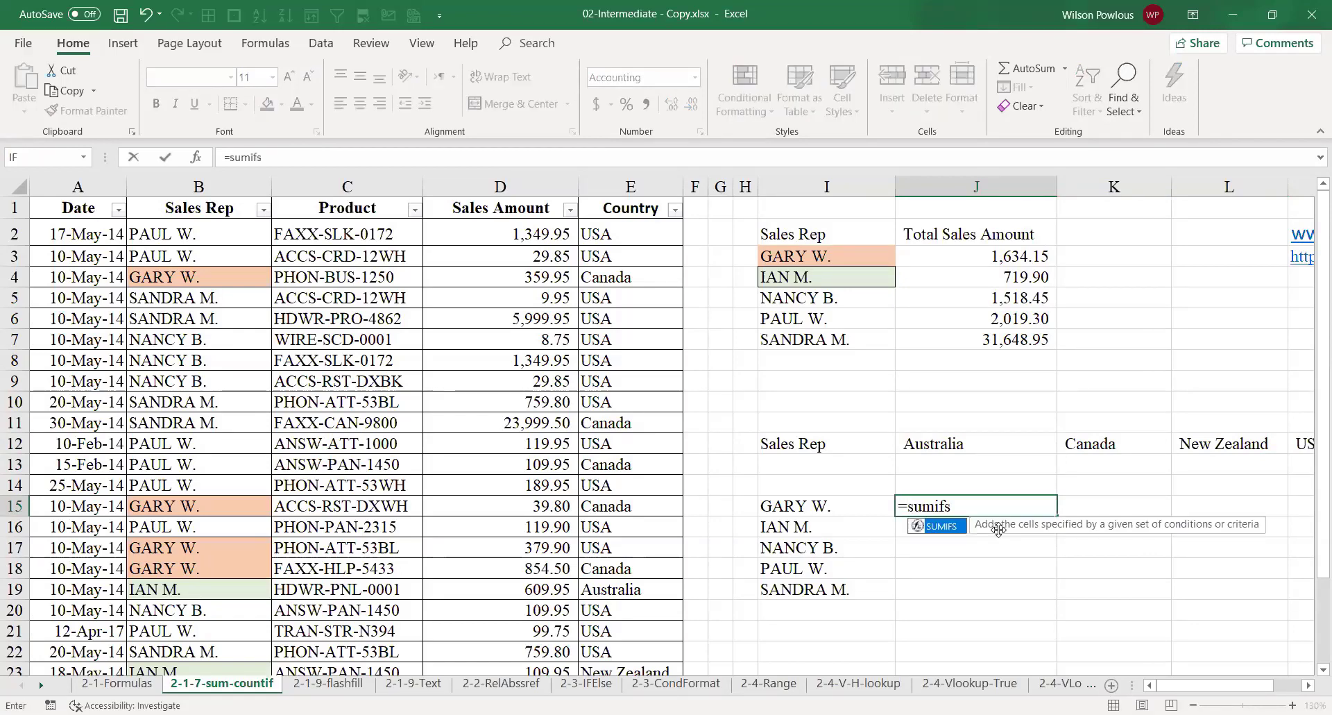
{"action": "key", "text": "Tab"}
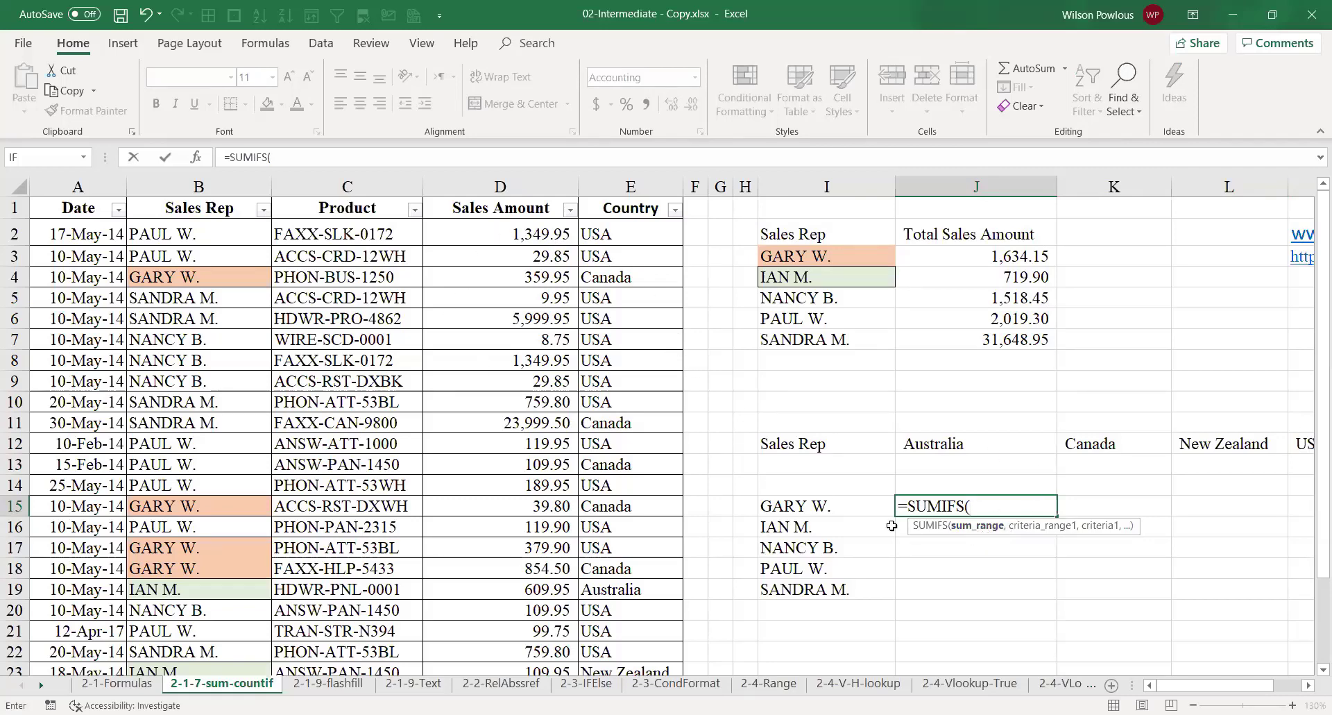
{"action": "left_click", "coordinate": [488, 233]}
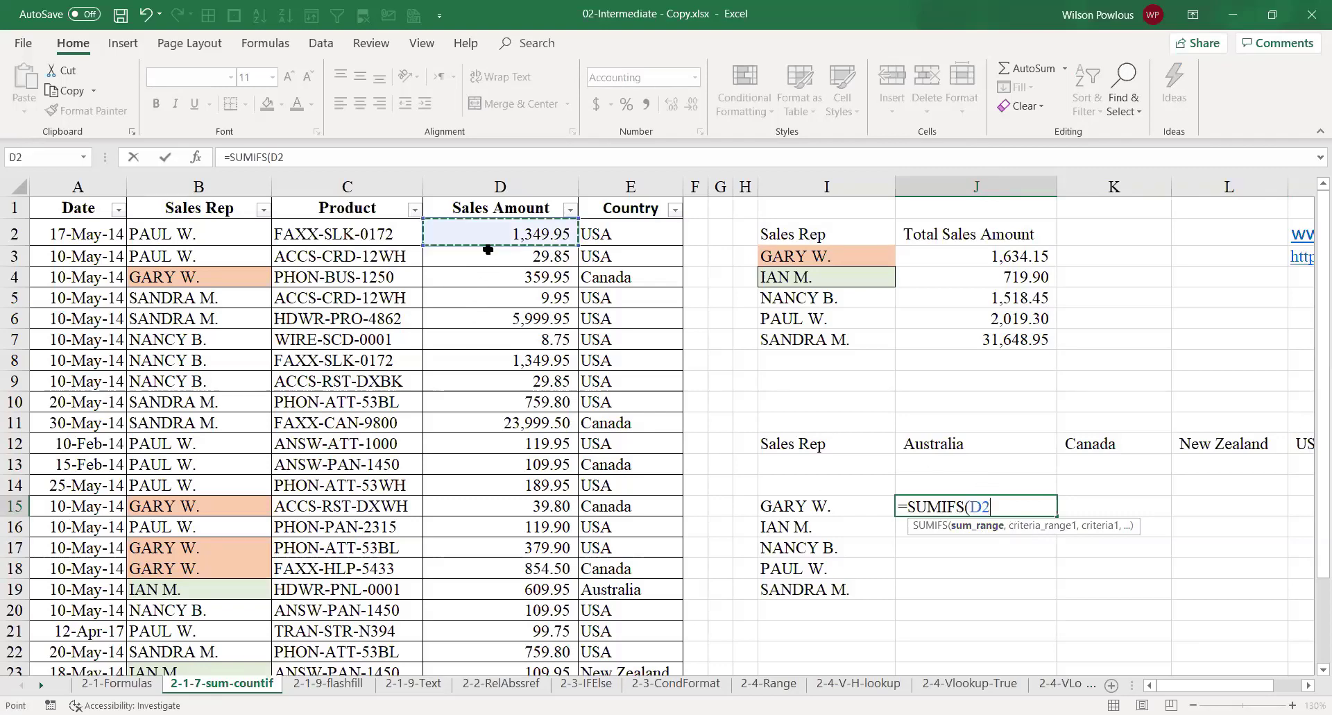
{"action": "left_click_drag", "start_coordinate": [488, 250], "coordinate": [514, 617]}
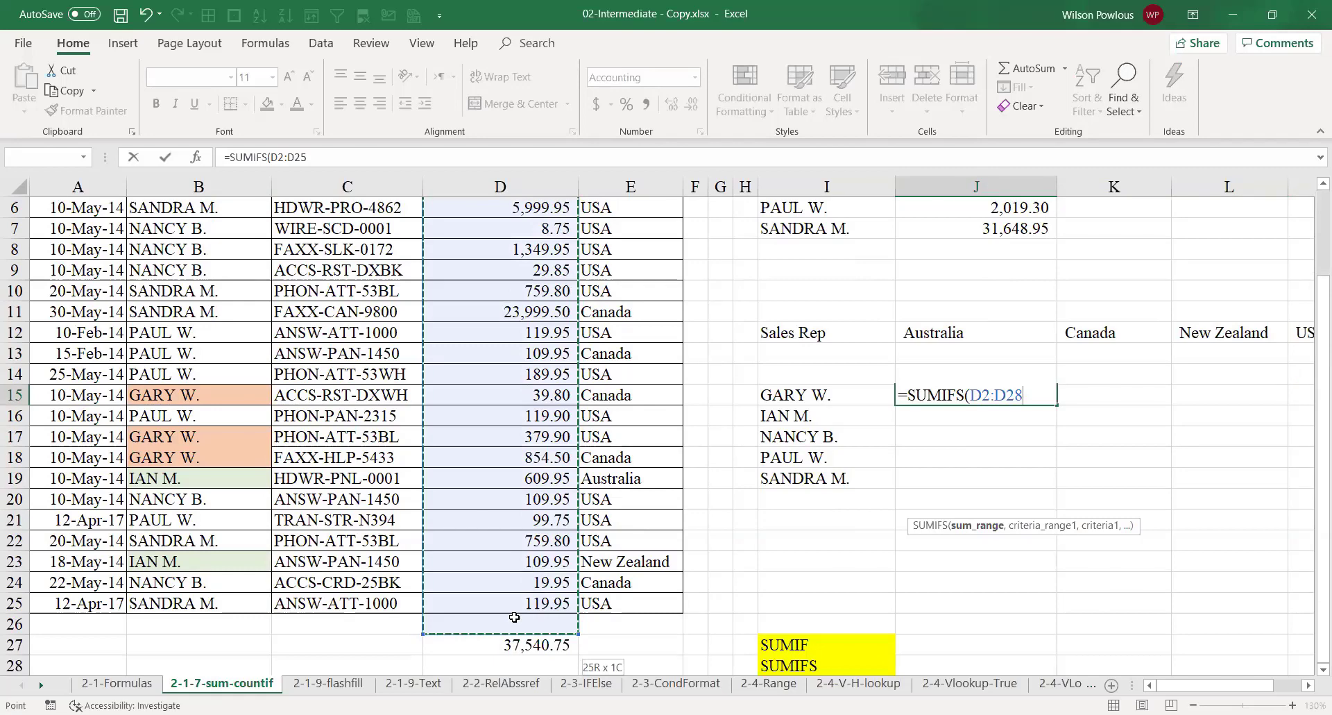
{"action": "scroll", "coordinate": [514, 617], "scroll_direction": "up", "scroll_amount": 2}
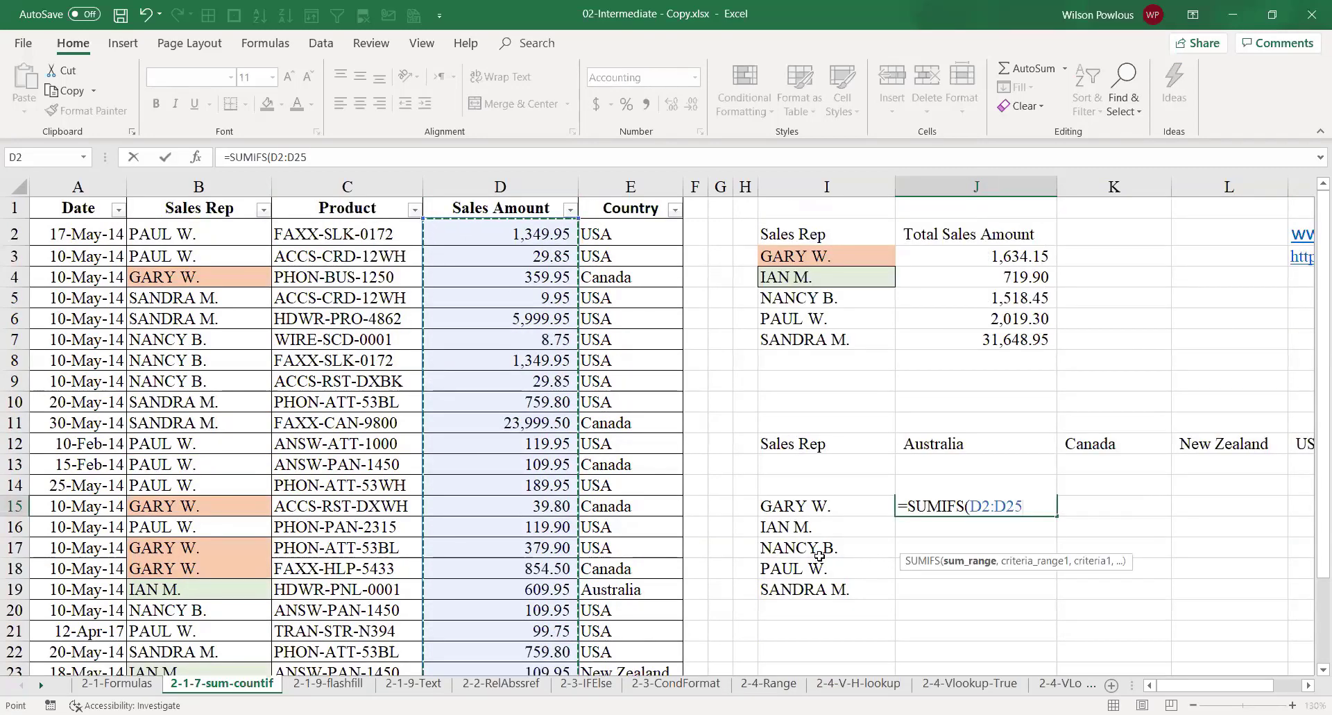
{"action": "key", "text": "F4"}
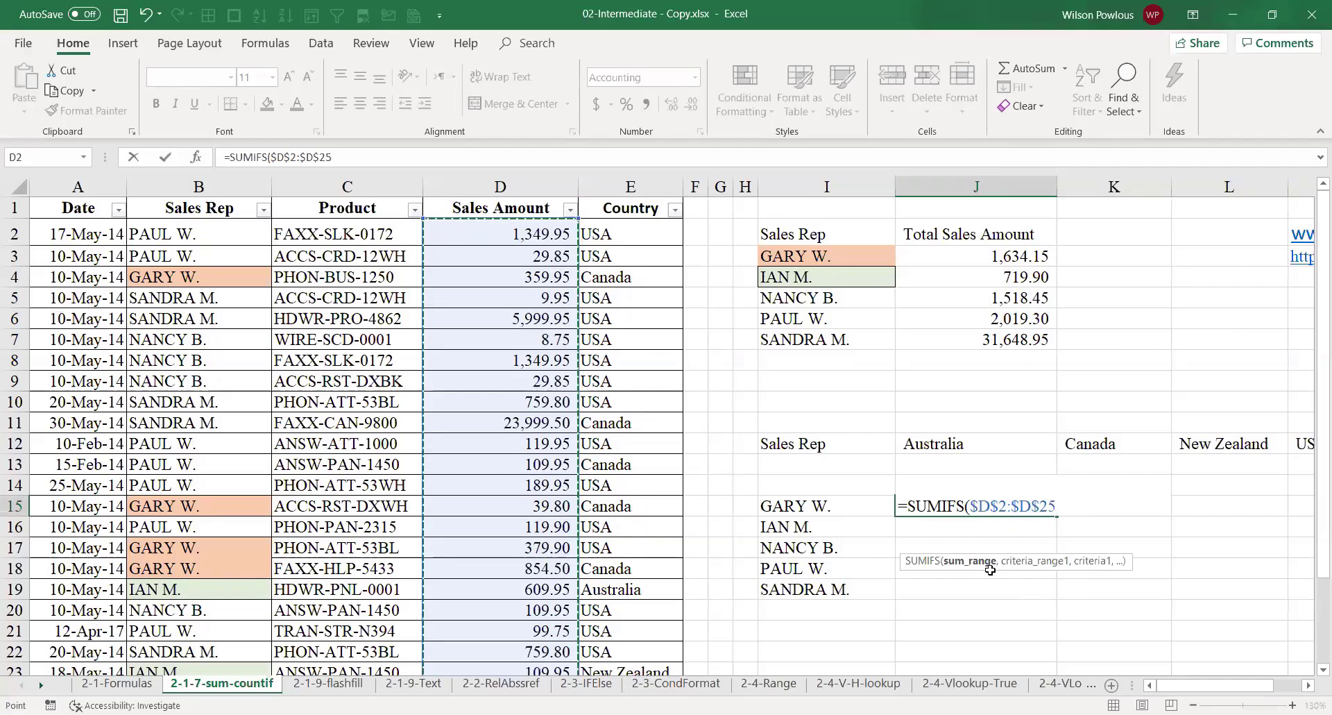
{"action": "type", "text": ","}
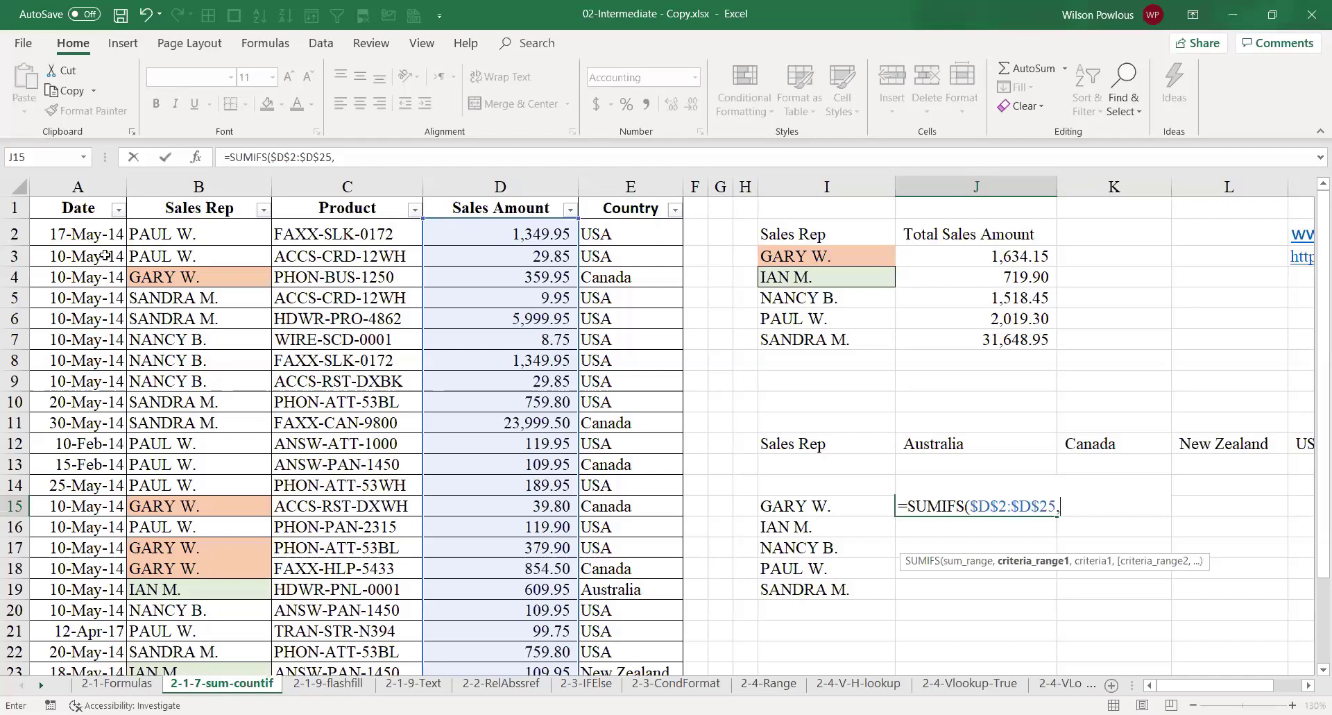
{"action": "left_click", "coordinate": [208, 235]}
{"action": "left_click_drag", "start_coordinate": [202, 257], "coordinate": [223, 646]}
{"action": "scroll", "coordinate": [313, 503], "scroll_direction": "up", "scroll_amount": 1}
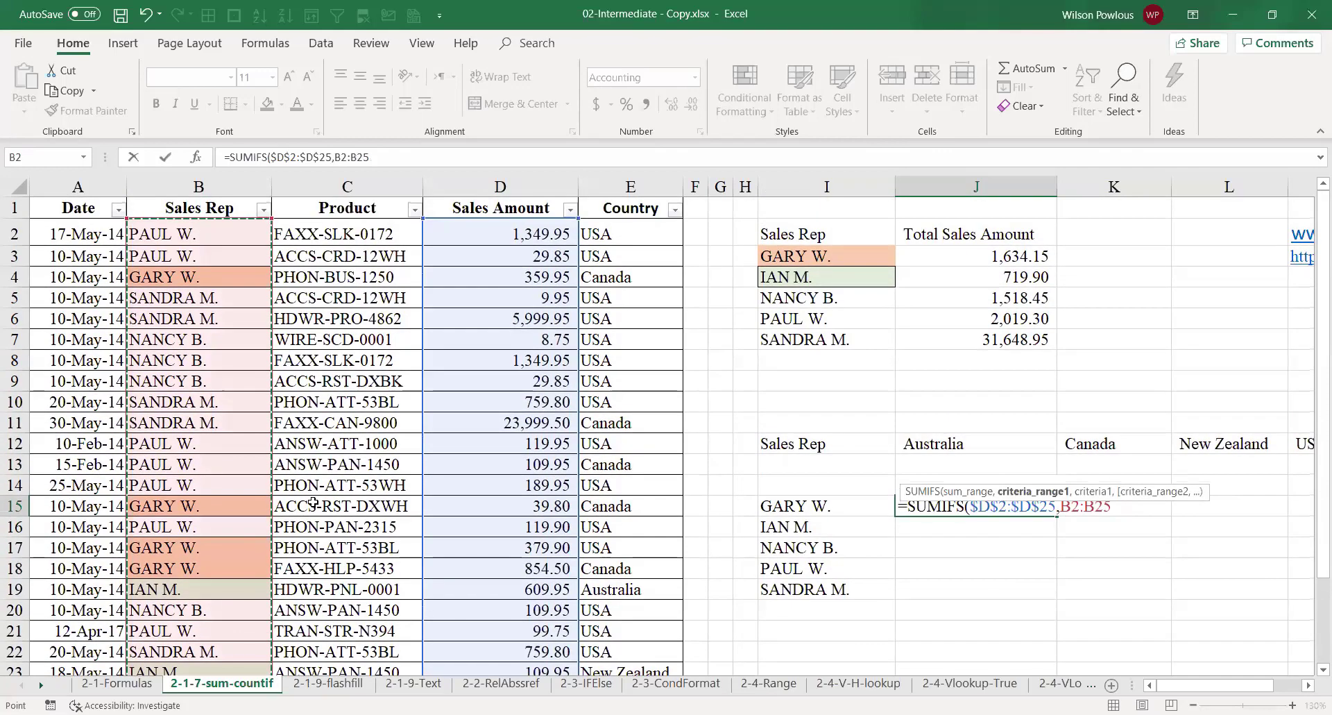
{"action": "left_click", "coordinate": [216, 187]}
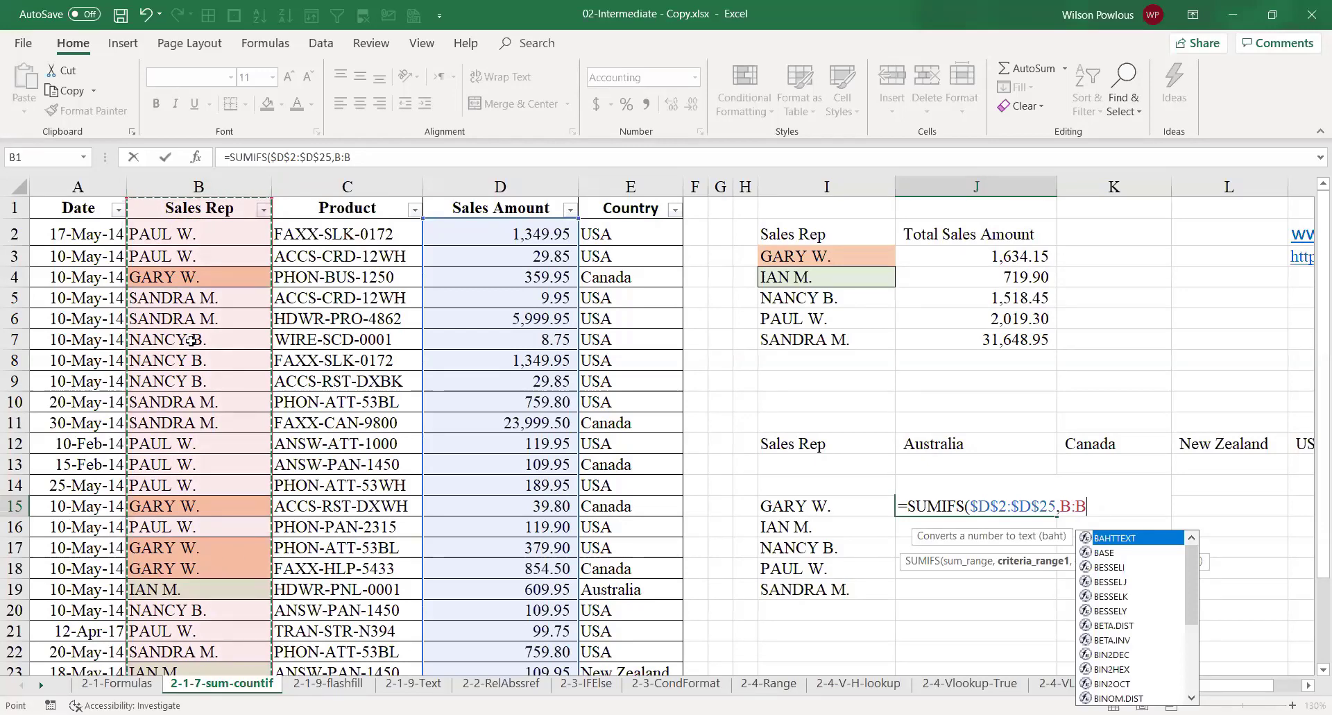
Step: Add the Sales Rep range B2:B25 as the first criteria range, with I15 as its criterion
{"action": "left_click", "coordinate": [211, 229]}
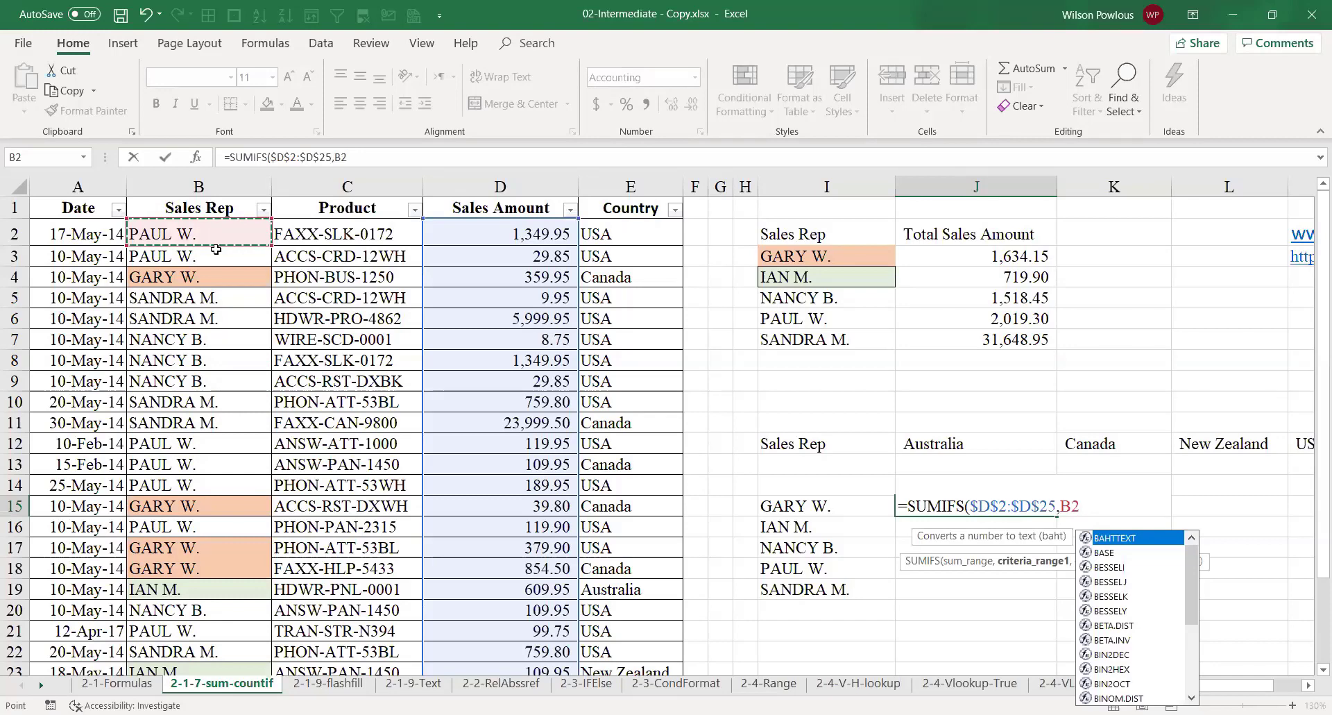
{"action": "left_click_drag", "start_coordinate": [216, 249], "coordinate": [191, 649]}
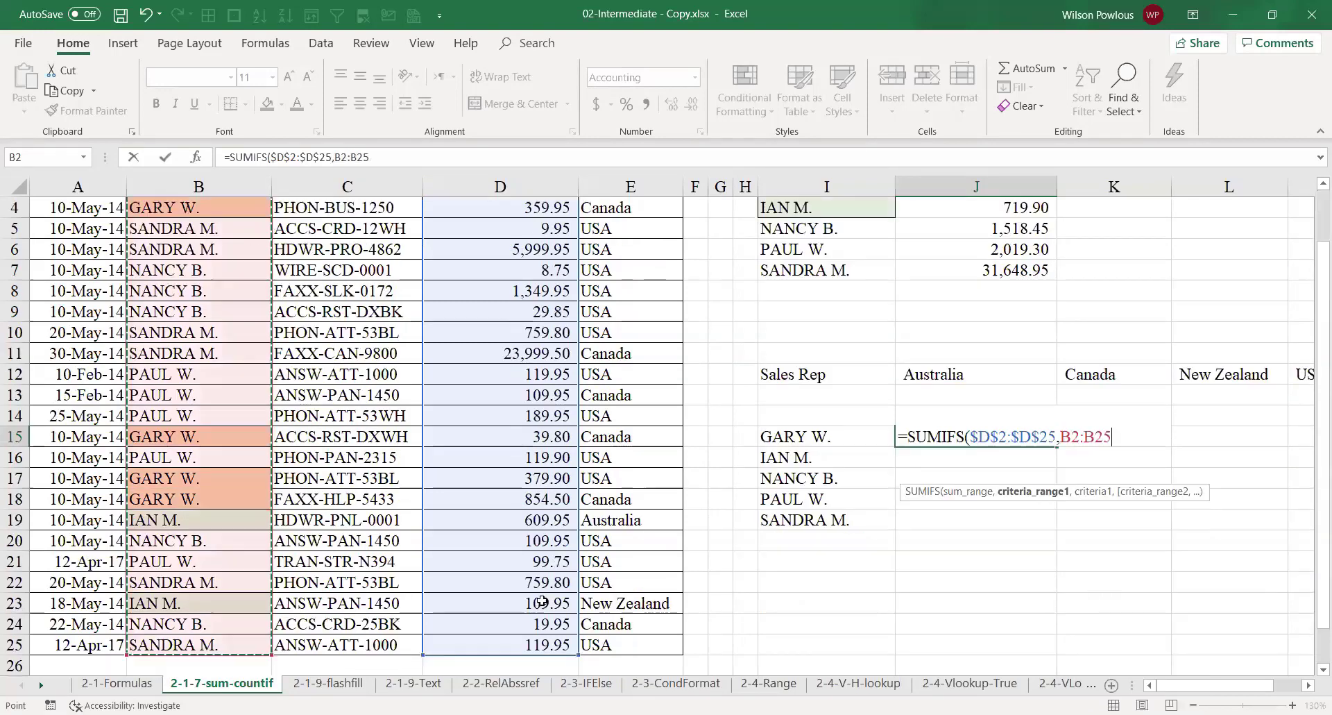
{"action": "type", "text": ","}
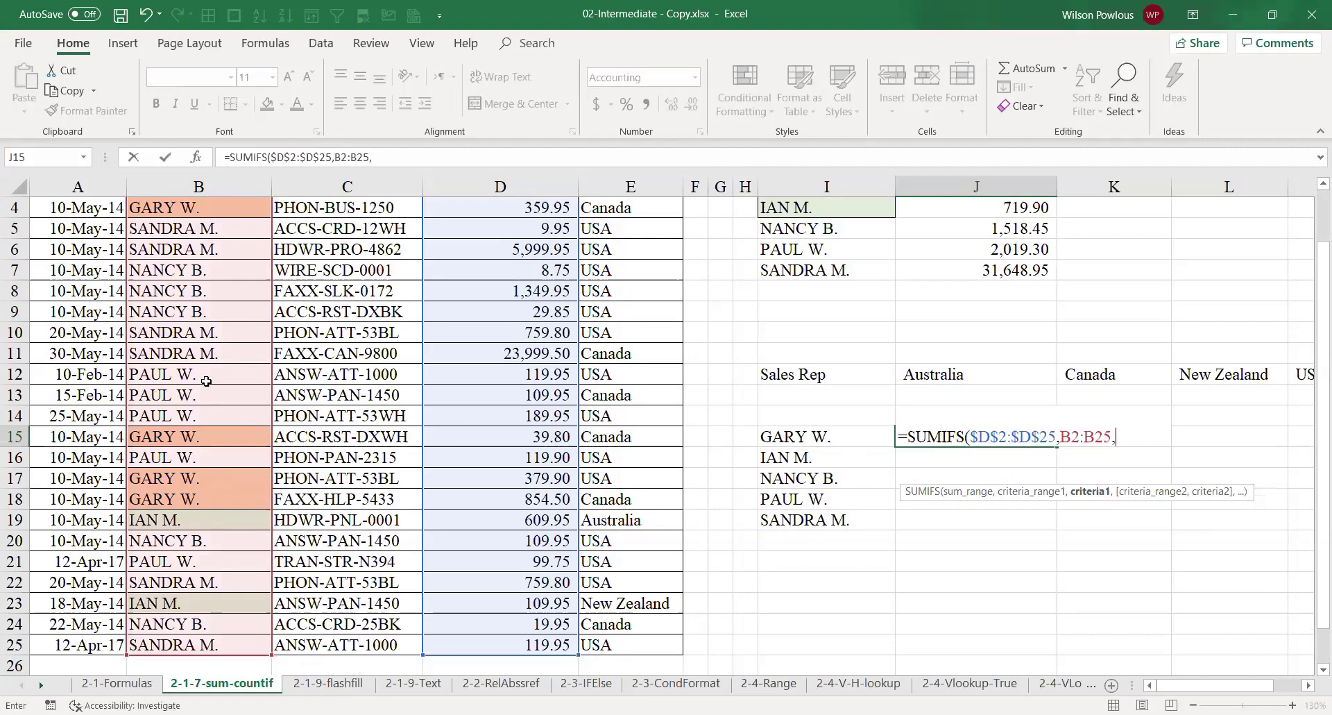
{"action": "left_click", "coordinate": [818, 436]}
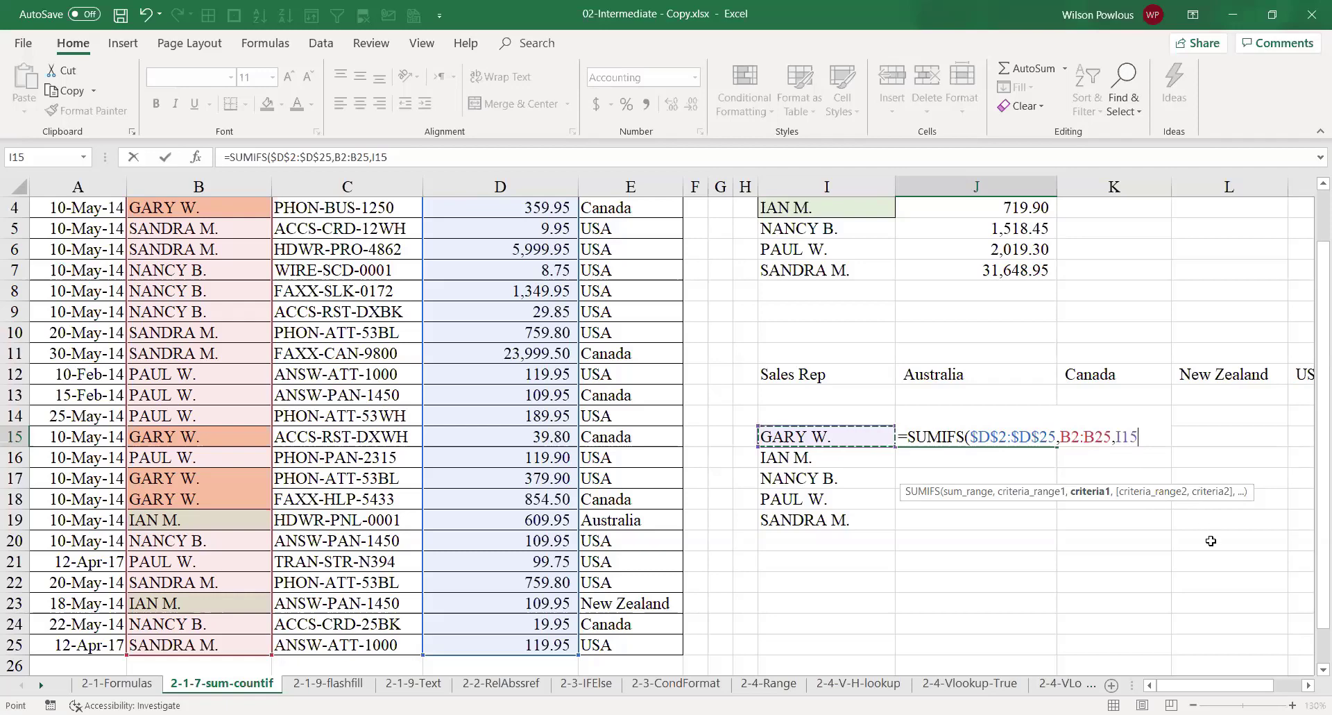
{"action": "type", "text": ","}
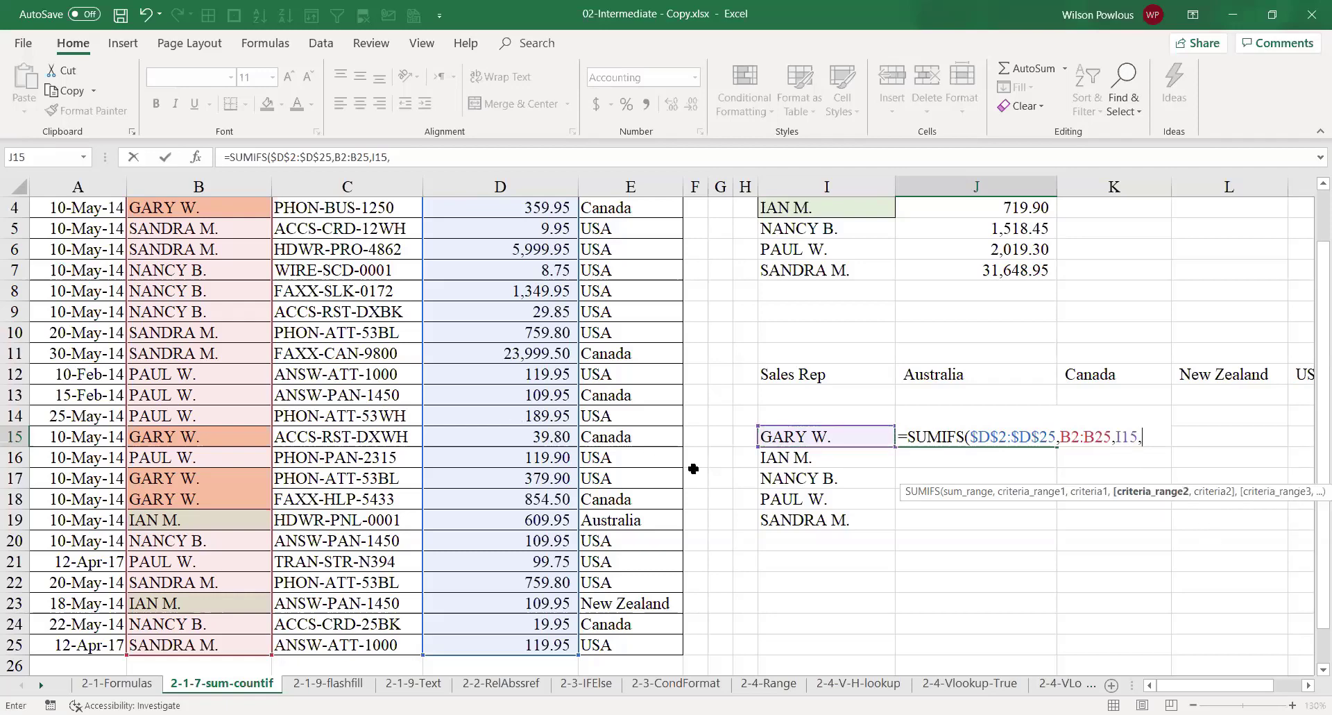
Step: Add the absolute Country range $E$2:$E$25 with criterion J12 as the second condition and complete the SUMIFS formula
{"action": "scroll", "coordinate": [798, 460], "scroll_direction": "up", "scroll_amount": 1}
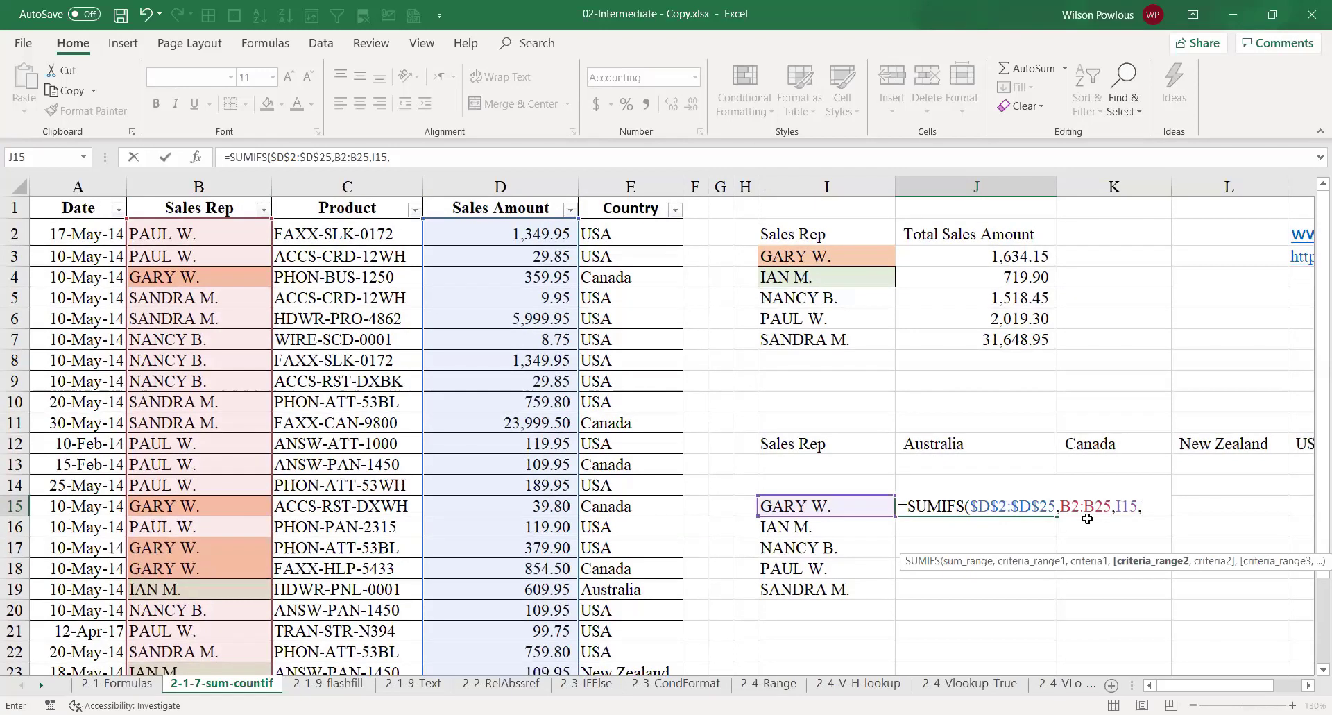
{"action": "left_click", "coordinate": [623, 234]}
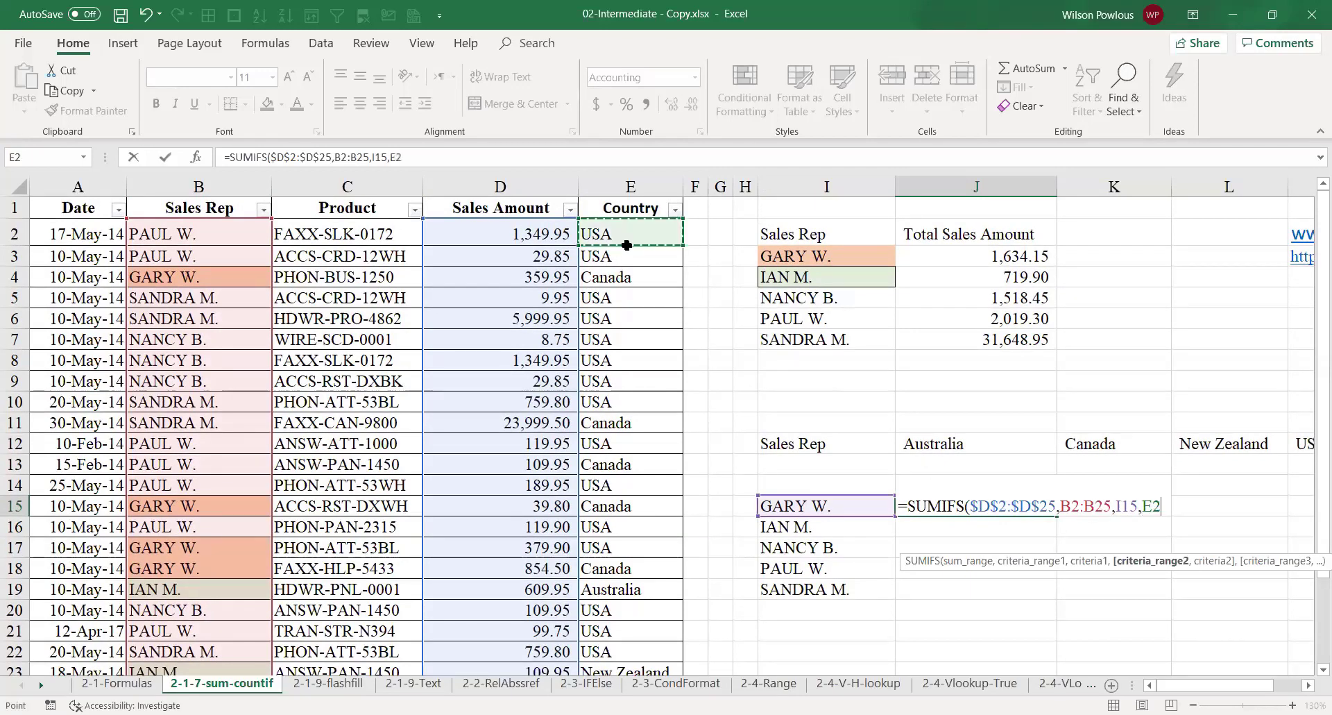
{"action": "left_click_drag", "start_coordinate": [627, 245], "coordinate": [643, 627]}
{"action": "scroll", "coordinate": [1038, 548], "scroll_direction": "up", "scroll_amount": 1}
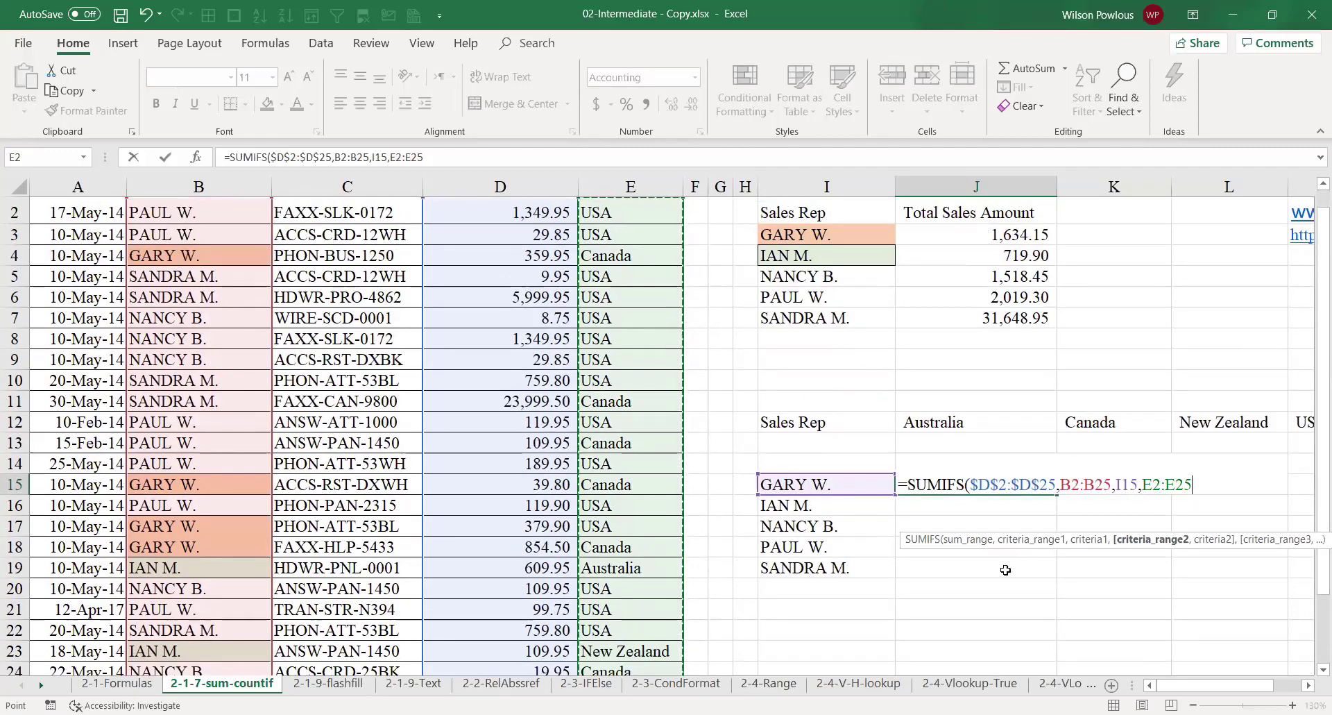
{"action": "key", "text": "F4"}
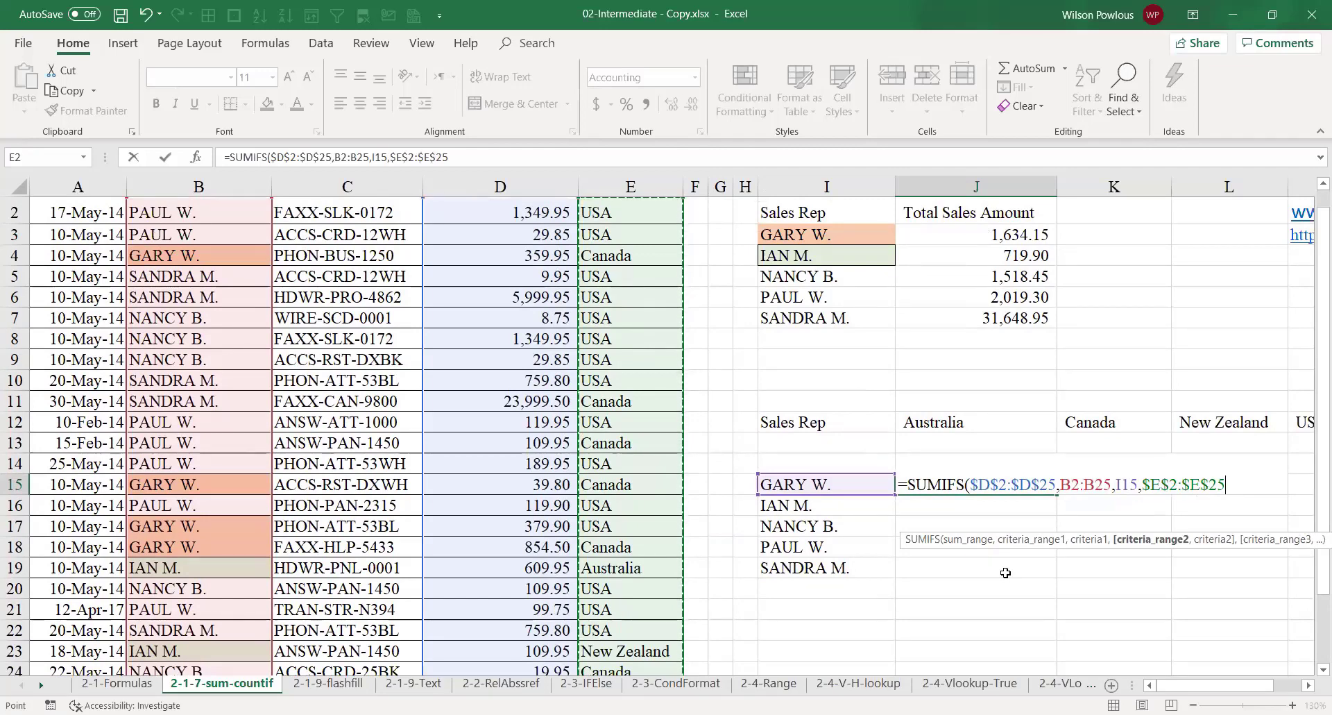
{"action": "type", "text": ","}
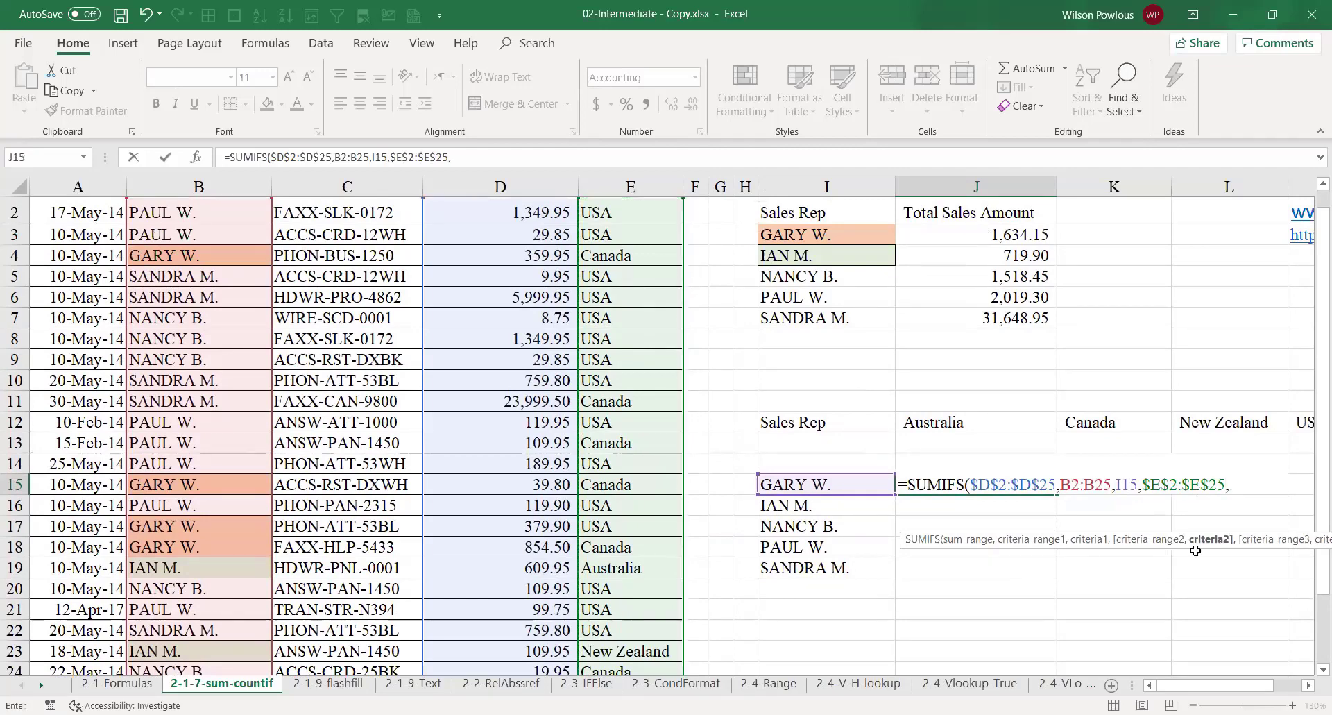
{"action": "left_click", "coordinate": [966, 426]}
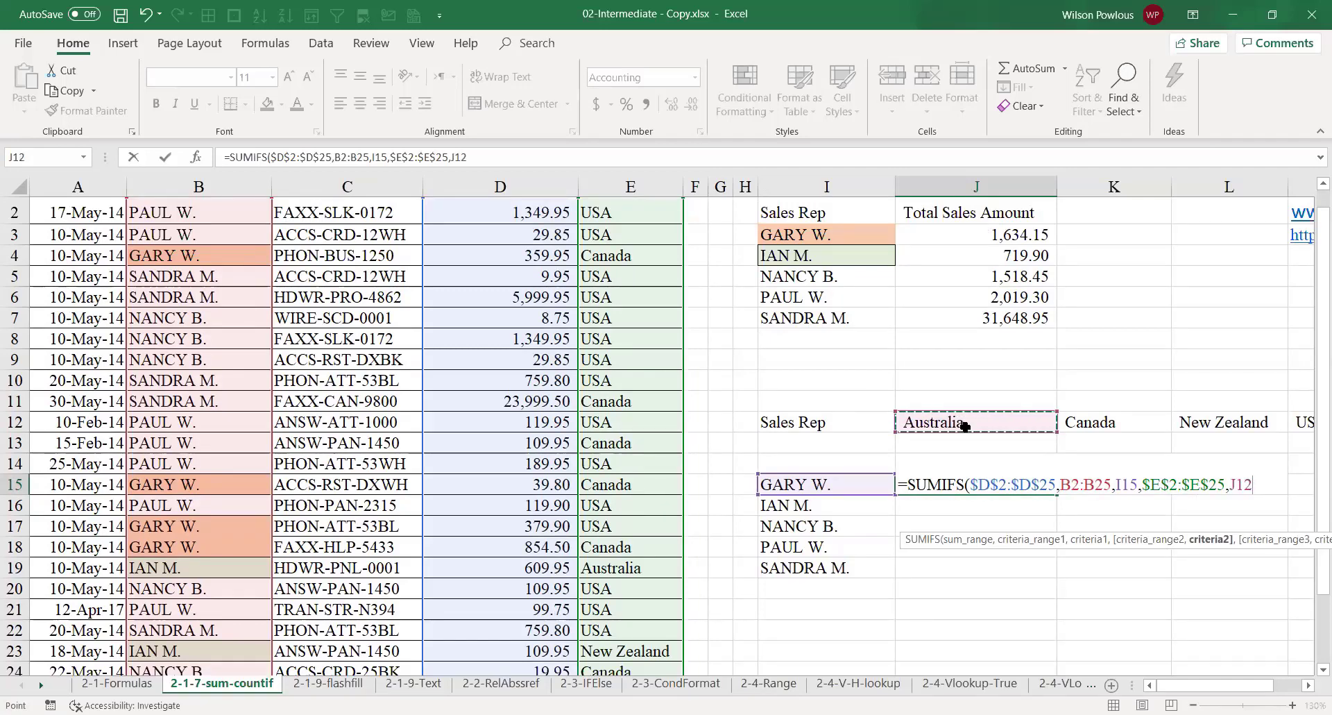
{"action": "type", "text": ")"}
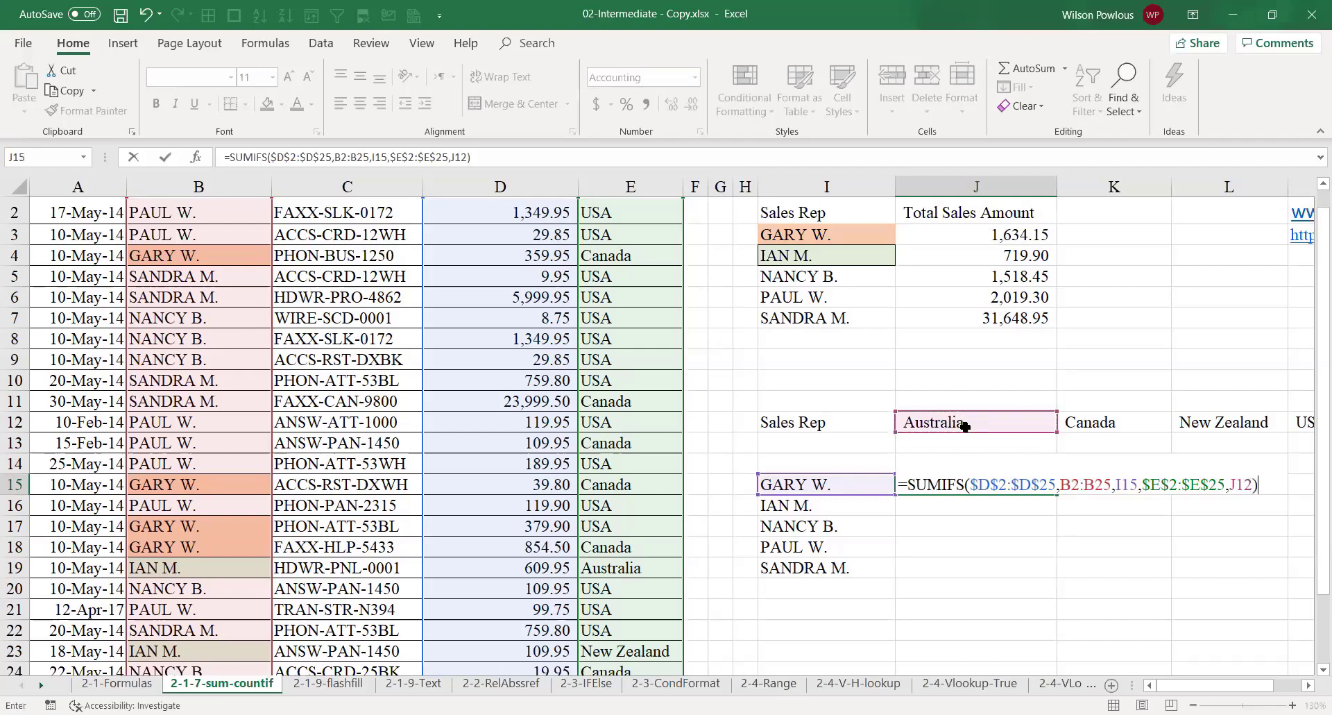
{"action": "key", "text": "Return"}
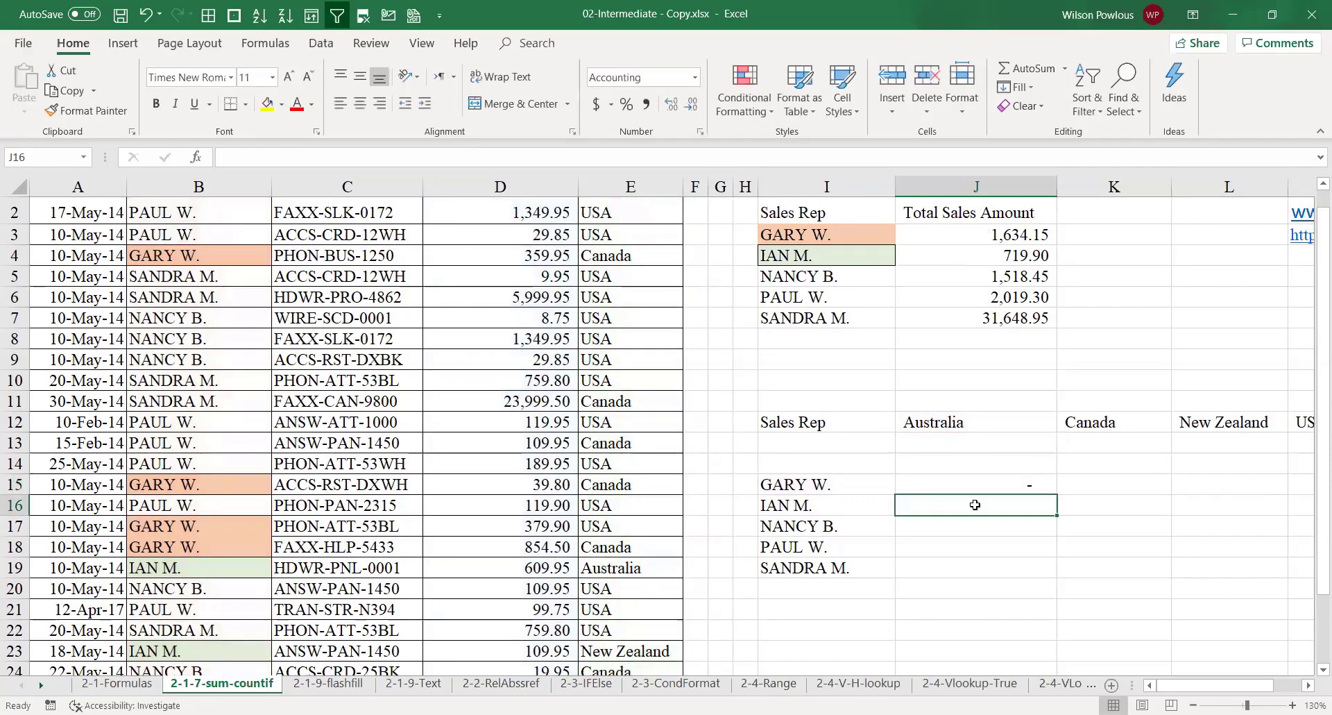
Step: Replace the country in E4 with Australia copied from J12 and check the SUMIFS total in J15
{"action": "left_click", "coordinate": [982, 485]}
{"action": "scroll", "coordinate": [923, 527], "scroll_direction": "up", "scroll_amount": 1}
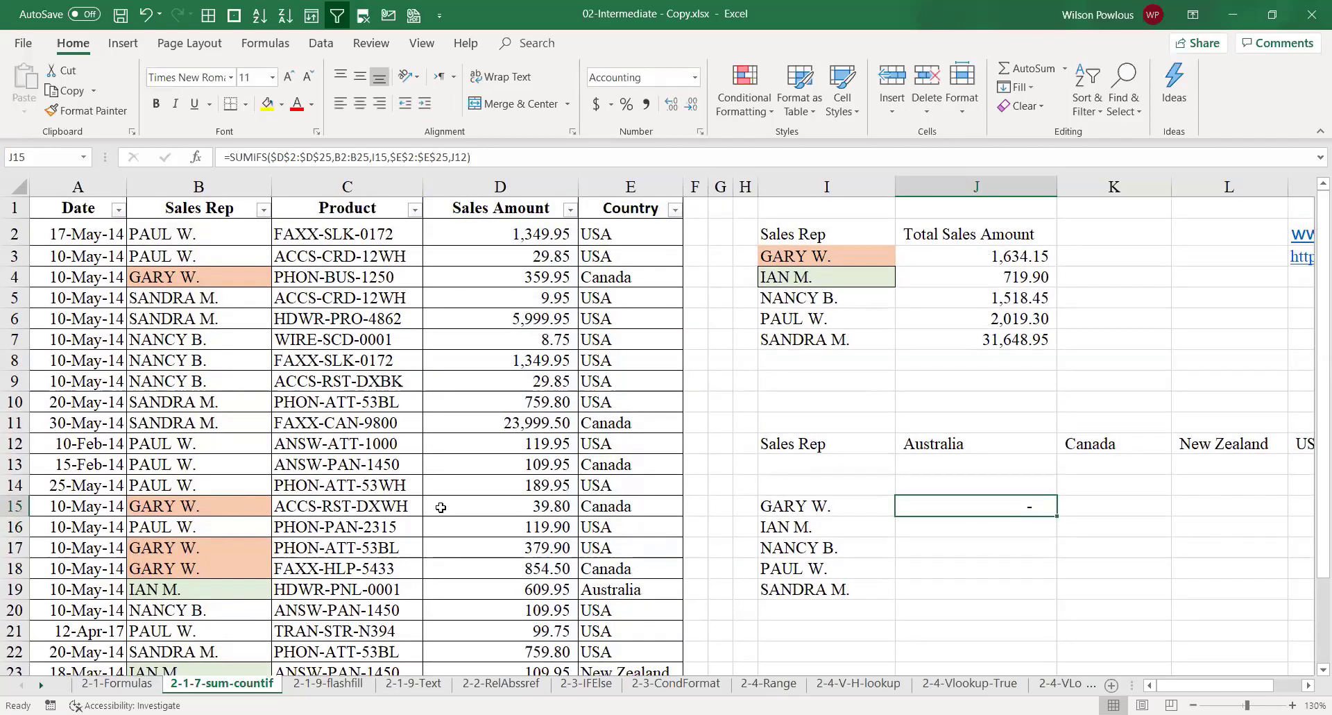
{"action": "left_click", "coordinate": [996, 445]}
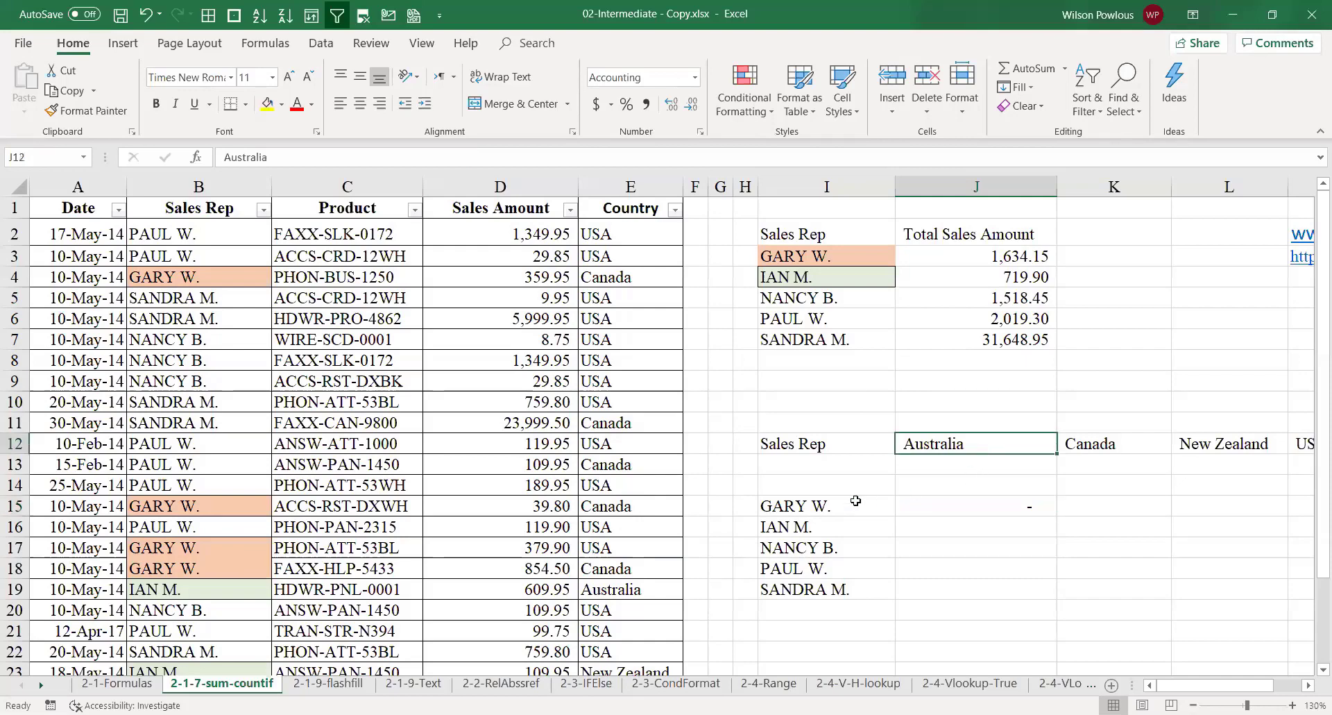
{"action": "key", "text": "ctrl+c"}
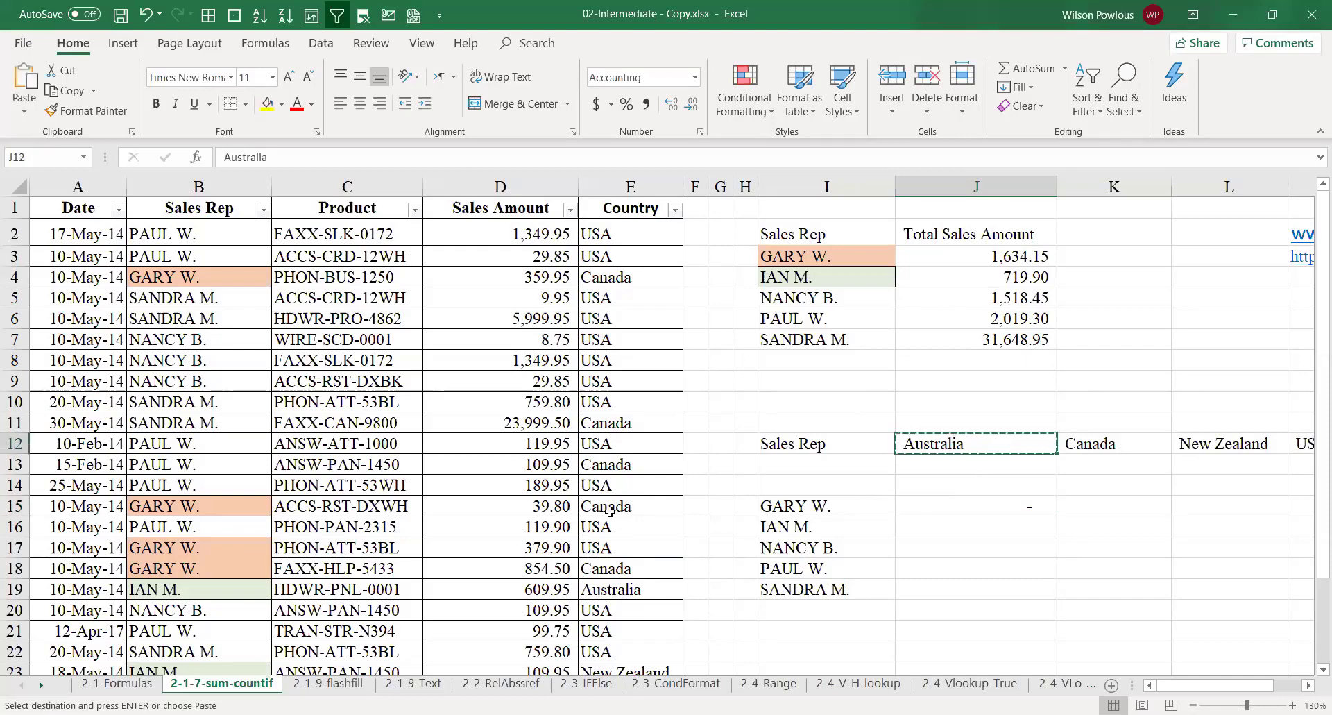
{"action": "left_click", "coordinate": [625, 279]}
{"action": "key", "text": "ctrl+v"}
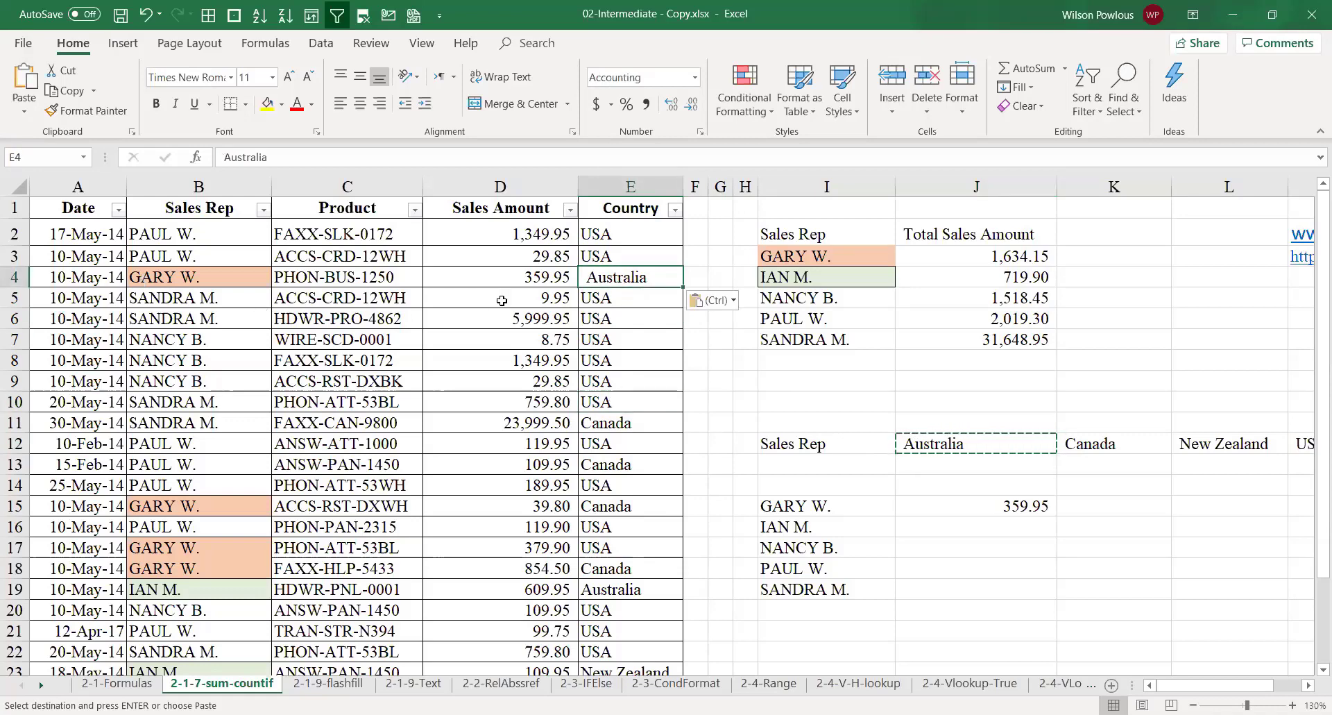
{"action": "left_click", "coordinate": [635, 313]}
{"action": "left_click", "coordinate": [632, 285]}
{"action": "left_click", "coordinate": [1014, 507]}
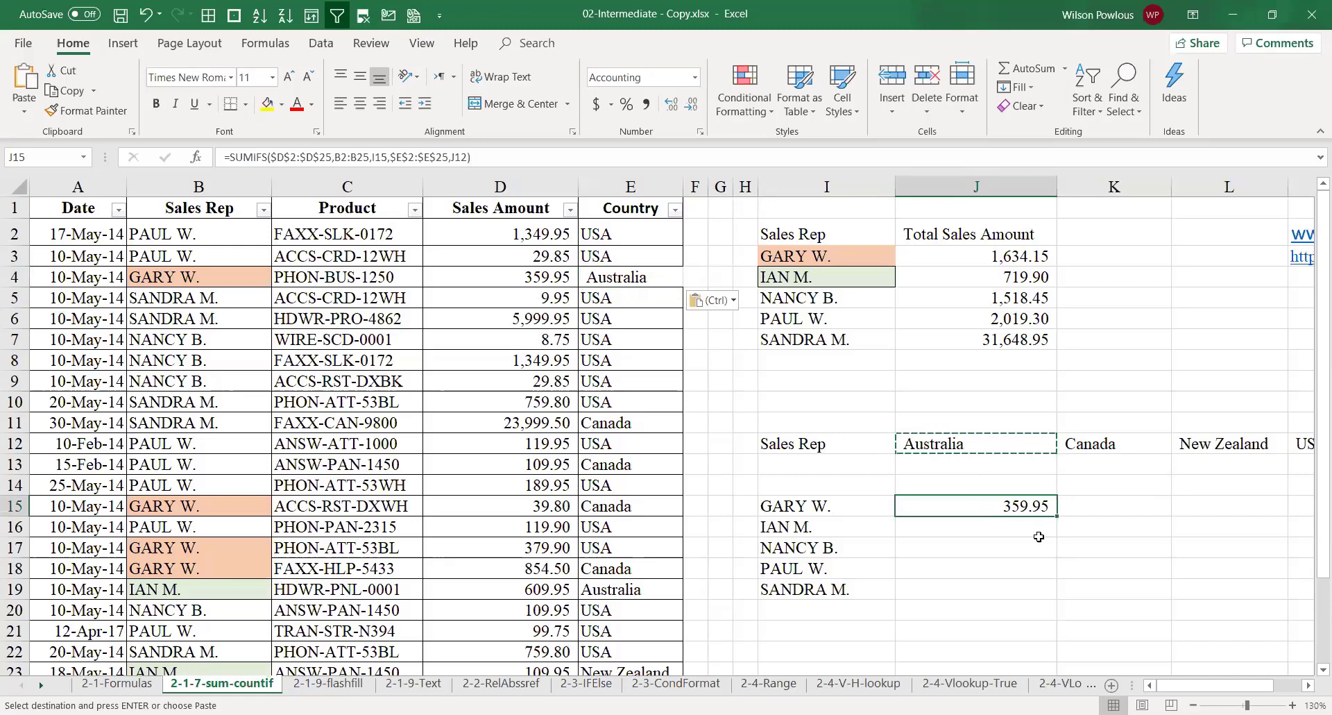
{"action": "key", "text": "Escape"}
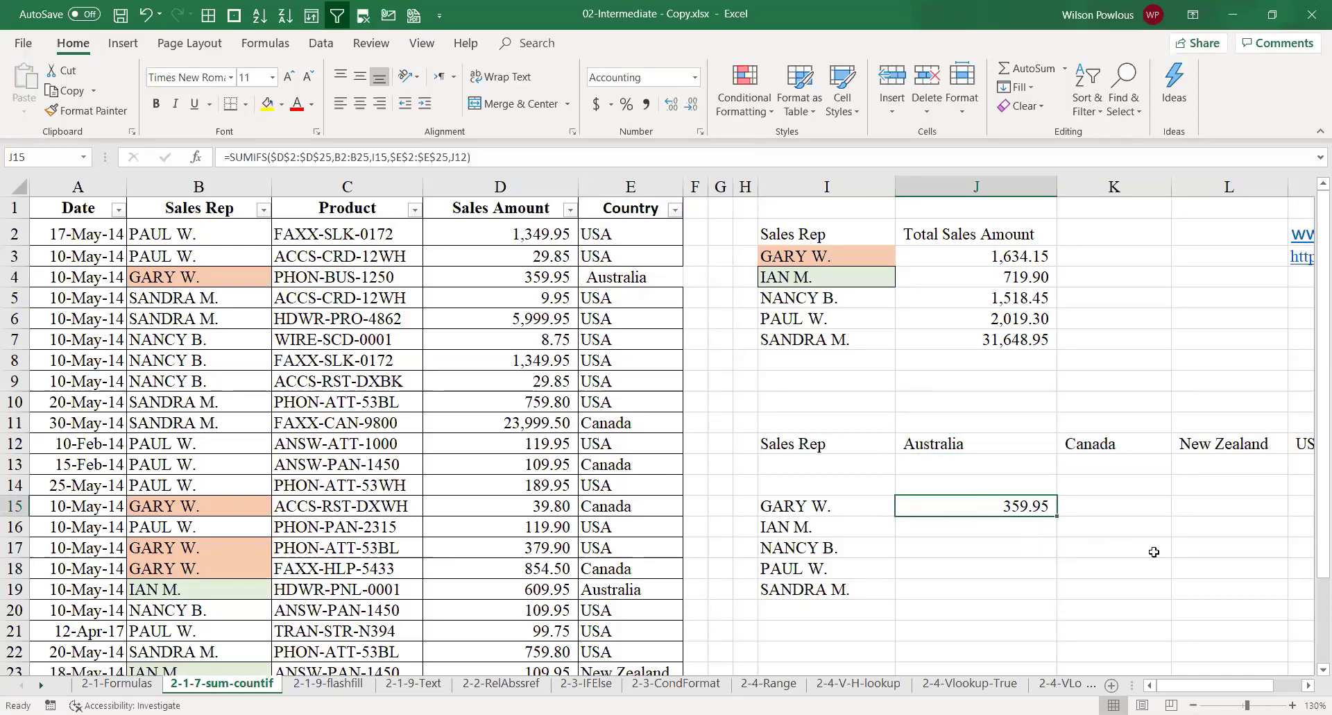
Step: Fill the SUMIFS formula from J15 down to J19 for the remaining sales reps
{"action": "left_click", "coordinate": [1306, 687]}
{"action": "left_click", "coordinate": [1306, 688]}
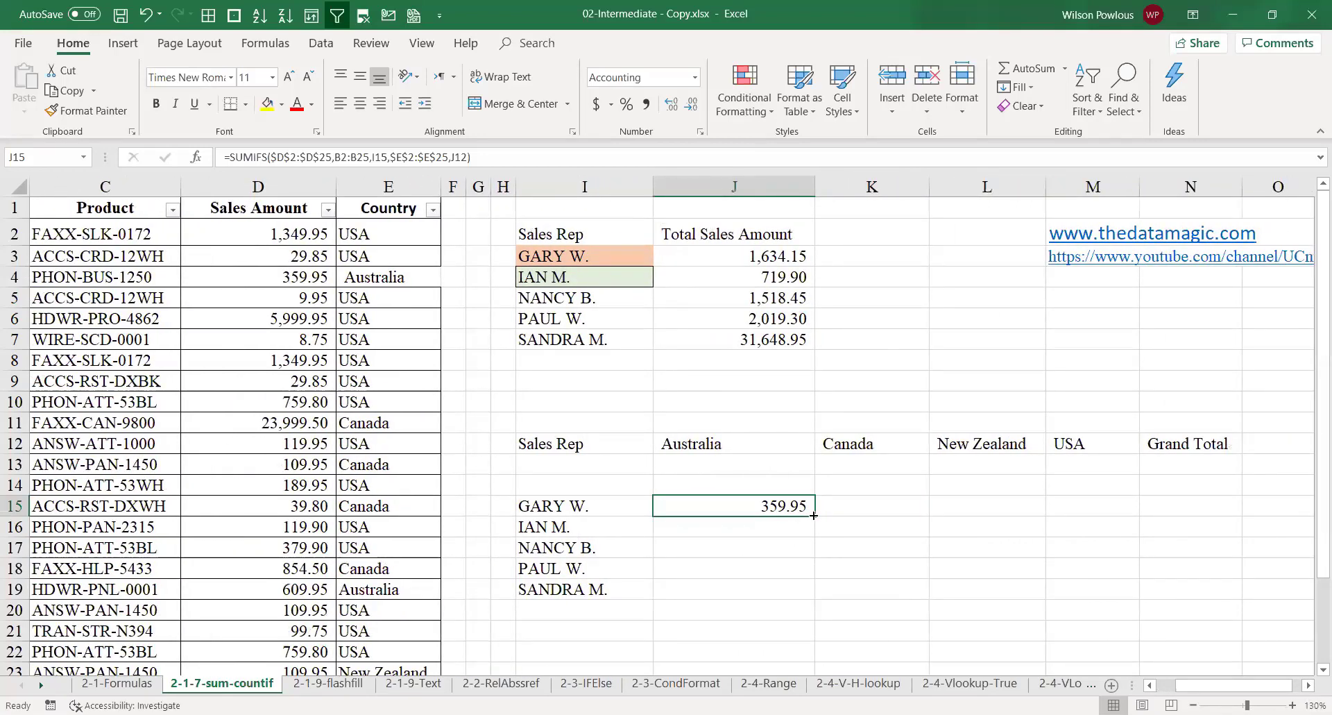
{"action": "left_click_drag", "start_coordinate": [814, 514], "coordinate": [823, 608]}
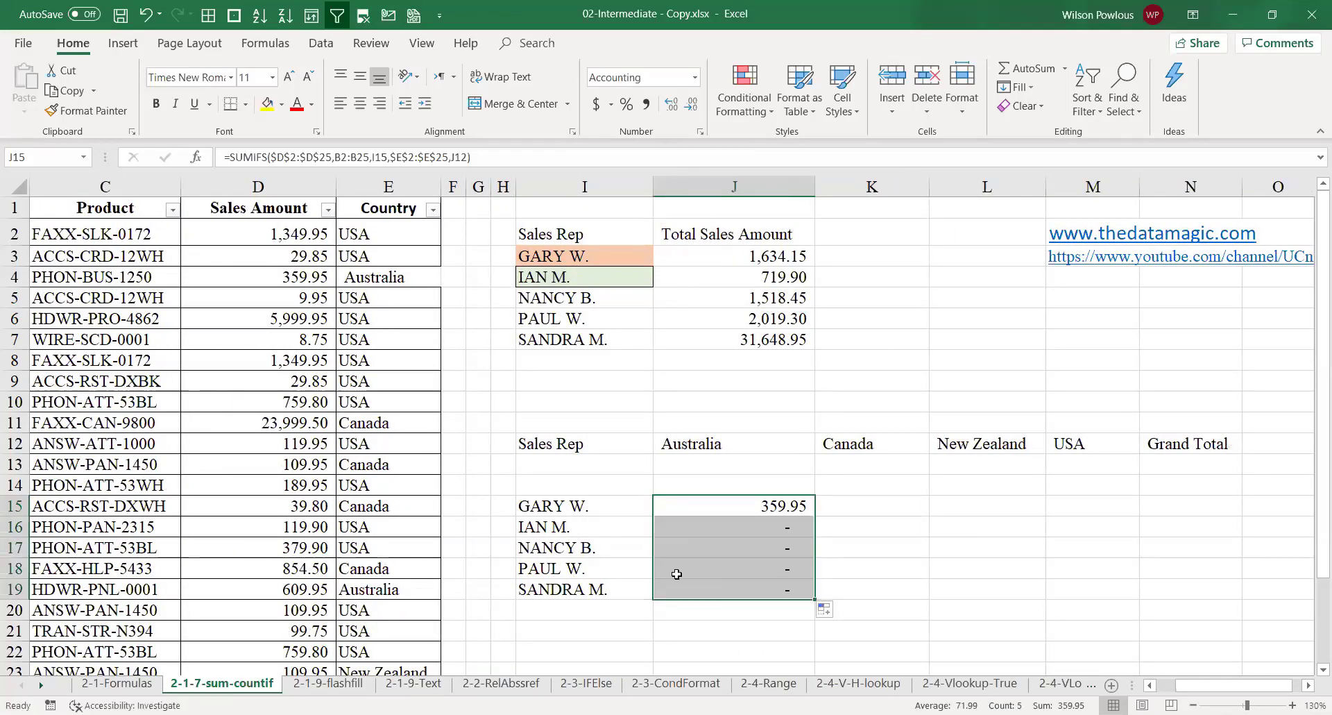
Step: Review the criteria pairs behind the Australia totals: the sales reps in I15, I16 and I17 against the country header J12
{"action": "left_click", "coordinate": [583, 508]}
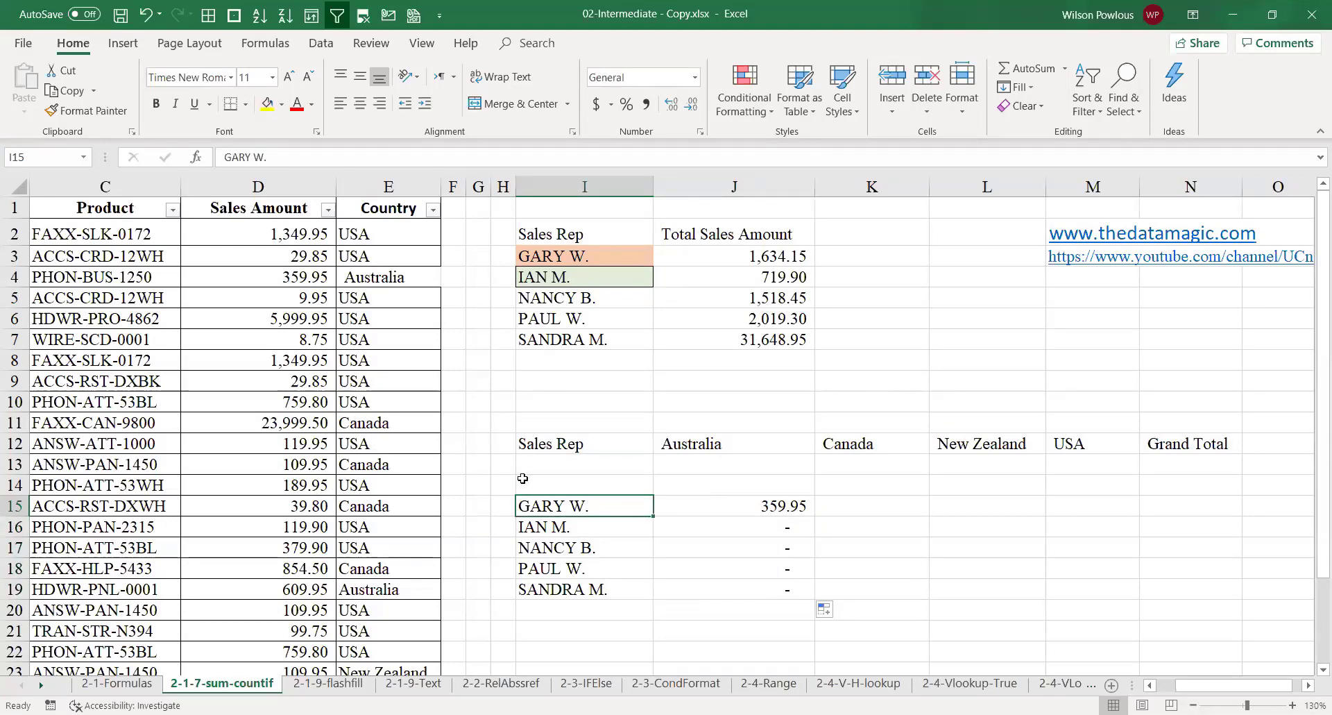
{"action": "left_click", "coordinate": [711, 450]}
{"action": "left_click", "coordinate": [595, 526]}
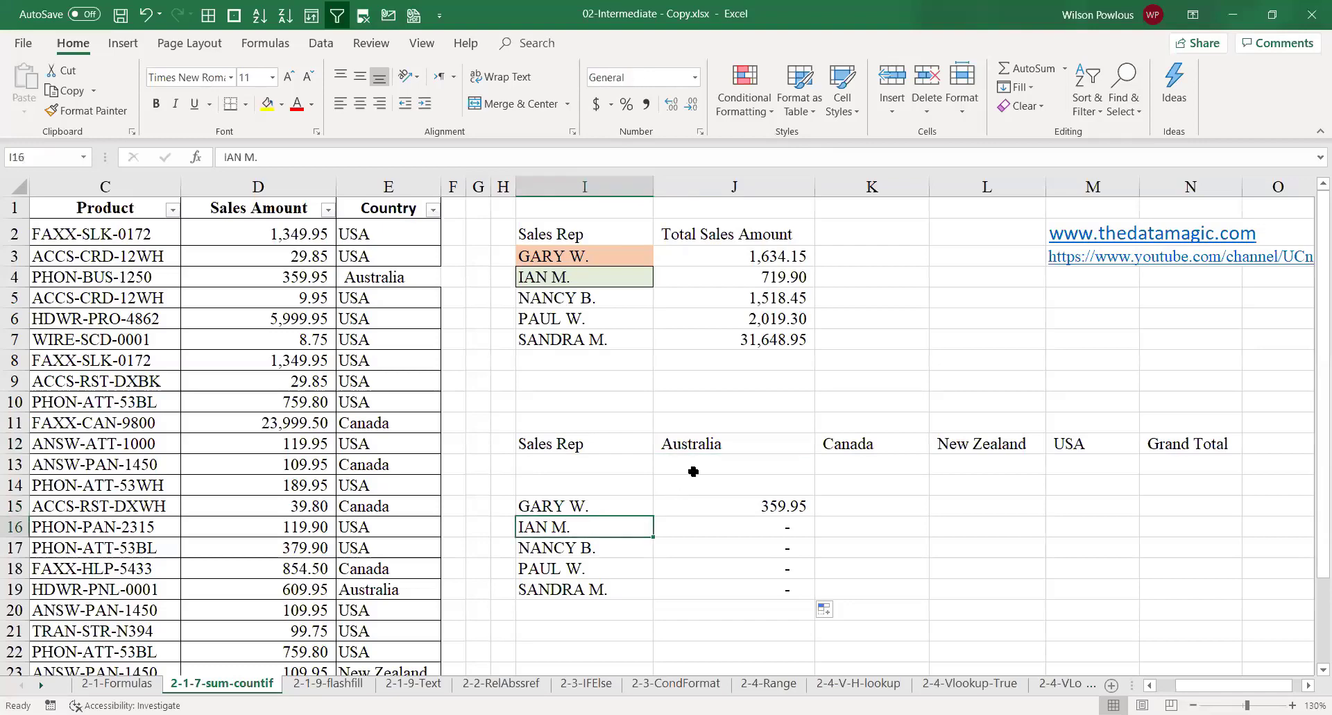
{"action": "left_click", "coordinate": [718, 446]}
{"action": "left_click", "coordinate": [585, 550]}
{"action": "left_click", "coordinate": [727, 442]}
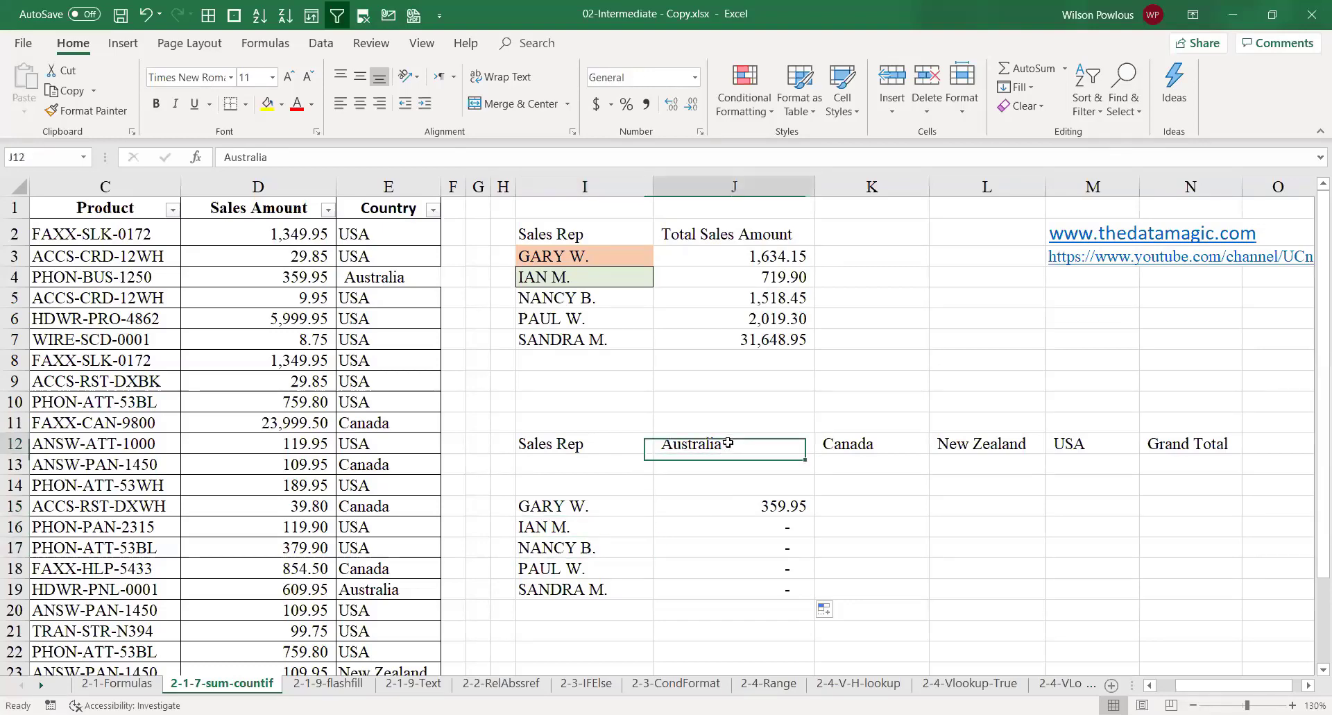
Step: Inspect the SUMIFS formulas in J15 and J16 to compare which country header cell each one references
{"action": "left_click", "coordinate": [580, 568]}
{"action": "left_click", "coordinate": [728, 446]}
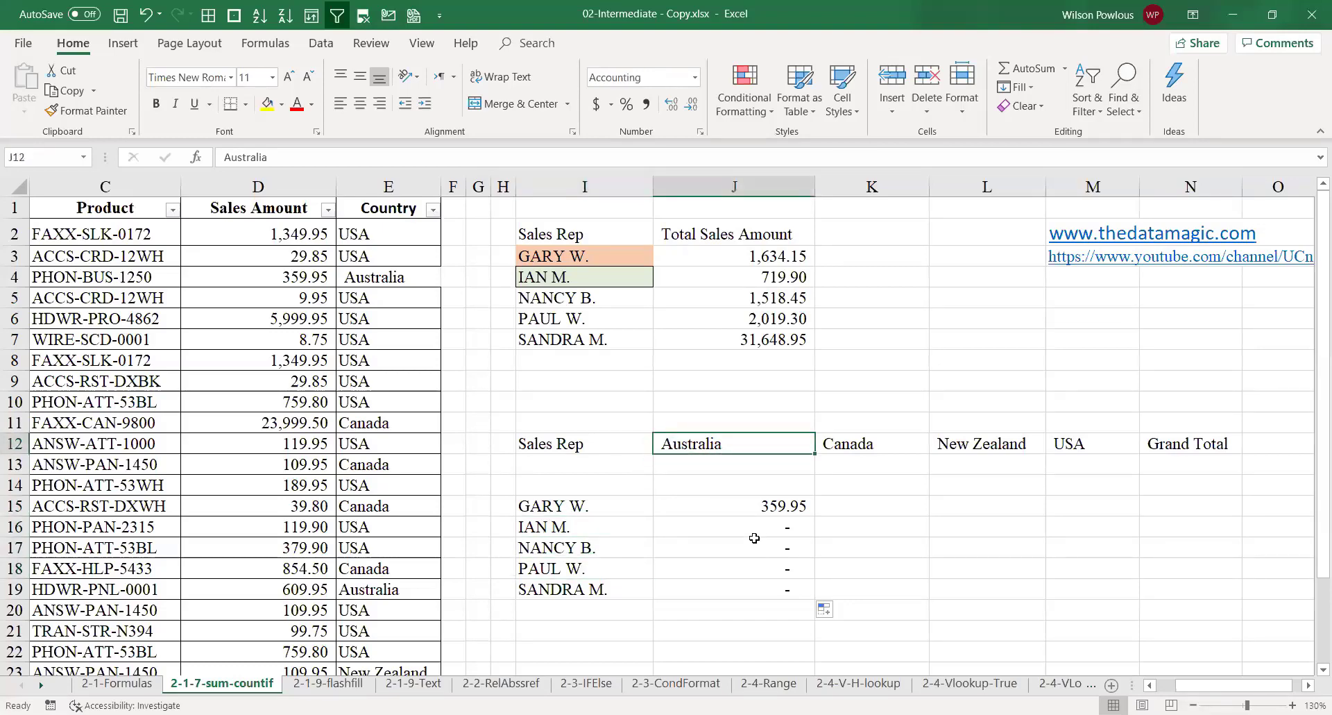
{"action": "left_click_drag", "start_coordinate": [757, 533], "coordinate": [768, 550]}
{"action": "left_click", "coordinate": [781, 587]}
{"action": "left_click", "coordinate": [769, 511]}
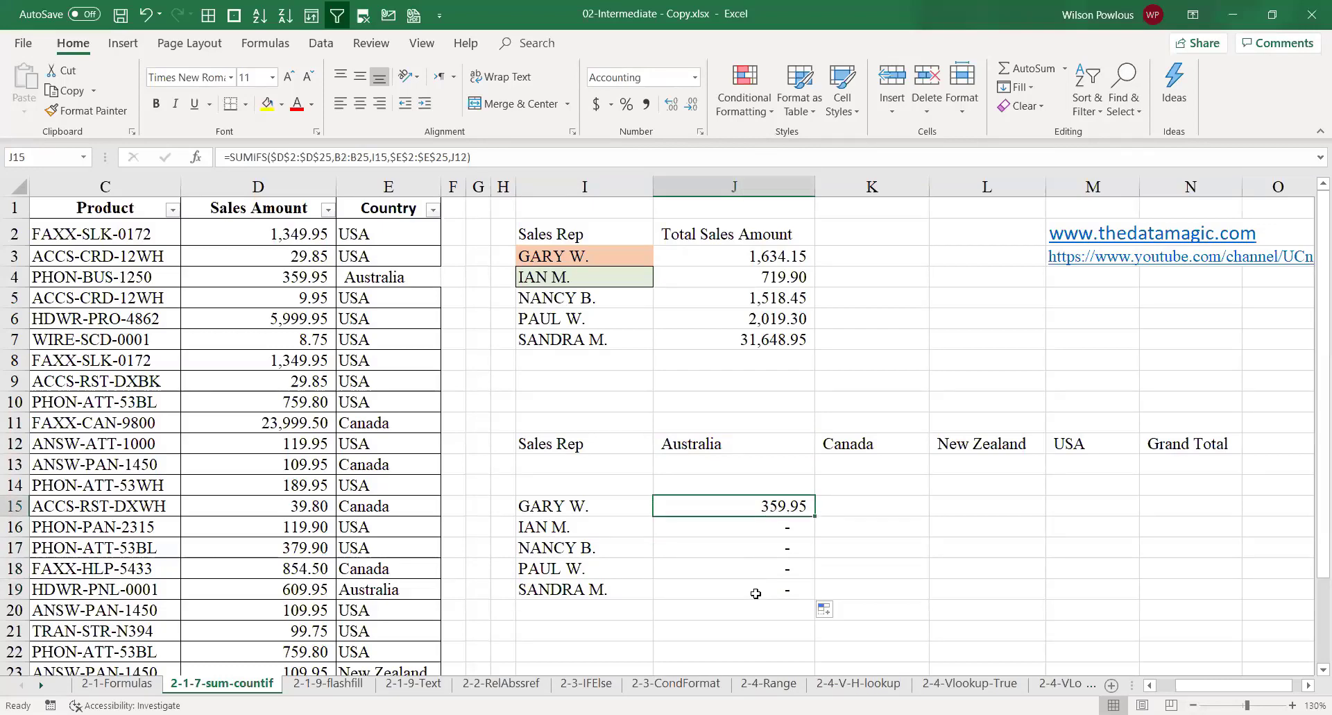
{"action": "key", "text": "F2"}
{"action": "key", "text": "ctrl+Return"}
{"action": "left_click", "coordinate": [726, 529]}
{"action": "double_click", "coordinate": [728, 528]}
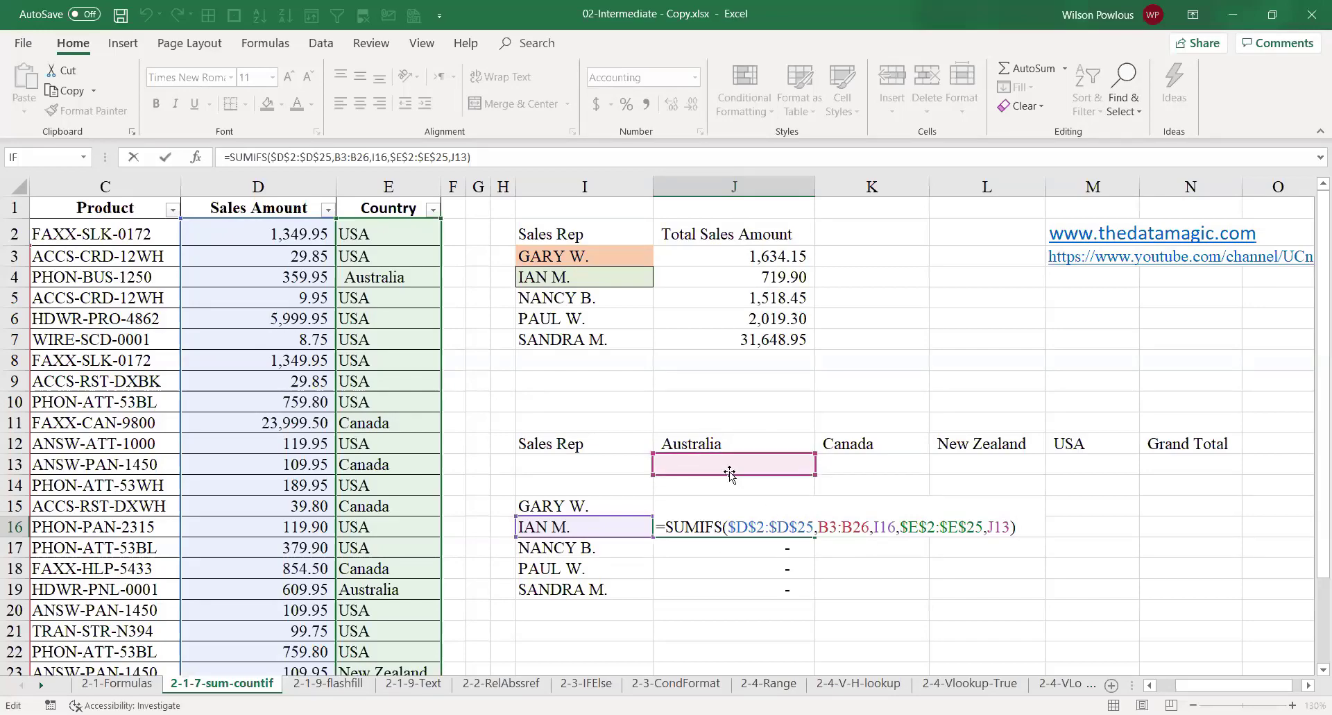
{"action": "key", "text": "Return"}
{"action": "left_click", "coordinate": [735, 444]}
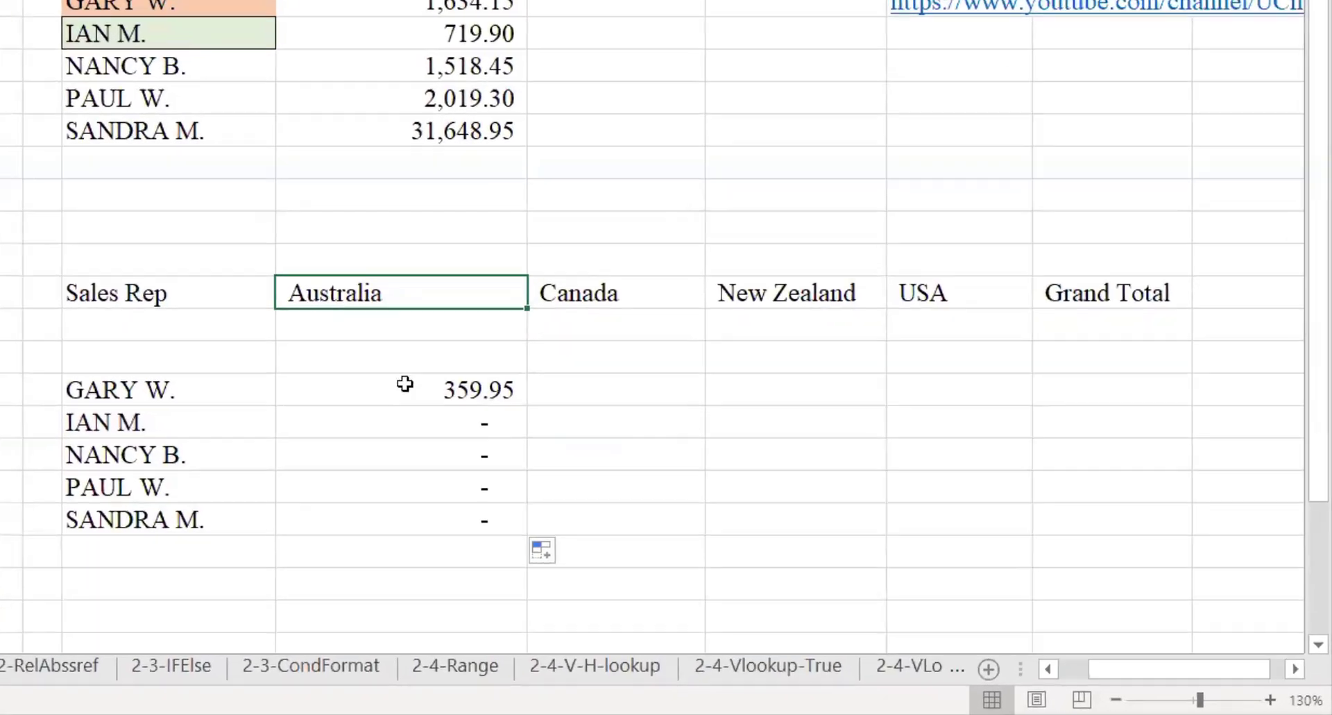
Step: Lock the row of the country criterion in J15 as J$12 and fill the SUMIFS formula down to J19
{"action": "left_click", "coordinate": [732, 505]}
{"action": "double_click", "coordinate": [343, 371]}
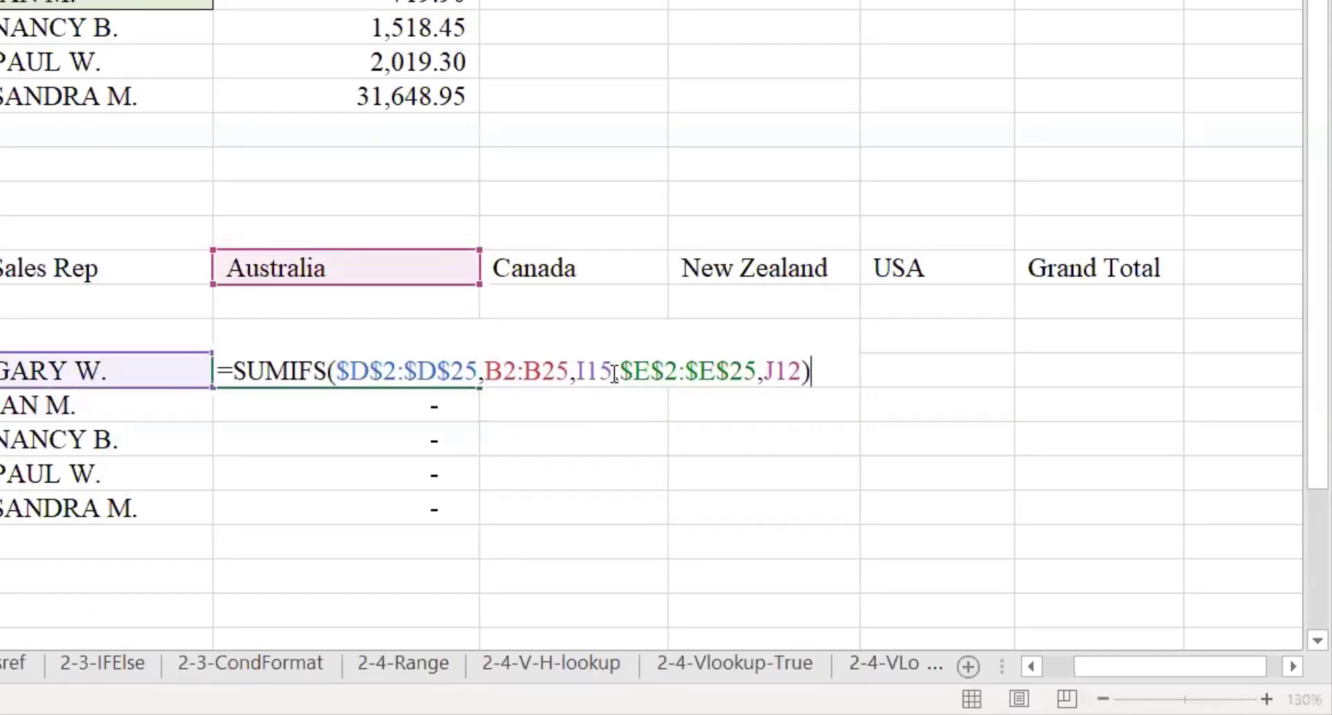
{"action": "left_click", "coordinate": [591, 372]}
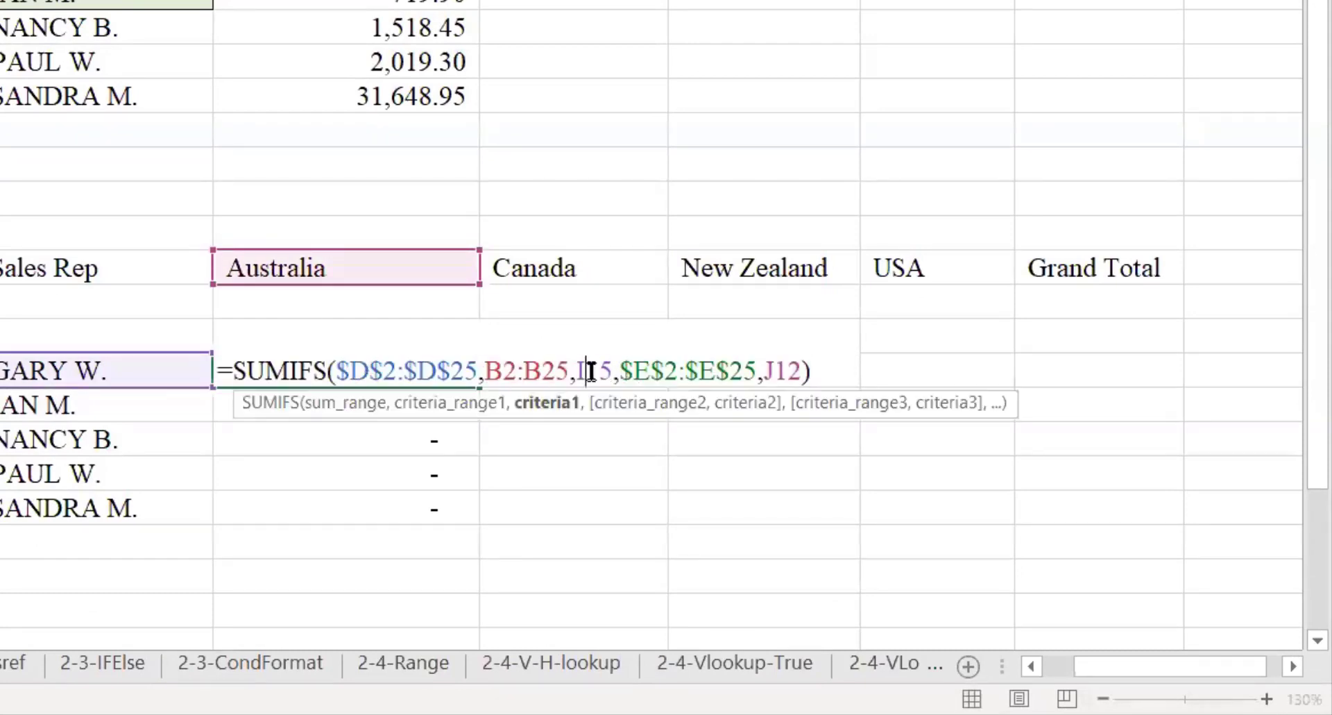
{"action": "left_click", "coordinate": [776, 370]}
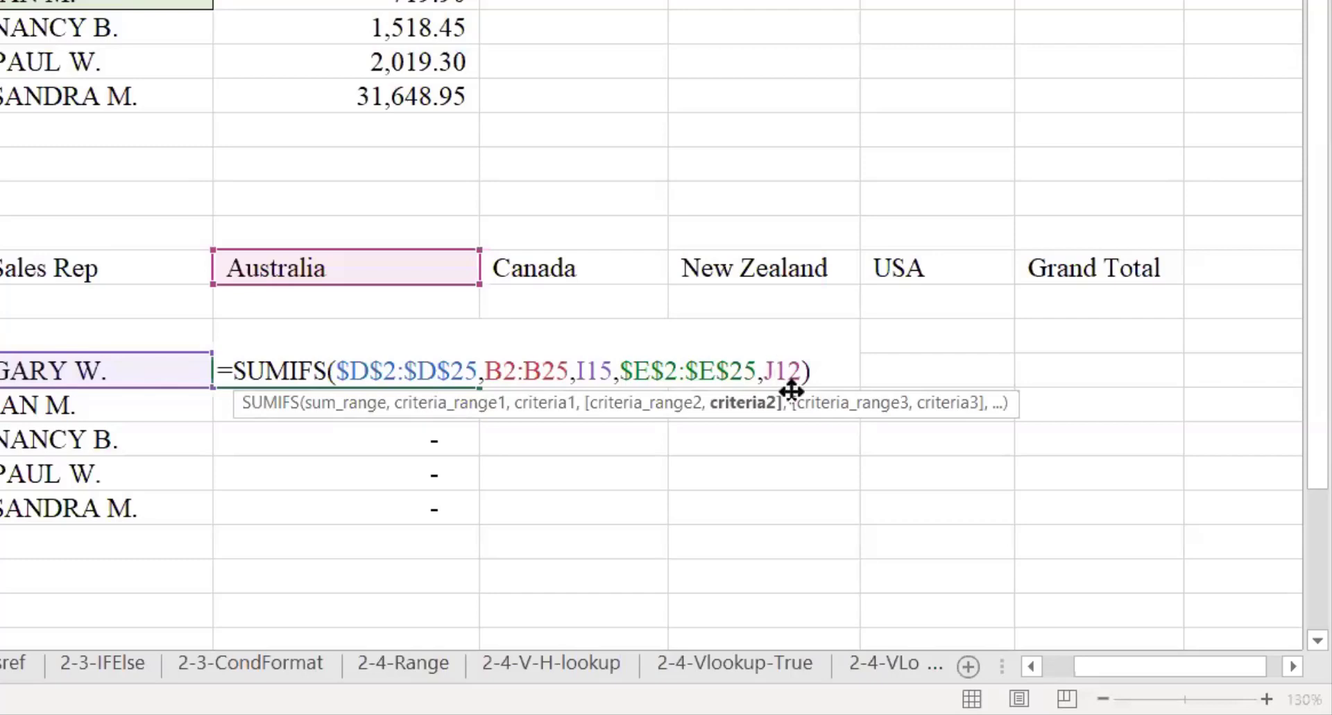
{"action": "type", "text": "$"}
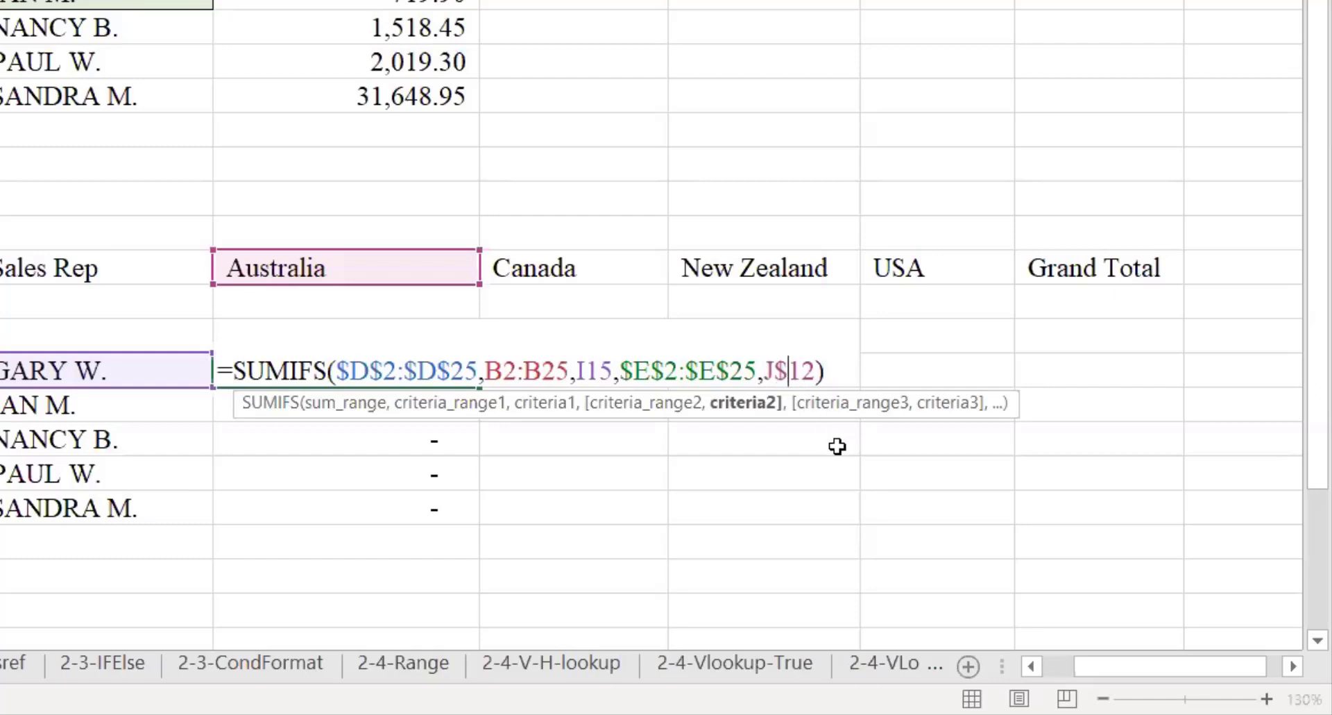
{"action": "key", "text": "ctrl+Return"}
{"action": "left_click_drag", "start_coordinate": [479, 387], "coordinate": [485, 517]}
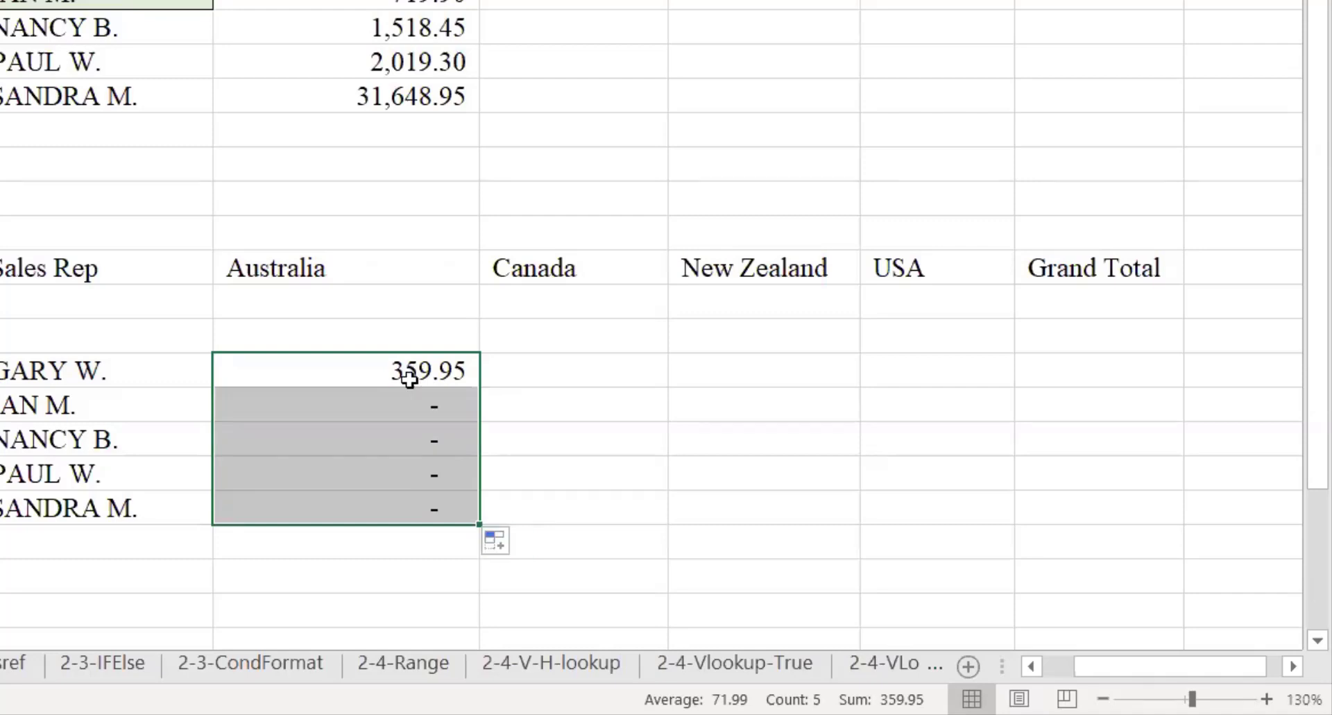
Step: Examine the filled SUMIFS formula in J16, comparing its criteria references and ranges with the source data
{"action": "left_click_drag", "start_coordinate": [402, 416], "coordinate": [442, 447]}
{"action": "left_click", "coordinate": [413, 405]}
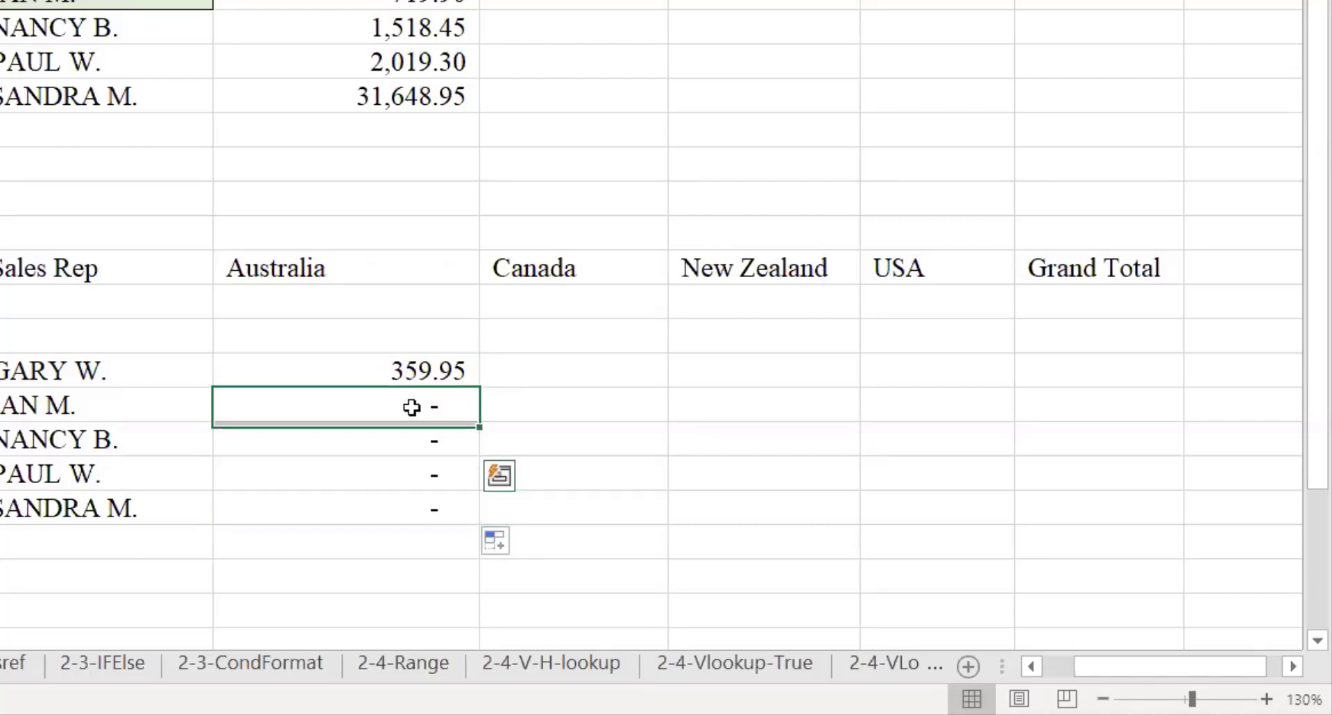
{"action": "key", "text": "F2"}
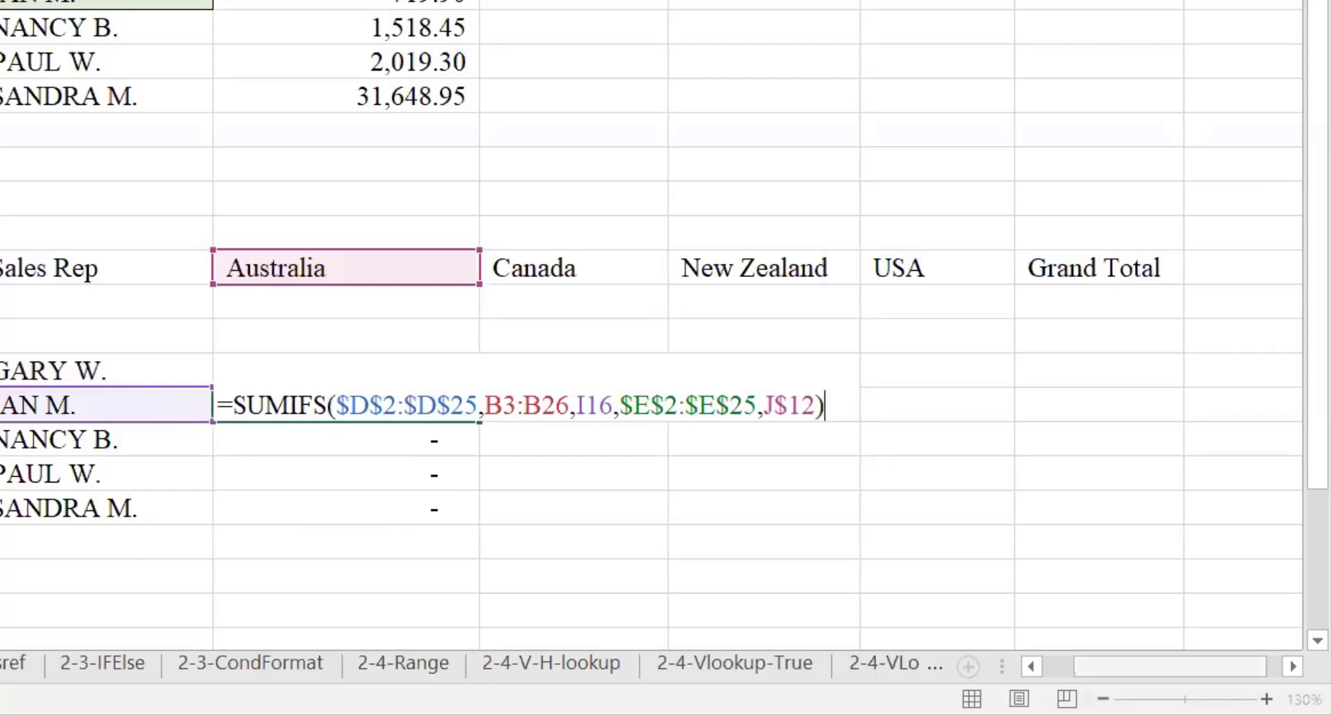
{"action": "left_click", "coordinate": [1030, 666]}
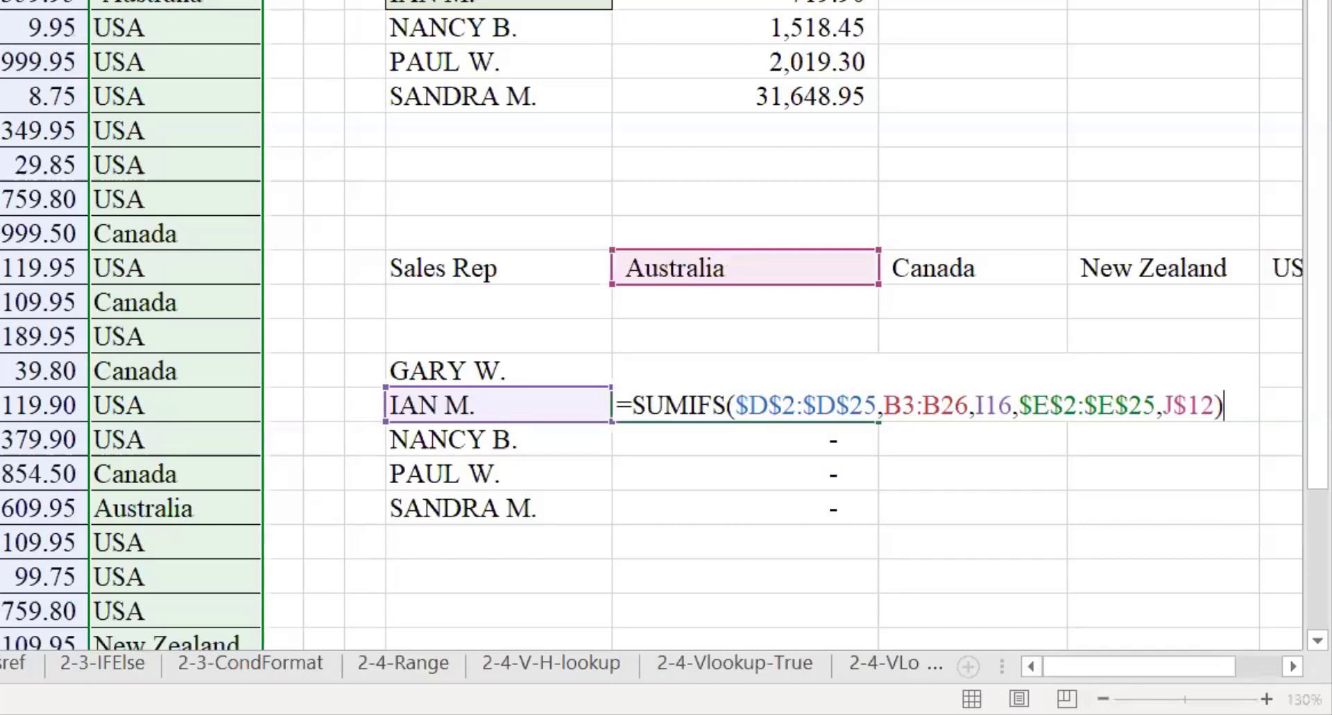
{"action": "scroll", "coordinate": [653, 375], "scroll_direction": "down", "scroll_amount": 3}
{"action": "scroll", "coordinate": [652, 375], "scroll_direction": "up", "scroll_amount": 3}
{"action": "key", "text": "Return"}
Step: Make the sales rep range in J15 absolute as $B$2:$B$25 and fill the SUMIFS formula down to J19
{"action": "left_click", "coordinate": [770, 375]}
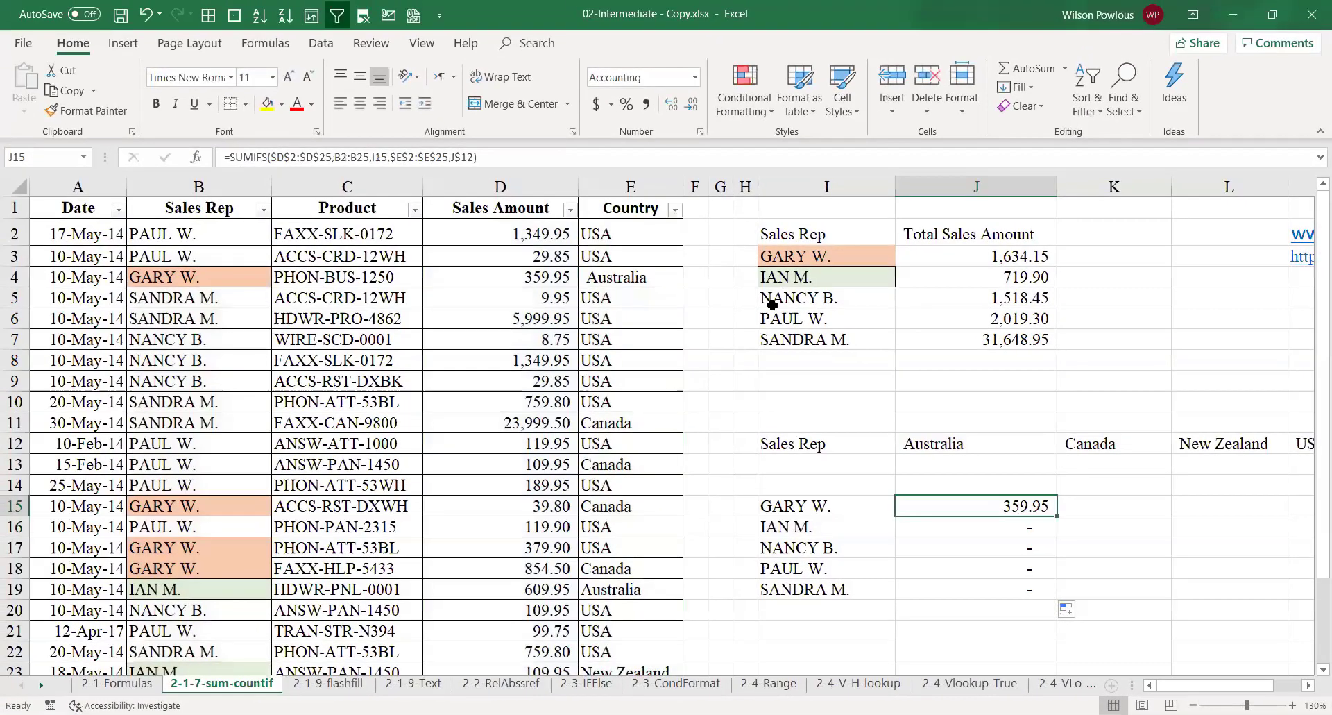
{"action": "left_click", "coordinate": [340, 158]}
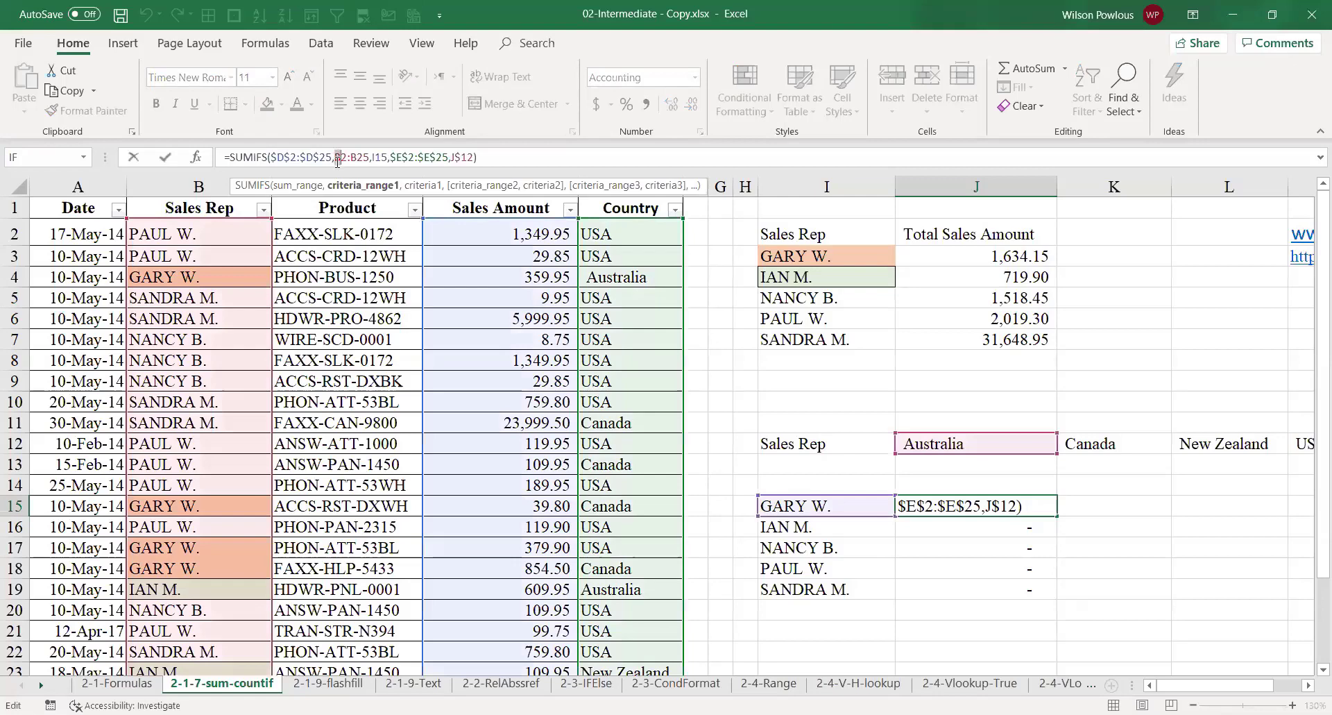
{"action": "left_click_drag", "start_coordinate": [335, 158], "coordinate": [369, 158]}
{"action": "key", "text": "F4"}
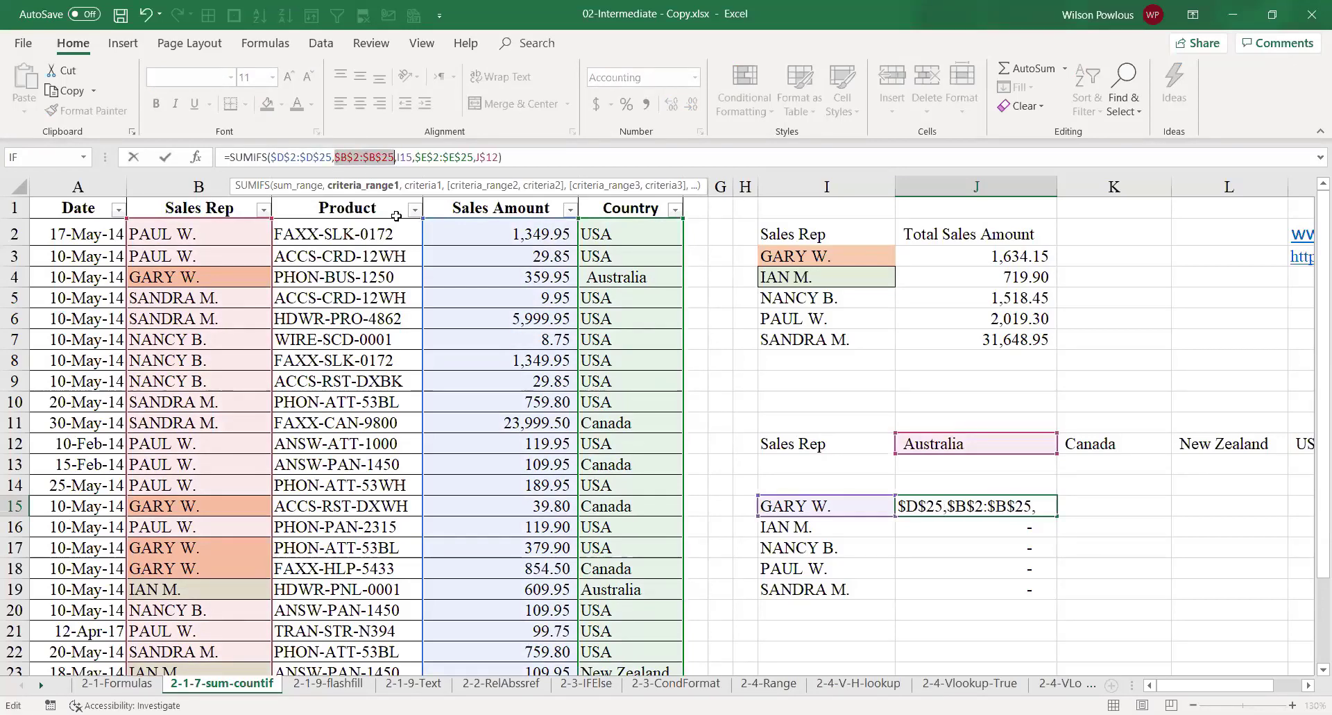
{"action": "key", "text": "Return"}
{"action": "left_click", "coordinate": [1018, 501]}
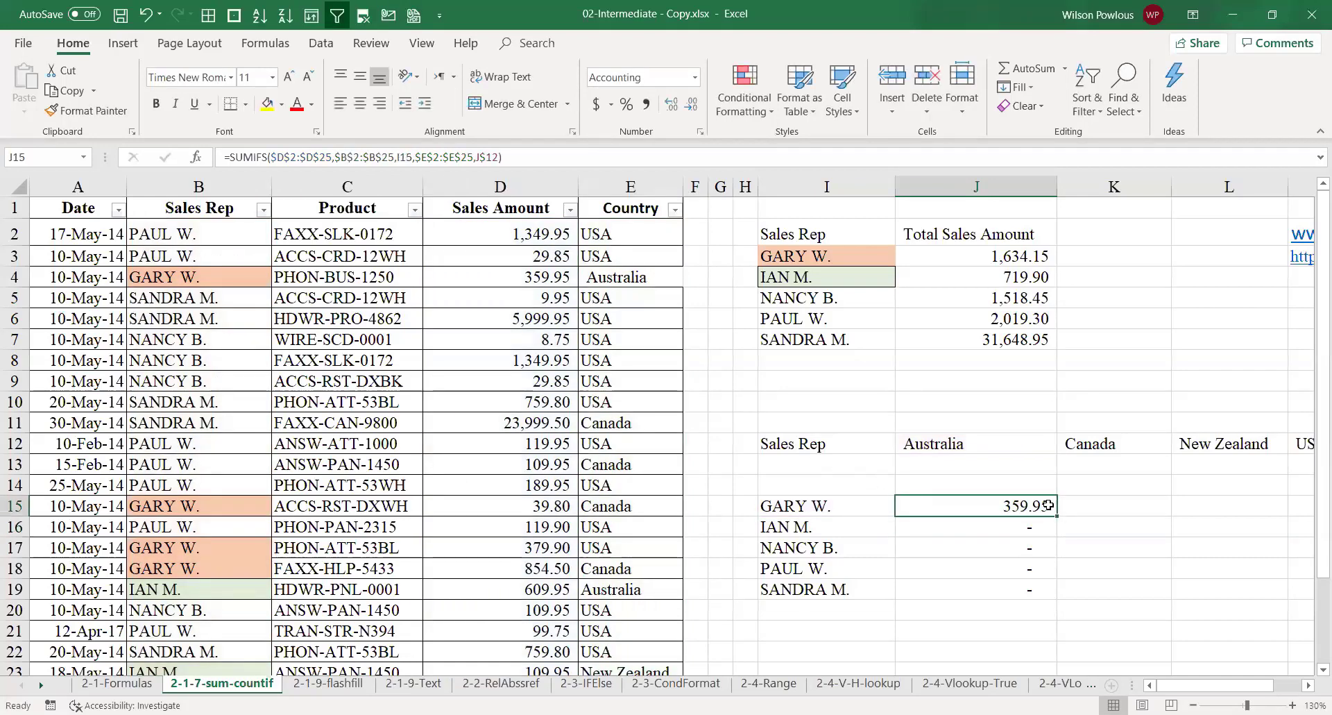
{"action": "left_click_drag", "start_coordinate": [1056, 515], "coordinate": [1095, 589]}
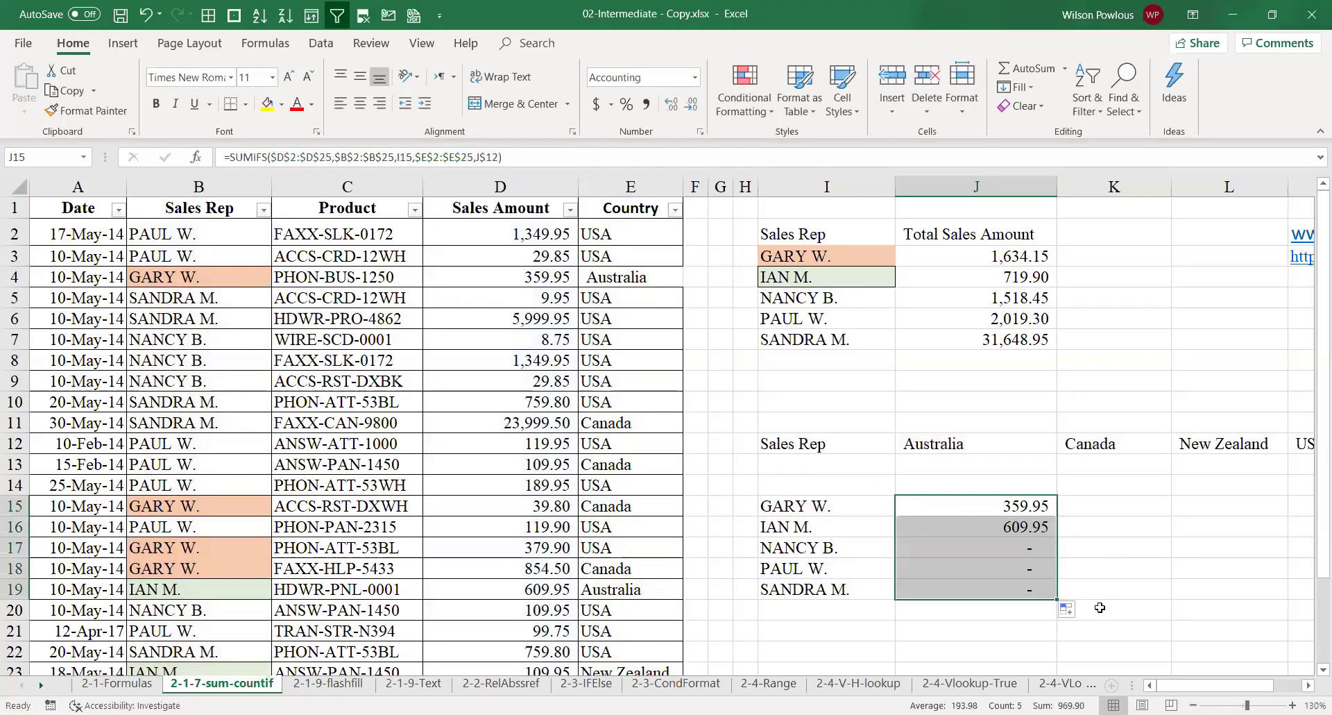
Step: Check the Australia total in J16 against the matching sales rep and country record in row 19 of the data
{"action": "left_click", "coordinate": [955, 530]}
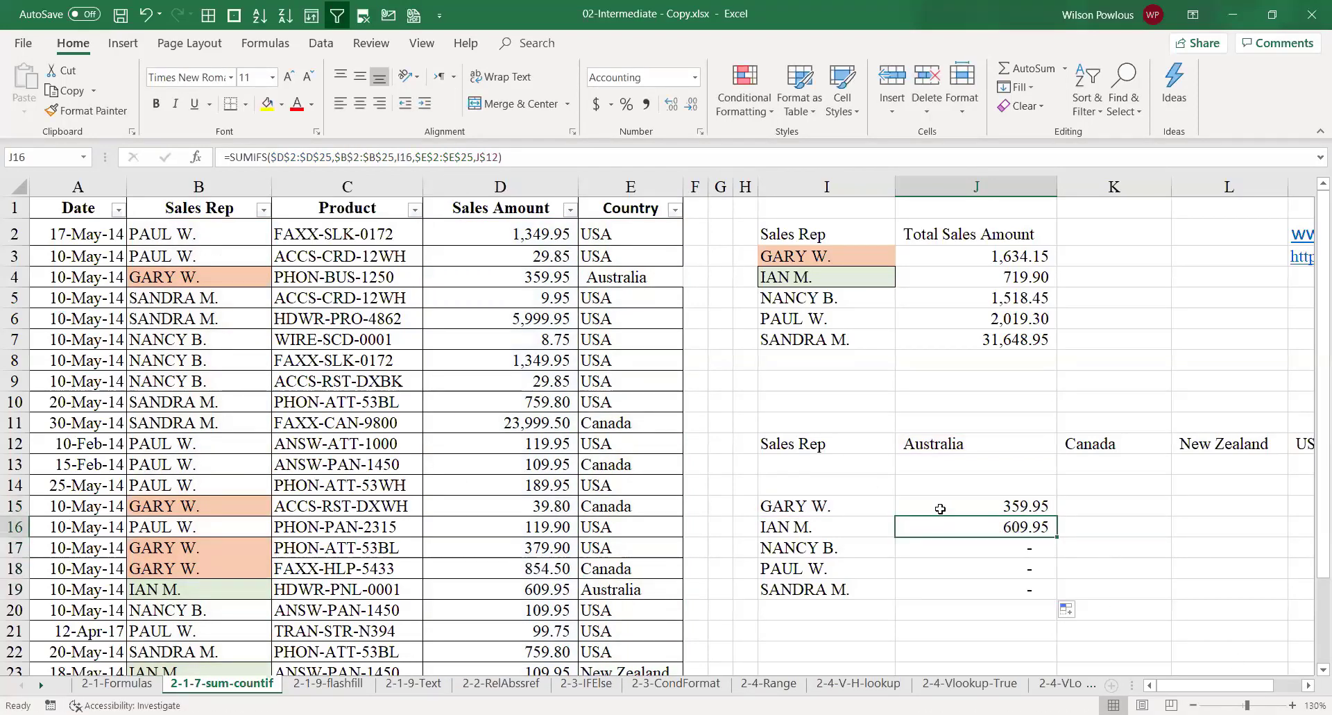
{"action": "left_click", "coordinate": [922, 442]}
{"action": "left_click", "coordinate": [968, 528]}
{"action": "left_click", "coordinate": [152, 355]}
{"action": "scroll", "coordinate": [242, 502], "scroll_direction": "down", "scroll_amount": 2}
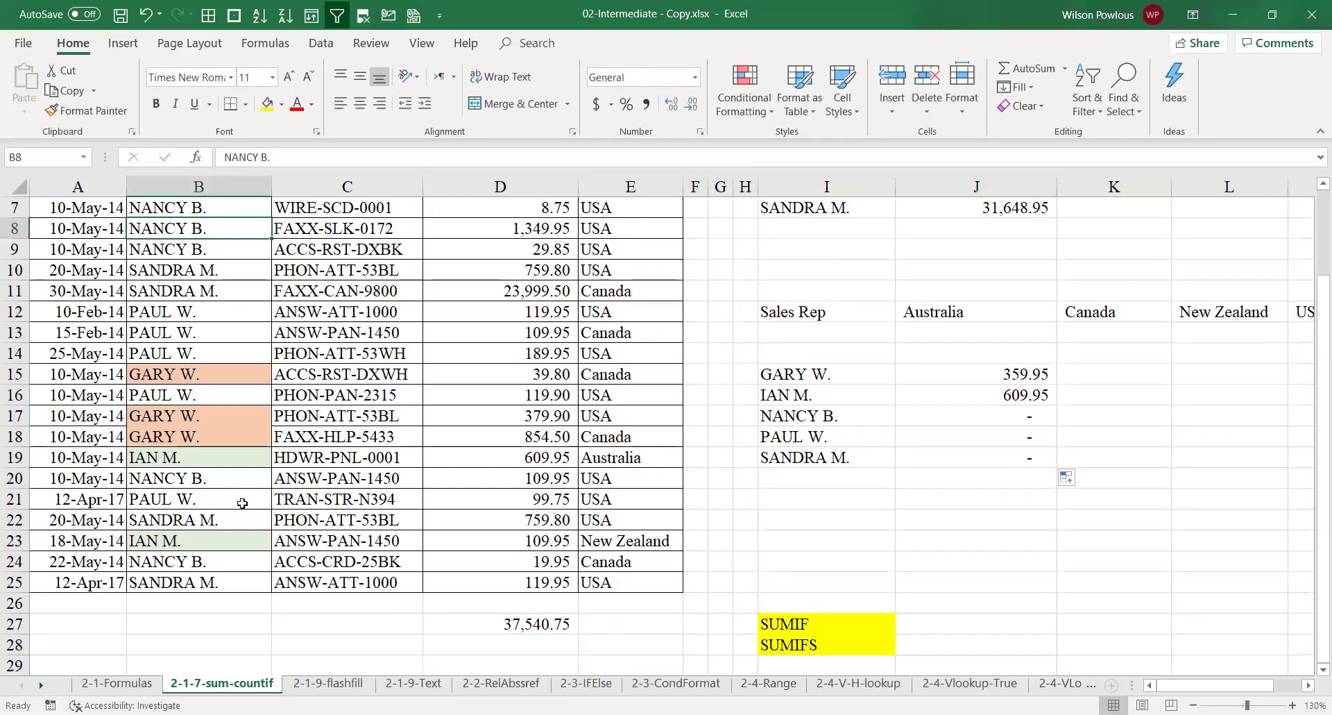
{"action": "left_click_drag", "start_coordinate": [215, 462], "coordinate": [601, 461]}
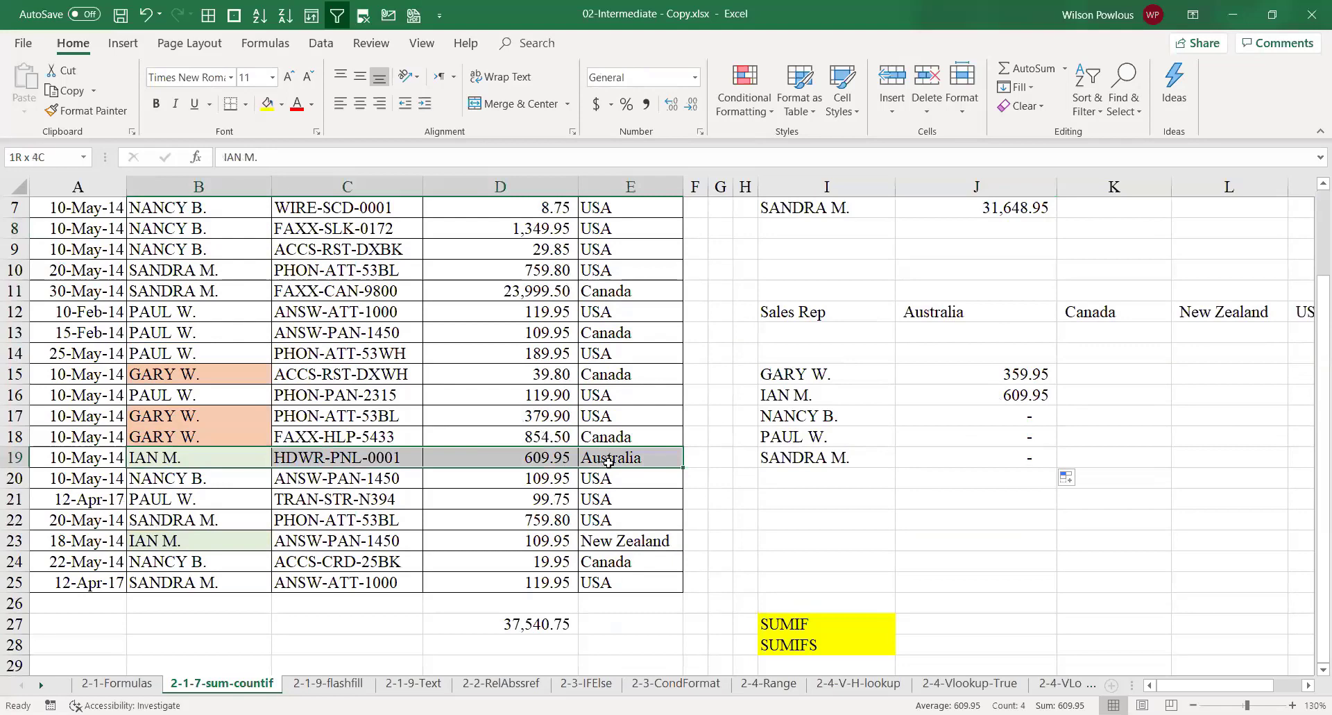
{"action": "scroll", "coordinate": [608, 461], "scroll_direction": "up", "scroll_amount": 2}
{"action": "left_click", "coordinate": [538, 589]}
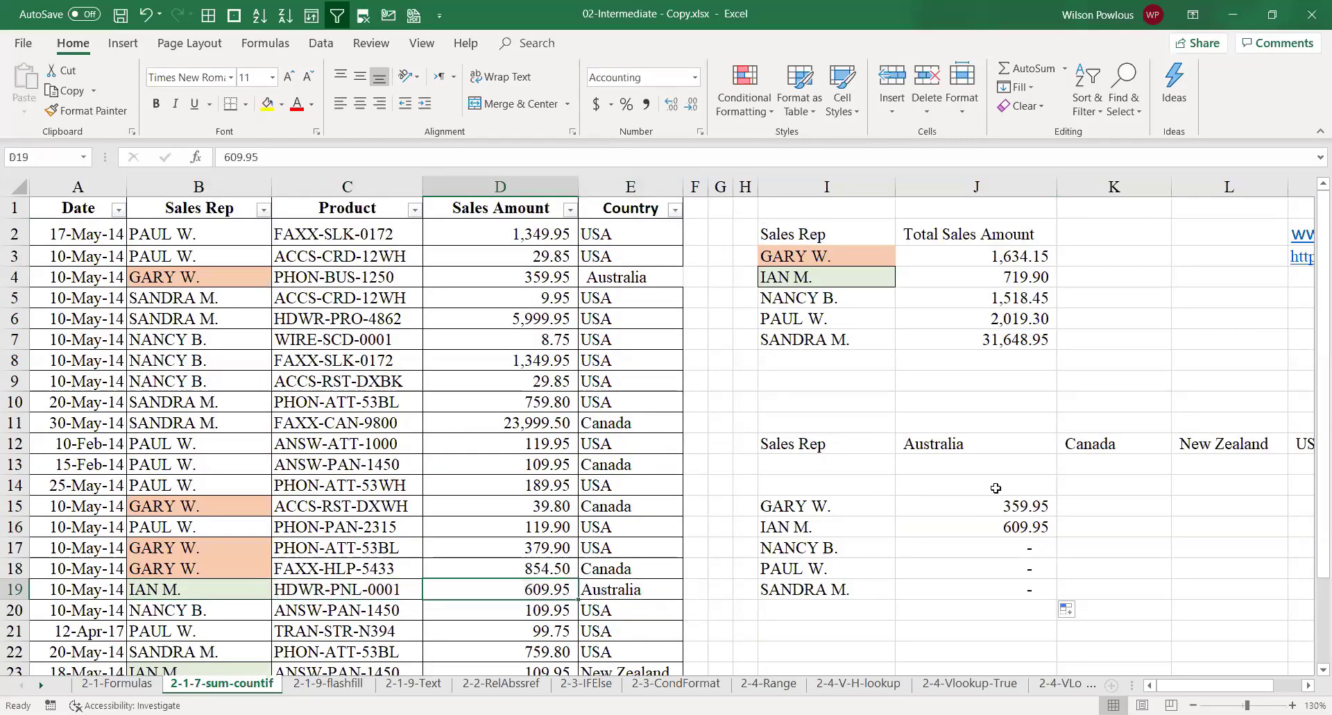
Step: Review each argument of the SUMIFS formula in J16: sum range, sales rep range and criterion, country range and criterion
{"action": "left_click", "coordinate": [990, 526]}
{"action": "key", "text": "F2"}
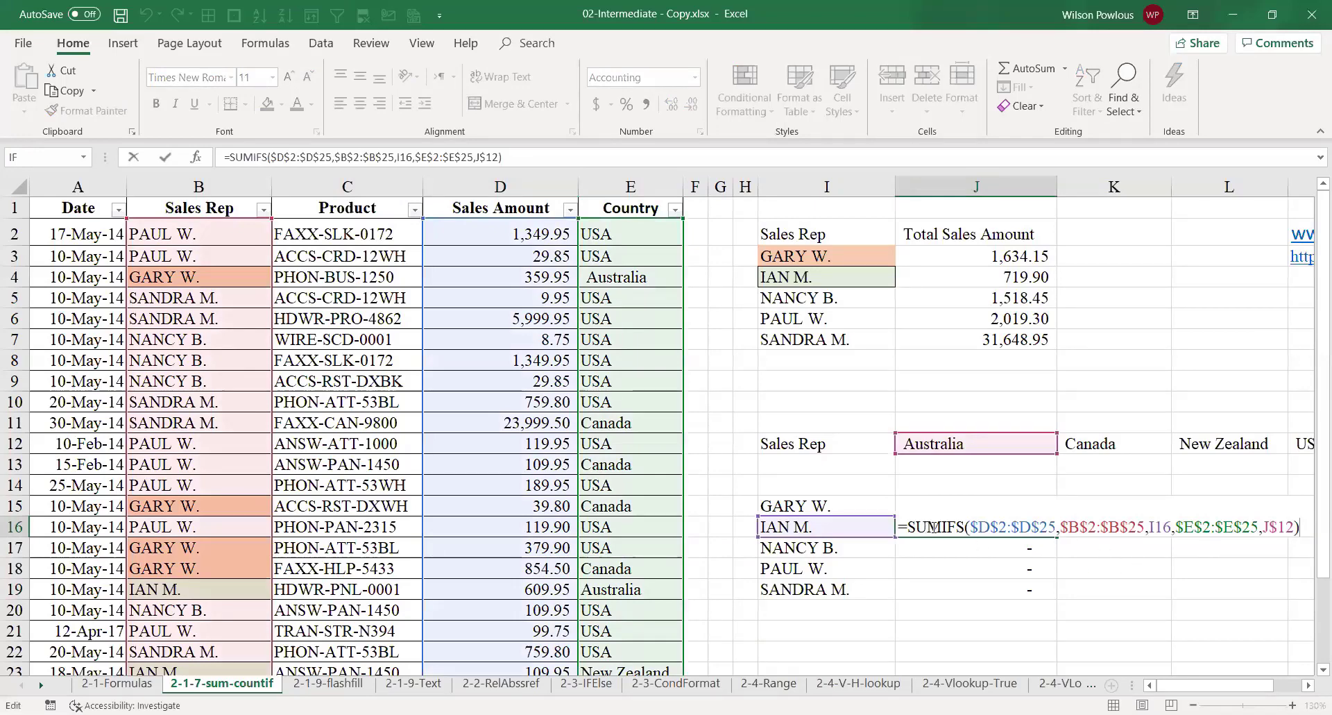
{"action": "left_click", "coordinate": [989, 528]}
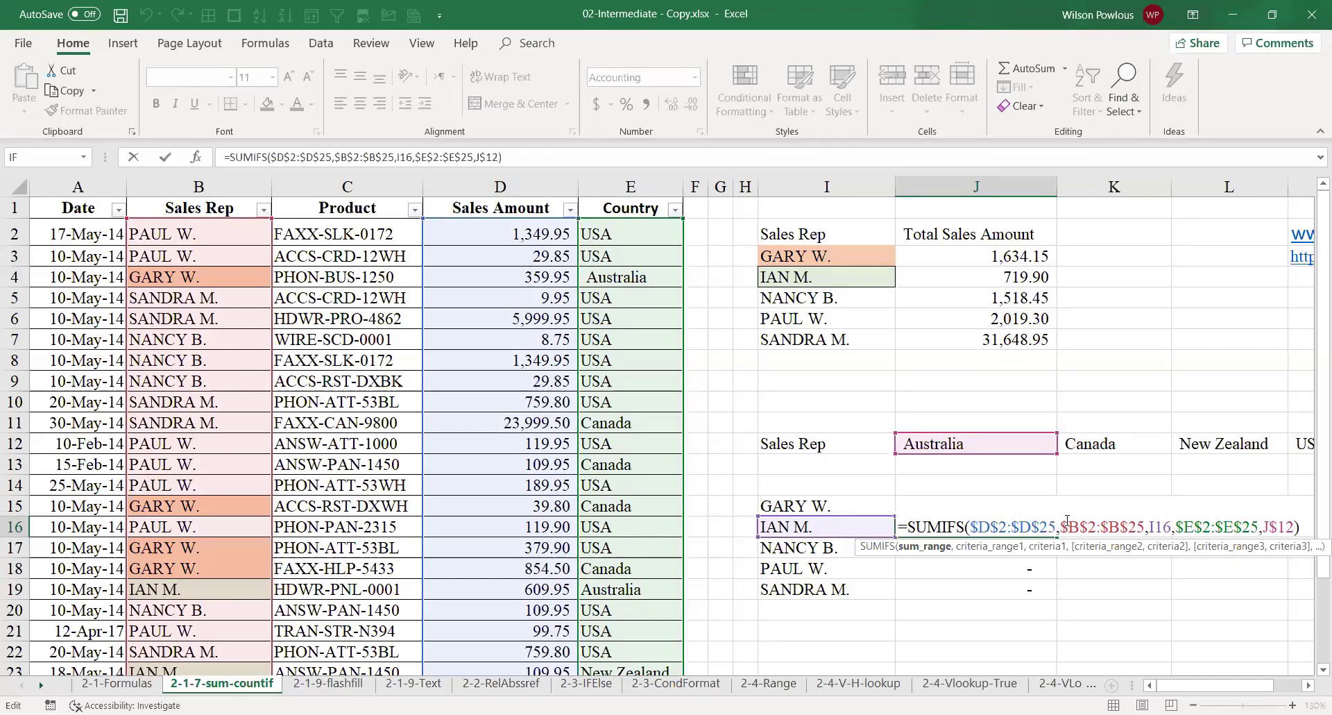
{"action": "left_click", "coordinate": [1106, 527]}
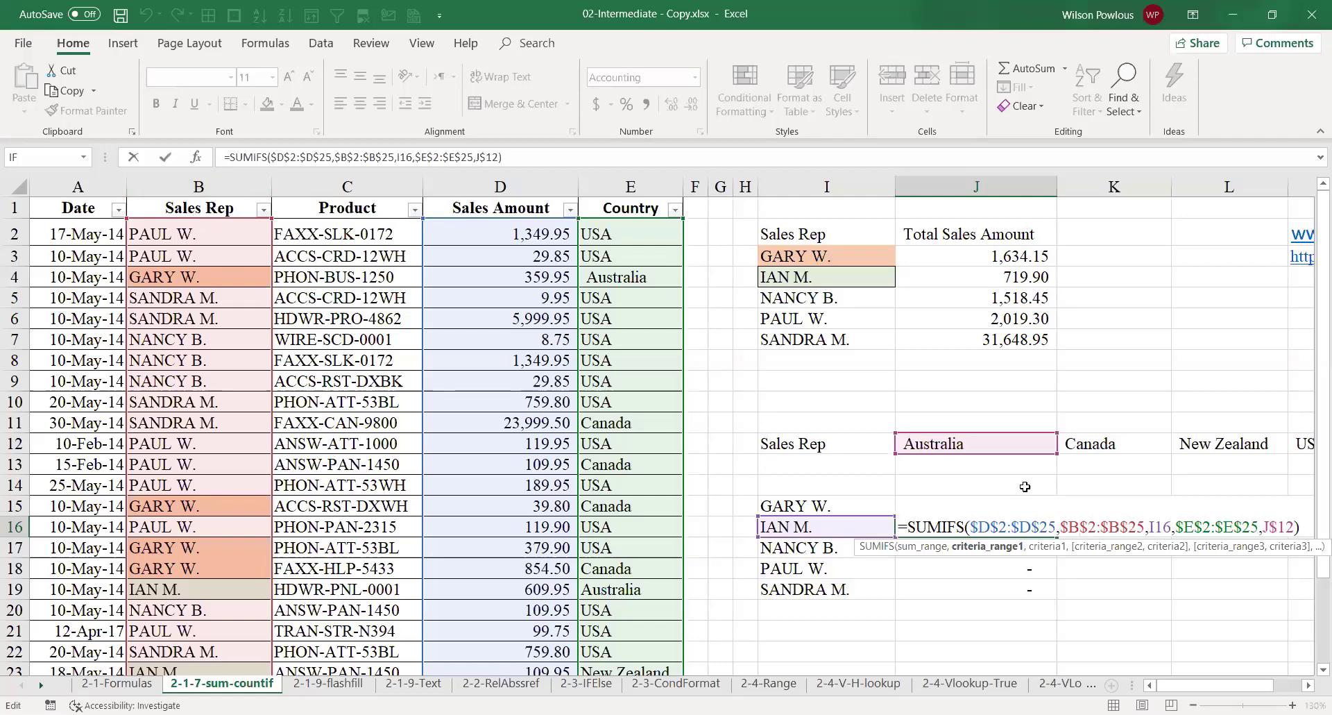
{"action": "left_click", "coordinate": [1163, 530]}
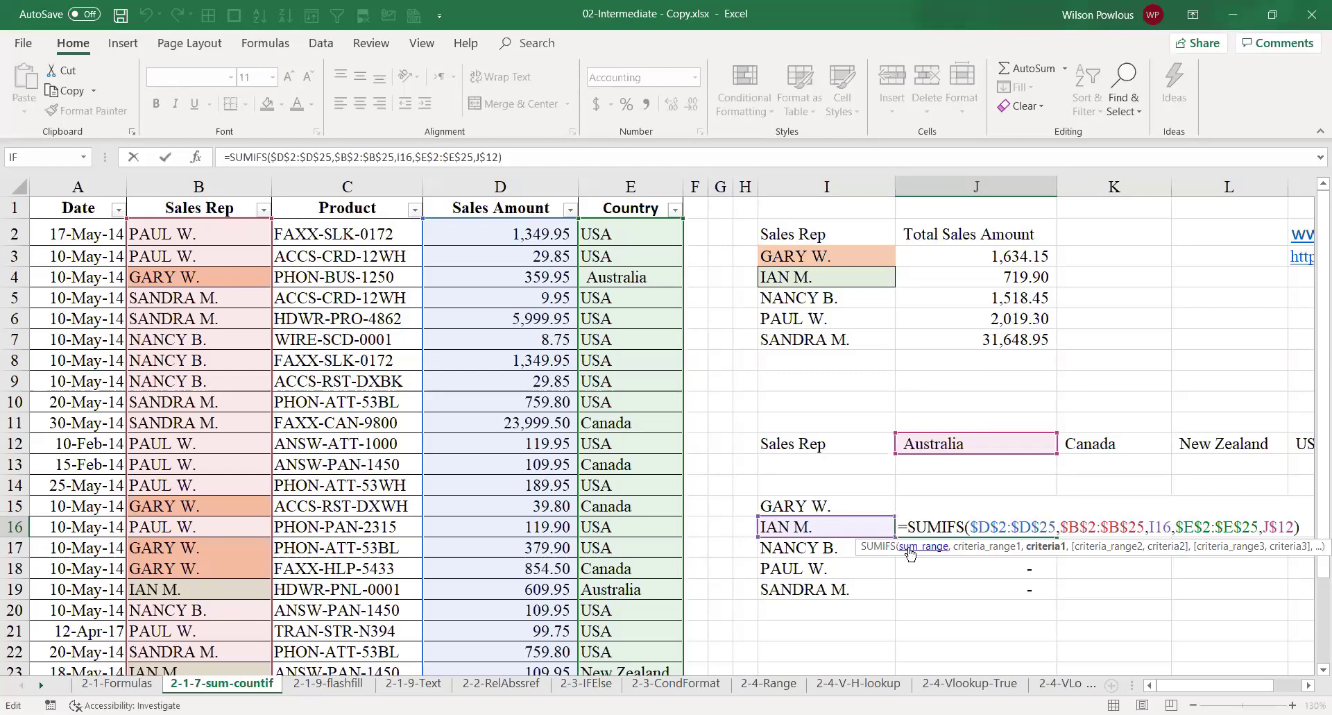
{"action": "left_click", "coordinate": [1210, 527]}
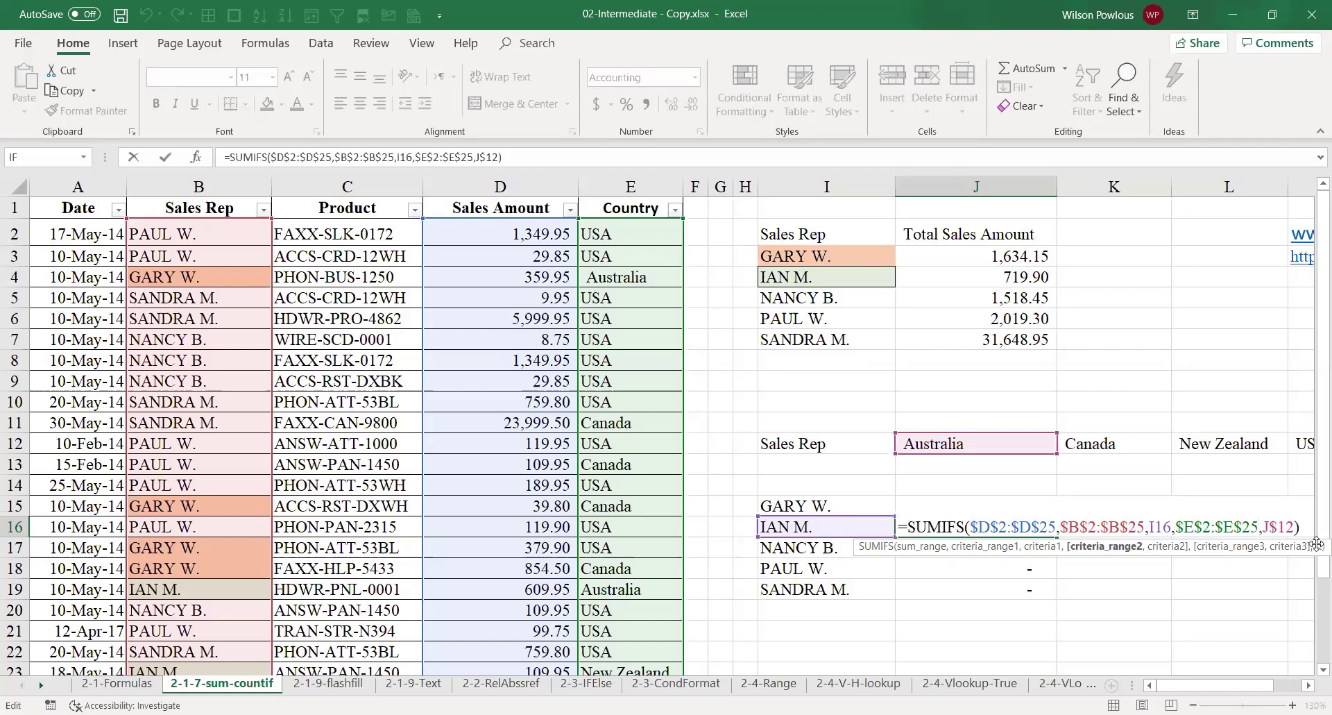
{"action": "left_click", "coordinate": [1273, 525]}
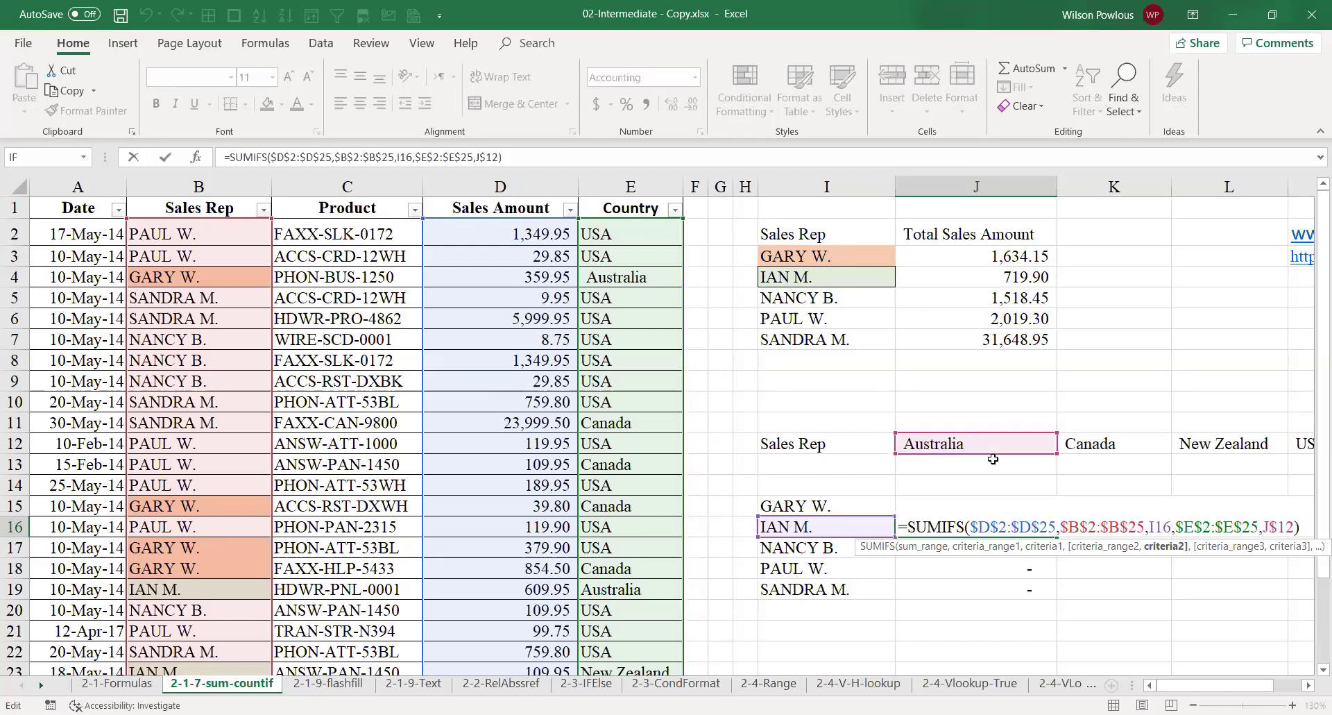
{"action": "key", "text": "Return"}
Step: Fill the SUMIFS formula from J15 across to M15 and inspect the references in J15 and K15
{"action": "left_click", "coordinate": [1038, 508]}
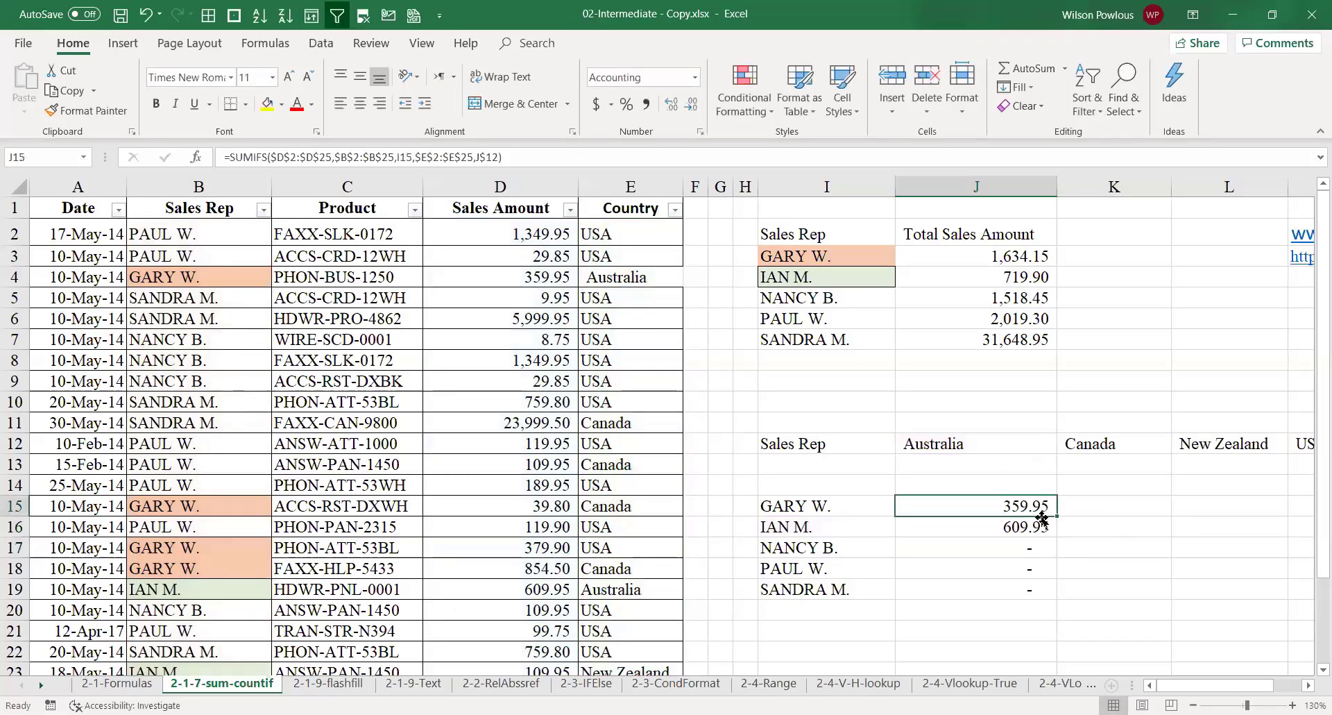
{"action": "left_click_drag", "start_coordinate": [1063, 515], "coordinate": [1308, 517]}
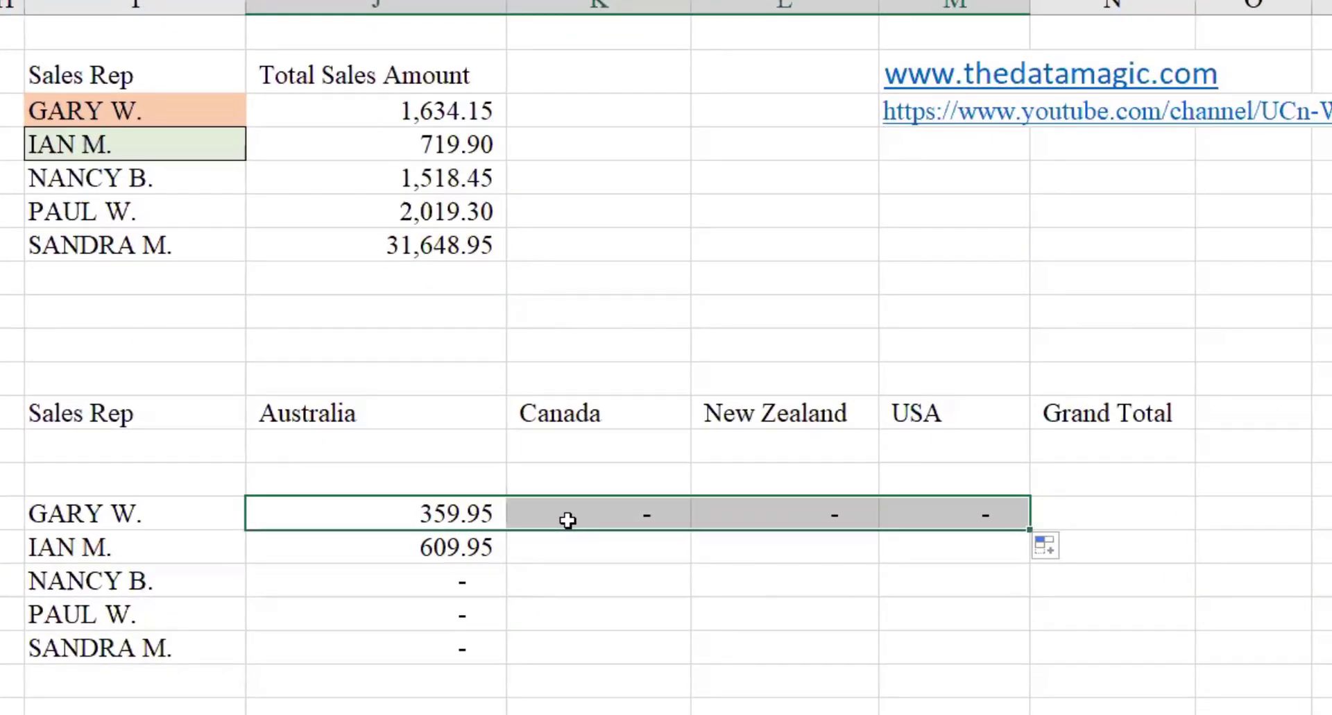
{"action": "left_click", "coordinate": [473, 516]}
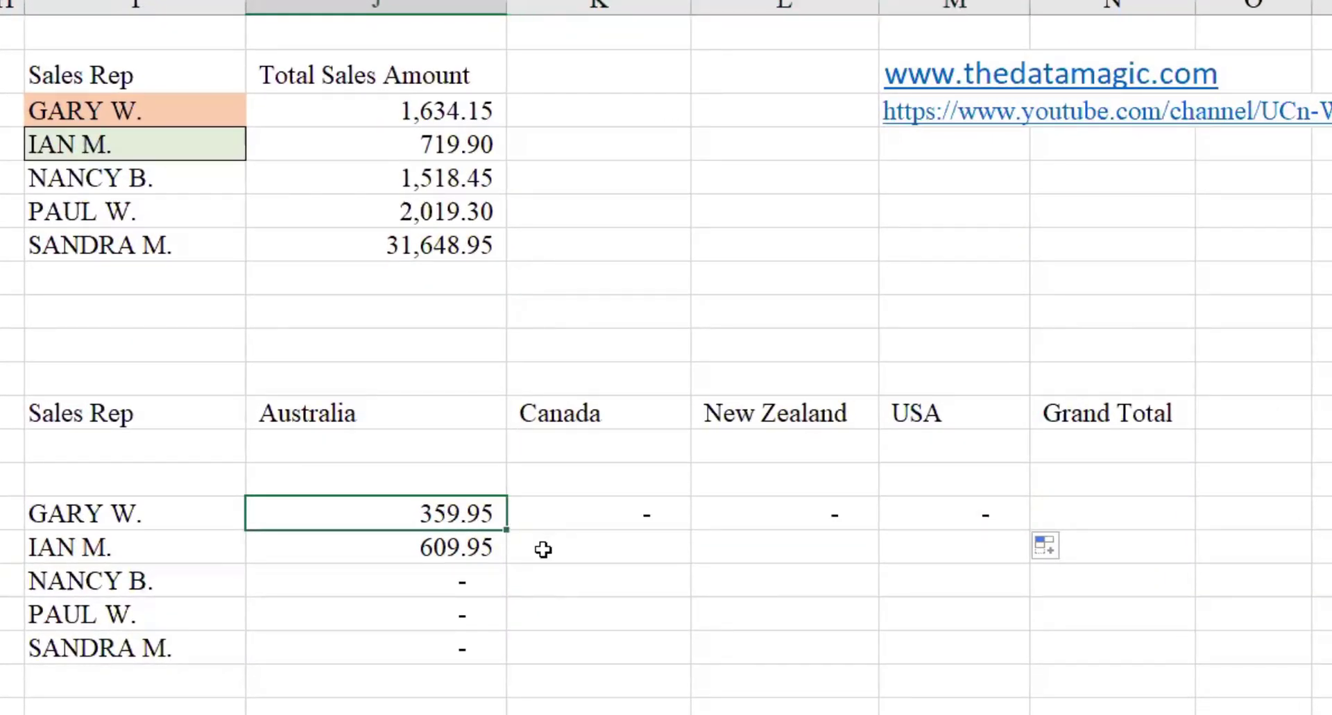
{"action": "key", "text": "F2"}
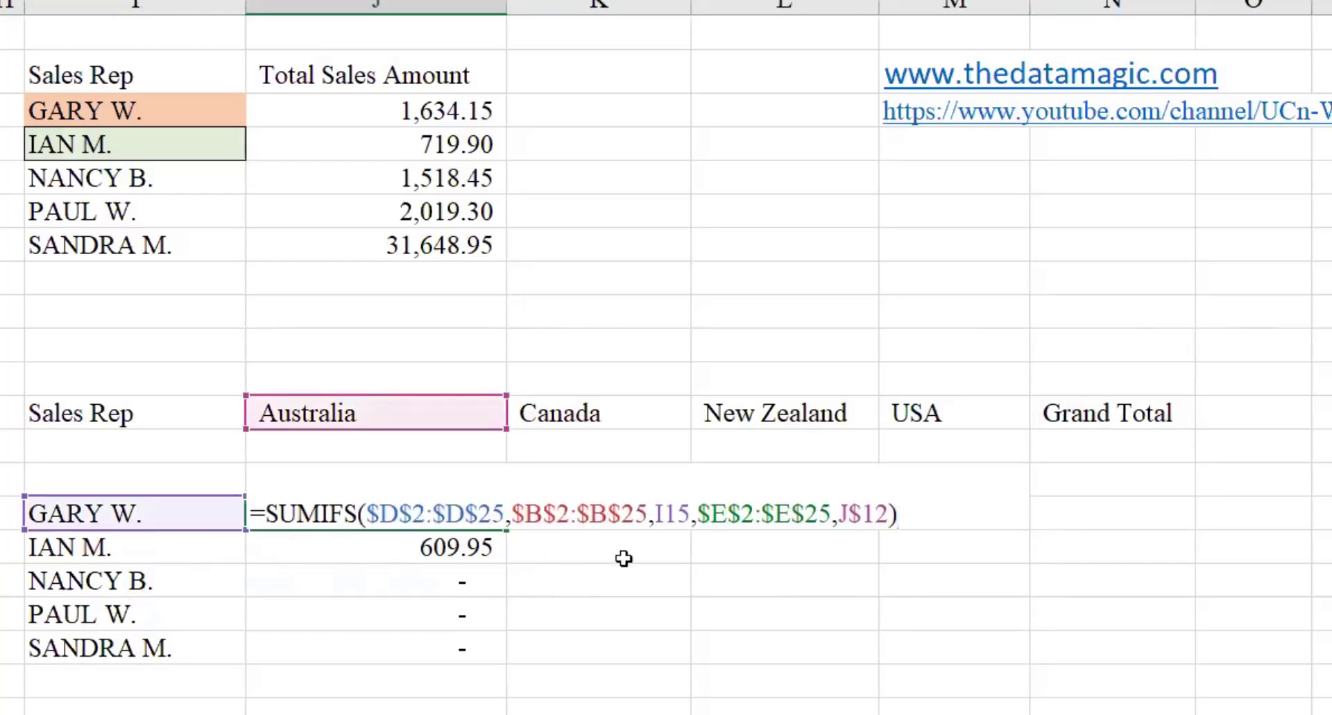
{"action": "key", "text": "Escape"}
{"action": "left_click", "coordinate": [616, 512]}
{"action": "key", "text": "F2"}
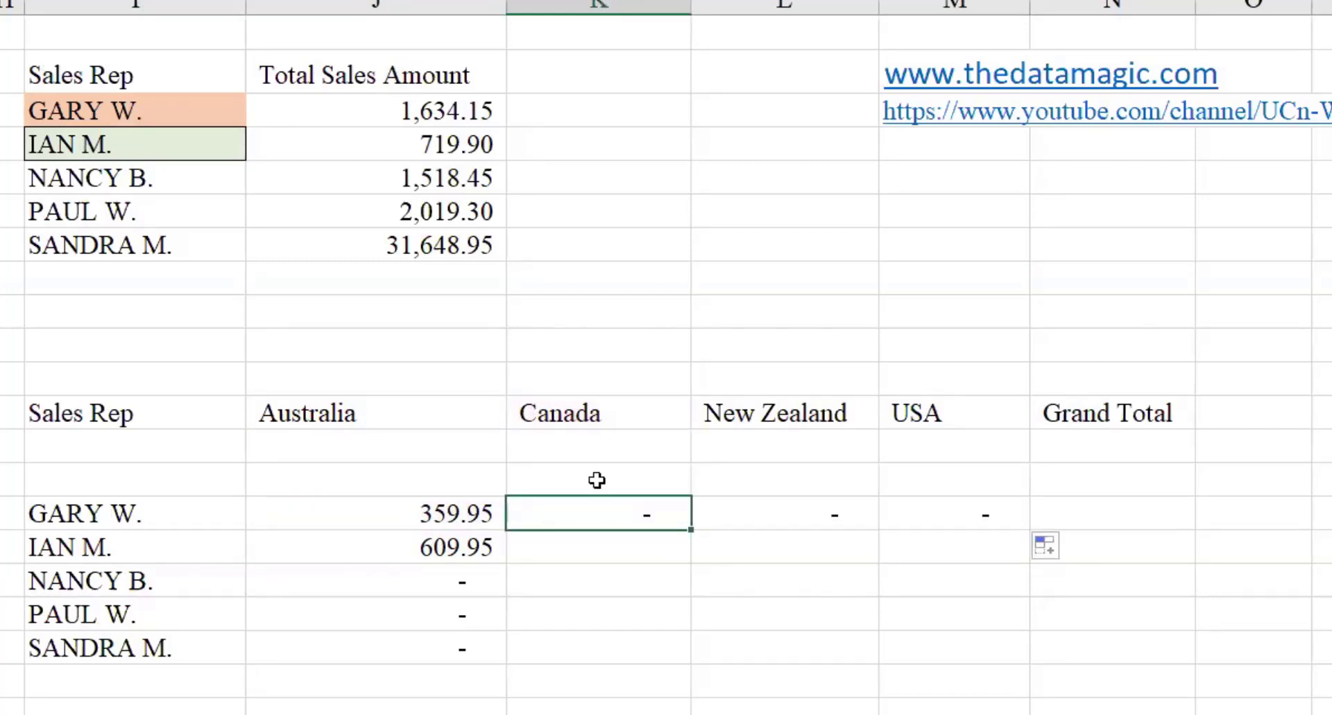
Step: Make the column of the sales rep criterion in the J15 SUMIFS formula absolute as $I15
{"action": "left_click", "coordinate": [429, 514]}
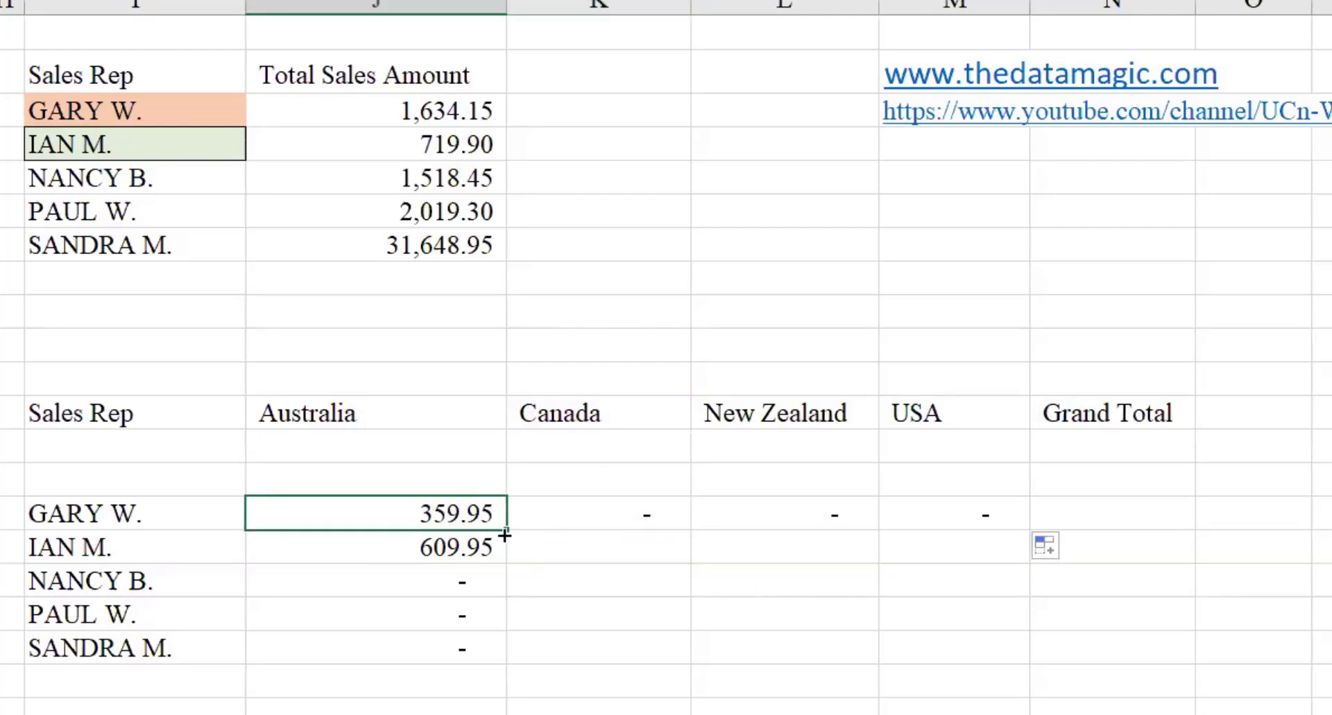
{"action": "key", "text": "F2"}
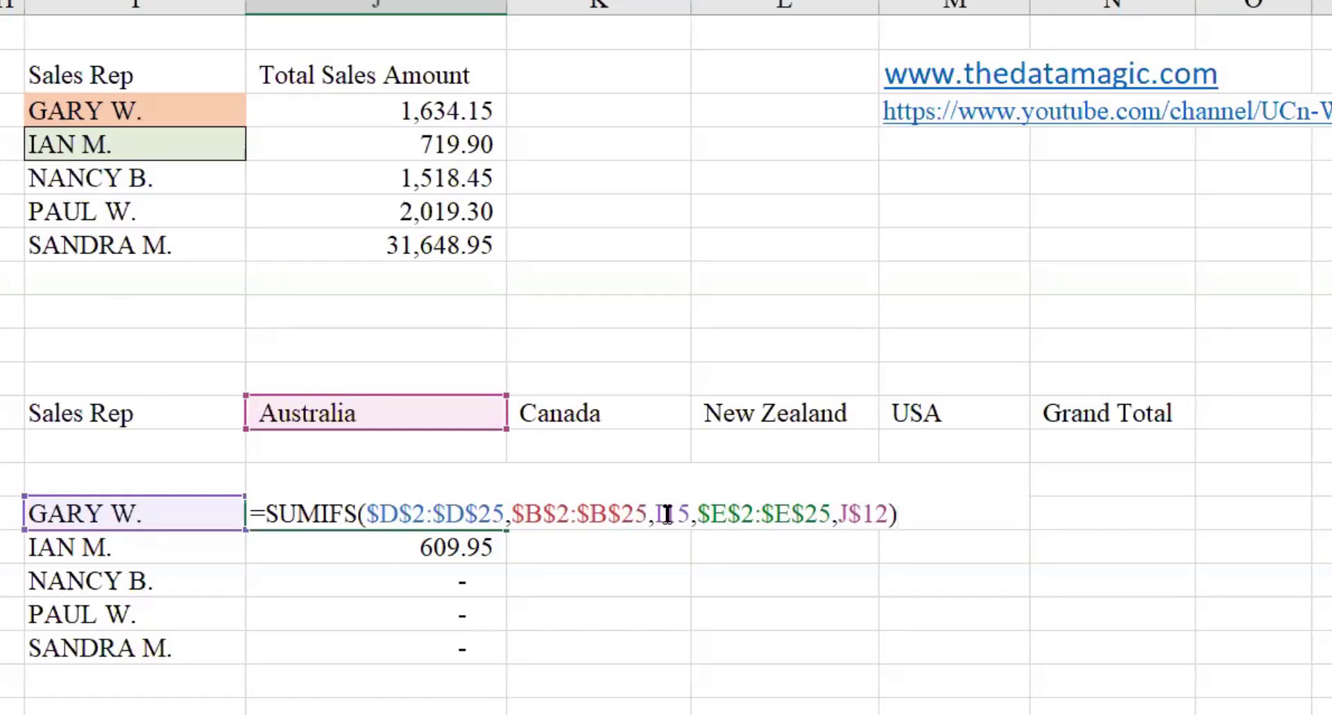
{"action": "left_click", "coordinate": [642, 515]}
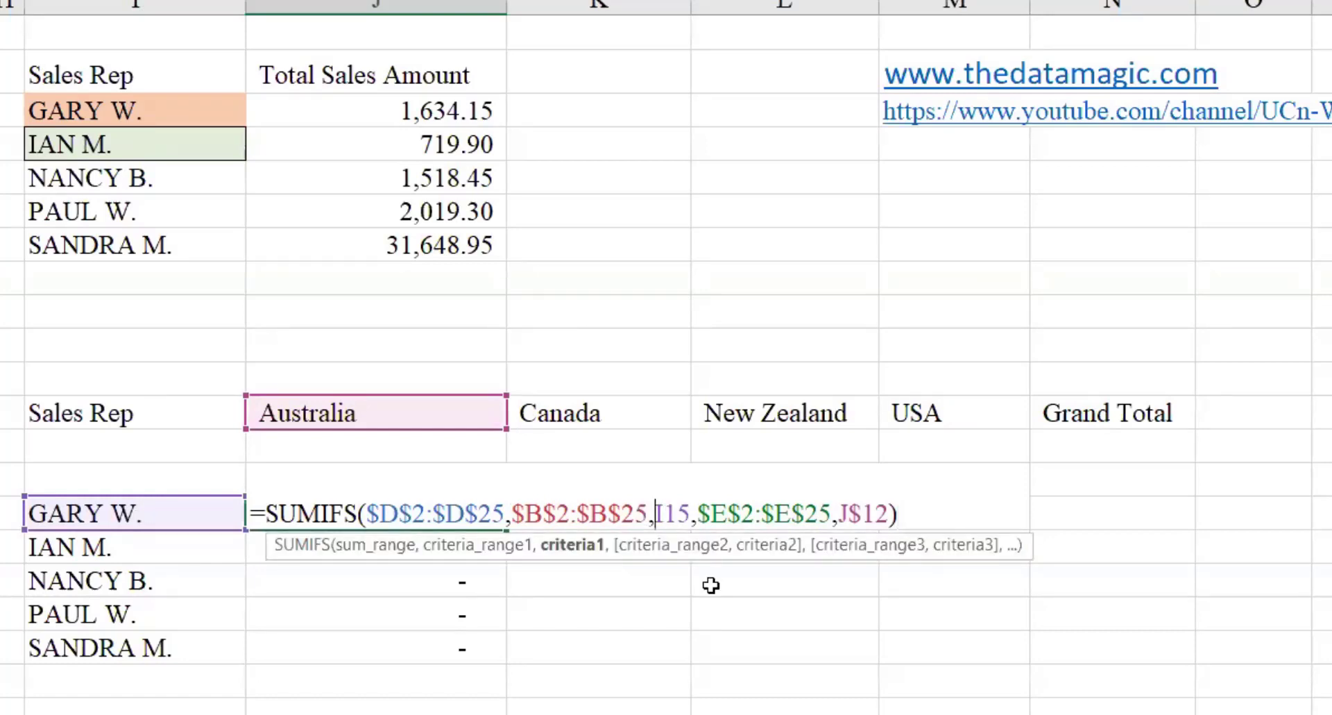
{"action": "type", "text": "$"}
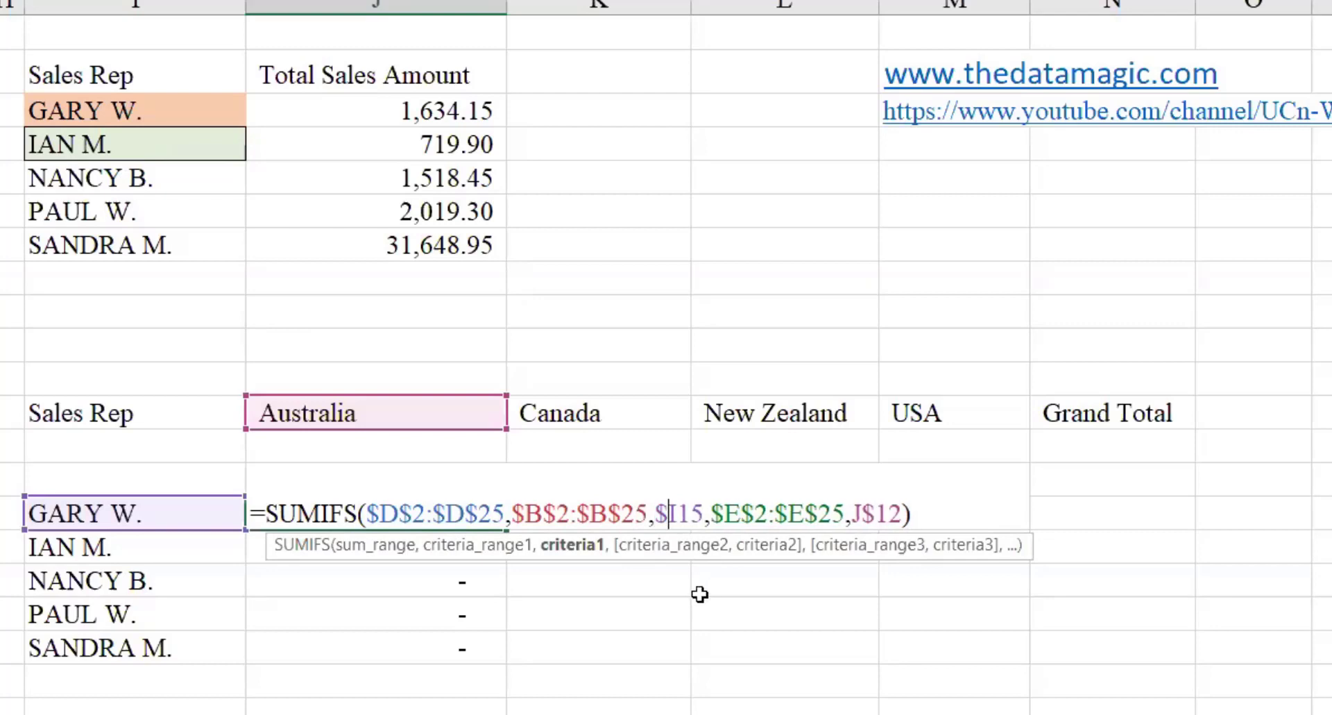
{"action": "left_click", "coordinate": [862, 512]}
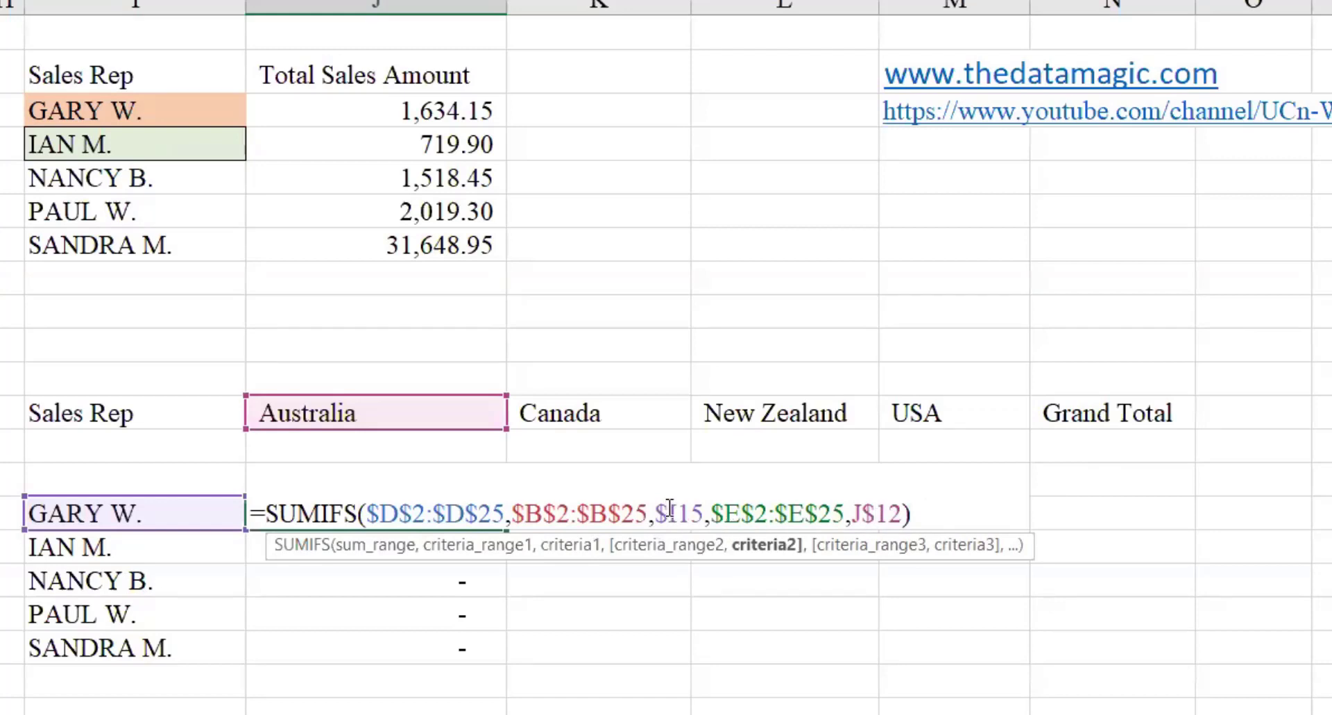
{"action": "key", "text": "Left"}
{"action": "key", "text": "Left"}
{"action": "key", "text": "Left"}
{"action": "key", "text": "Left"}
{"action": "key", "text": "Left"}
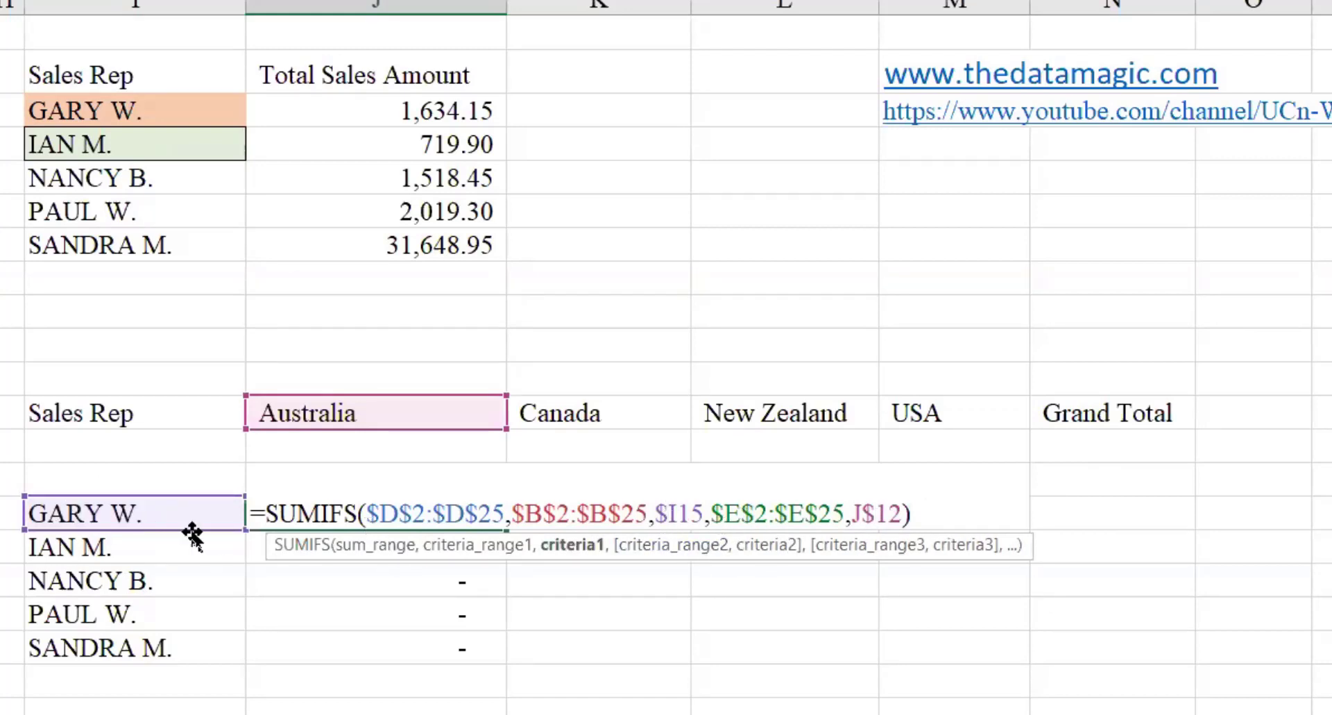
{"action": "key", "text": "Return"}
Step: Fill the SUMIFS formula from J15 down to J19 and across to M19 for all countries
{"action": "left_click", "coordinate": [440, 512]}
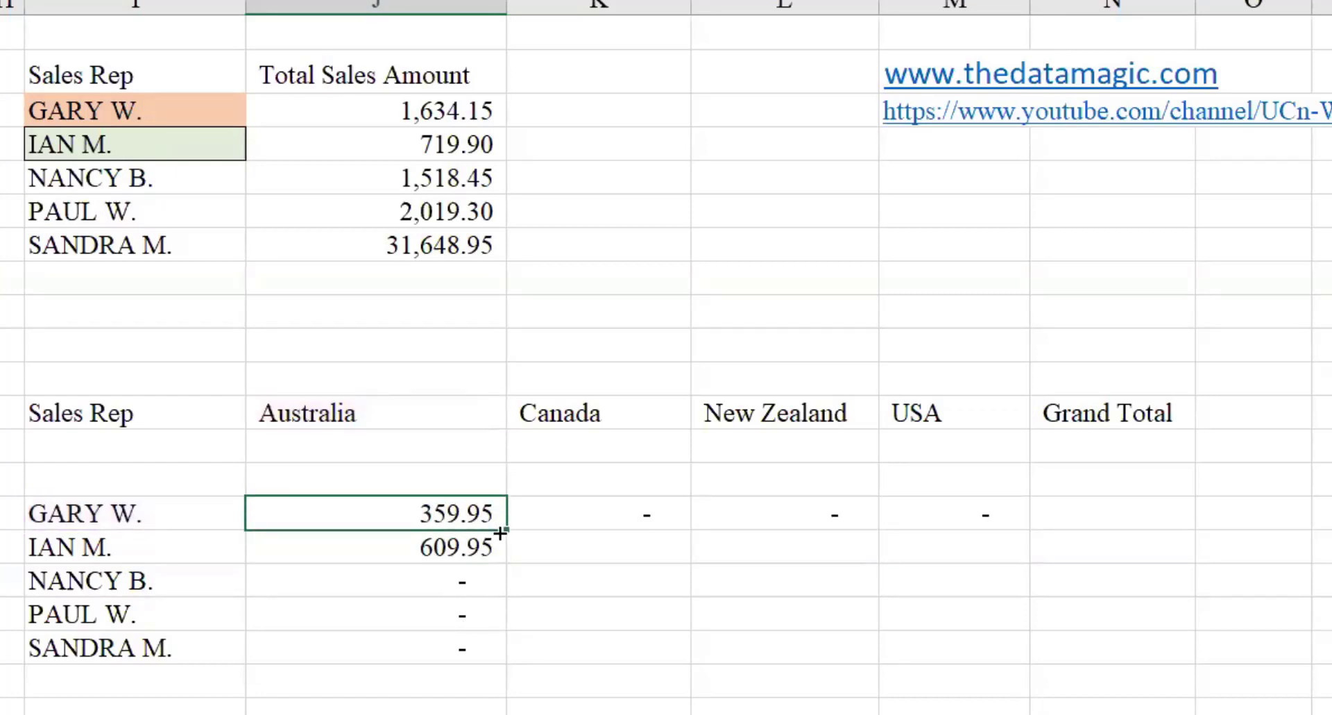
{"action": "left_click_drag", "start_coordinate": [507, 533], "coordinate": [481, 648]}
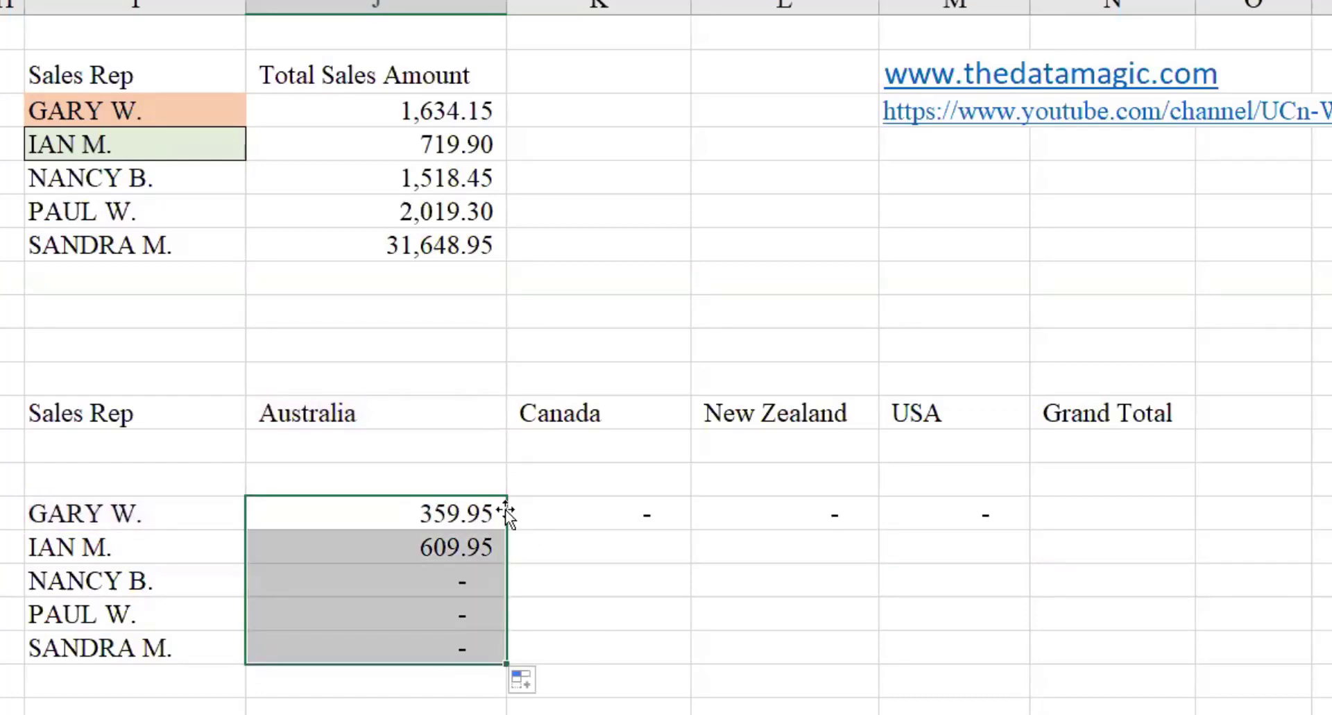
{"action": "left_click", "coordinate": [500, 529]}
{"action": "left_click_drag", "start_coordinate": [507, 531], "coordinate": [1196, 699]}
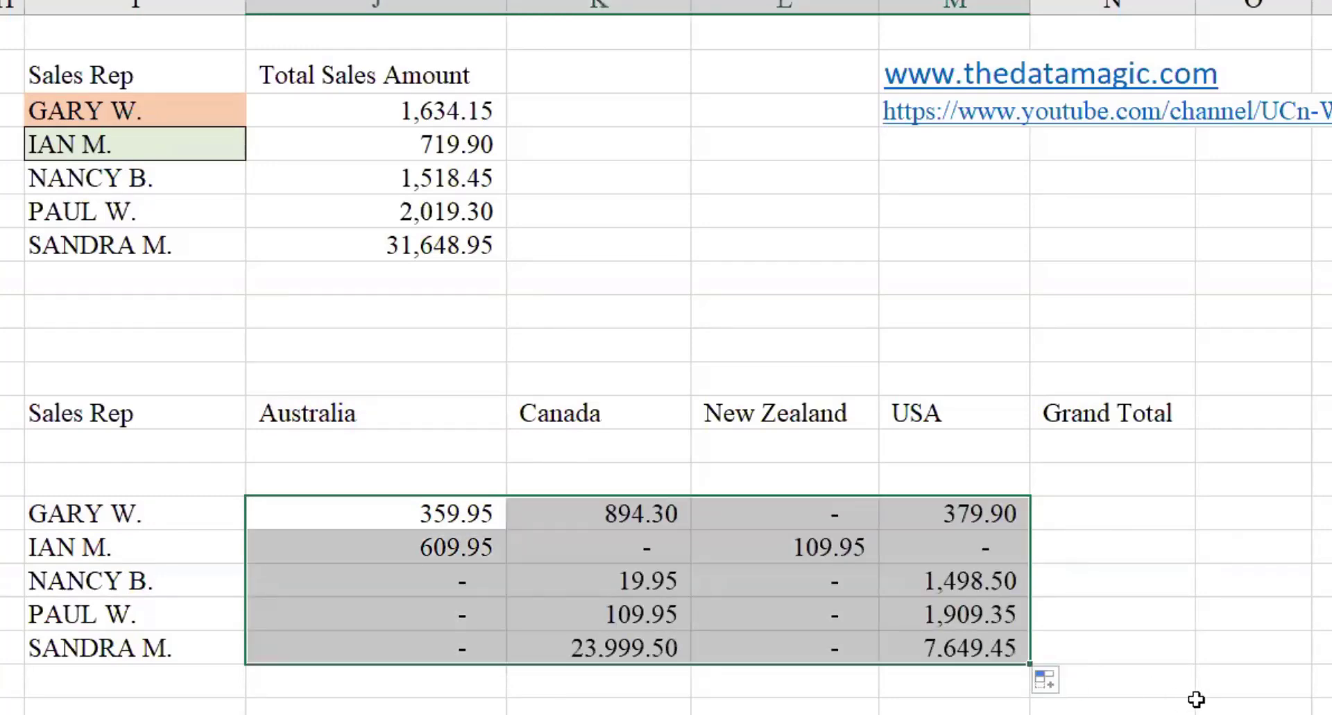
{"action": "left_click", "coordinate": [418, 604]}
{"action": "left_click_drag", "start_coordinate": [374, 513], "coordinate": [999, 655]}
Step: Sum J15:M15 in the Grand Total cell N15 and fill the formula down to N19
{"action": "scroll", "coordinate": [48, 643], "scroll_direction": "down", "scroll_amount": 3}
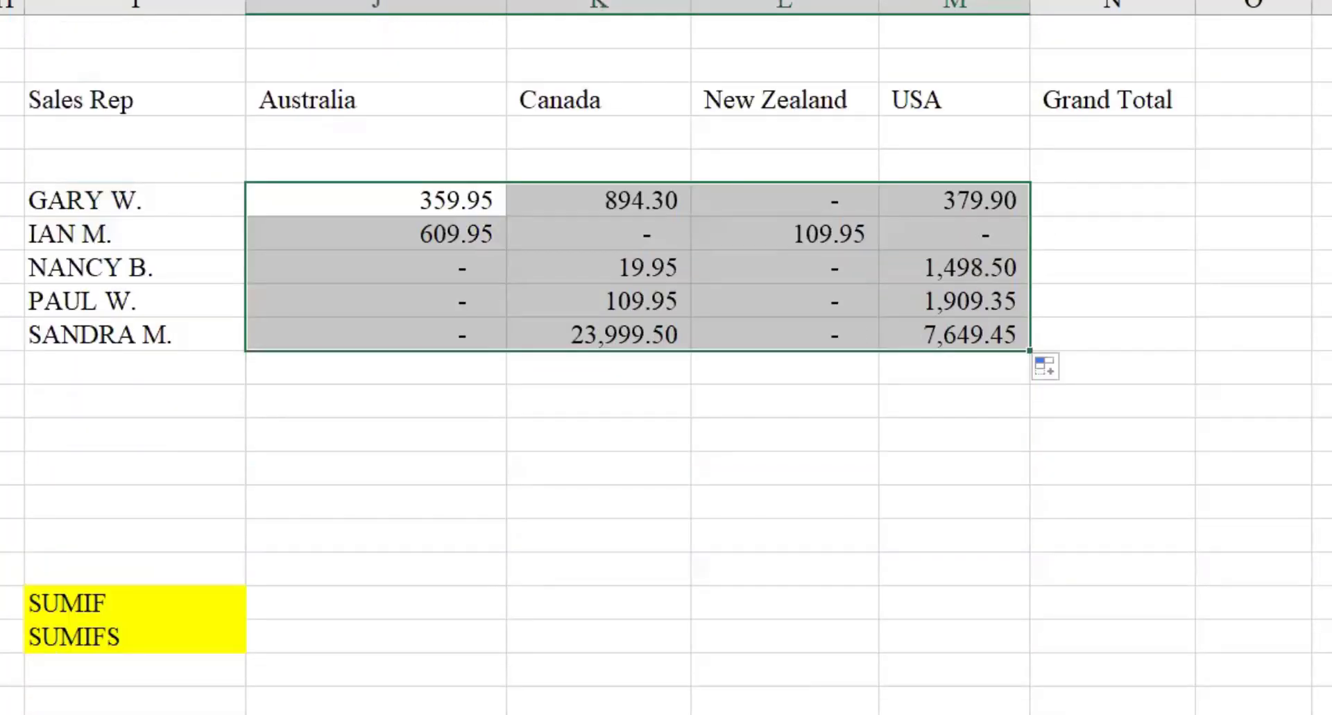
{"action": "scroll", "coordinate": [1210, 273], "scroll_direction": "up", "scroll_amount": 1}
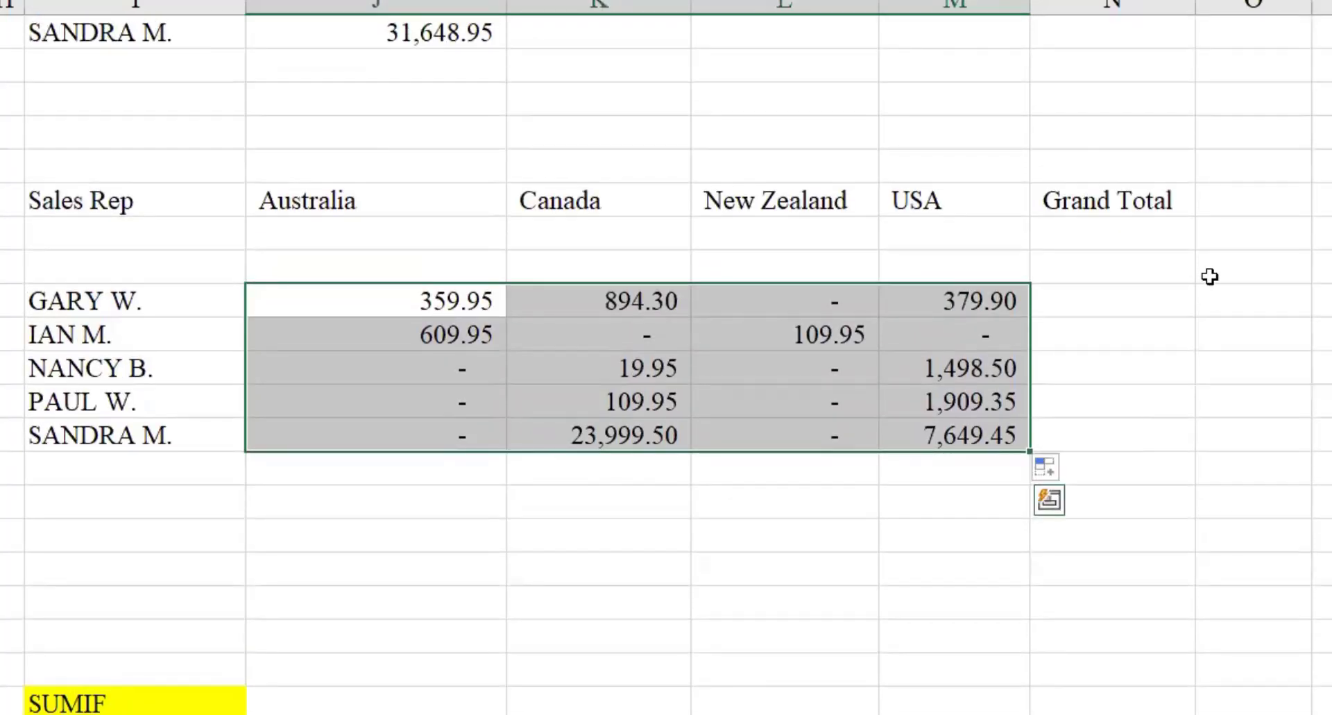
{"action": "left_click", "coordinate": [1127, 290]}
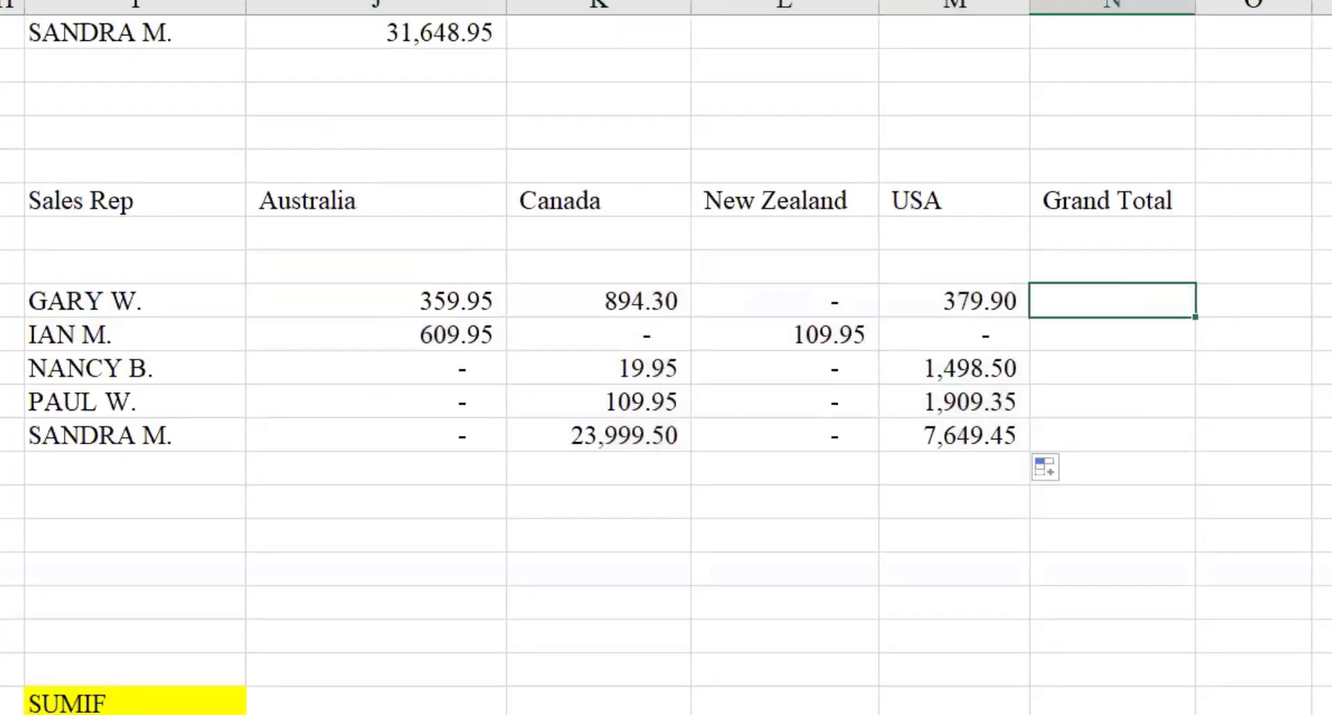
{"action": "key", "text": "alt+equal"}
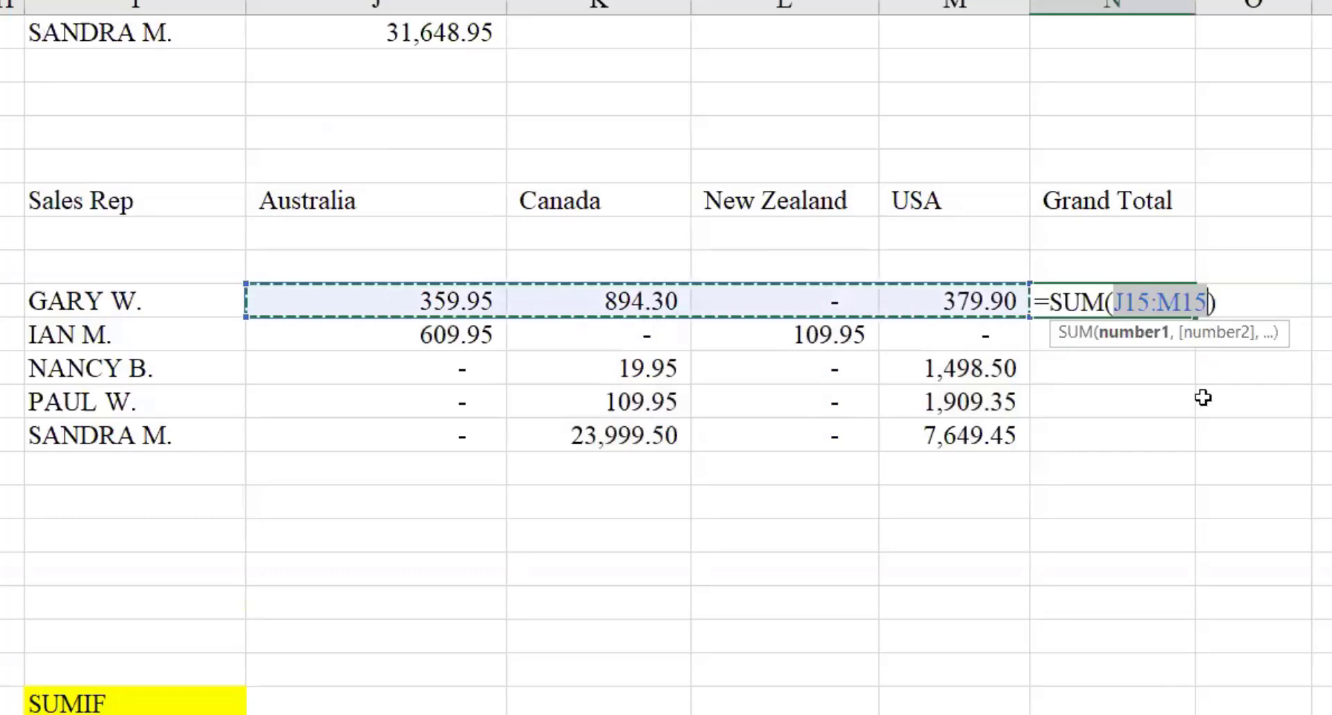
{"action": "left_click", "coordinate": [1166, 490]}
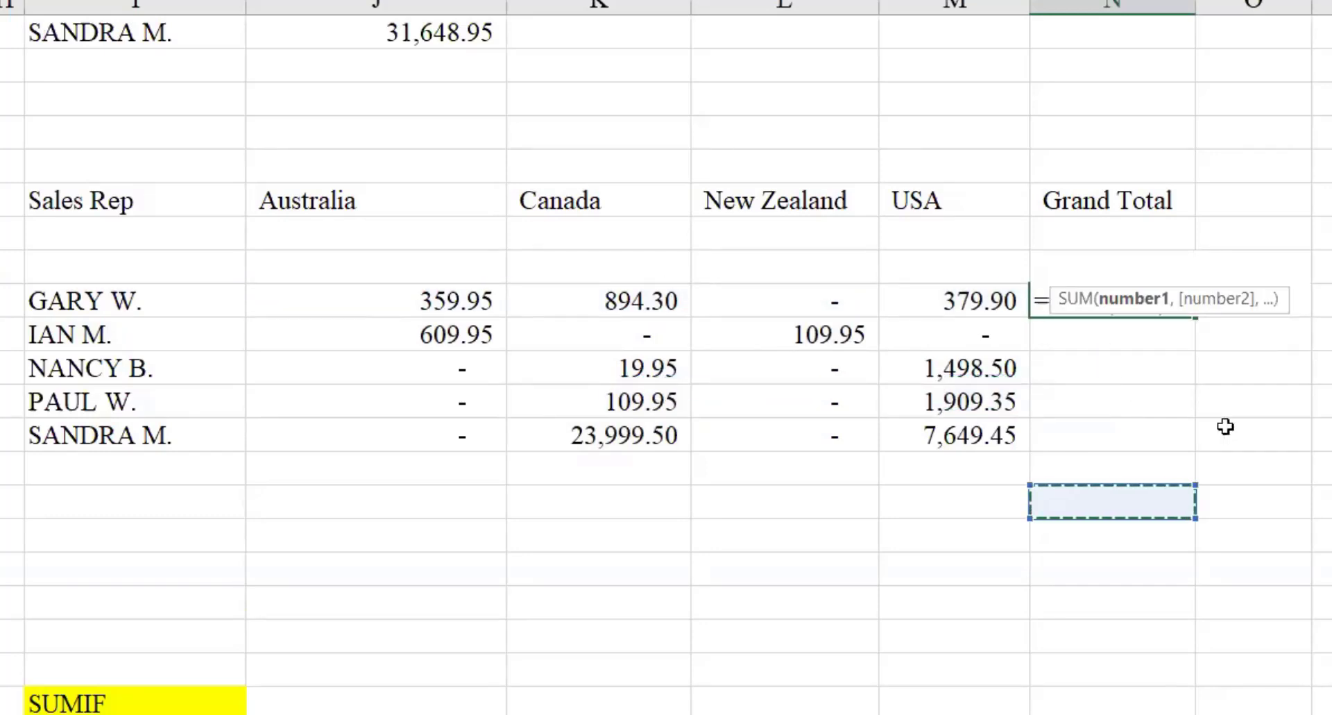
{"action": "key", "text": "Escape"}
{"action": "key", "text": "alt+equal"}
{"action": "key", "text": "Return"}
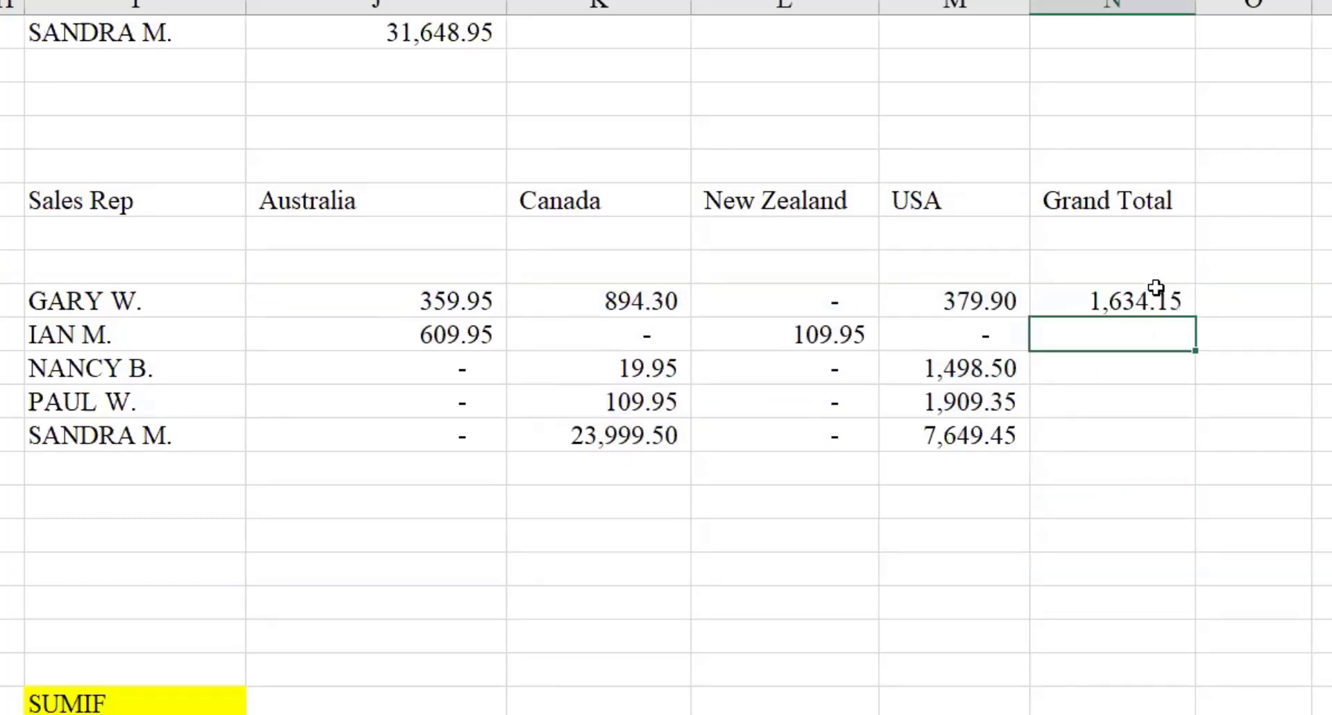
{"action": "left_click", "coordinate": [1179, 298]}
{"action": "left_click_drag", "start_coordinate": [1196, 312], "coordinate": [1196, 455]}
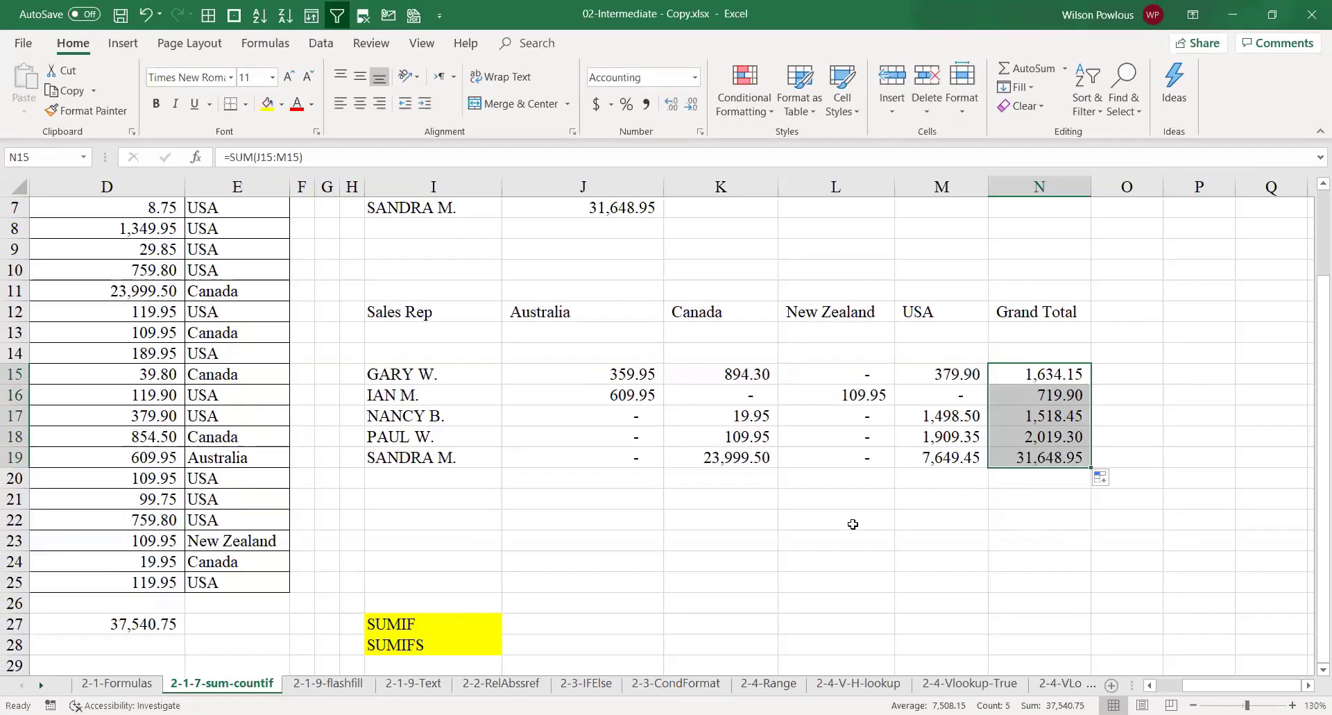
Step: Check the combined Canada to USA amounts in K19:M19 against the grand total in N19
{"action": "left_click", "coordinate": [1045, 498]}
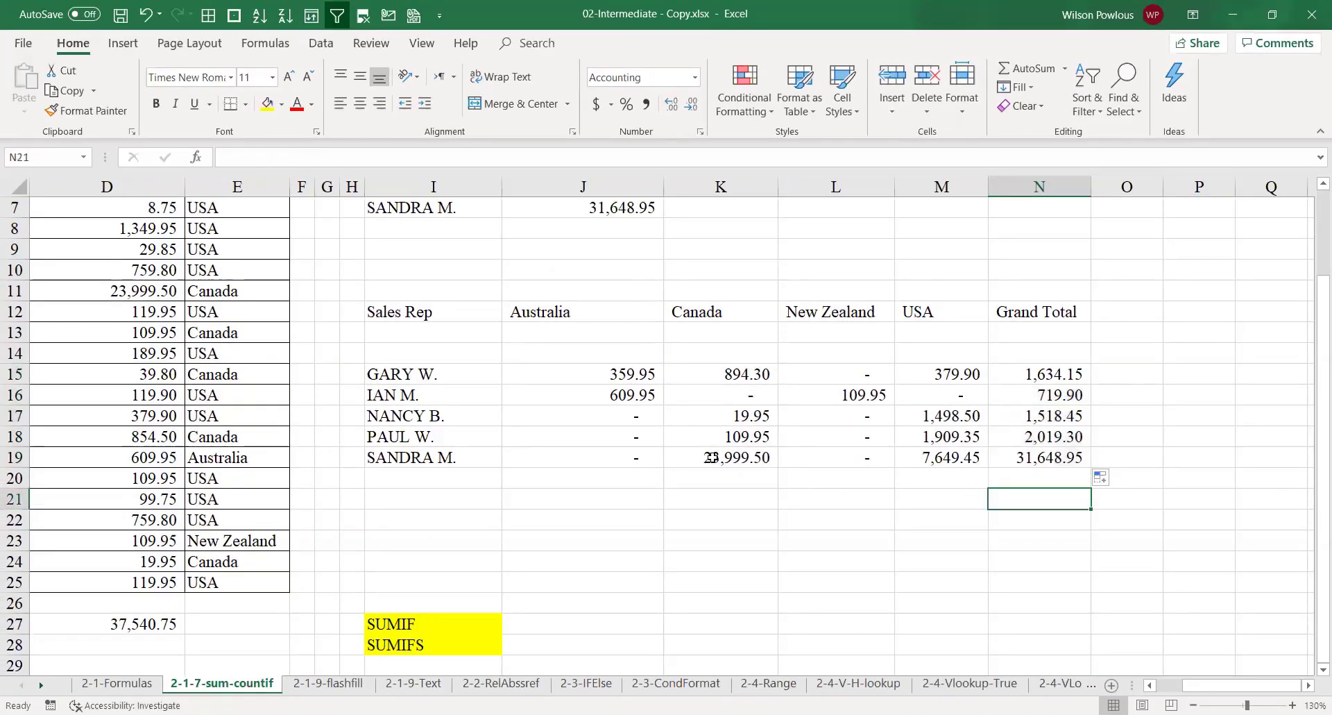
{"action": "left_click_drag", "start_coordinate": [713, 458], "coordinate": [924, 453]}
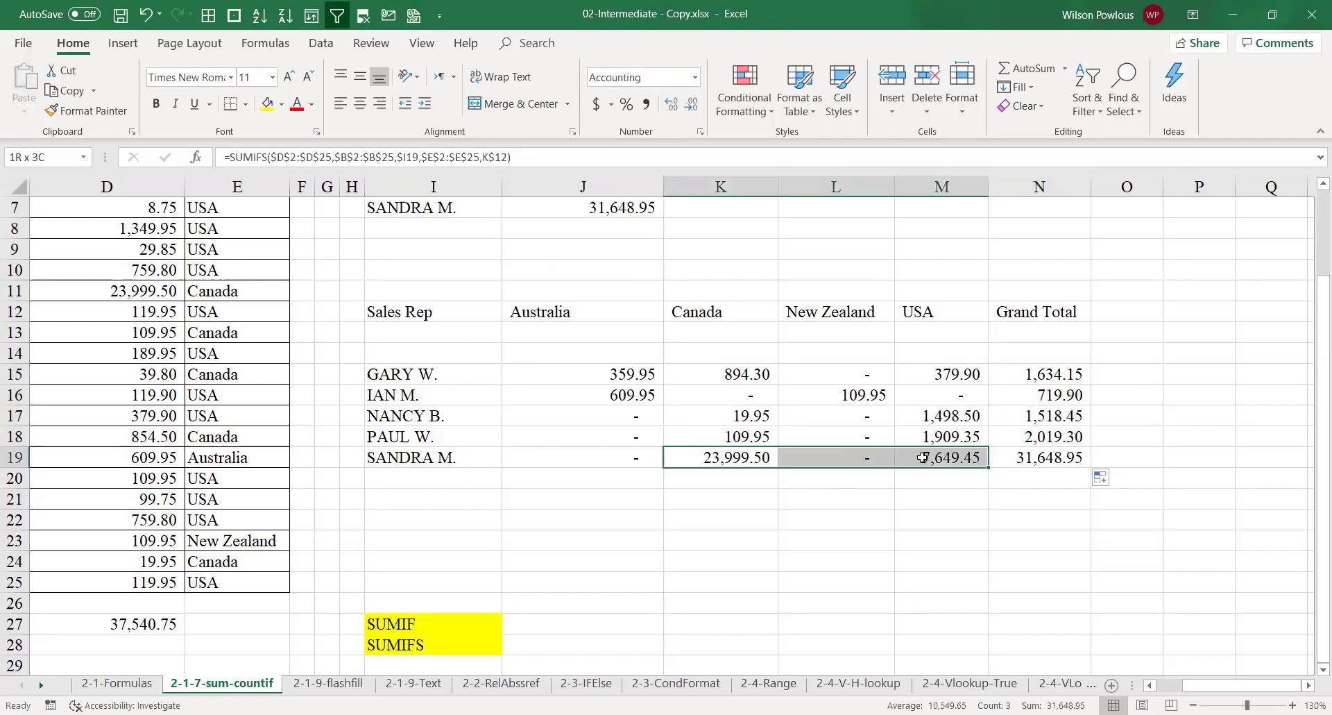
{"action": "left_click", "coordinate": [966, 516]}
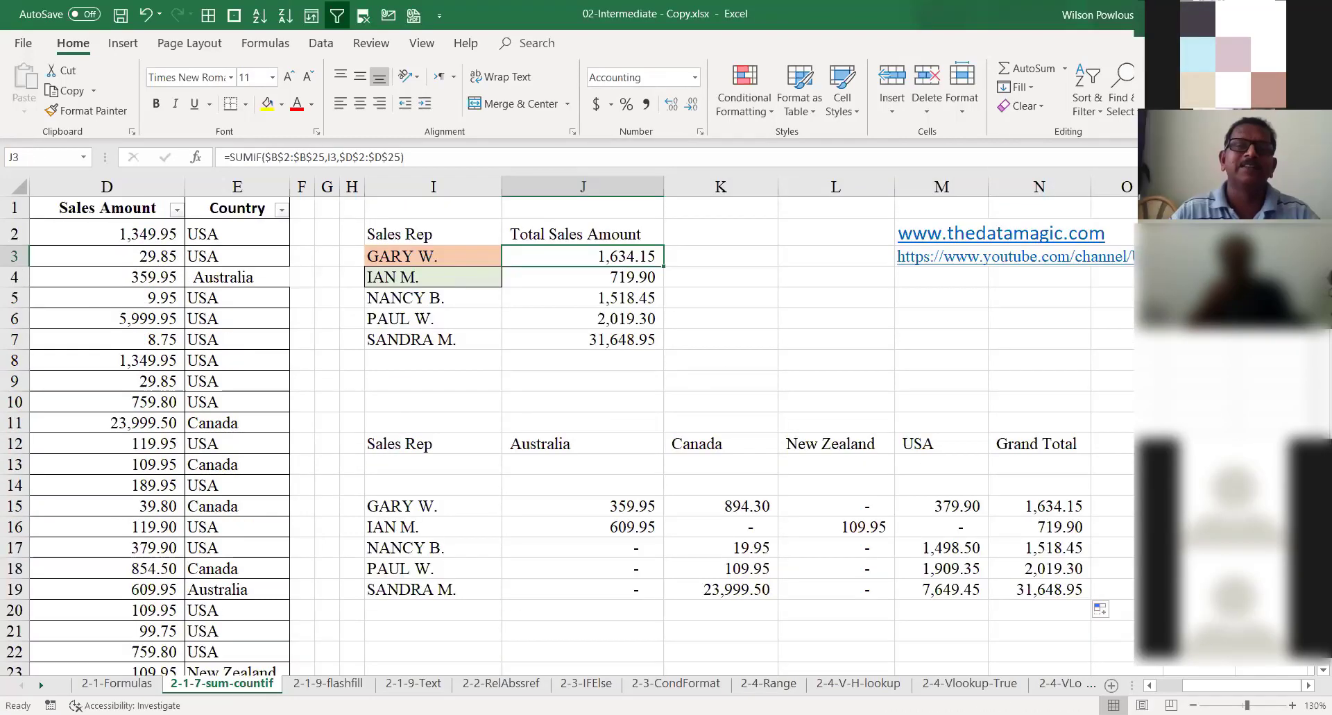
Step: Compare the SUMIFS references in J15, J16 and J18 of the Australia column
{"action": "left_click", "coordinate": [596, 505]}
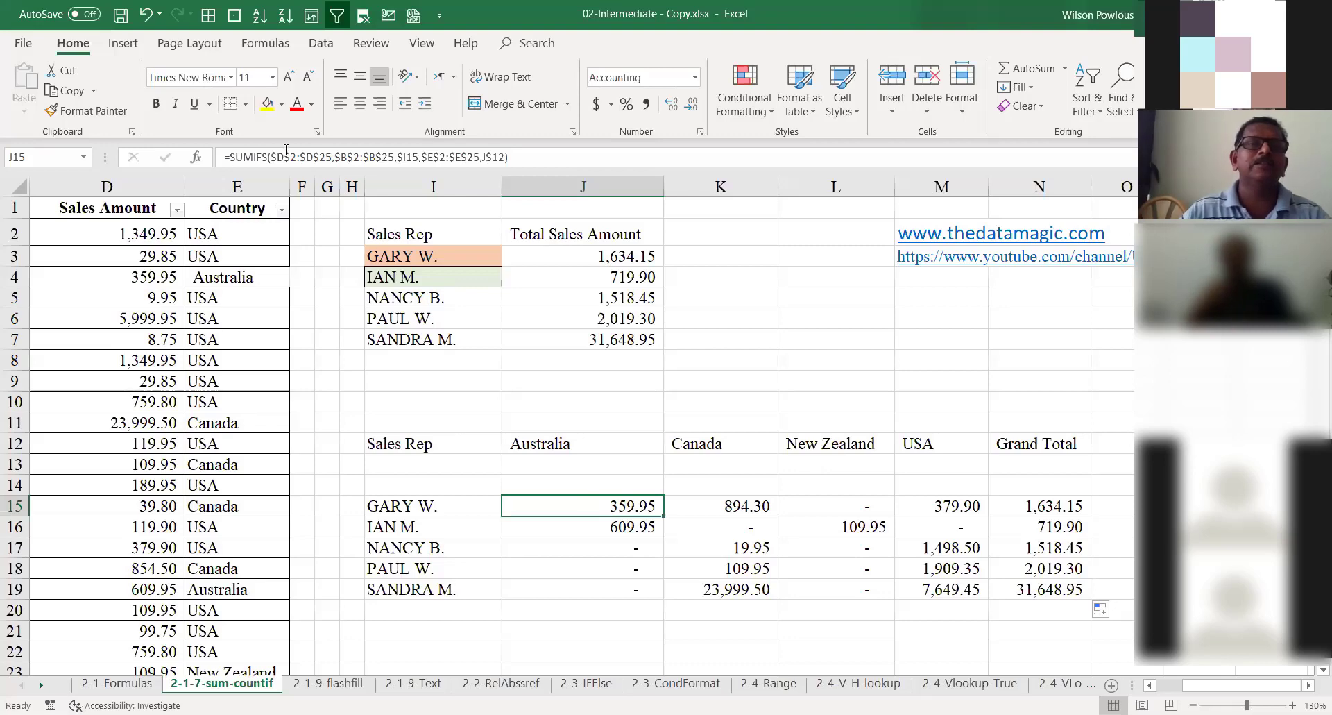
{"action": "left_click", "coordinate": [596, 527]}
{"action": "left_click", "coordinate": [601, 570]}
{"action": "left_click", "coordinate": [605, 526]}
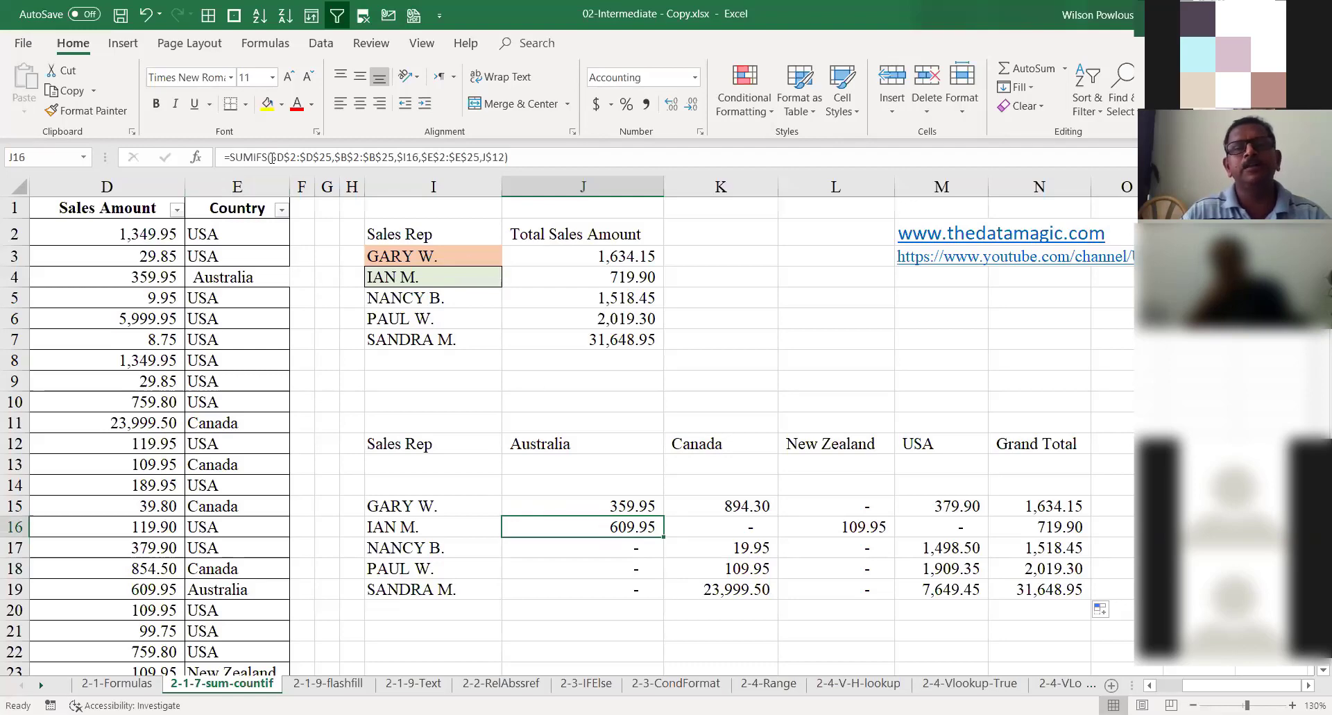
Step: Refill the SUMIFS formula from J15 down to J19 and recheck the references in J16 and J15
{"action": "left_click", "coordinate": [635, 505]}
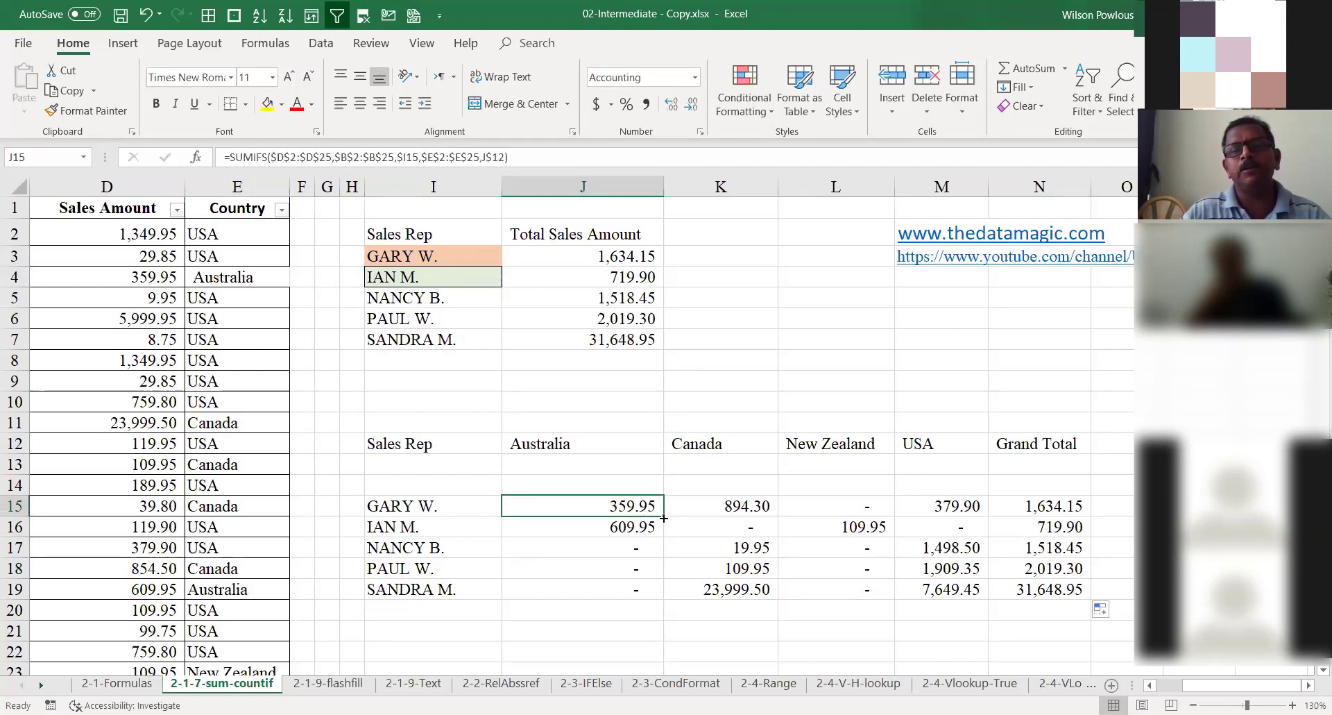
{"action": "left_click_drag", "start_coordinate": [664, 517], "coordinate": [660, 598]}
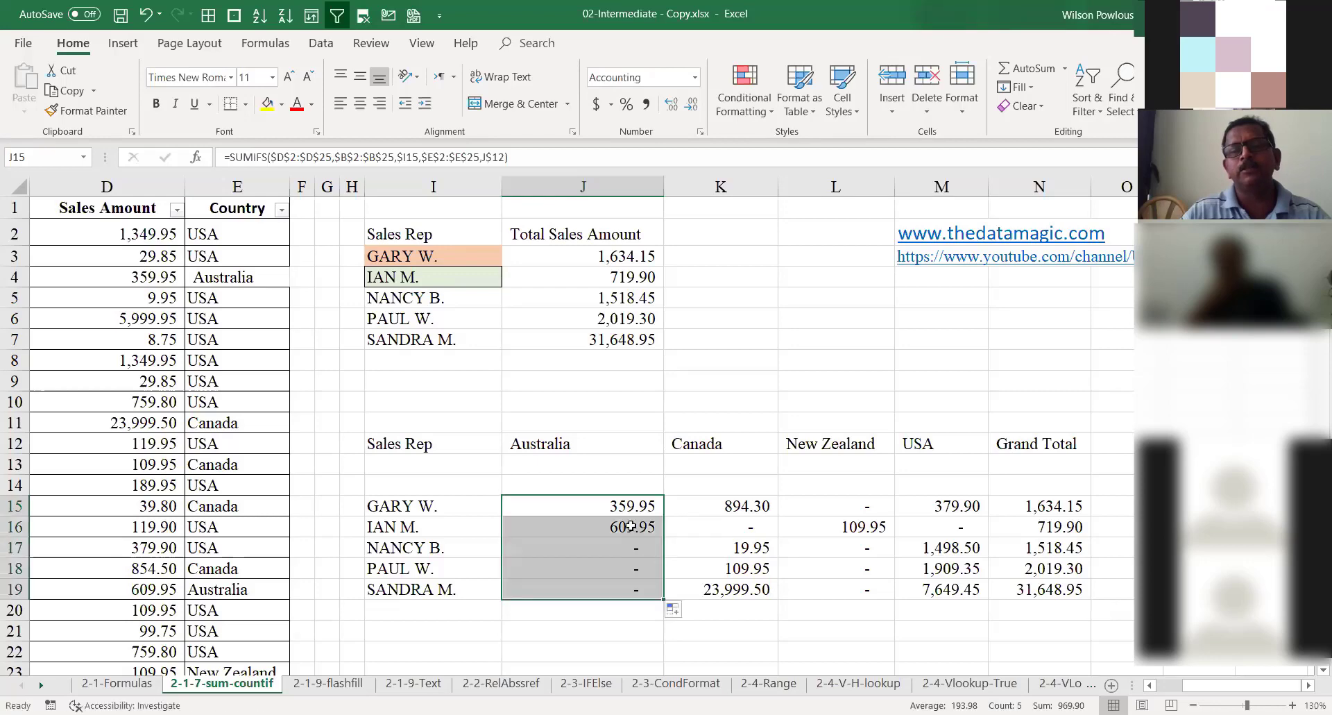
{"action": "left_click", "coordinate": [630, 526]}
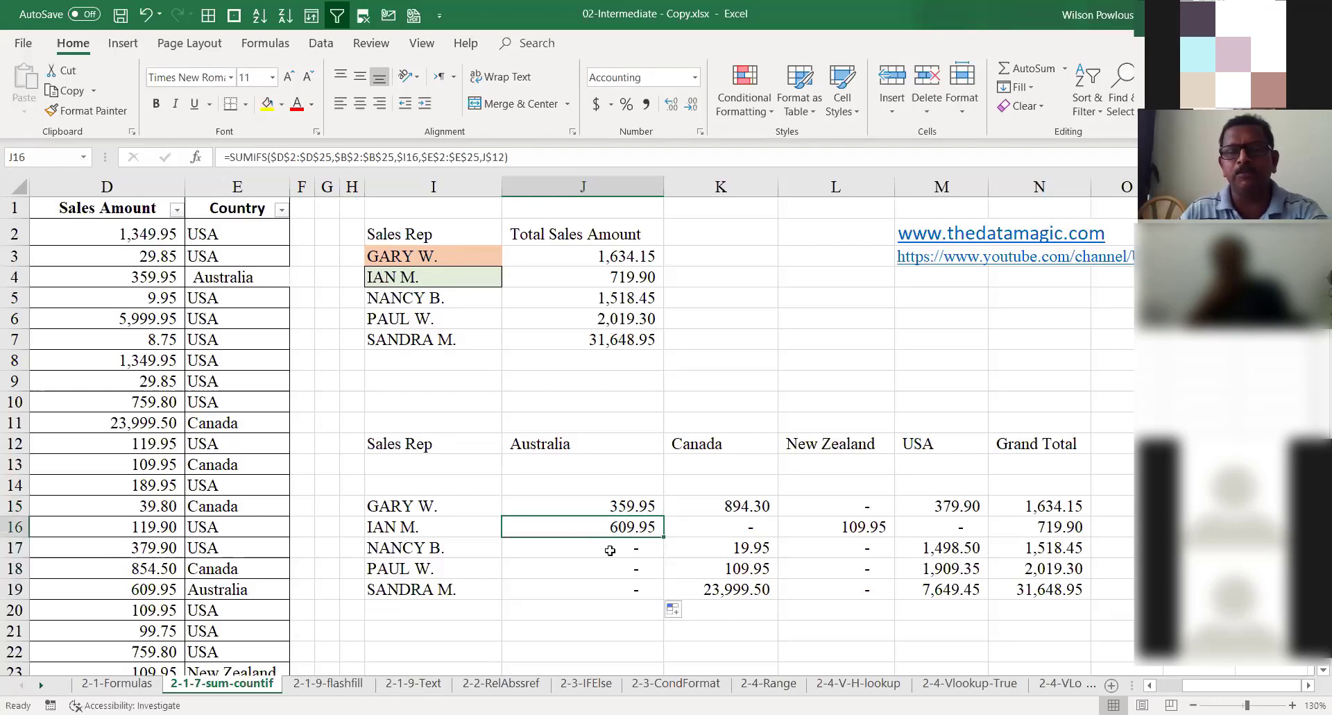
{"action": "left_click", "coordinate": [604, 505]}
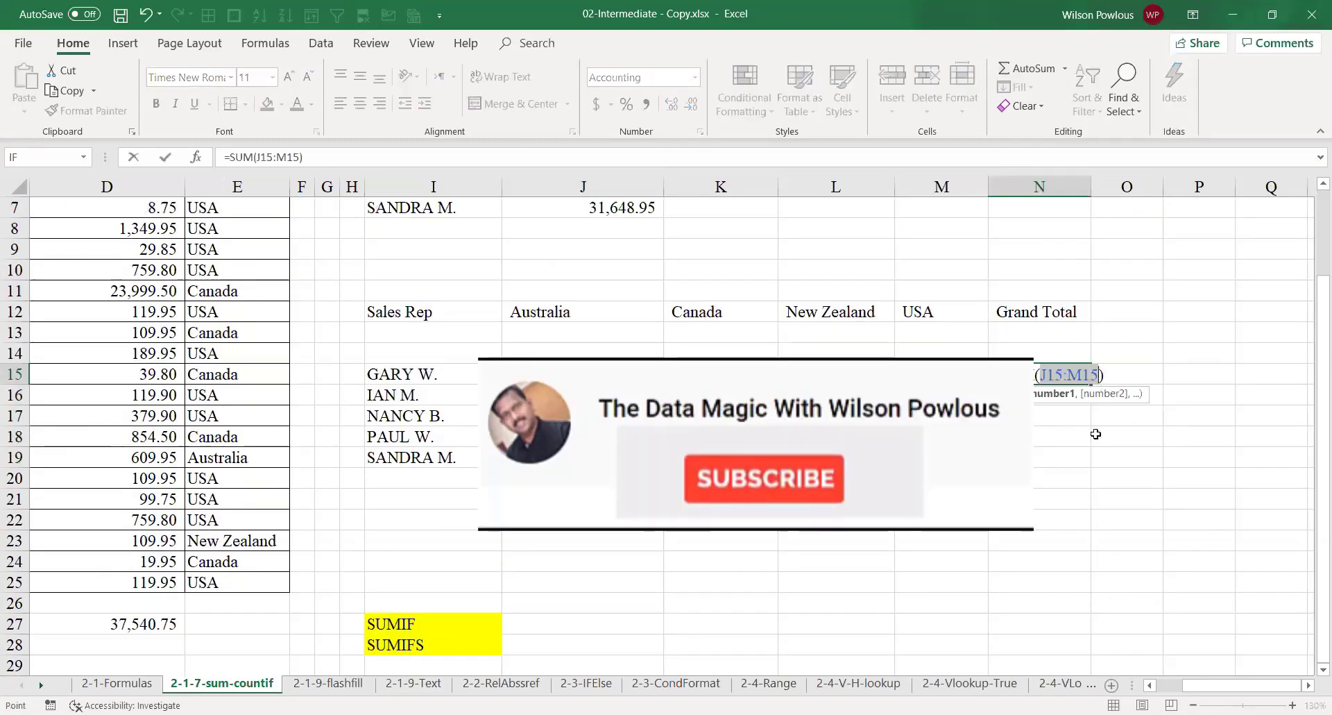
{"action": "left_click", "coordinate": [1062, 498]}
{"action": "key", "text": "ctrl+z"}
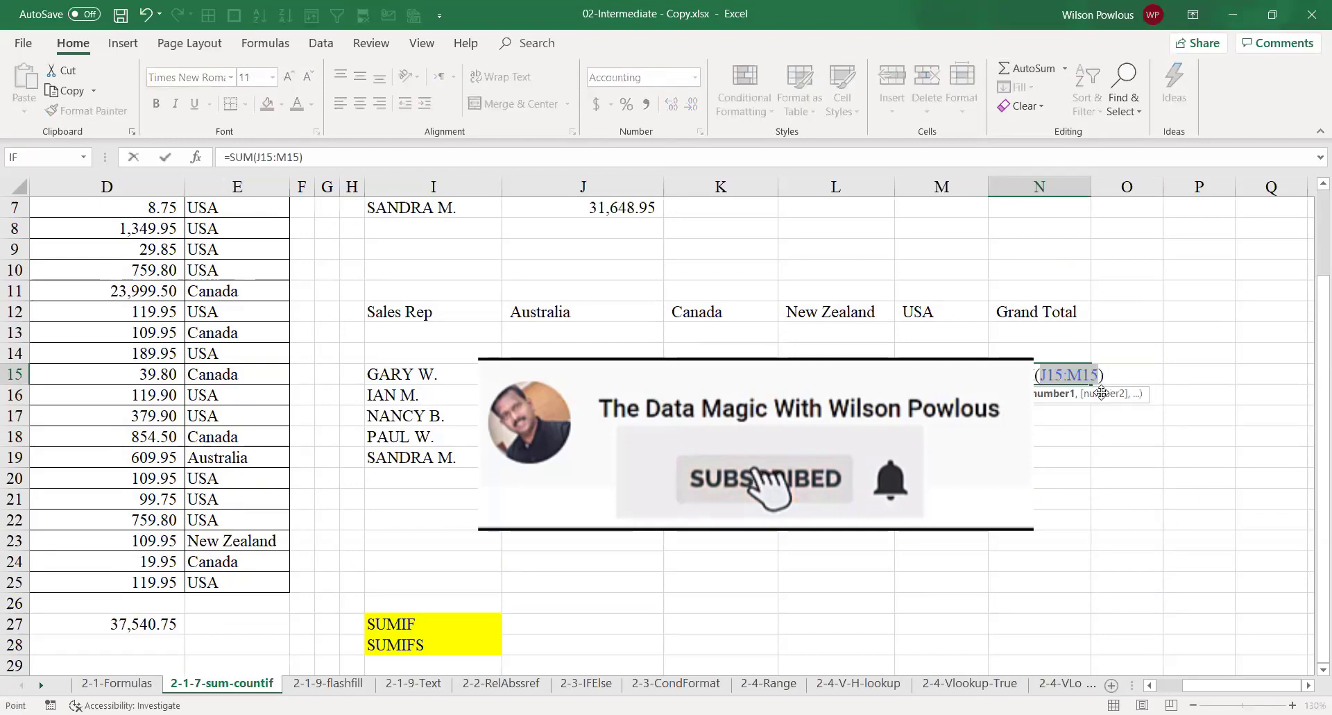
{"action": "left_click", "coordinate": [1072, 490]}
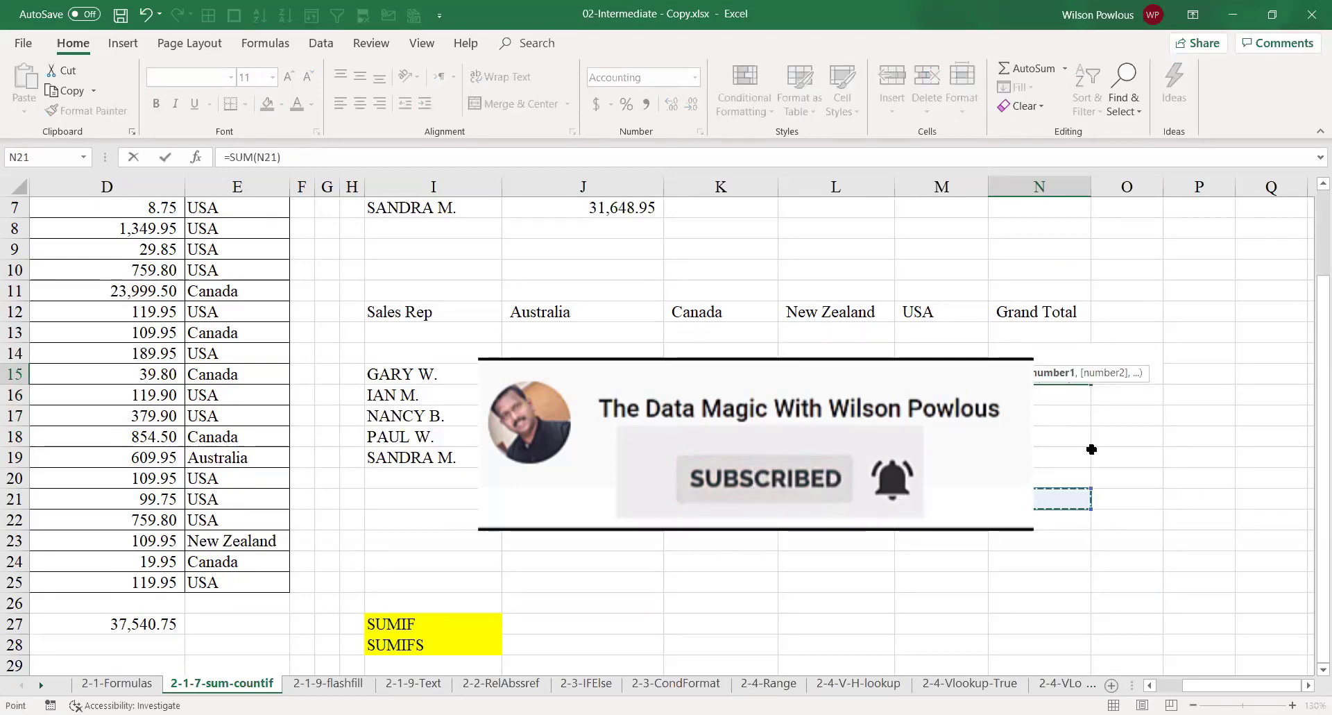